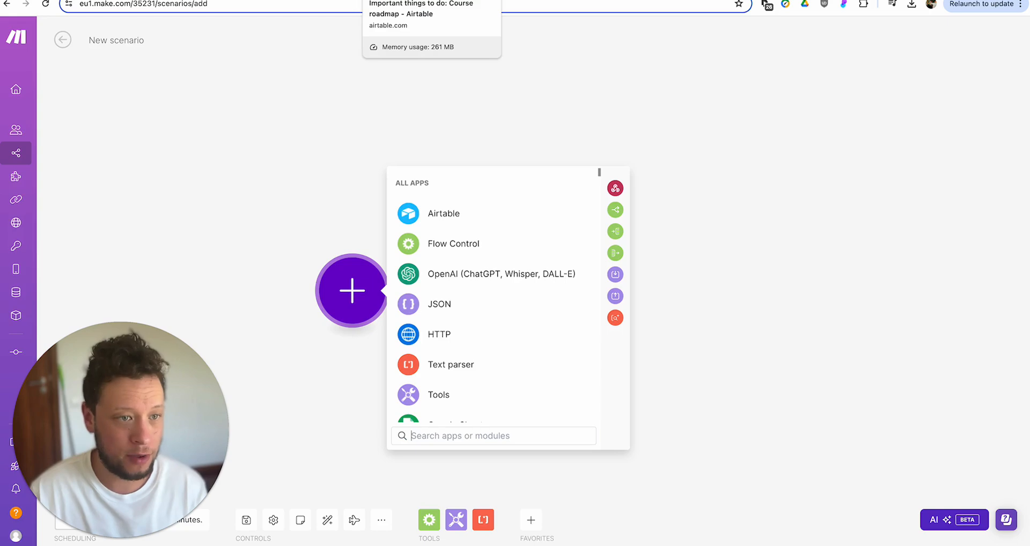
# - Switch to Airtable and scroll through the Course roadmap table's 22 course records
pyautogui.click(389, 0)
pyautogui.scroll(1, 306, 145)
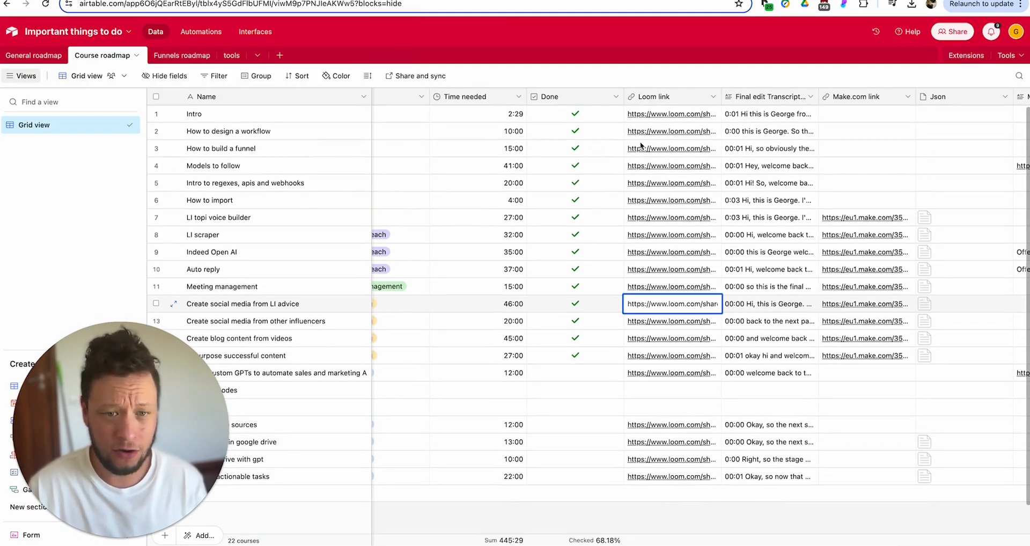
pyautogui.scroll(-1, 667, 113)
pyautogui.scroll(1, 668, 116)
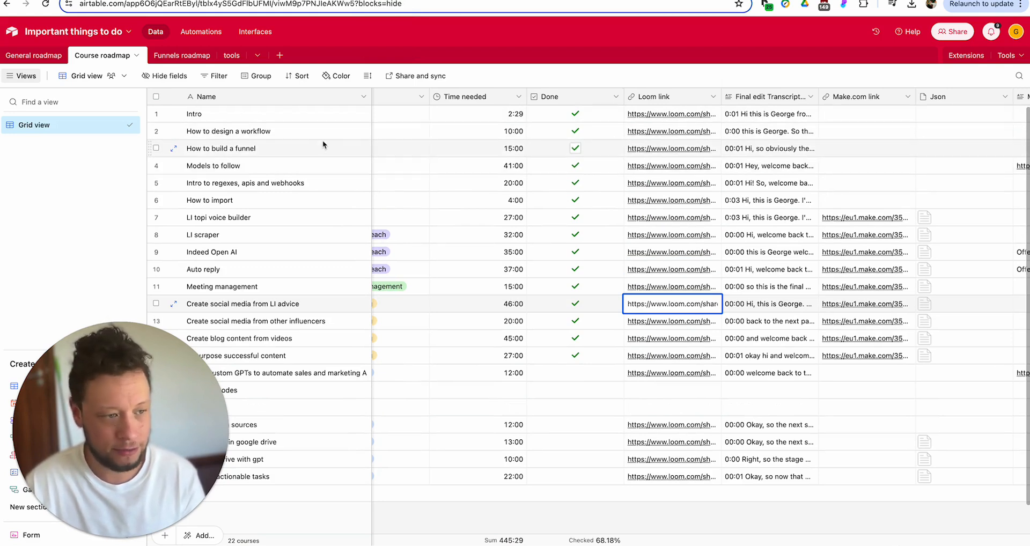
pyautogui.scroll(-1, 322, 142)
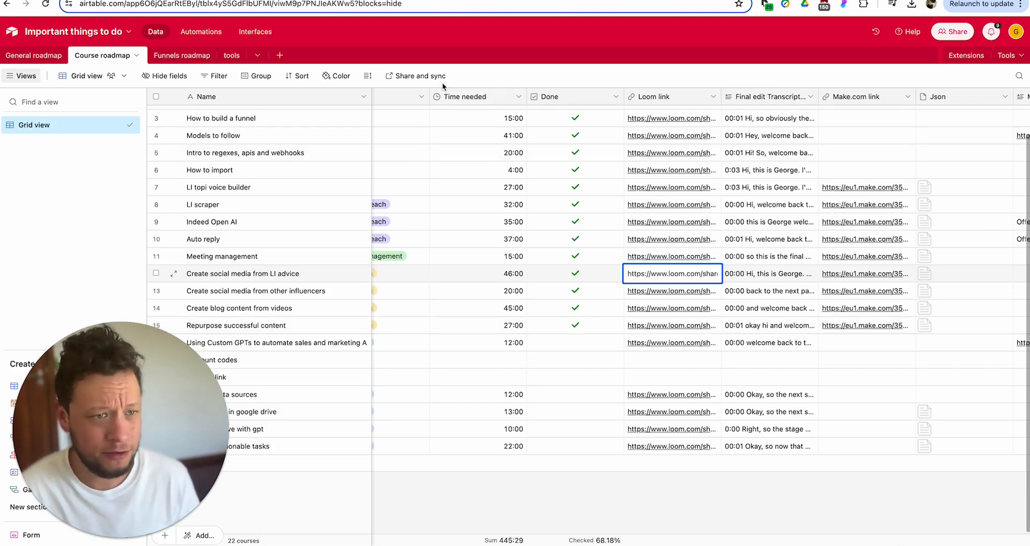
# - Close the Skool post and open the Automation Course from the community's Classroom
pyautogui.click(133, 0)
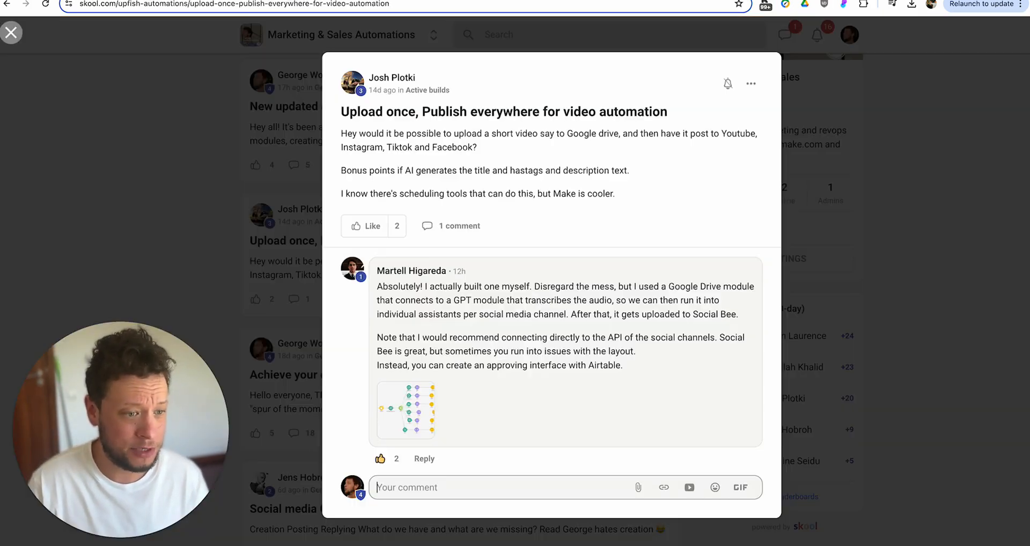
pyautogui.click(816, 79)
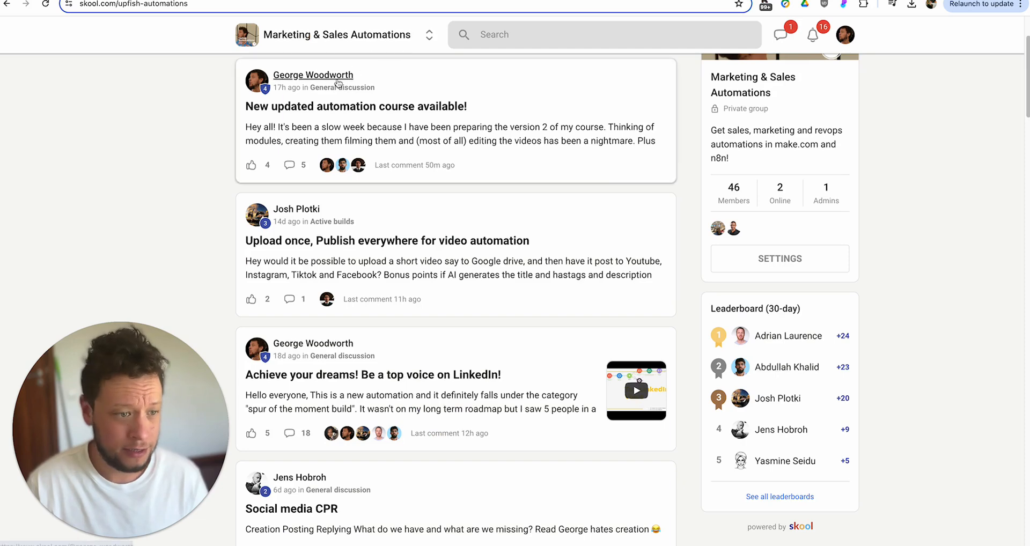
pyautogui.scroll(3, 606, 69)
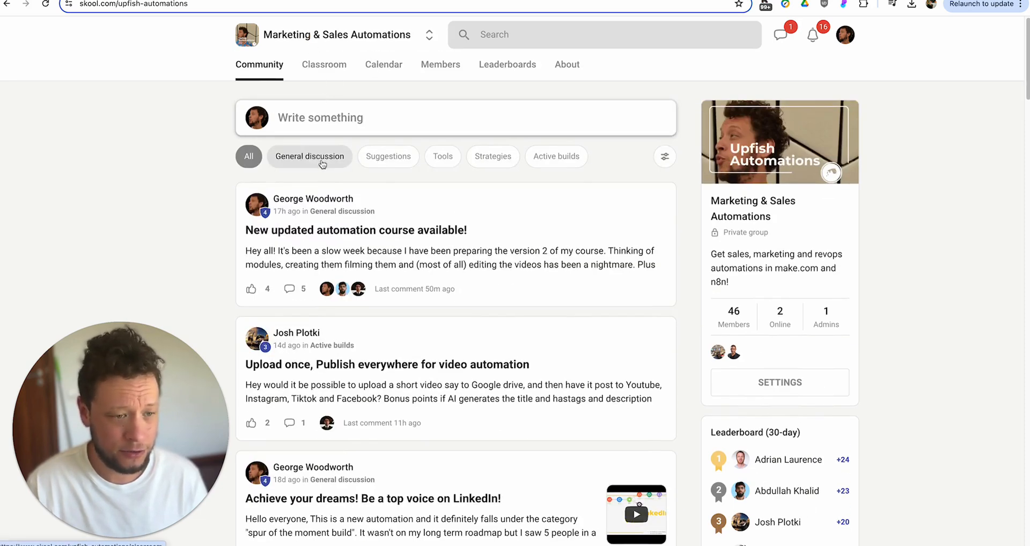
pyautogui.click(324, 66)
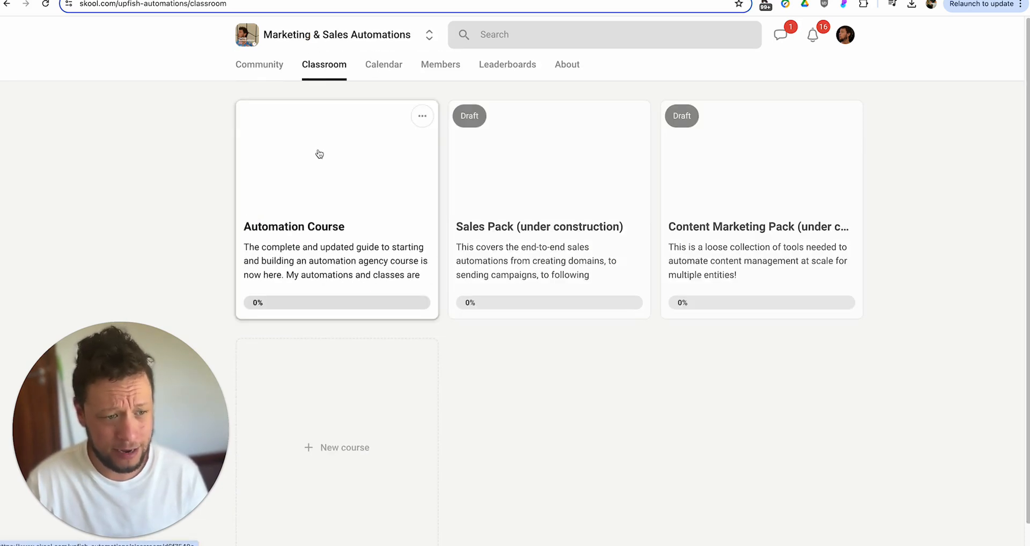
pyautogui.click(327, 175)
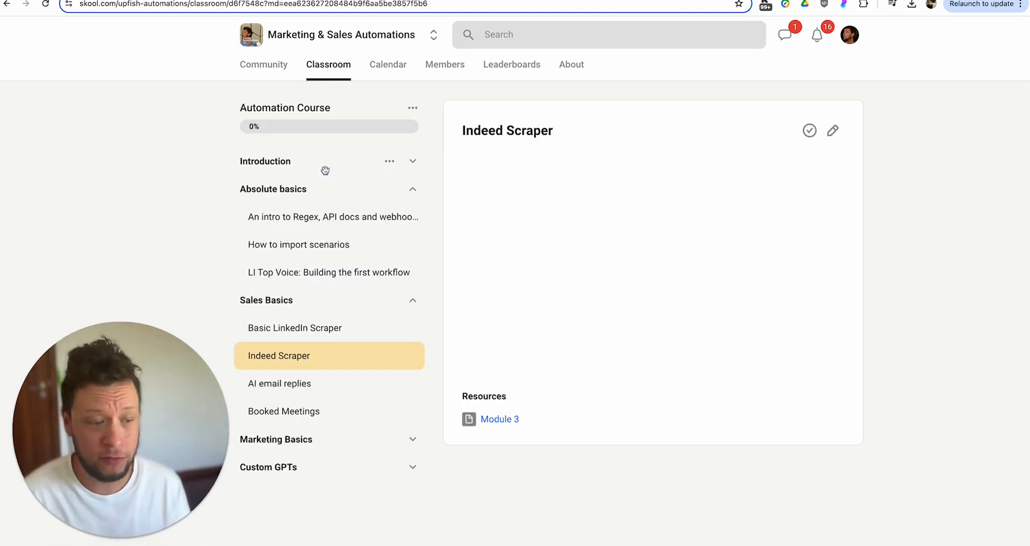
pyautogui.scroll(-2, 343, 242)
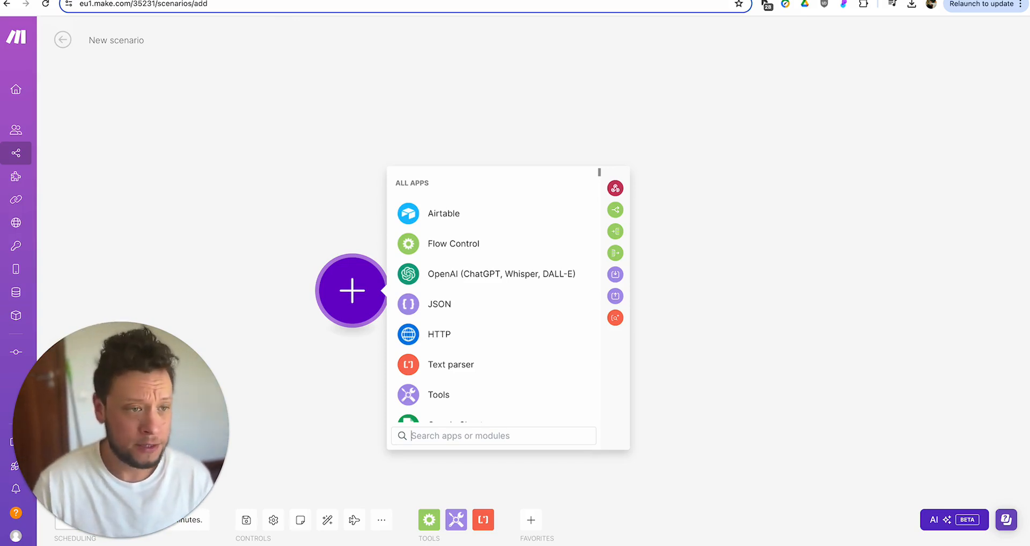
# - Dismiss the All Apps list, leaving the empty 'New scenario' canvas
pyautogui.click(409, 97)
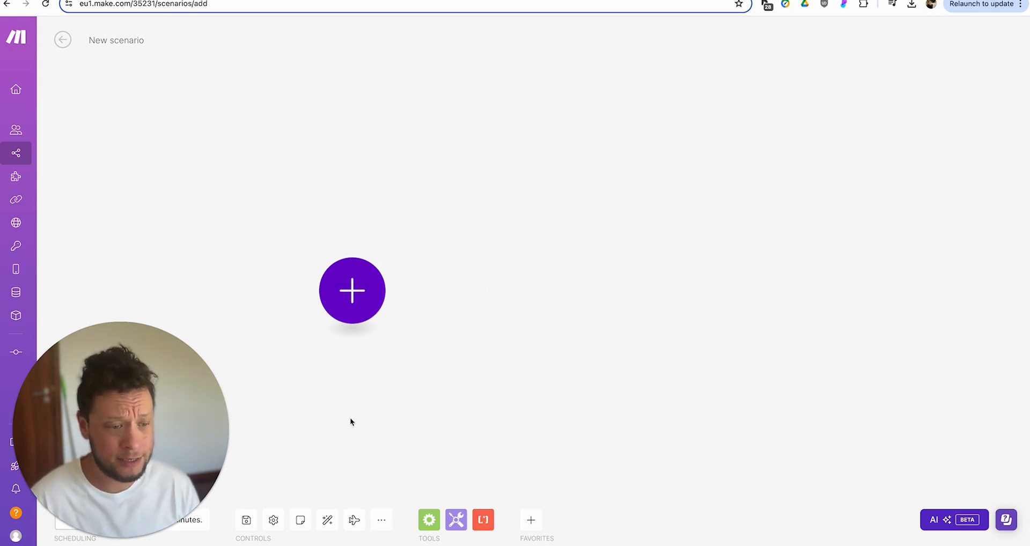
# - Add an Airtable Search Records module using the Airtable OAuth connection
pyautogui.click(356, 301)
pyautogui.click(453, 217)
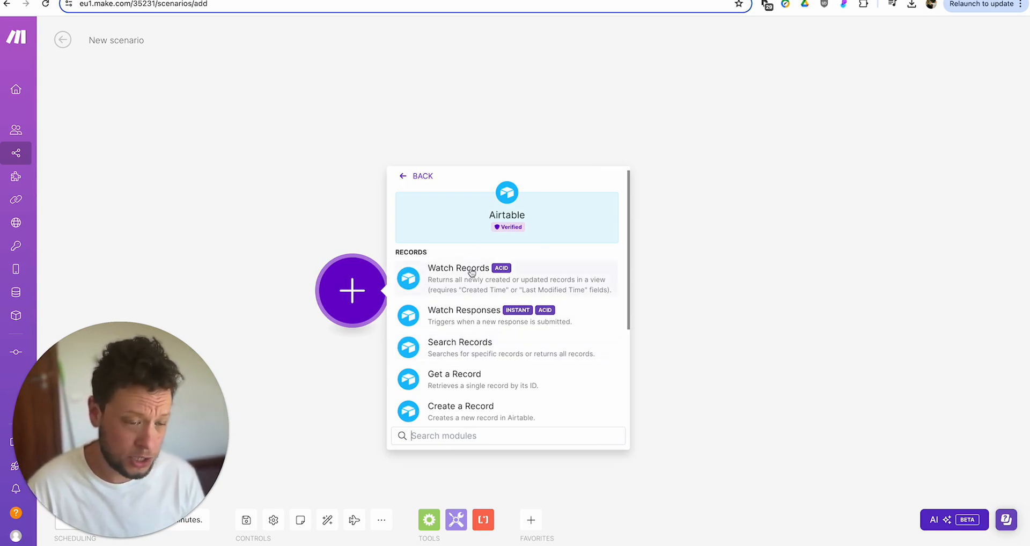
pyautogui.click(477, 345)
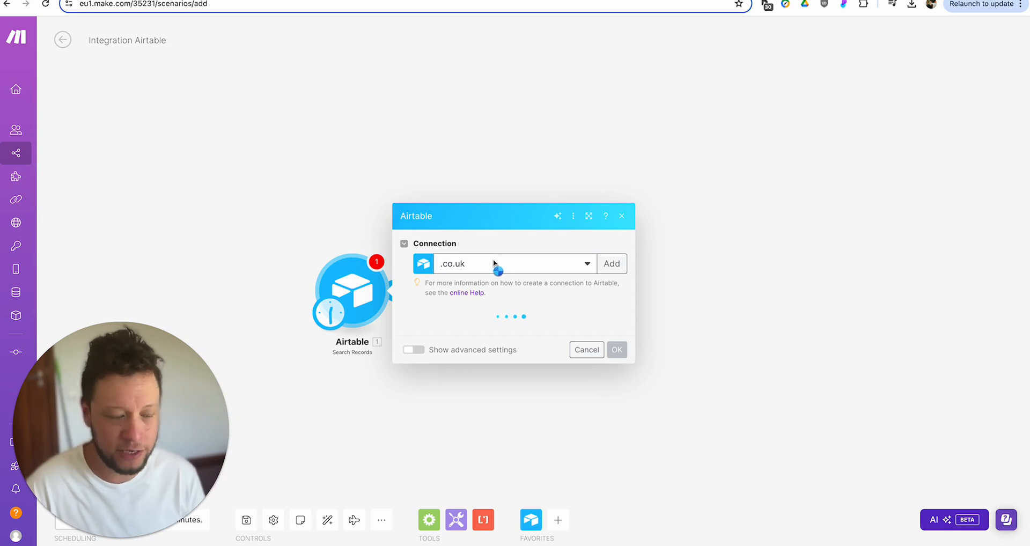
pyautogui.click(493, 236)
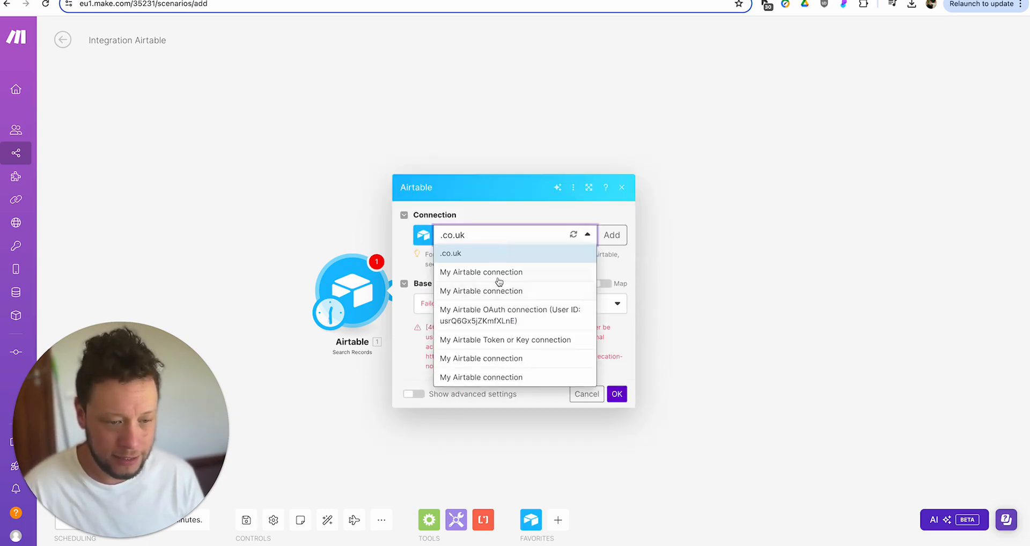
pyautogui.click(493, 311)
# - Set the base to 'Important things to do' and the table to 'Course roadmap', then save
pyautogui.click(474, 331)
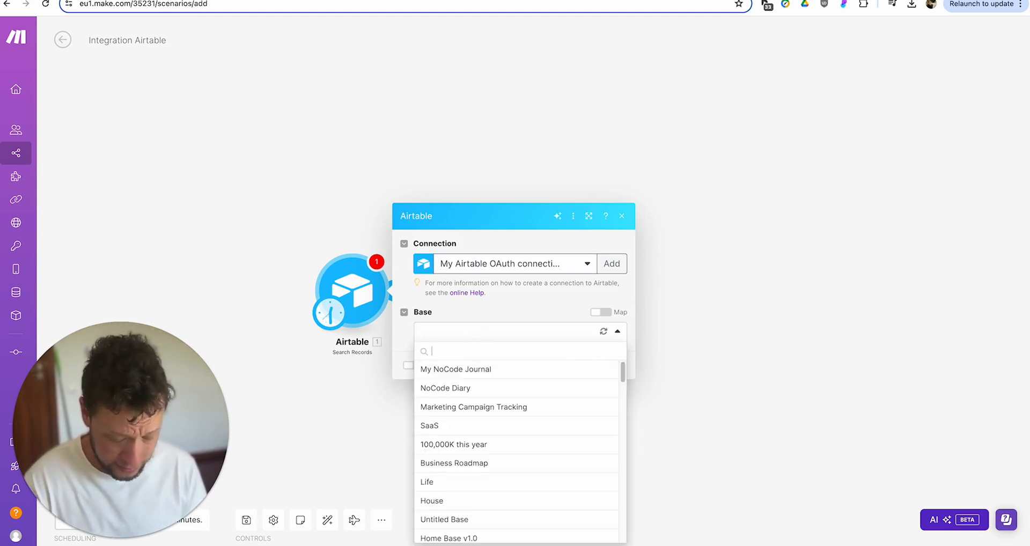
pyautogui.write('import')
pyautogui.click(483, 368)
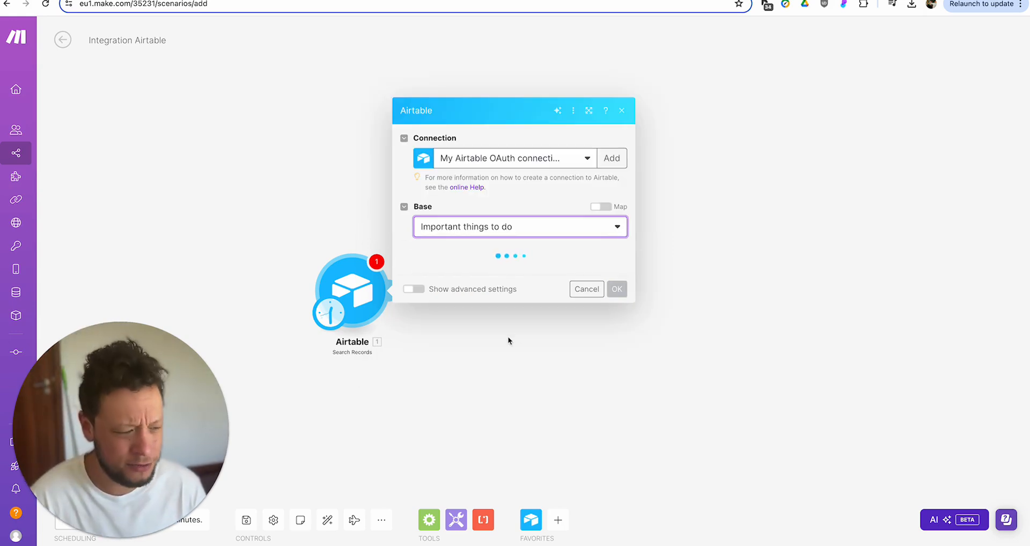
pyautogui.click(507, 270)
pyautogui.click(486, 306)
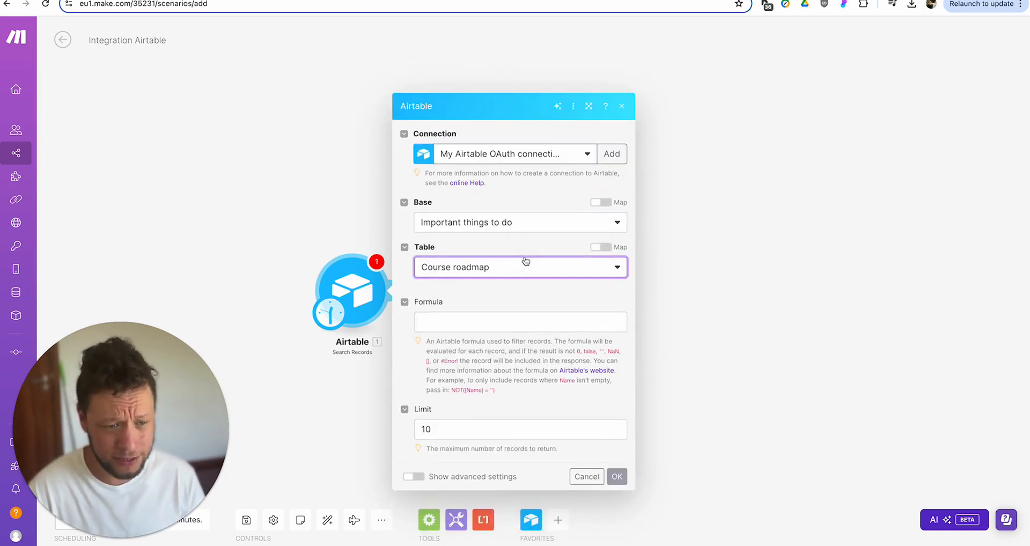
pyautogui.scroll(-2, 565, 308)
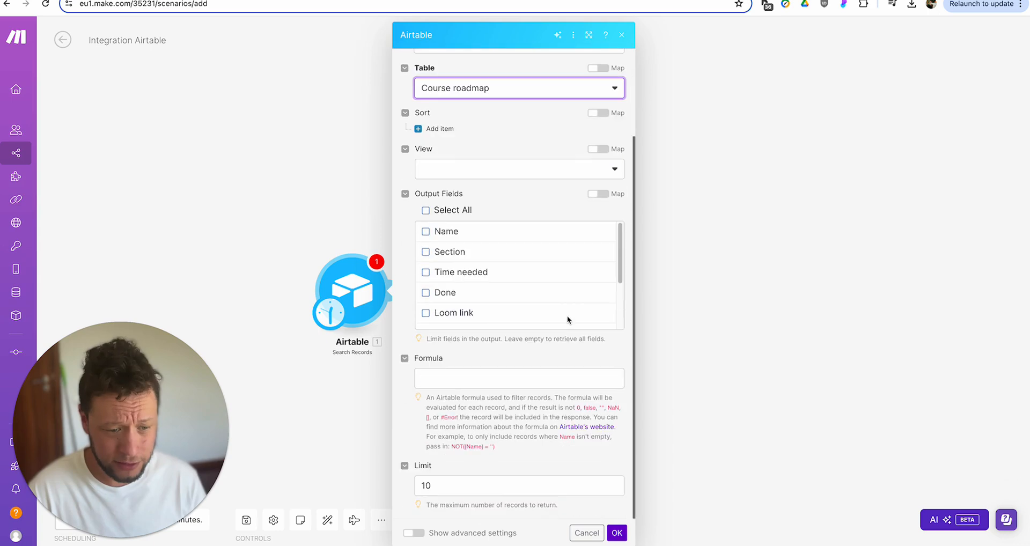
pyautogui.click(620, 536)
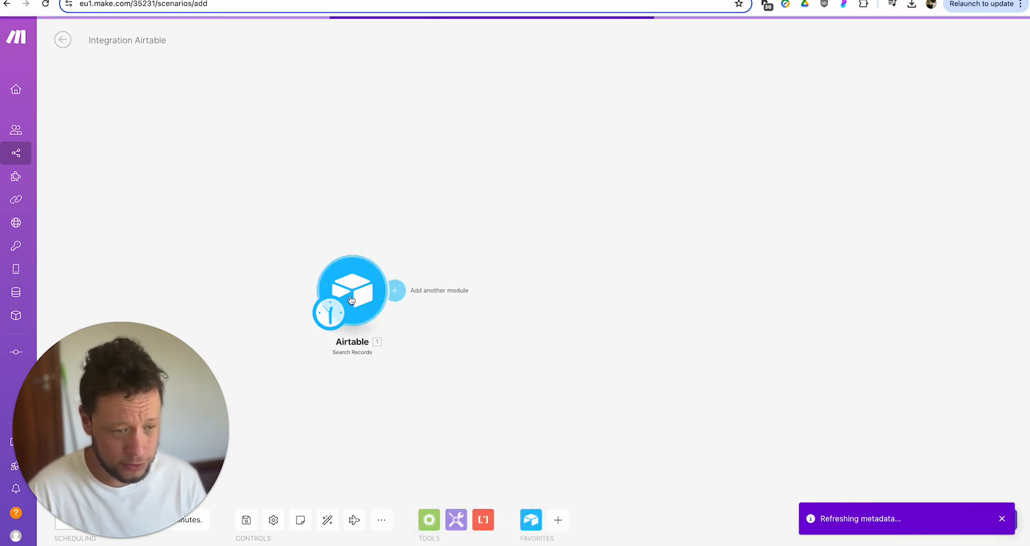
pyautogui.rightClick(353, 298)
# - Run only the Airtable module and inspect the returned record's Loom link and transcription
pyautogui.click(407, 327)
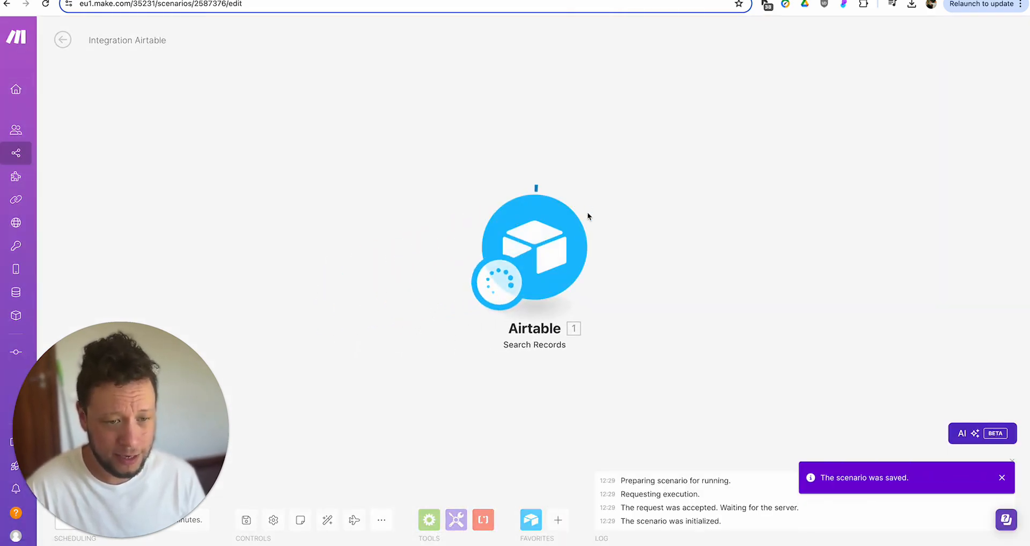
pyautogui.click(604, 184)
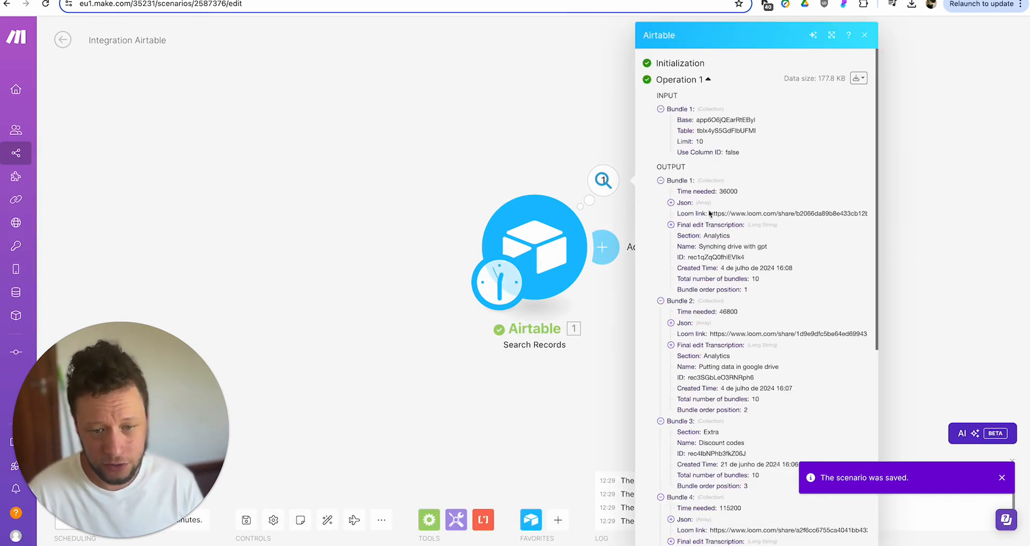
pyautogui.moveTo(731, 214); pyautogui.dragTo(877, 216)
pyautogui.click(728, 225)
pyautogui.click(728, 225)
pyautogui.click(392, 163)
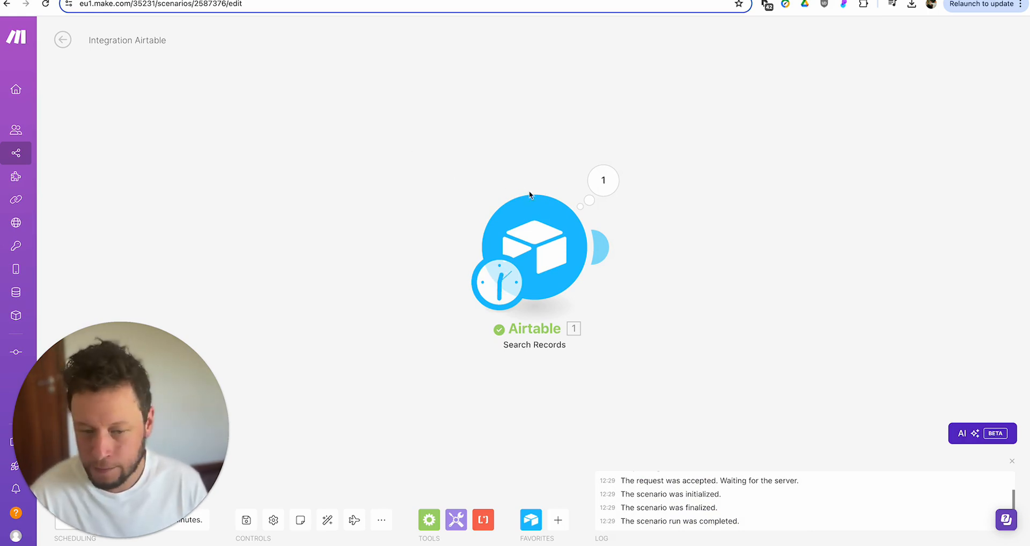
pyautogui.click(599, 247)
pyautogui.scroll(-2, 870, 370)
# - Add a Text parser Match pattern applying (?<=\/share\/)([a-zA-Z0-9]+) to the Loom link
pyautogui.click(874, 280)
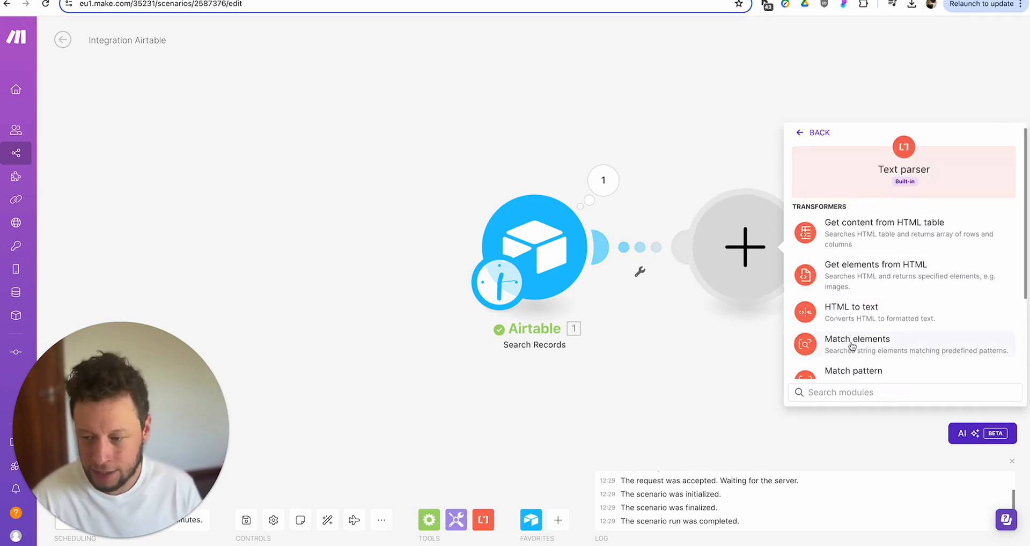
pyautogui.click(854, 370)
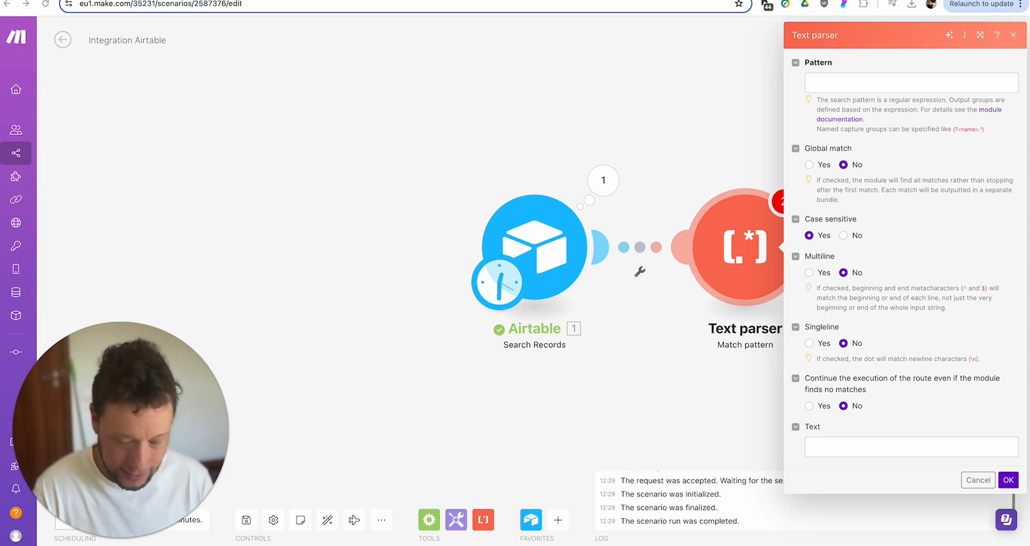
pyautogui.click(881, 85)
pyautogui.write('(?<=\\/share\\/)([a-zA-Z0-9]+)')
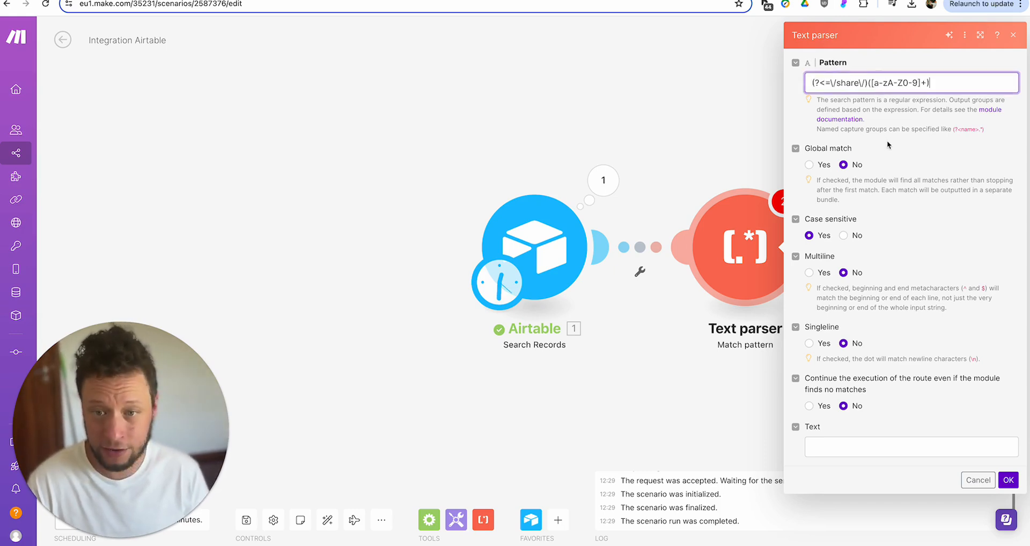
pyautogui.tripleClick(835, 85)
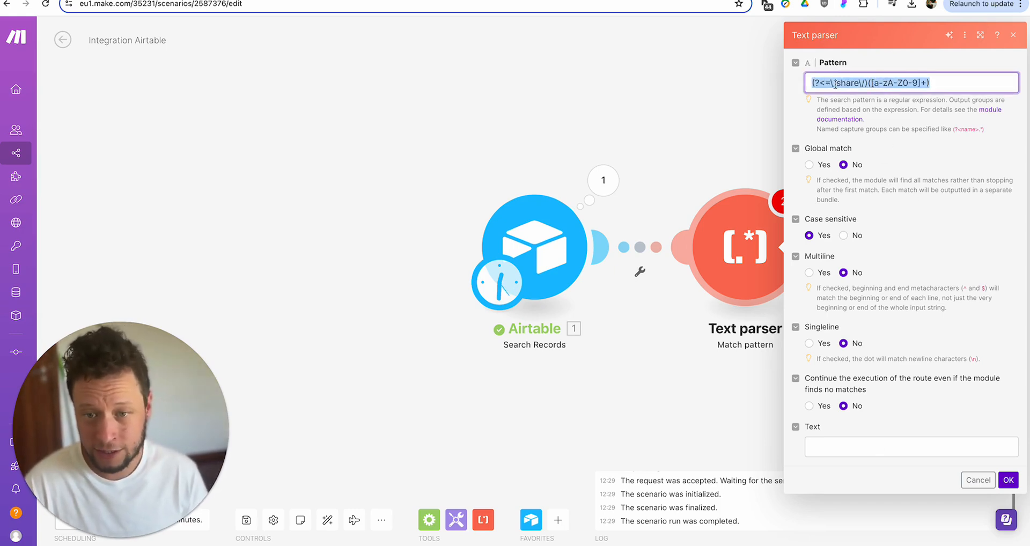
pyautogui.click(832, 452)
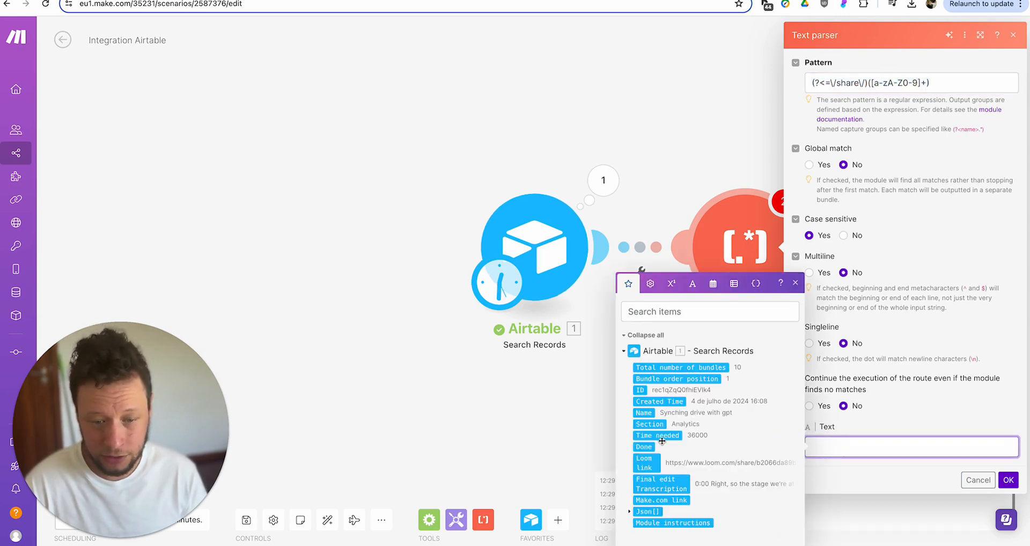
pyautogui.click(644, 463)
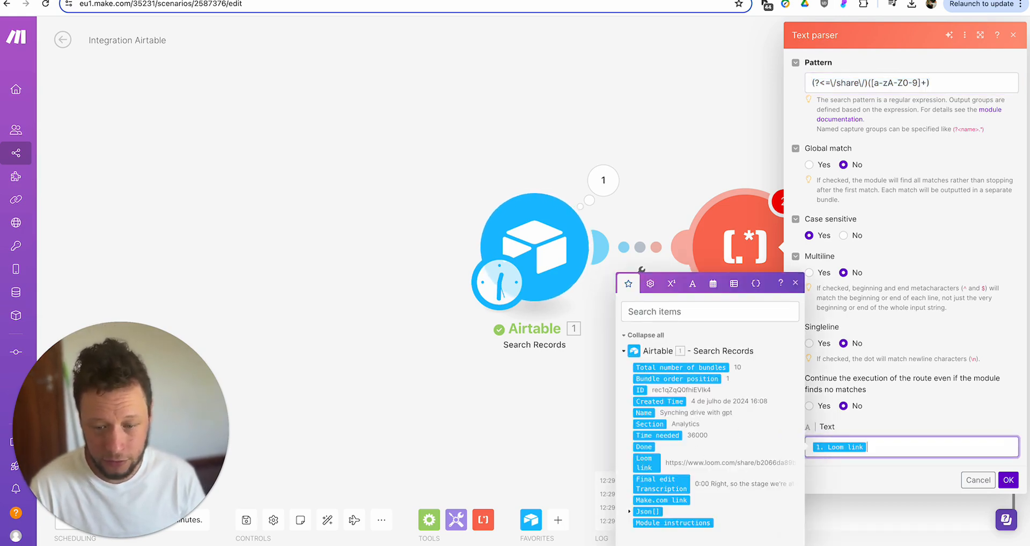
pyautogui.click(1009, 480)
pyautogui.click(665, 237)
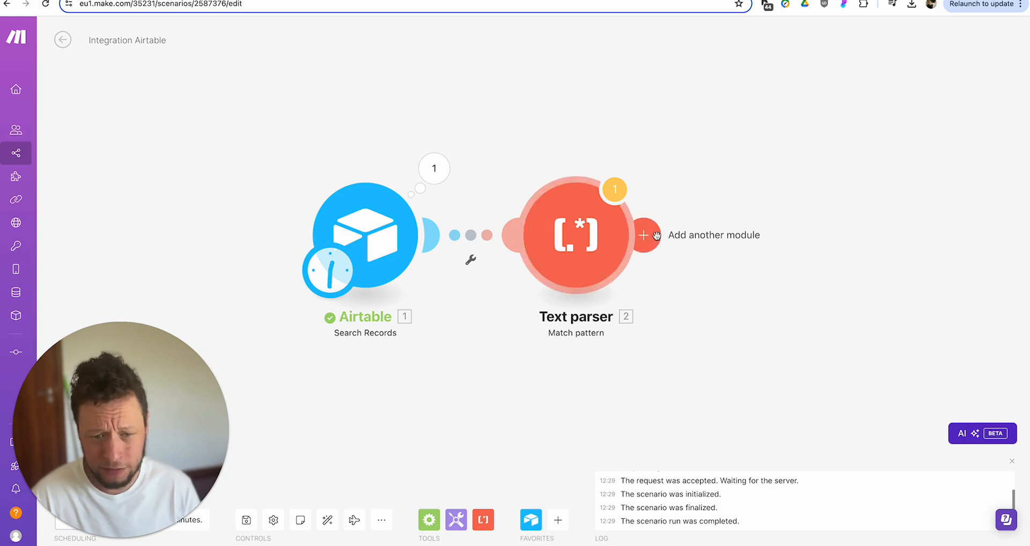
# - Add an HTTP Make a request step whose URL is Loom's sessions/$1/transcoded-url endpoint
pyautogui.click(848, 342)
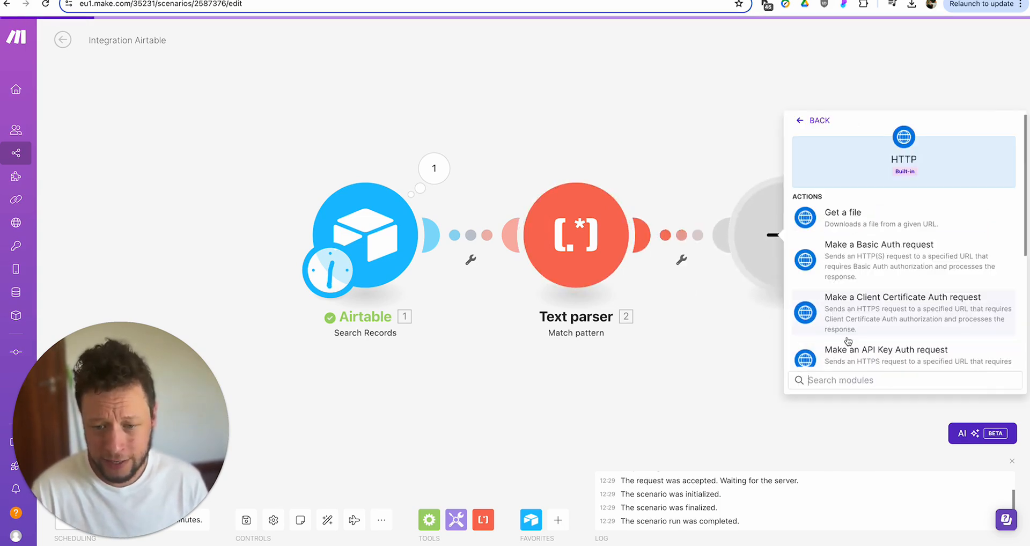
pyautogui.scroll(-3, 877, 251)
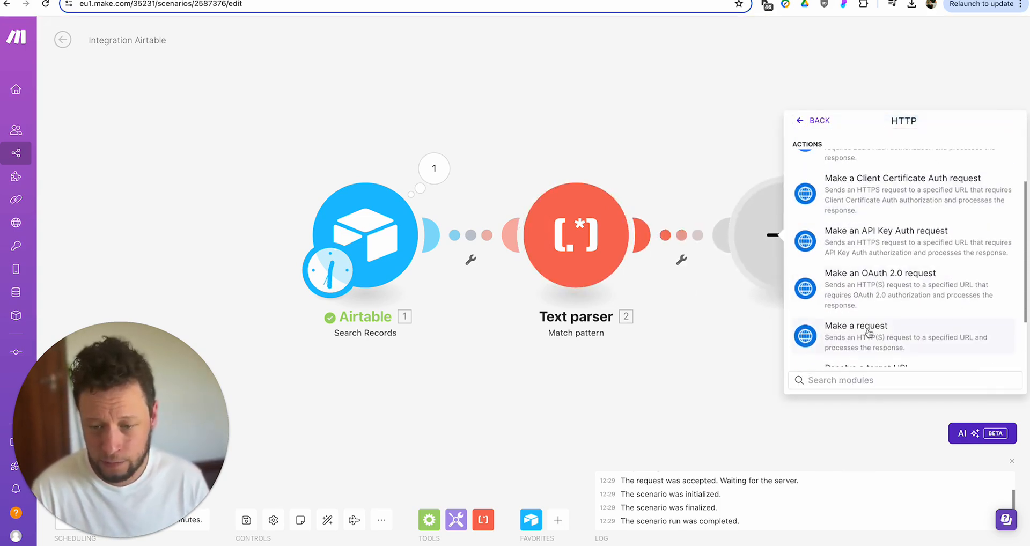
pyautogui.click(856, 326)
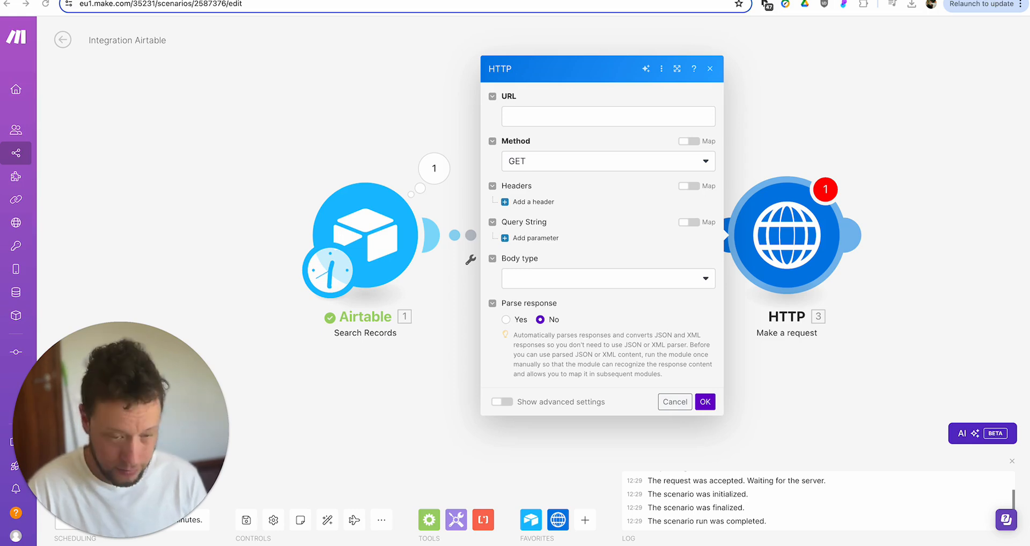
pyautogui.click(608, 116)
pyautogui.write('https://www.loom.com/api/campaigns/sessions/{{4.`$1`}}/transcoded-url')
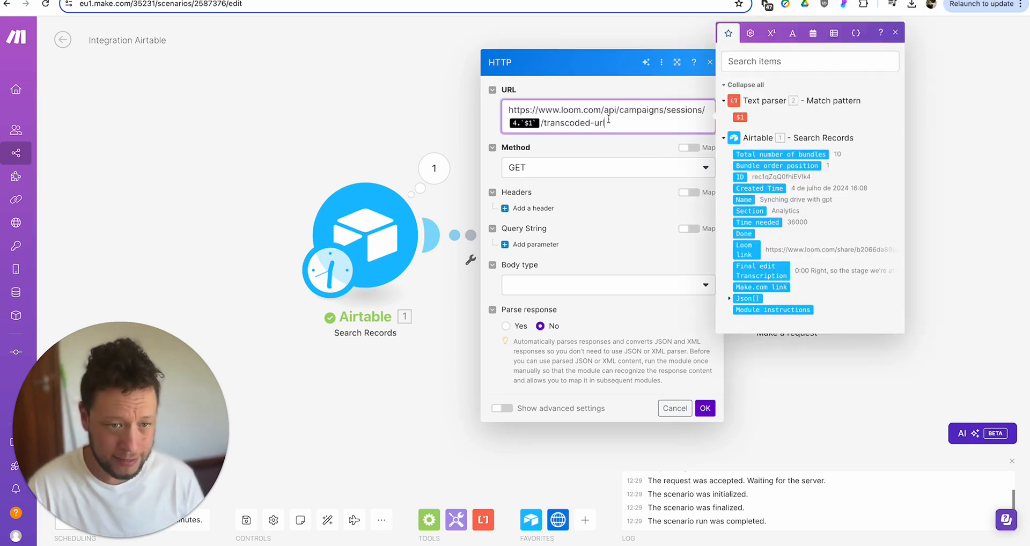
pyautogui.click(541, 123)
pyautogui.press('BackSpace')
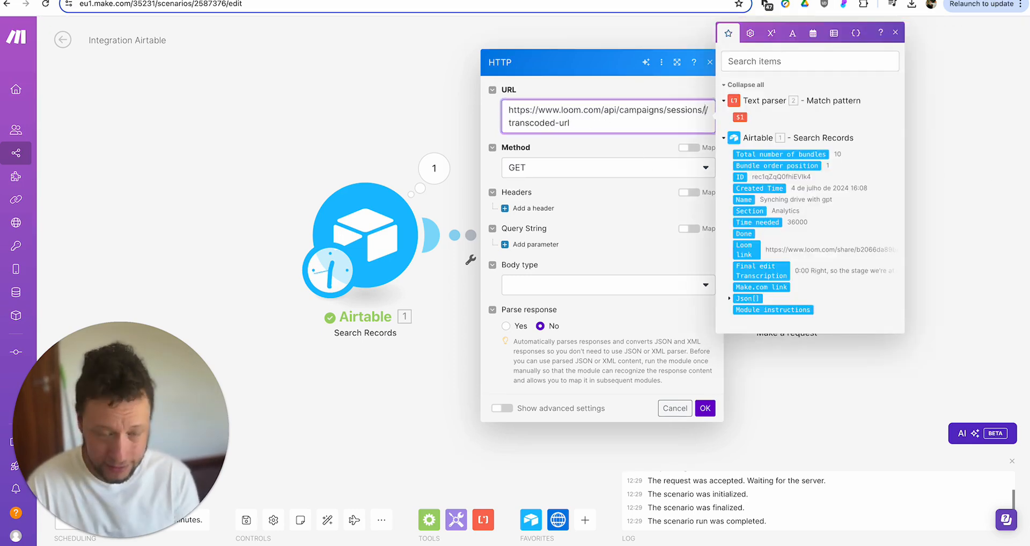
pyautogui.click(740, 117)
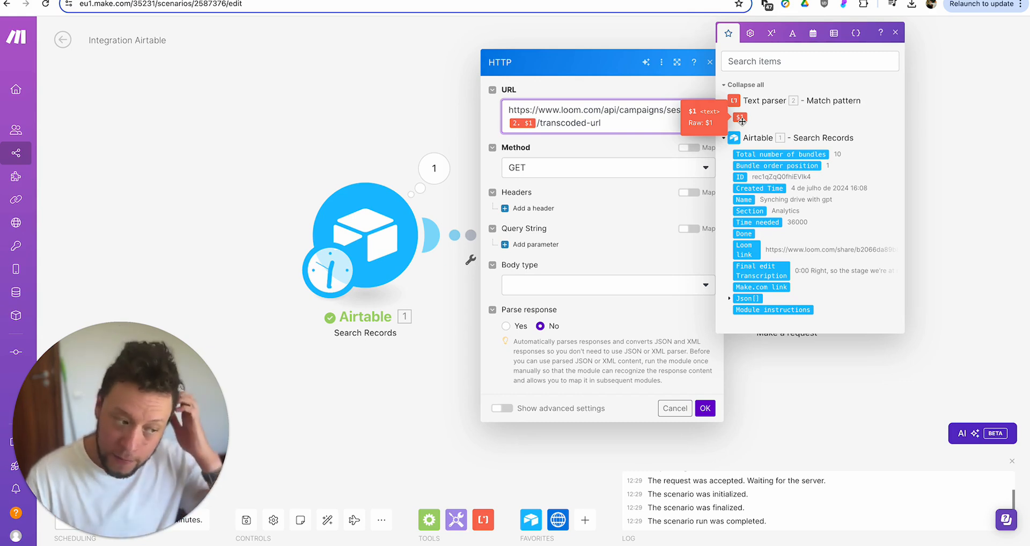
# - Set the request method to POST and Parse response to Yes, then save
pyautogui.click(597, 168)
pyautogui.click(557, 224)
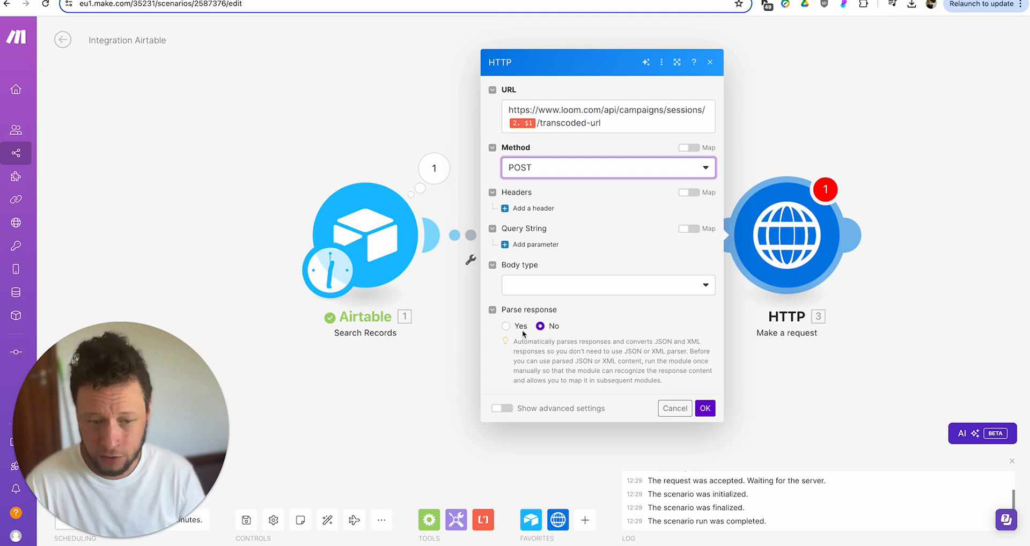
pyautogui.click(506, 326)
pyautogui.click(705, 409)
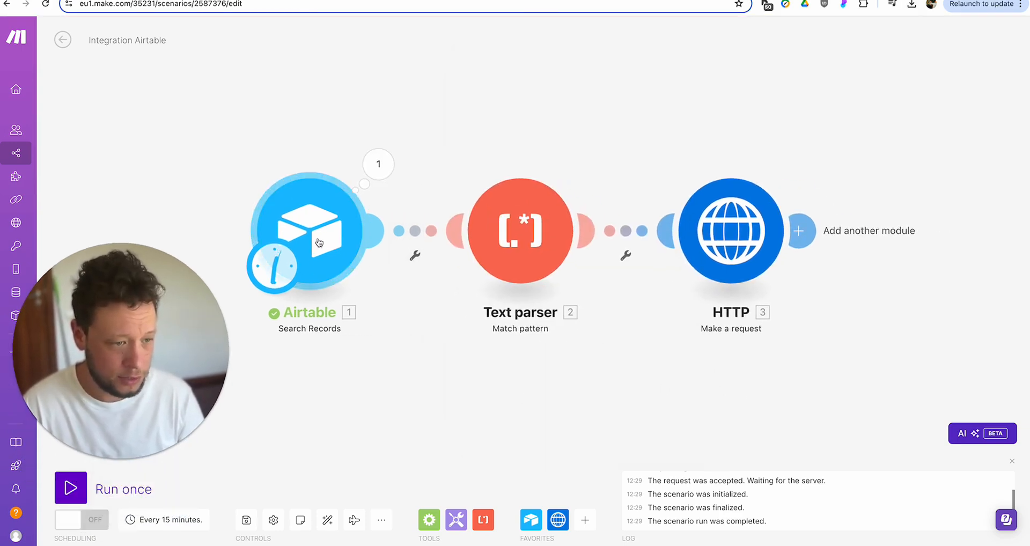
# - Change the Airtable search limit from 10 to 1 and save
pyautogui.doubleClick(446, 378)
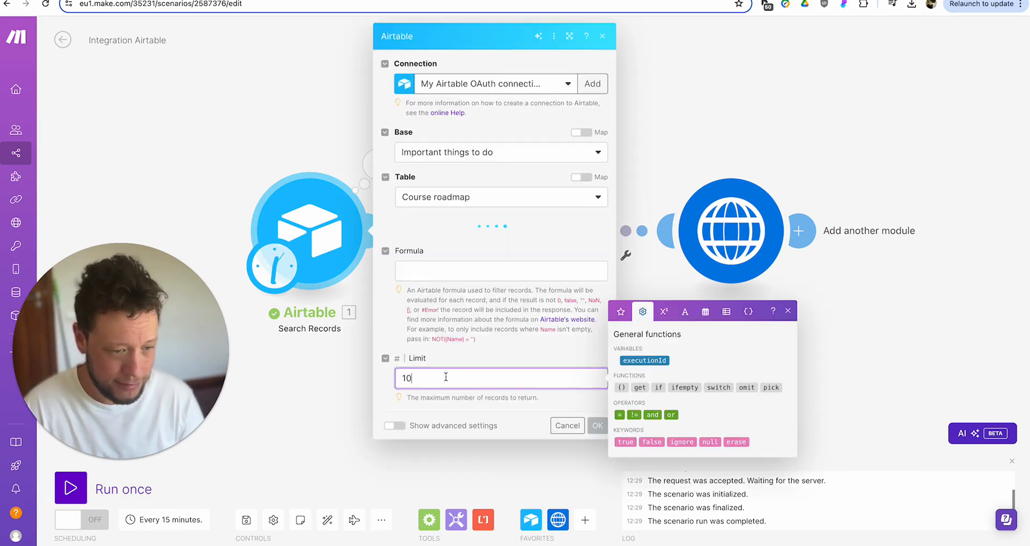
pyautogui.write('1')
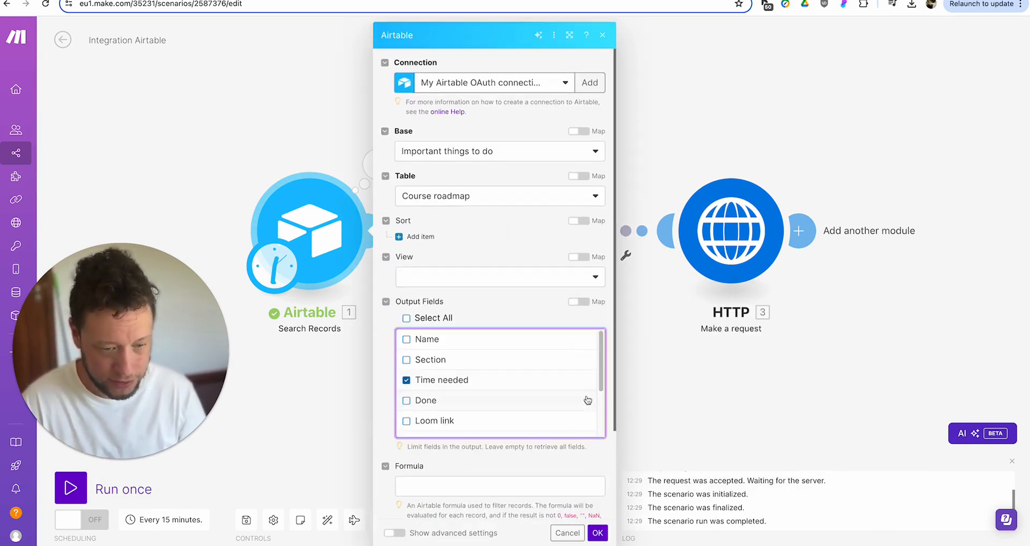
pyautogui.scroll(-3, 590, 456)
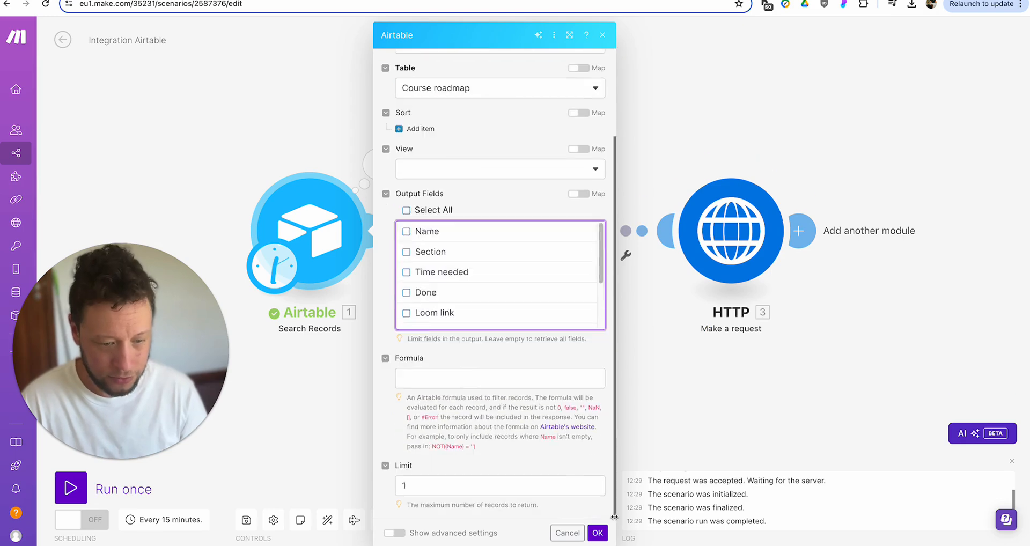
pyautogui.click(597, 532)
# - Run the scenario once and check the HTTP output's cdn.loom.com video url
pyautogui.click(71, 488)
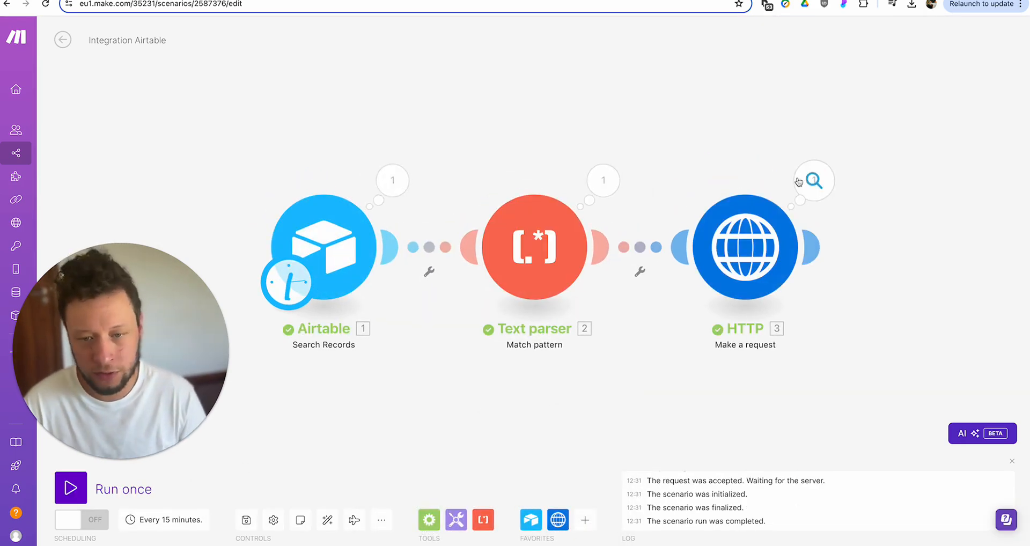
pyautogui.click(814, 182)
pyautogui.click(608, 389)
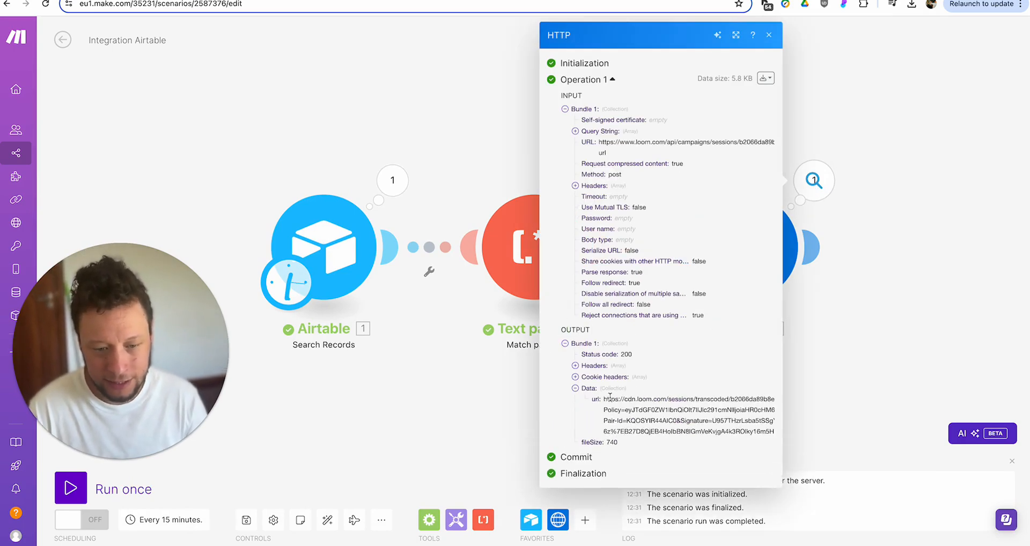
pyautogui.moveTo(604, 400); pyautogui.dragTo(774, 433)
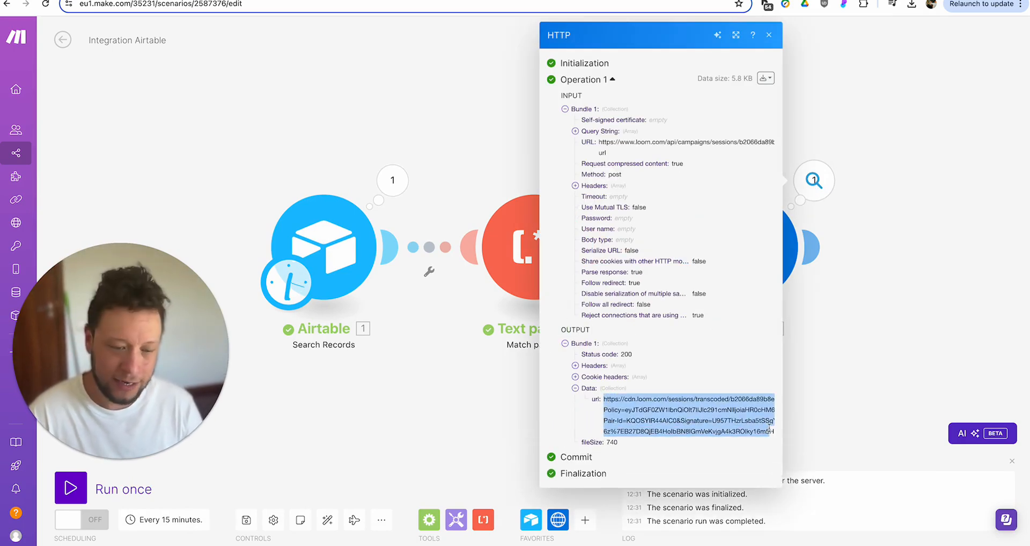
pyautogui.click(910, 321)
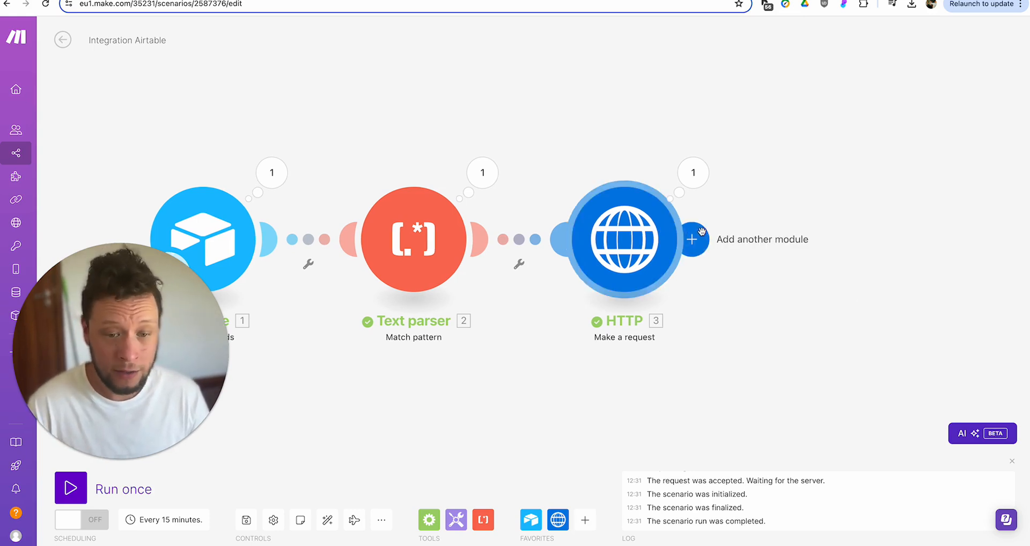
# - Add a module after the HTTP request and choose OpenAI's Create a Completion action
pyautogui.click(692, 238)
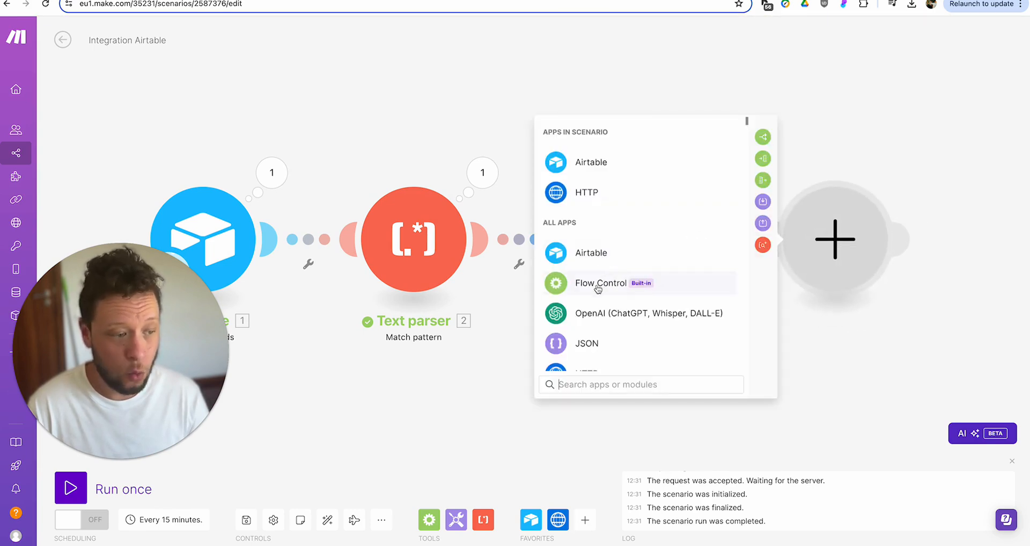
pyautogui.click(603, 321)
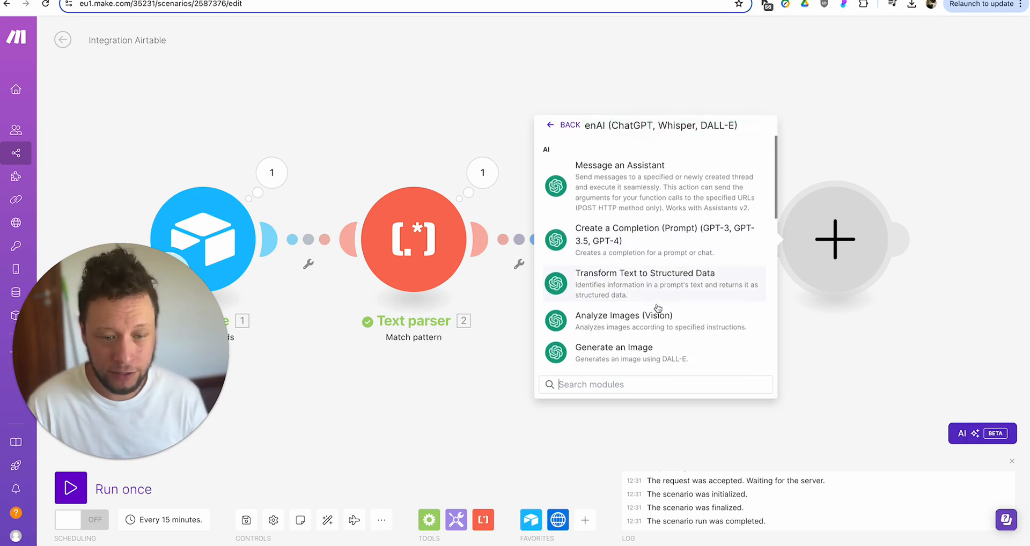
pyautogui.scroll(2, 658, 308)
pyautogui.scroll(-2, 658, 307)
pyautogui.scroll(-2, 658, 307)
pyautogui.scroll(3, 656, 306)
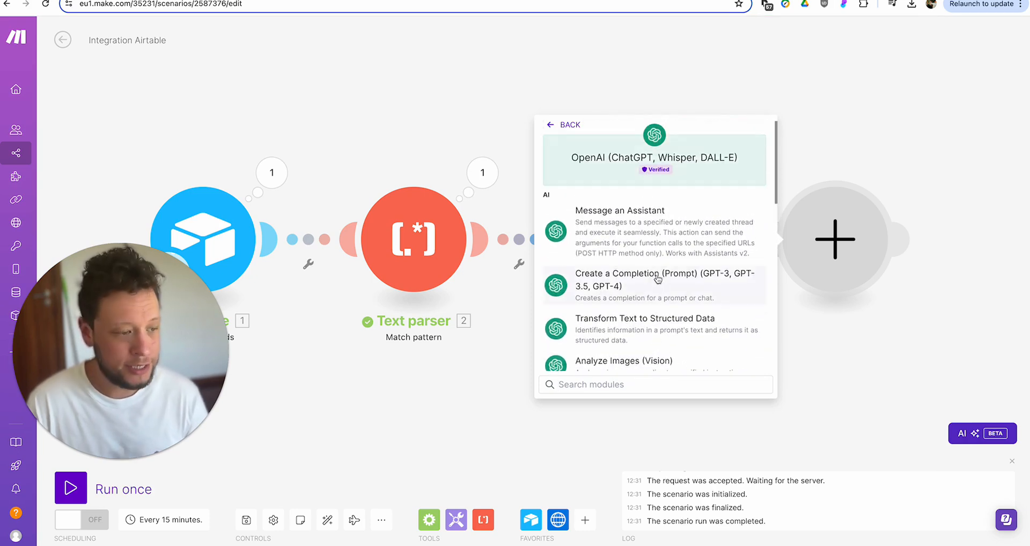
pyautogui.click(658, 278)
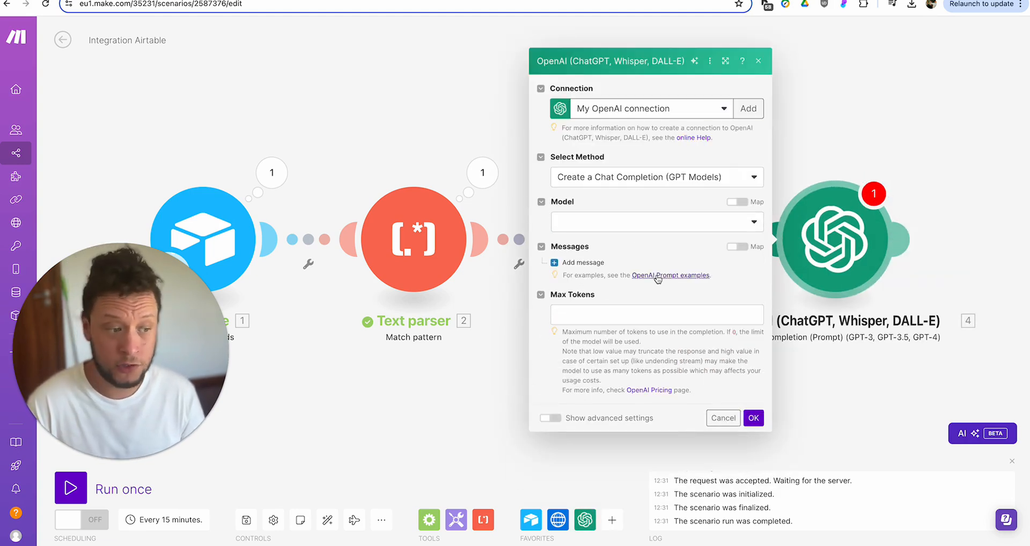
# - Set the completion model to GPT-4o and add a first message with the User role
pyautogui.click(617, 222)
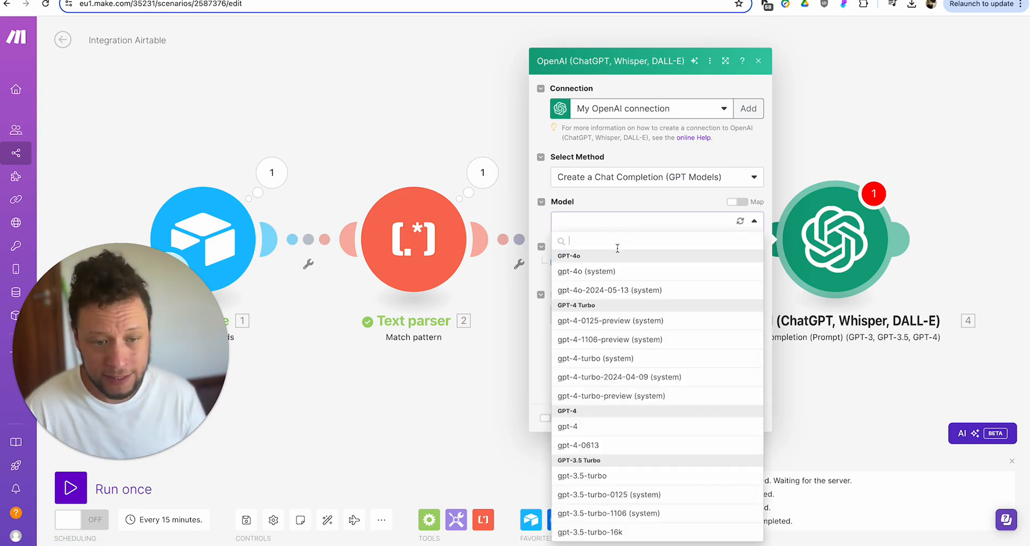
pyautogui.click(609, 274)
pyautogui.click(588, 263)
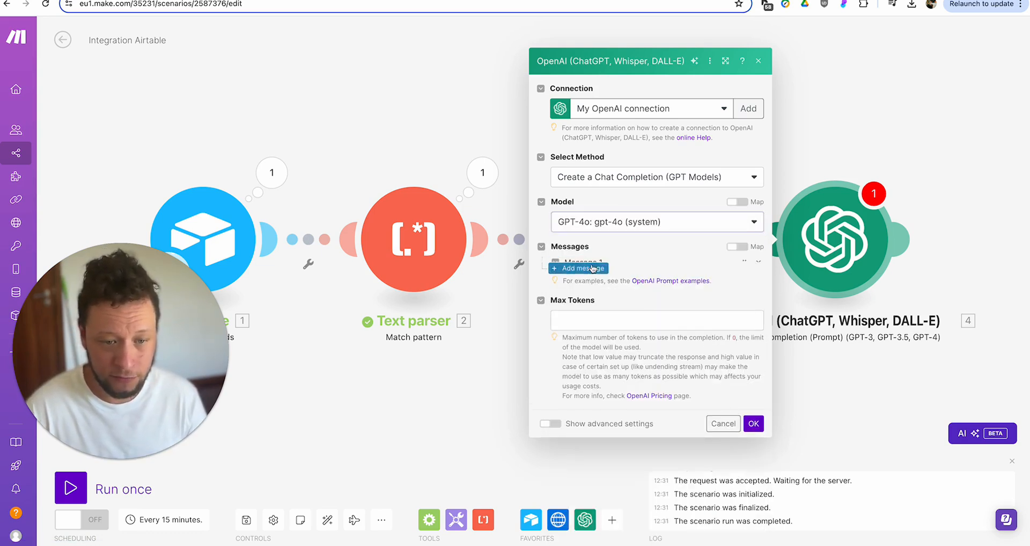
pyautogui.click(617, 272)
pyautogui.click(618, 307)
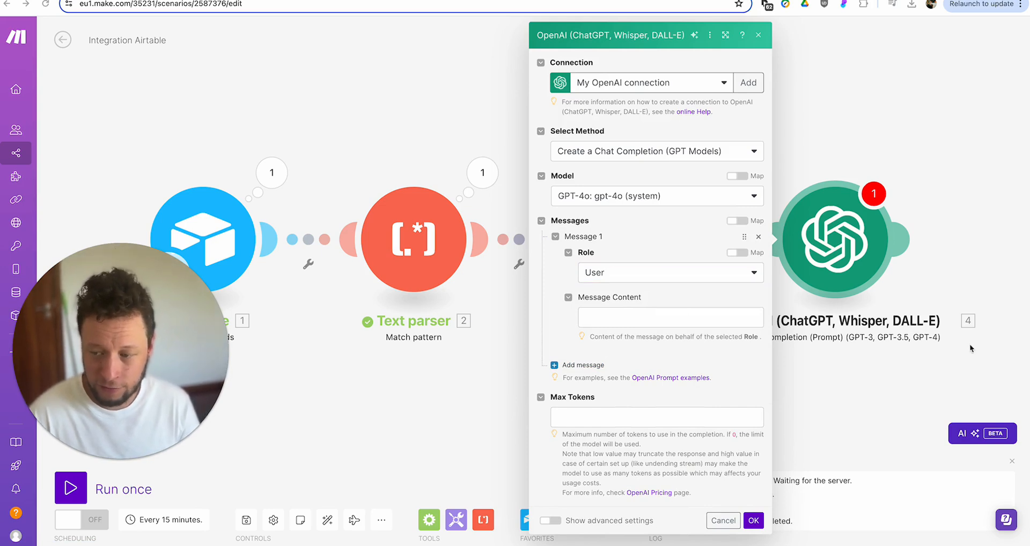
pyautogui.click(634, 315)
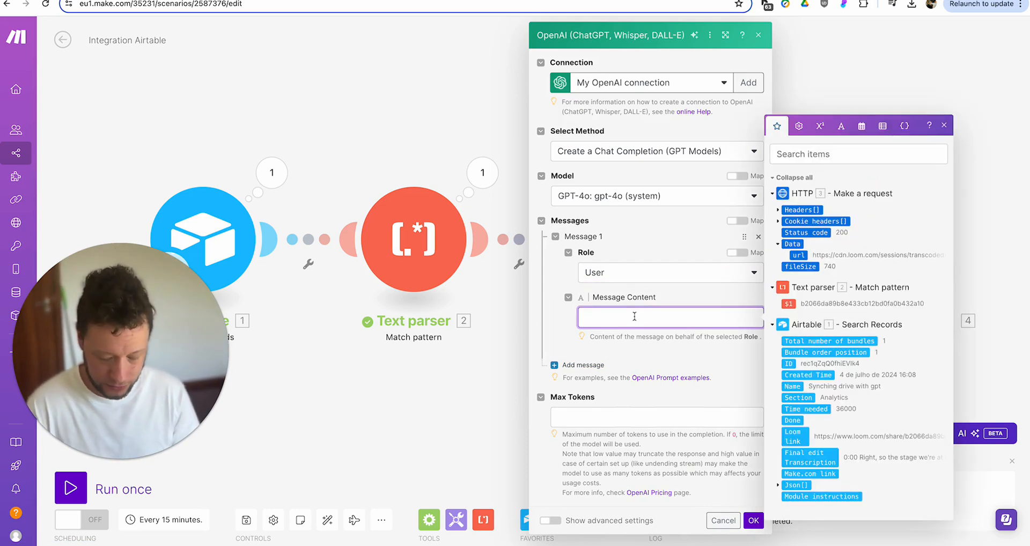
# - Write 'I will provide a transcript of a video below. I want to turn this video into 3 short form videos.'
pyautogui.write('I will ')
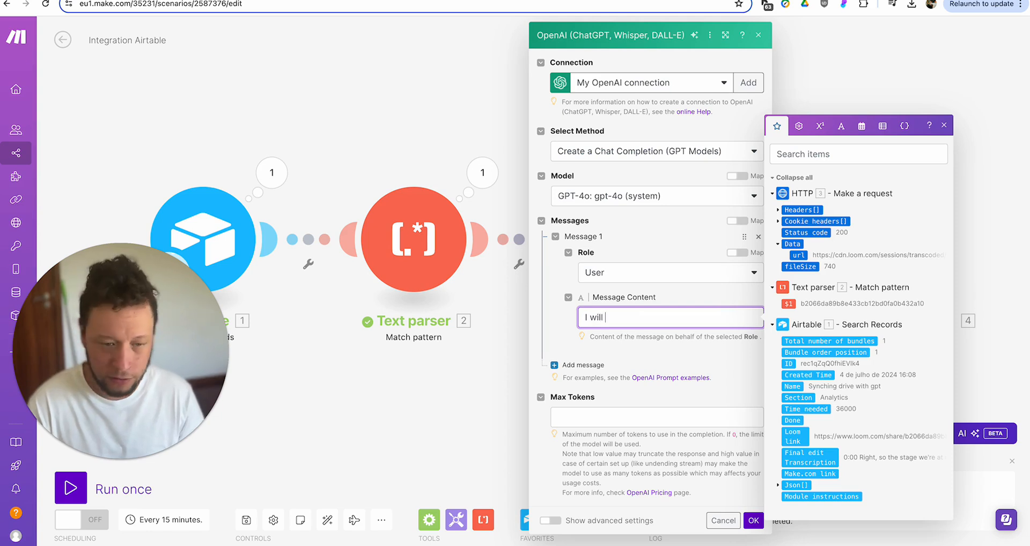
pyautogui.write('provi')
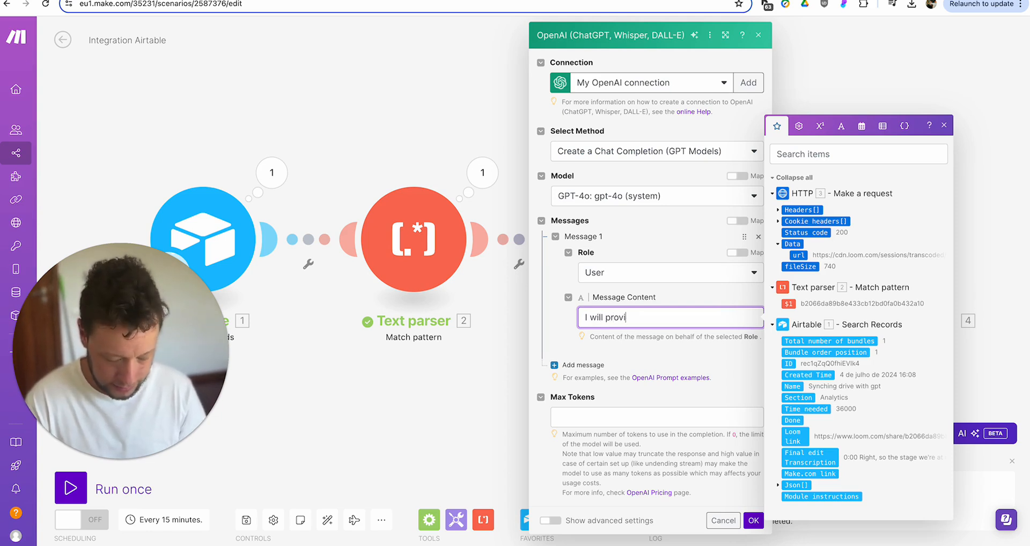
pyautogui.write('de a transcript')
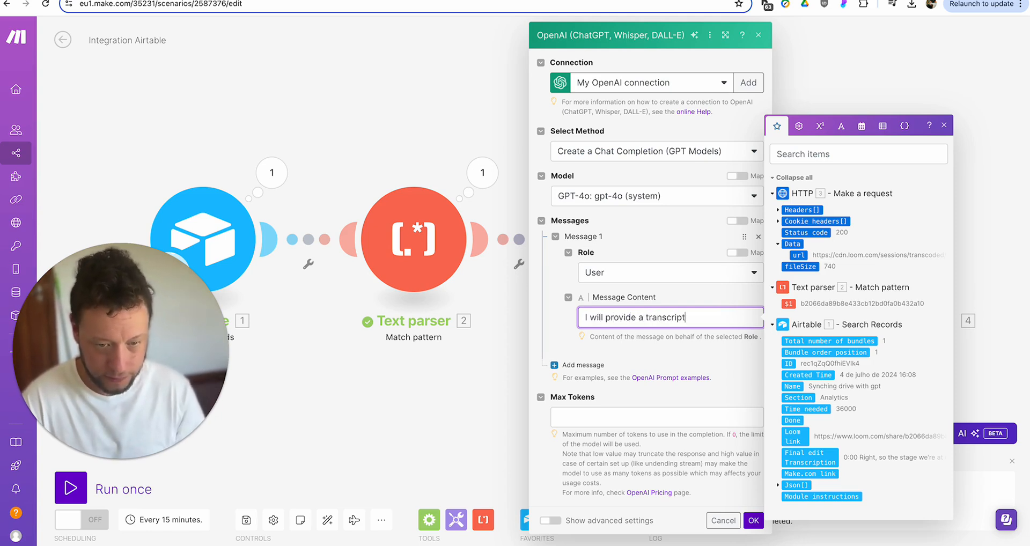
pyautogui.write(' of a video below')
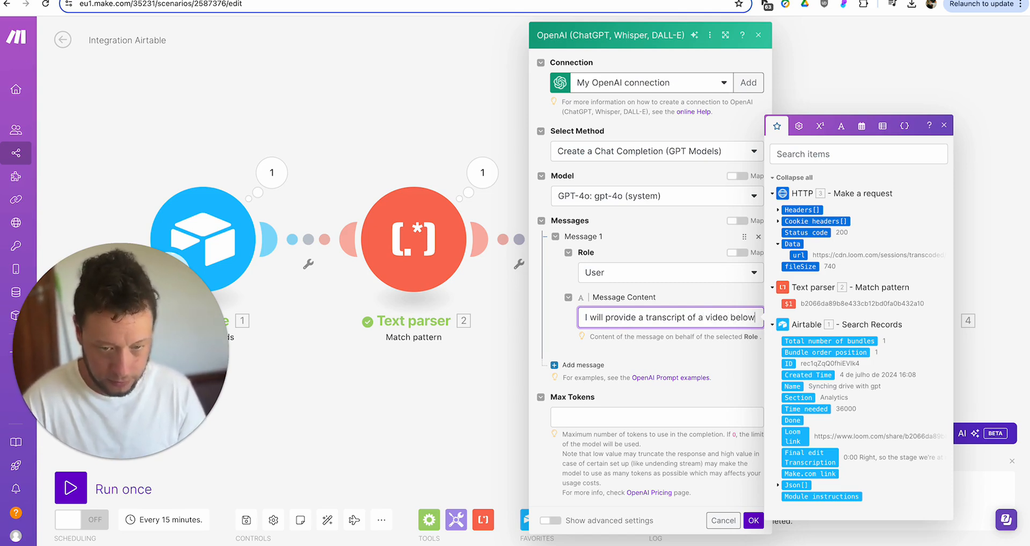
pyautogui.write('.')
pyautogui.press('Return')
pyautogui.write('I want to turn t')
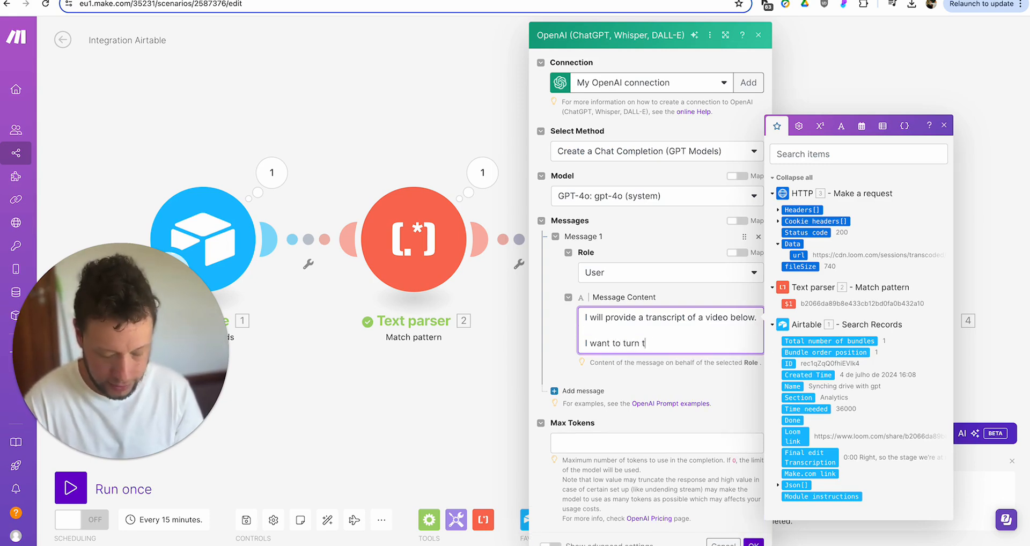
pyautogui.write('his video into')
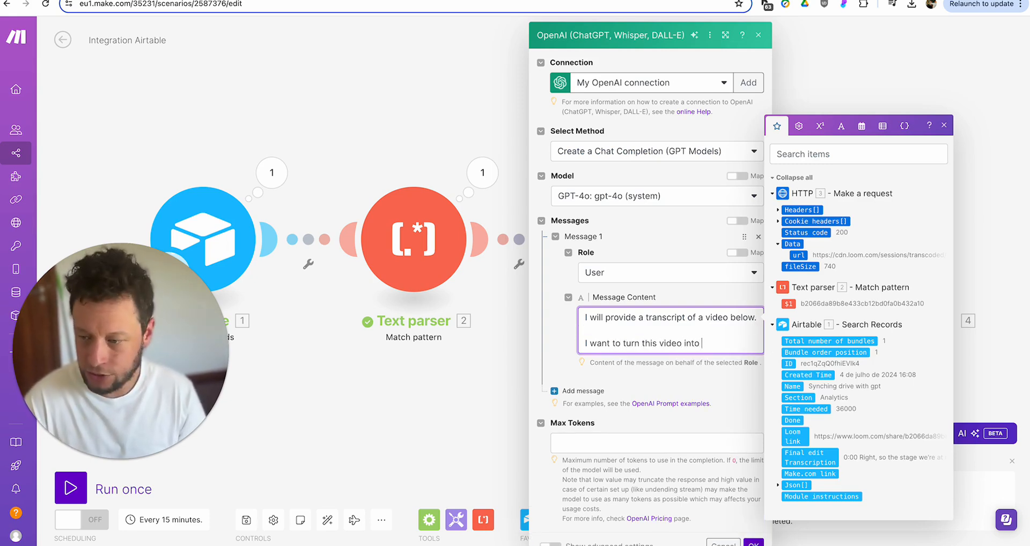
pyautogui.press('BackSpace')
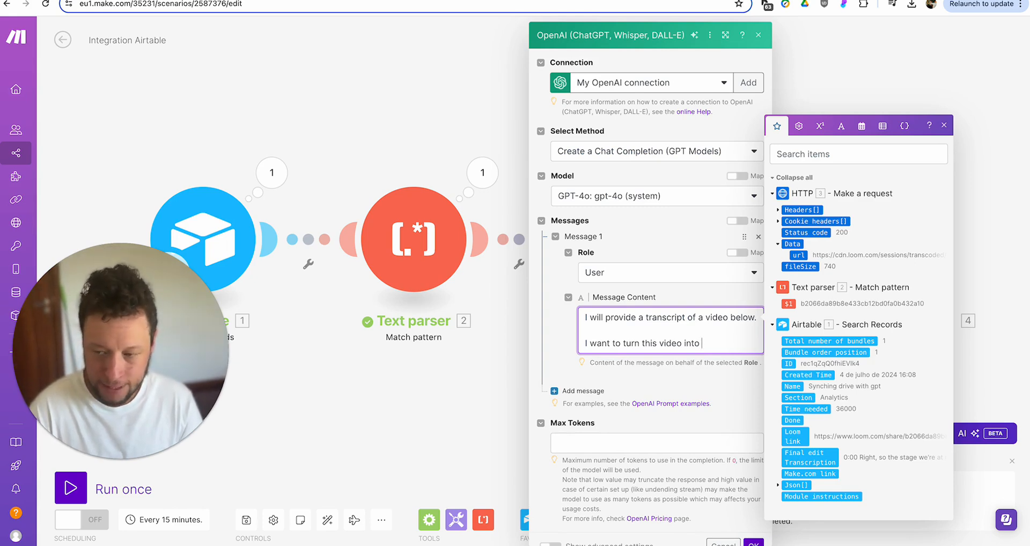
pyautogui.write('3 shor')
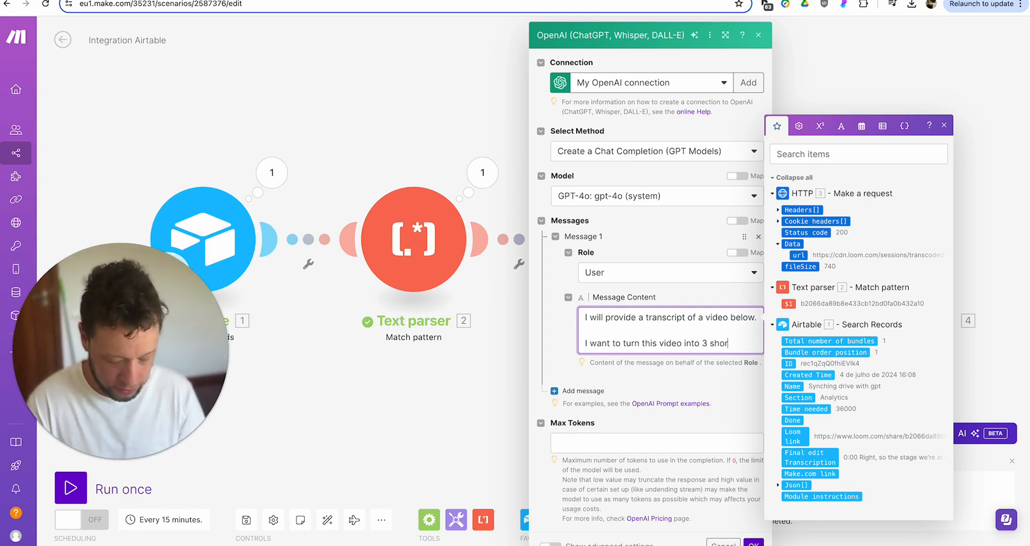
pyautogui.write('t form videos.')
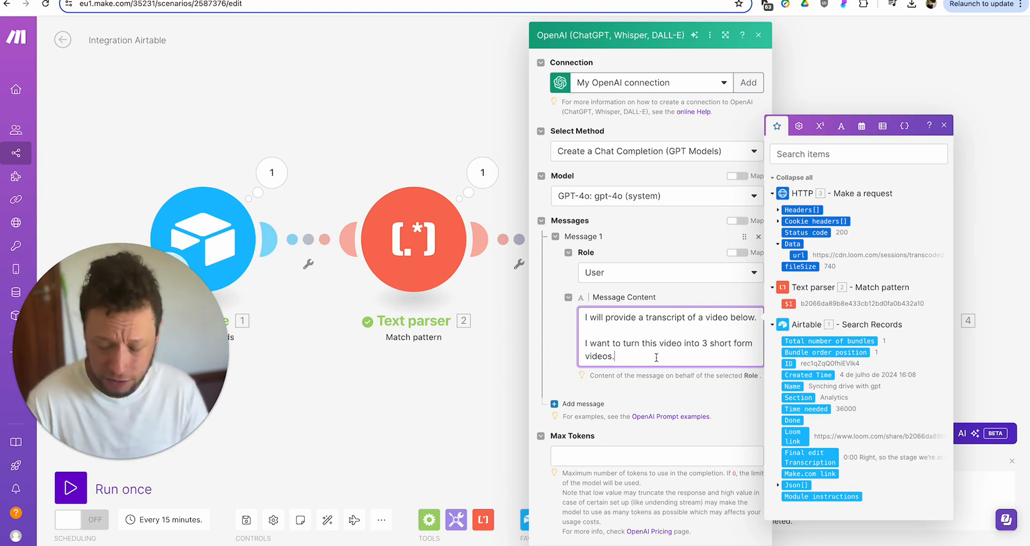
# - List the clip lengths 1x10 seconds, 1x 30 seconds and 1x59 seconds on separate lines
pyautogui.press('Return')
pyautogui.write('1x10 seconds')
pyautogui.press('Return')
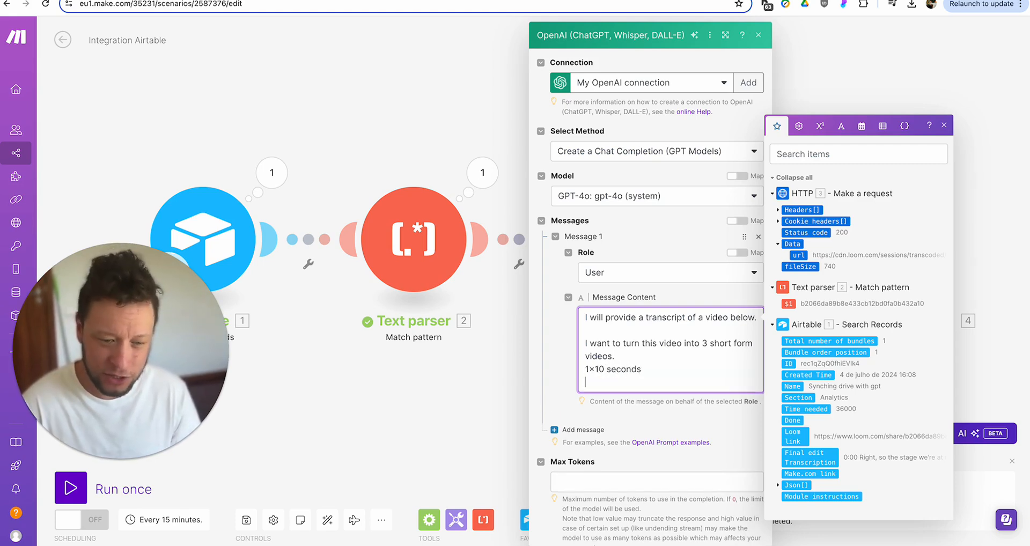
pyautogui.write('2x ')
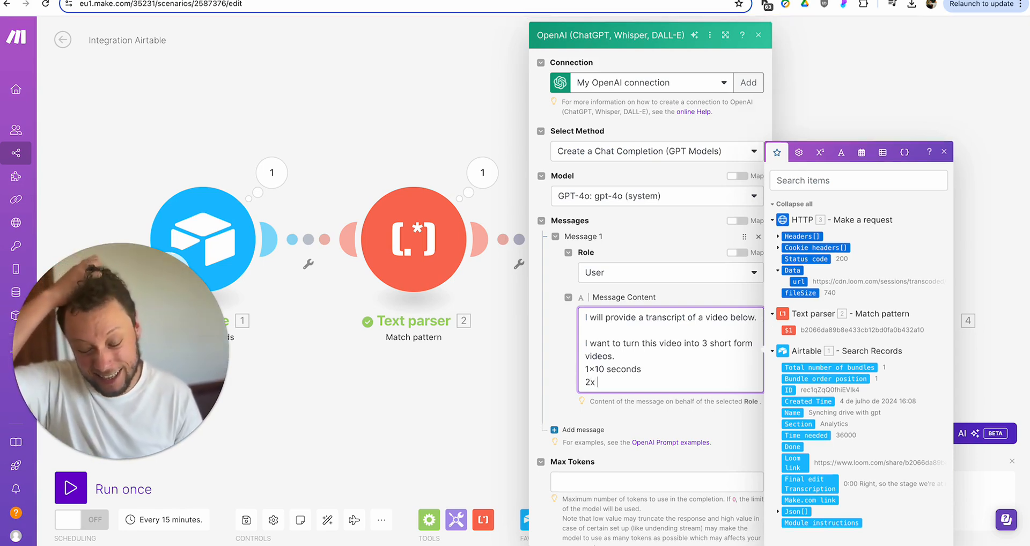
pyautogui.write('30 seconds')
pyautogui.press('Return')
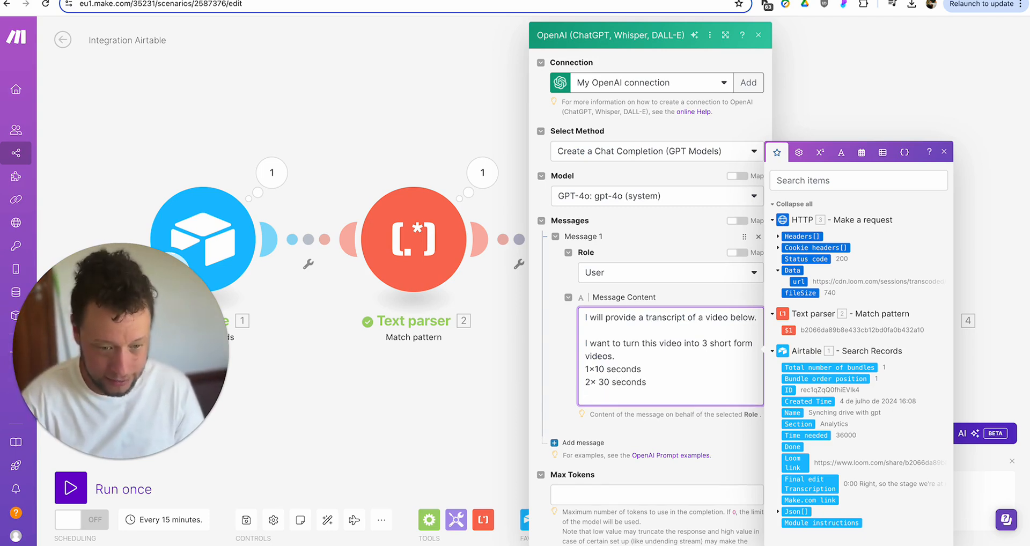
pyautogui.press('BackSpace')
pyautogui.write('1x 30 seconds ')
pyautogui.write('1x')
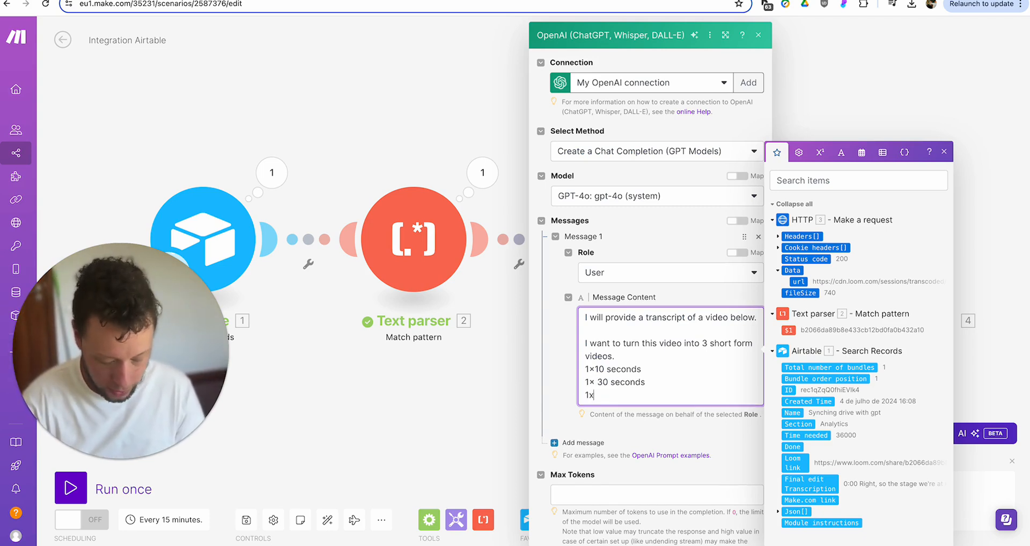
pyautogui.write('59 seconds')
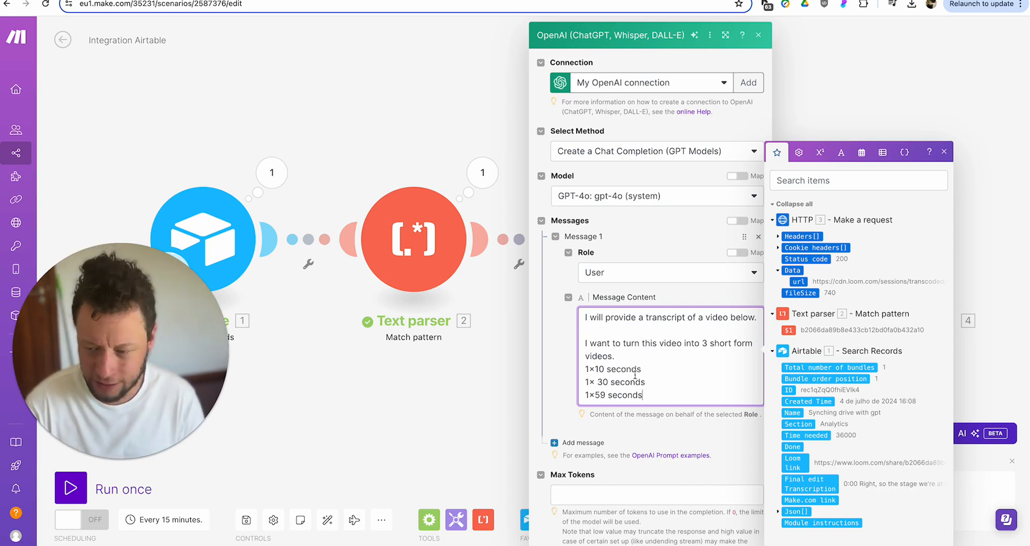
# - Change the video count from 3 to 4 and add a '1x20 seconds' line after '1x10 seconds'
pyautogui.click(724, 343)
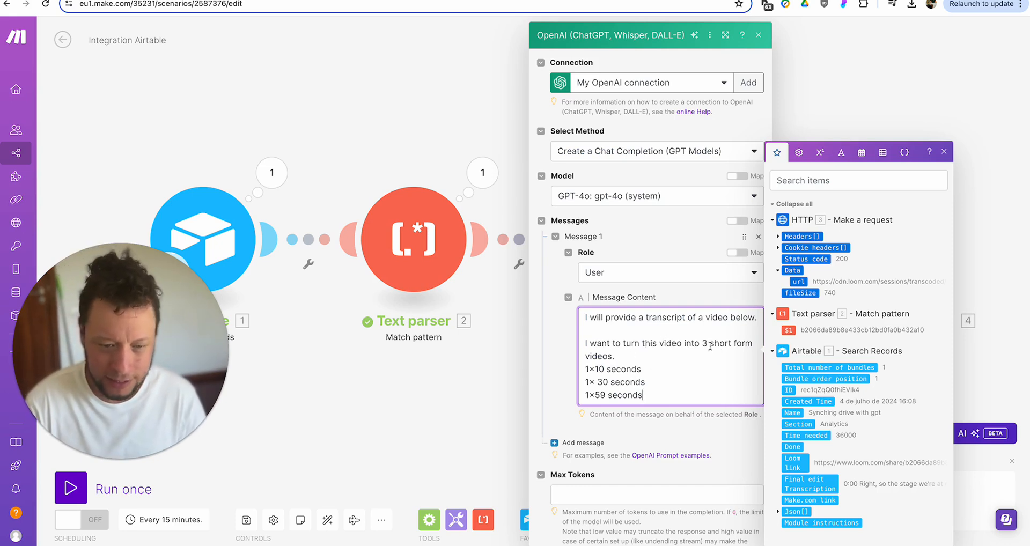
pyautogui.press('BackSpace')
pyautogui.press('BackSpace')
pyautogui.write('4')
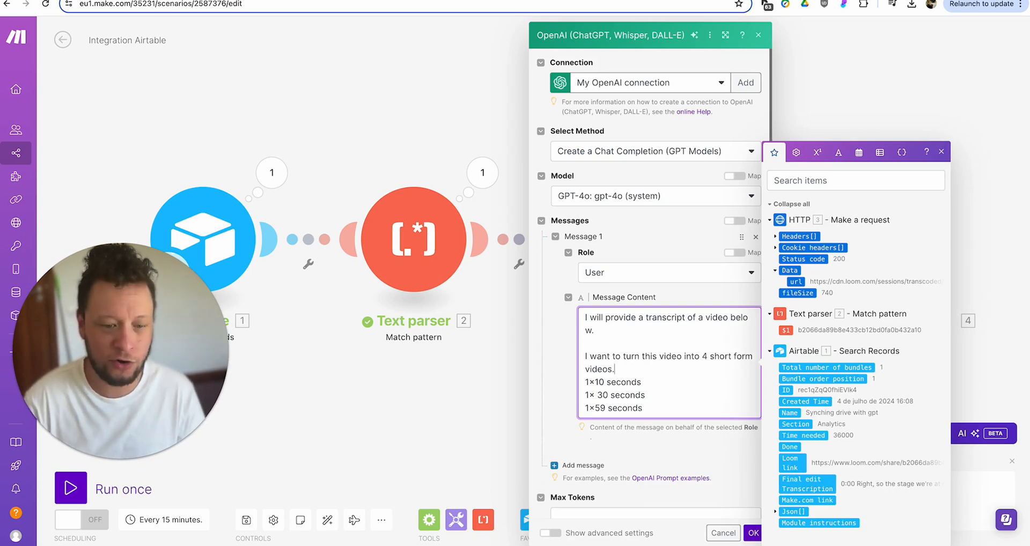
pyautogui.press('Return')
pyautogui.write('1x')
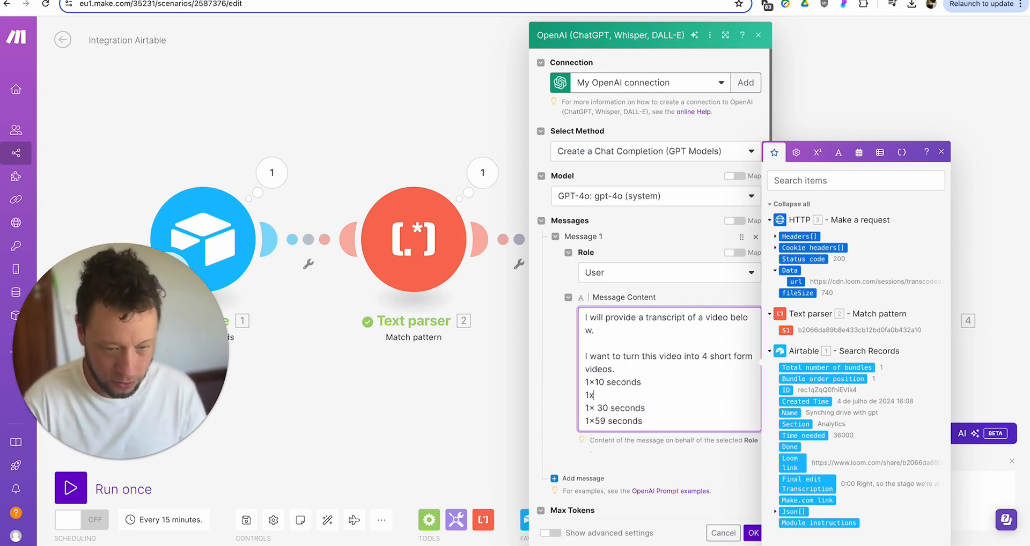
pyautogui.write('20 seconds')
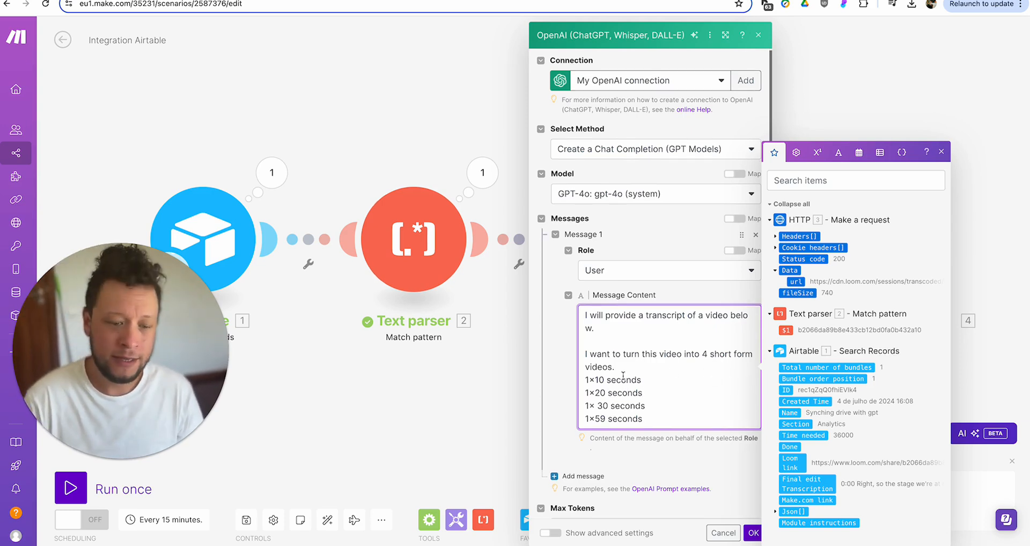
pyautogui.scroll(-1, 623, 375)
pyautogui.moveTo(585, 365); pyautogui.dragTo(642, 365)
pyautogui.click(648, 376)
pyautogui.moveTo(591, 387); pyautogui.dragTo(660, 396)
pyautogui.click(661, 400)
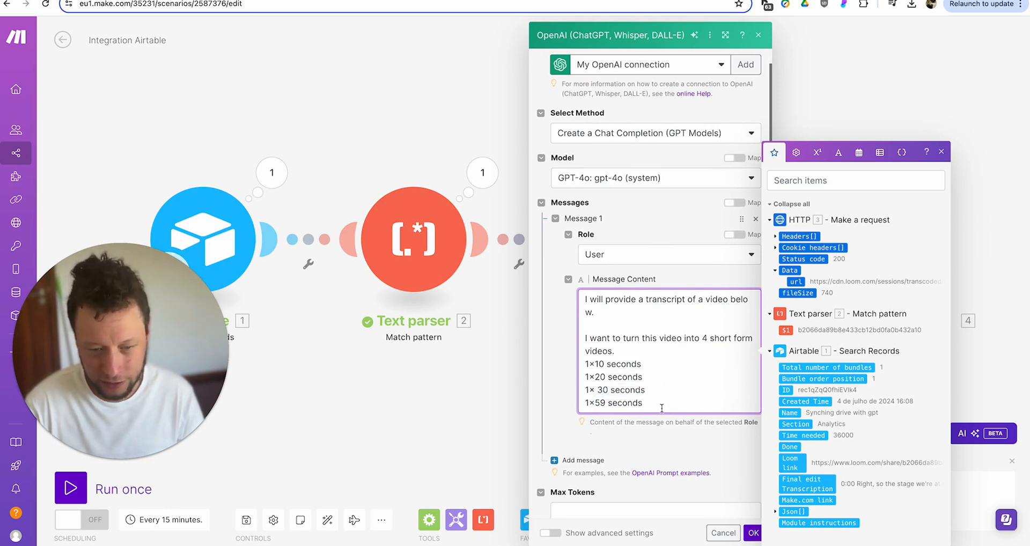
pyautogui.scroll(-1, 670, 397)
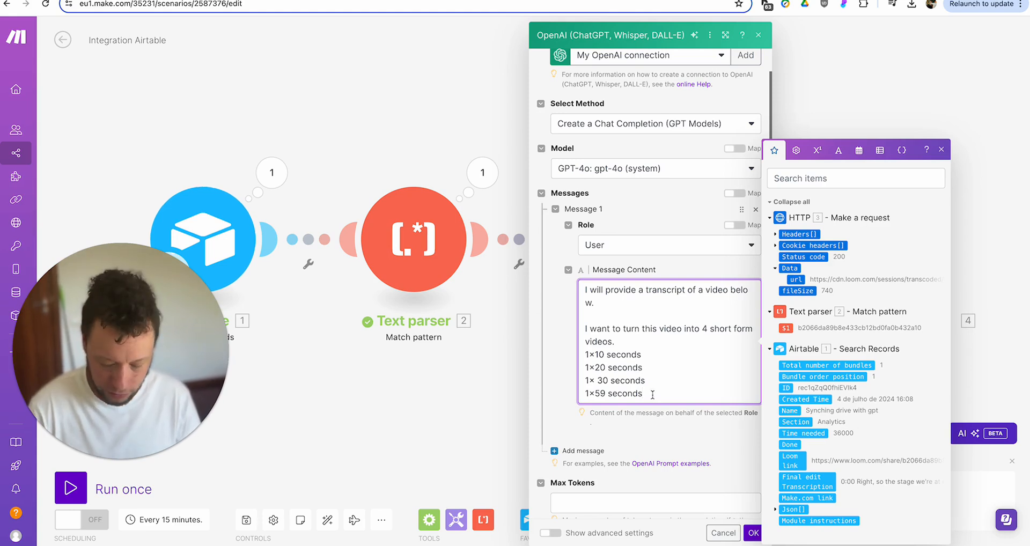
# - Add a paragraph asking to analyse the transcript and pick interesting parts fitting the outlined durations
pyautogui.press('Return')
pyautogui.press('Return')
pyautogui.write('Can')
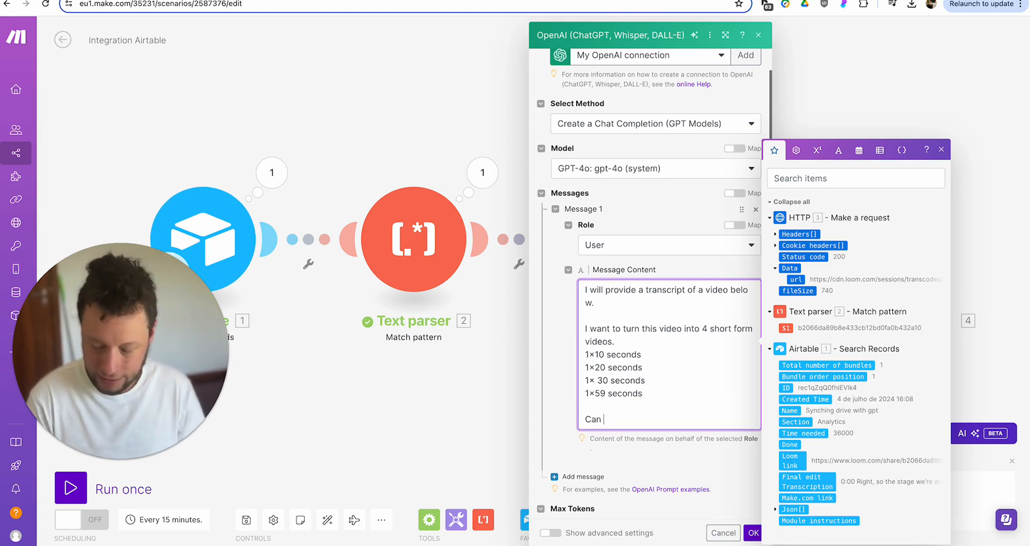
pyautogui.write(' you provide ')
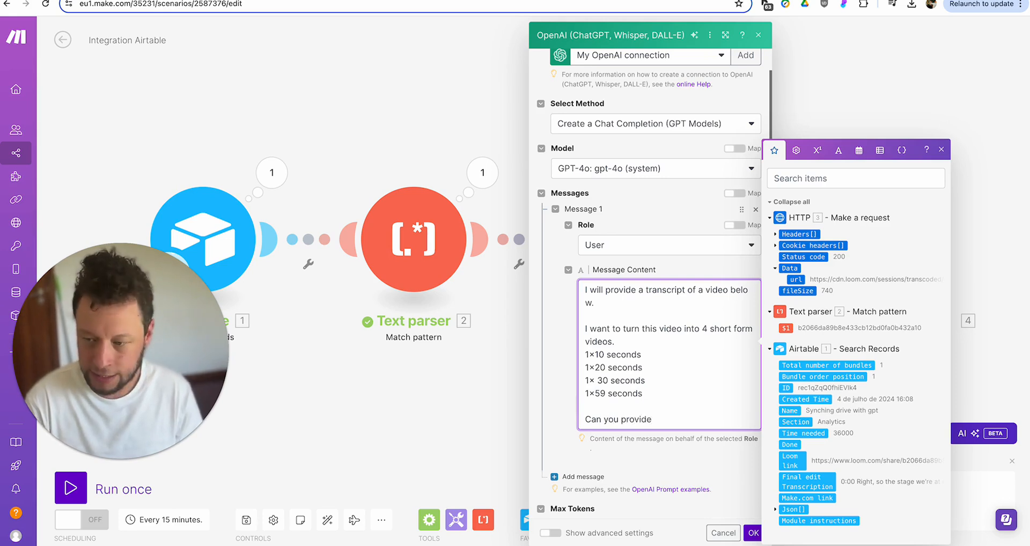
pyautogui.write('timestamps to the pa')
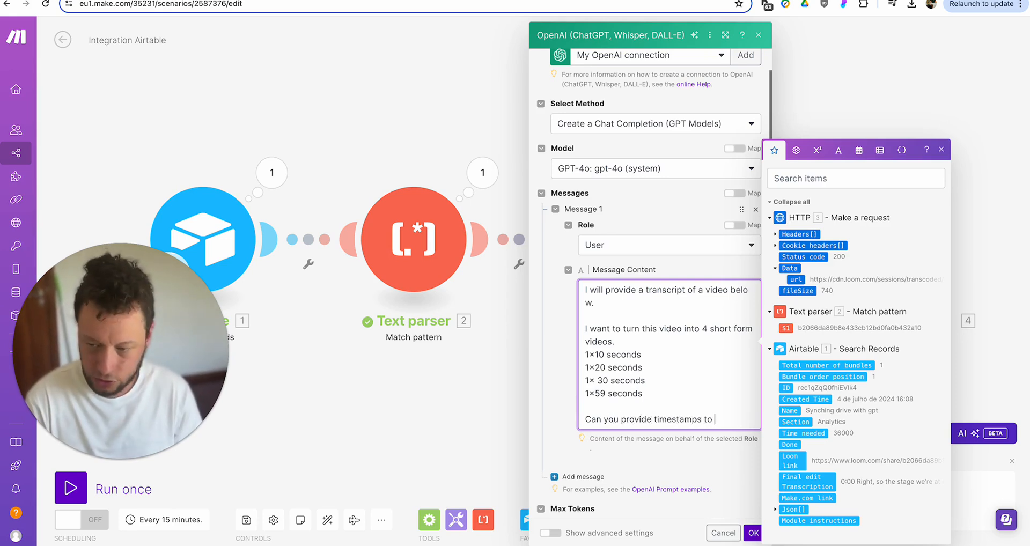
pyautogui.hotkey('shift', 'Home')
pyautogui.press('BackSpace')
pyautogui.press('BackSpace')
pyautogui.press('Return')
pyautogui.write('I want y')
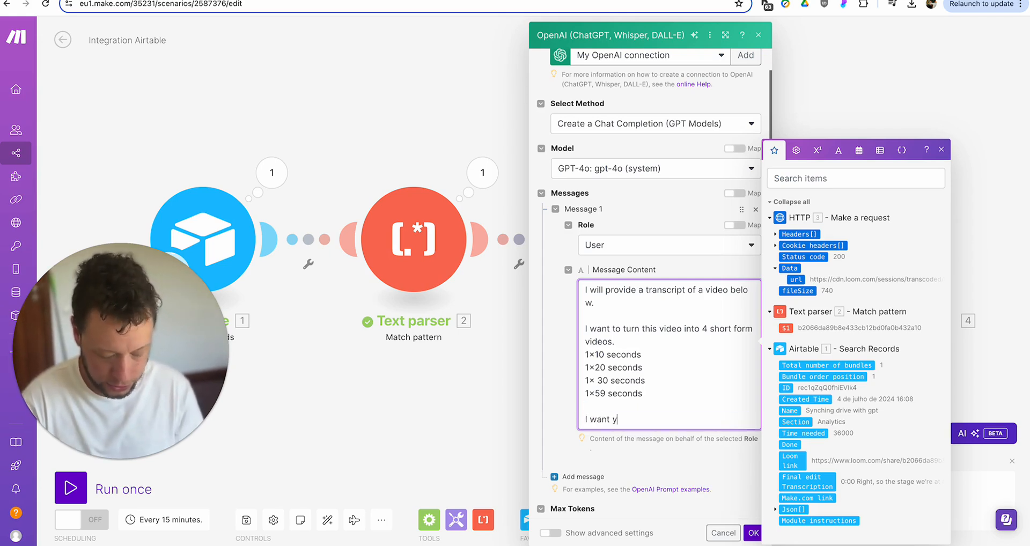
pyautogui.write('ou to analyse the t')
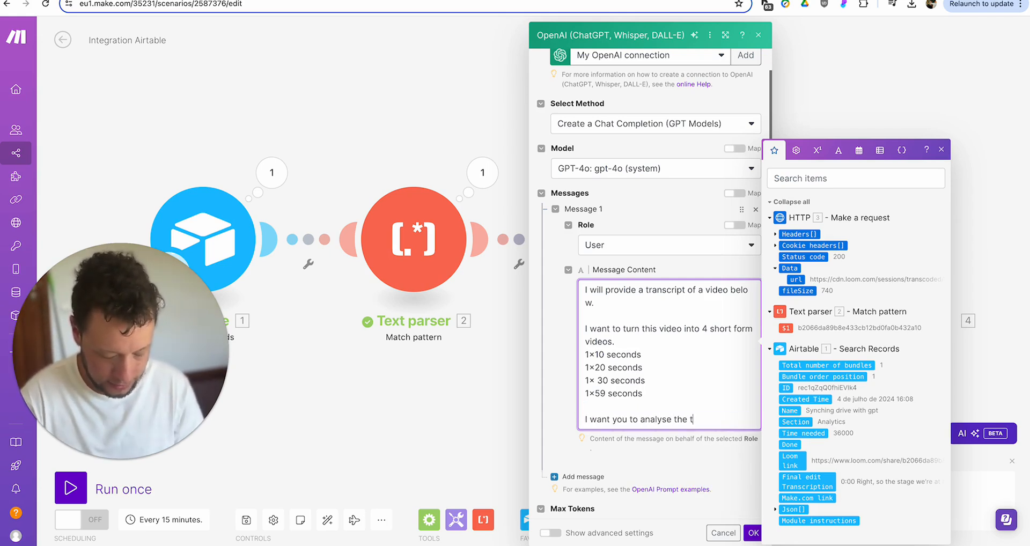
pyautogui.write('ranscript and p')
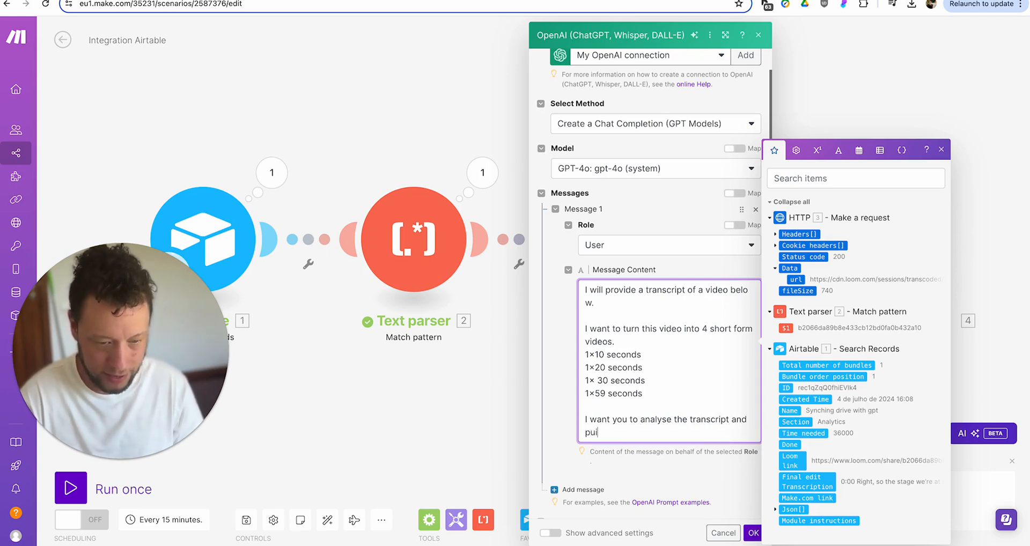
pyautogui.write('ick parts of ')
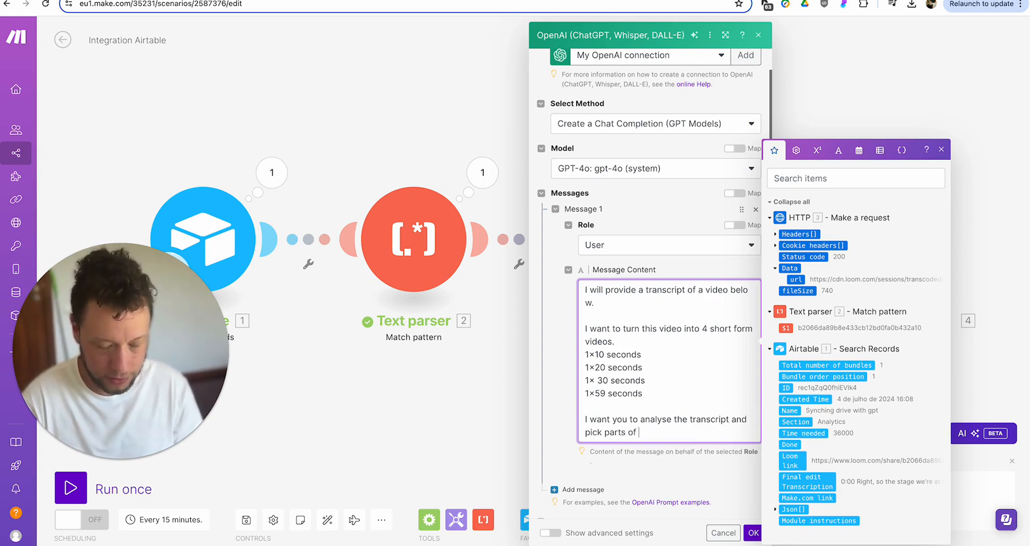
pyautogui.write('the video that')
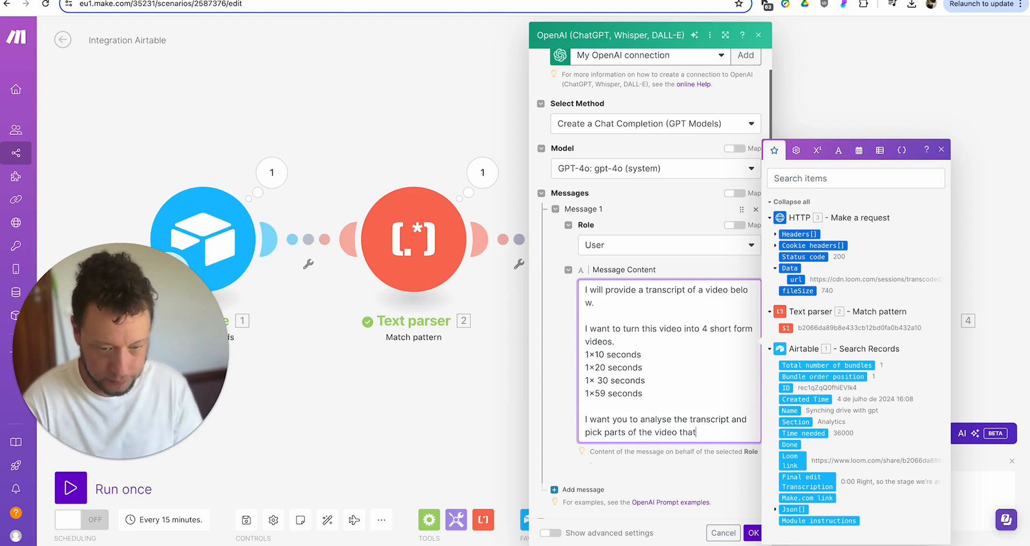
pyautogui.write(' show an interestin')
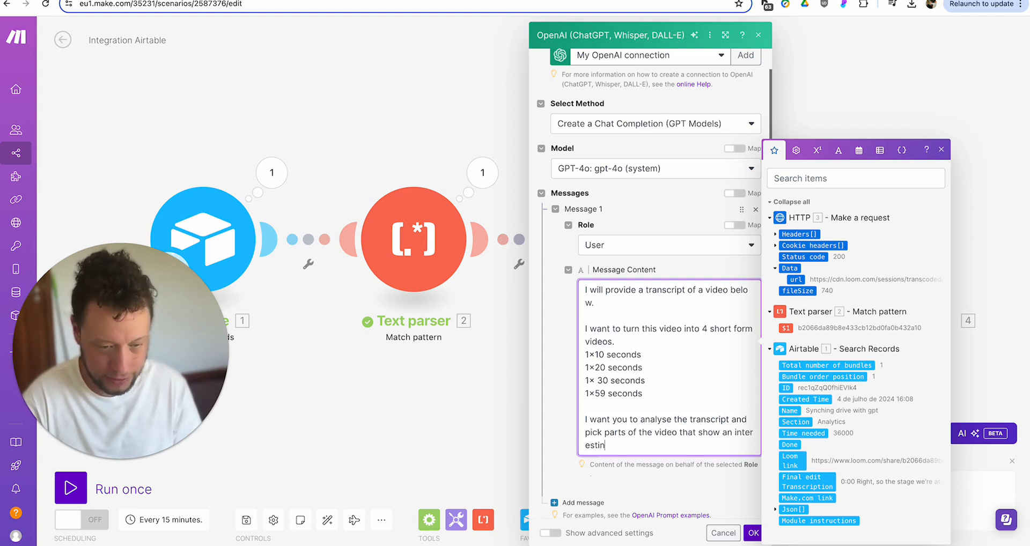
pyautogui.write('g thing within t')
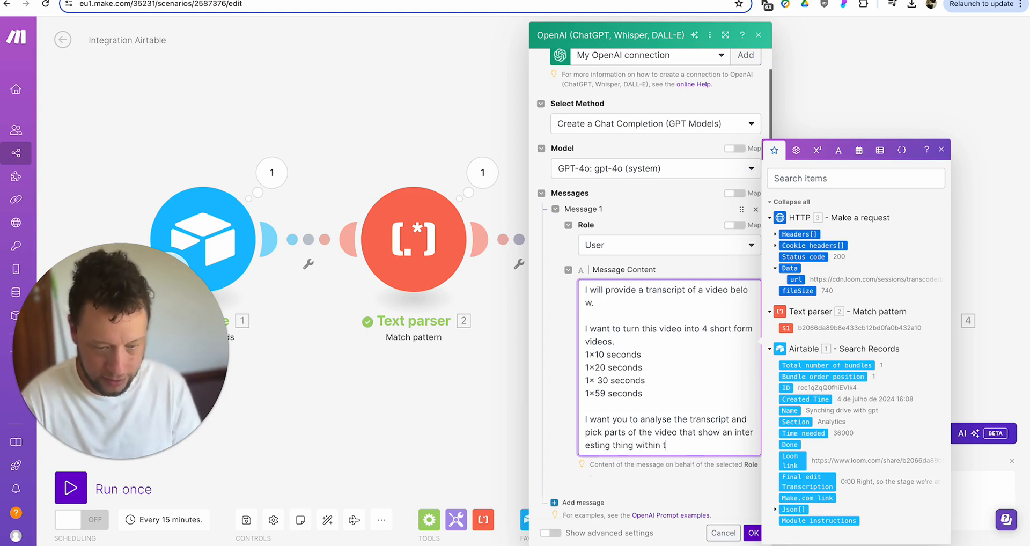
pyautogui.write('hose time durations')
pyautogui.press('Return')
pyautogui.write('outlined above.')
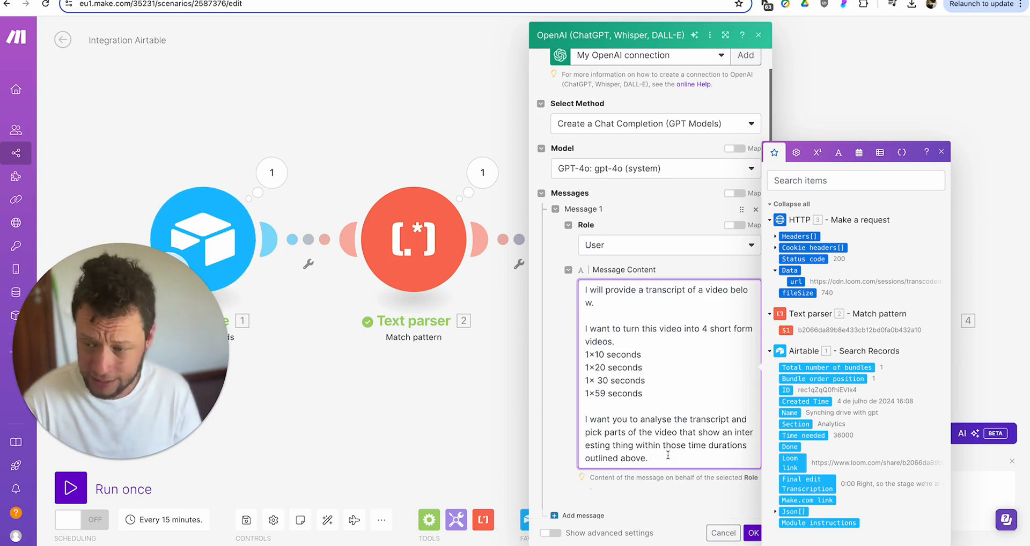
# - Add that clips could summarise what's happening, address an interesting point, solve a problem, or say something cool
pyautogui.write('They could summarise the')
pyautogui.press('BackSpace')
pyautogui.press('BackSpace')
pyautogui.press('BackSpace')
pyautogui.write('what is happening, ')
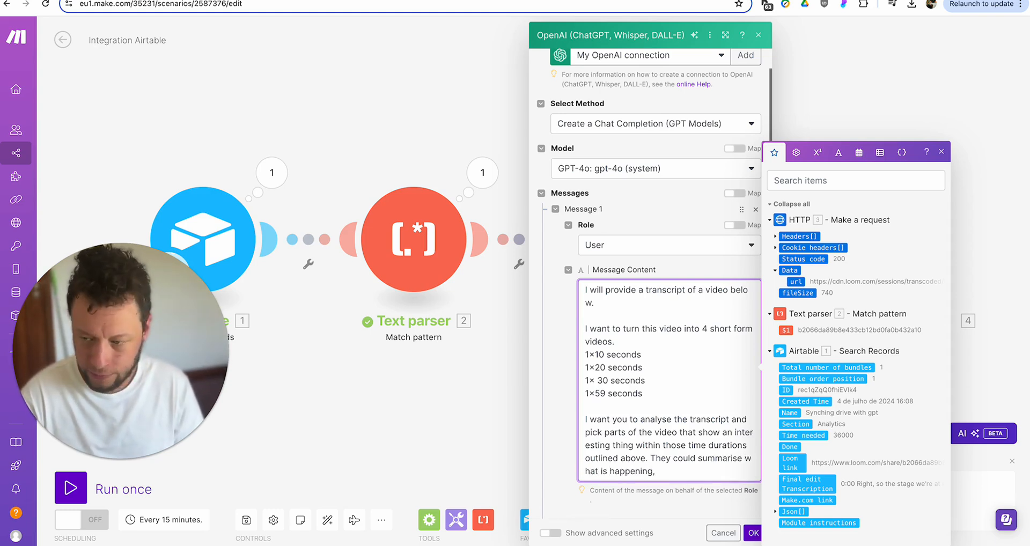
pyautogui.write('they ')
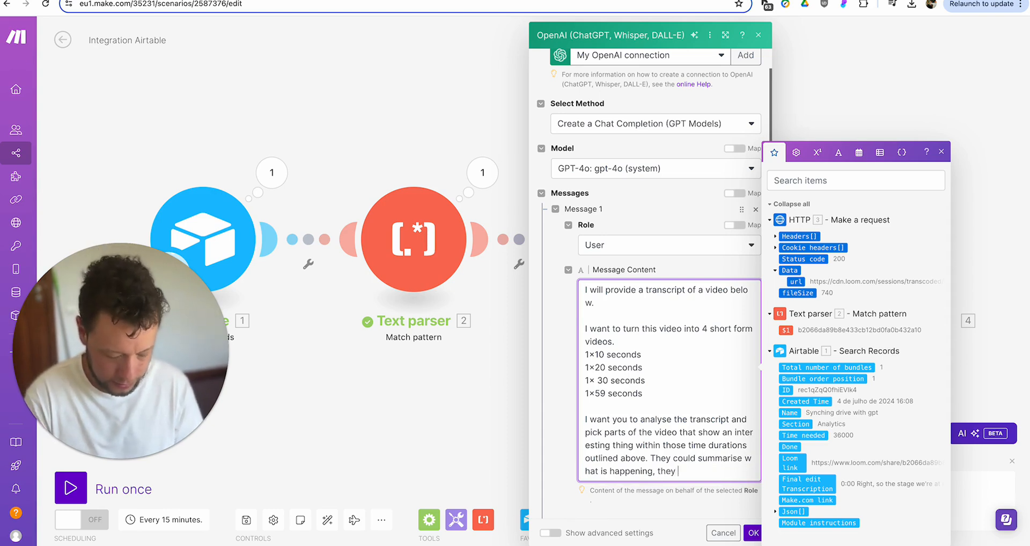
pyautogui.write('could address an in')
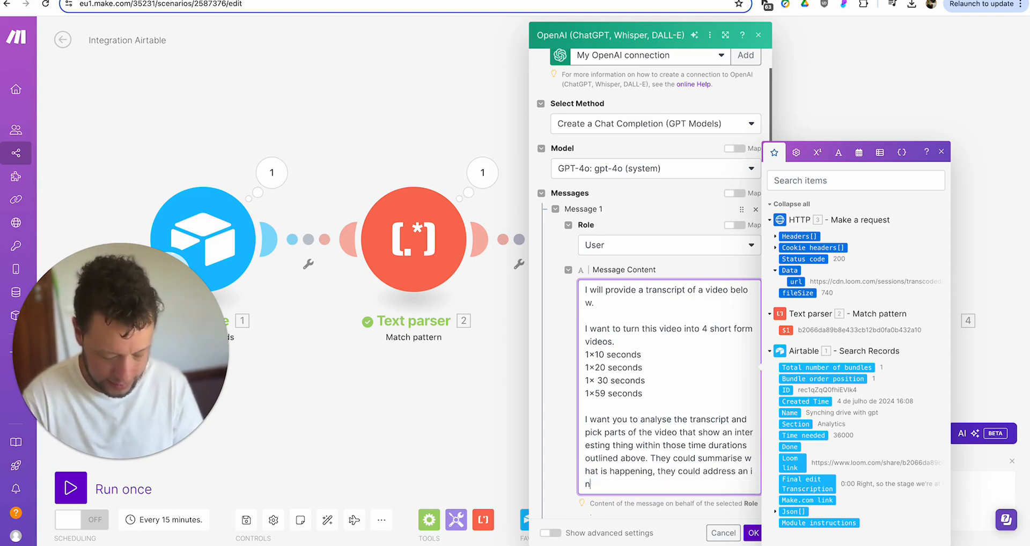
pyautogui.write('teresting point, th')
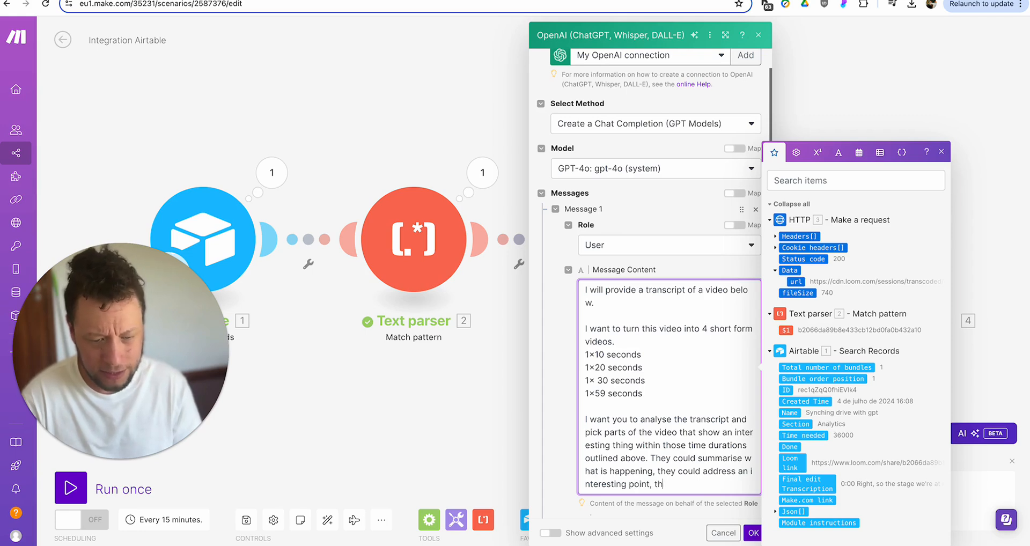
pyautogui.write('ey could solve an inter')
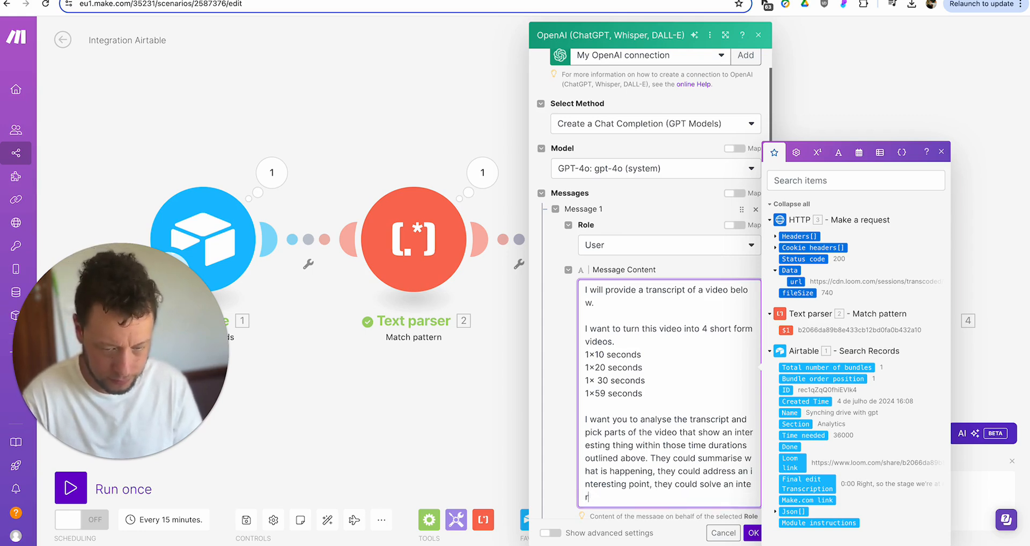
pyautogui.write('testing problem')
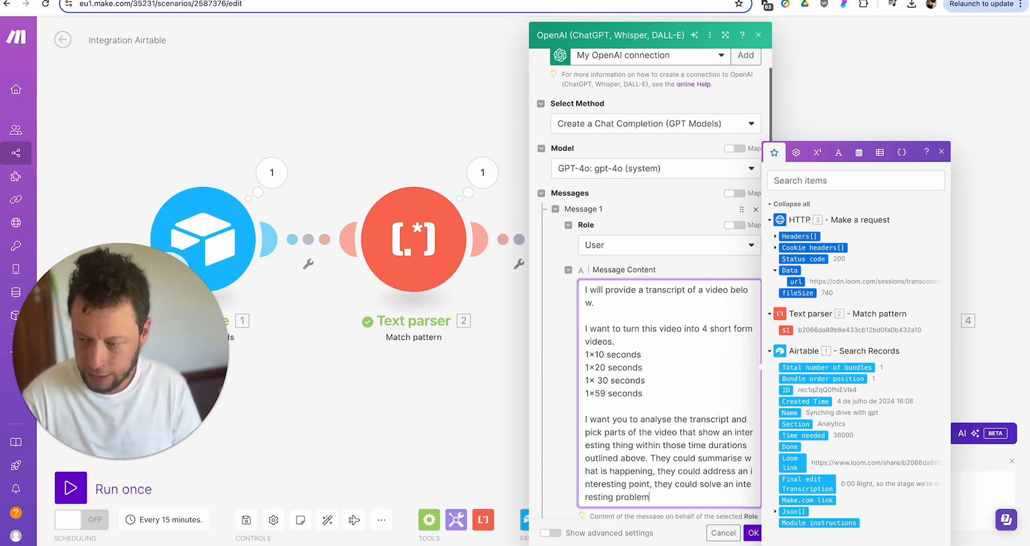
pyautogui.write(', or ju')
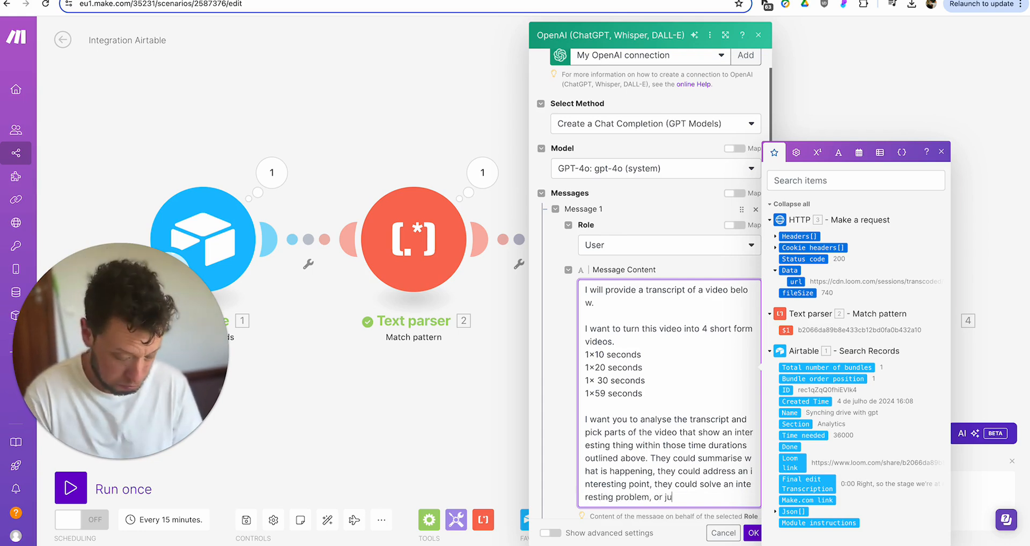
pyautogui.write('st say something cool.')
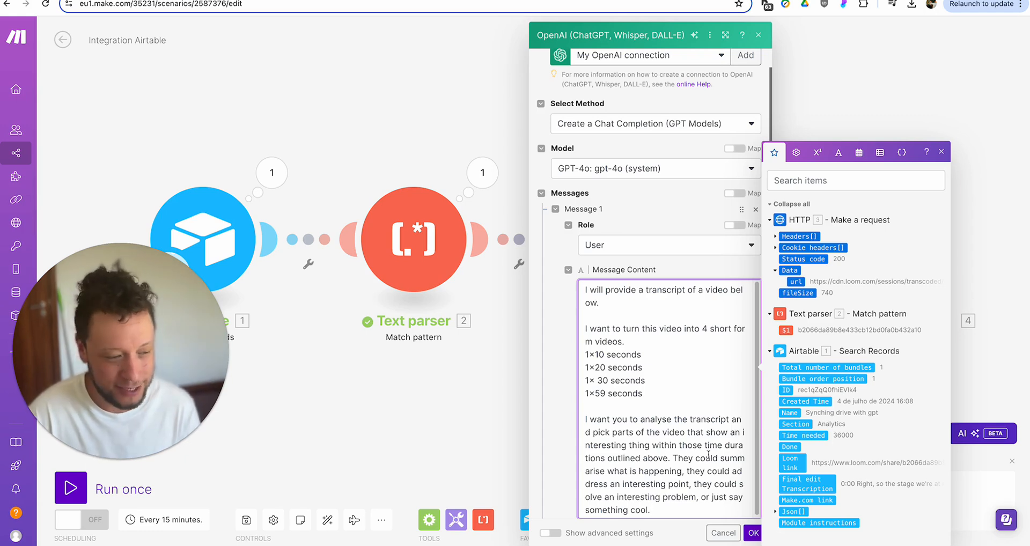
pyautogui.scroll(-1, 696, 432)
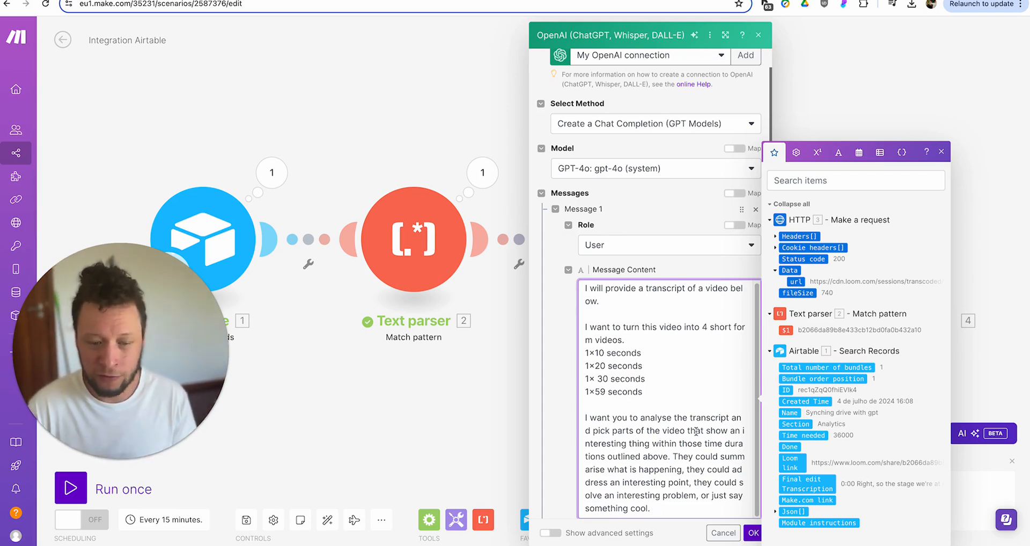
pyautogui.moveTo(713, 496); pyautogui.dragTo(724, 505)
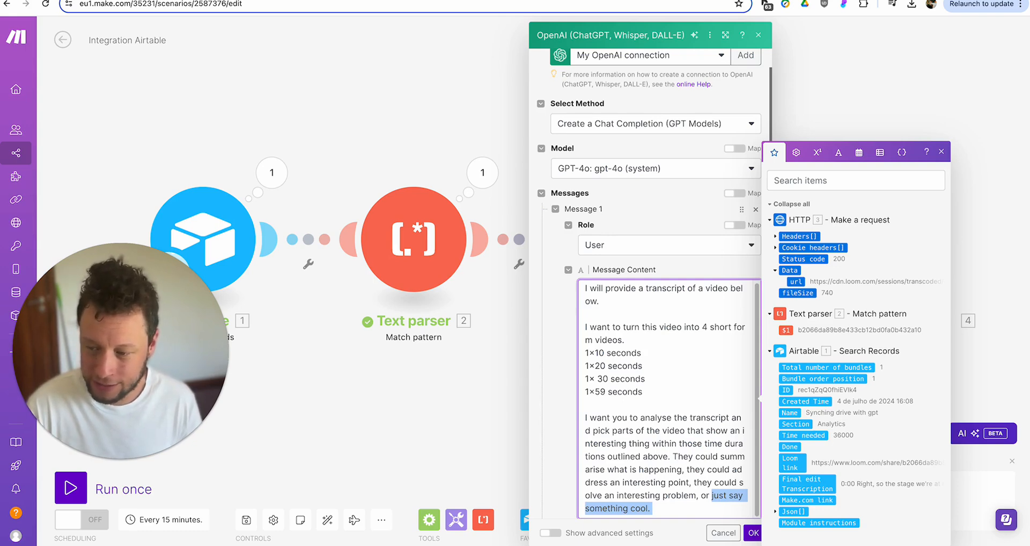
pyautogui.doubleClick(676, 455)
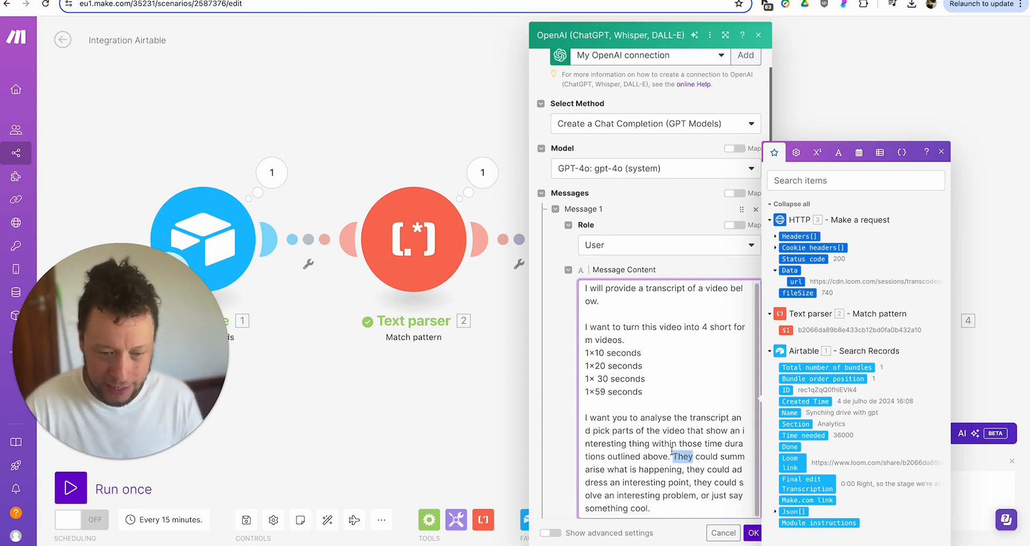
pyautogui.scroll(-3, 686, 466)
pyautogui.click(694, 376)
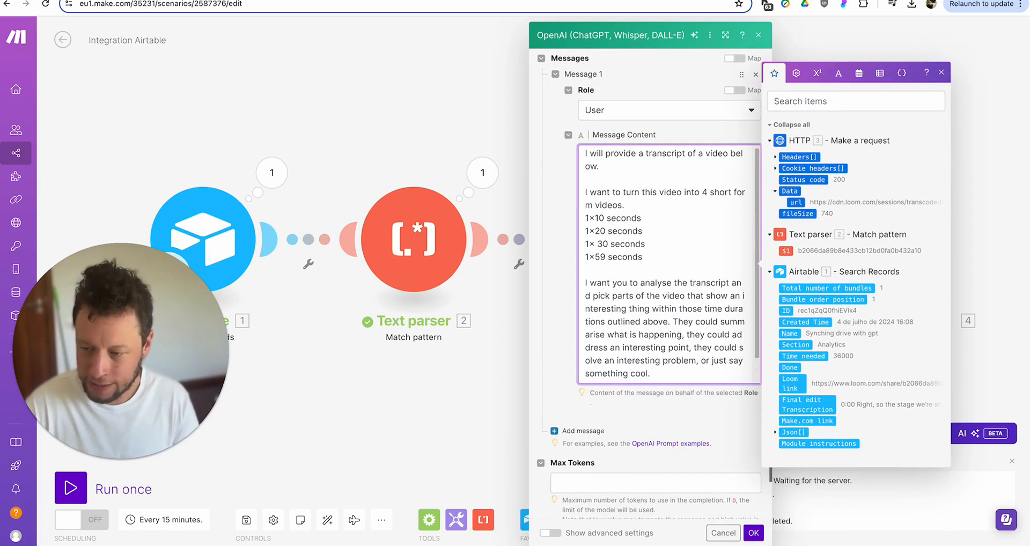
# - Add the paragraph 'Can you provide the timestamps to these parts of the video in seconds.'
pyautogui.press('Return')
pyautogui.press('Return')
pyautogui.write('Can you pro')
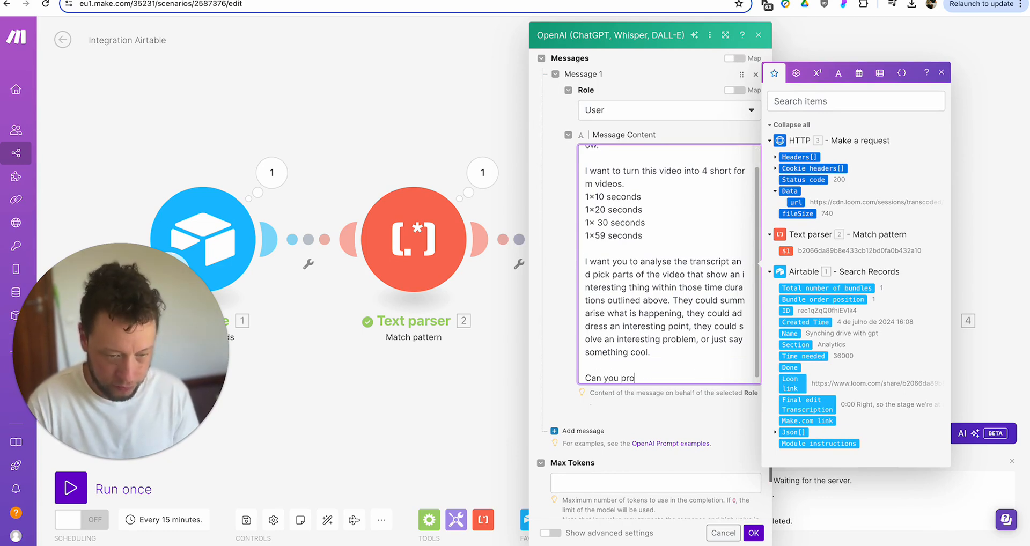
pyautogui.write('vide the time')
pyautogui.press('BackSpace')
pyautogui.write('imestamps to th')
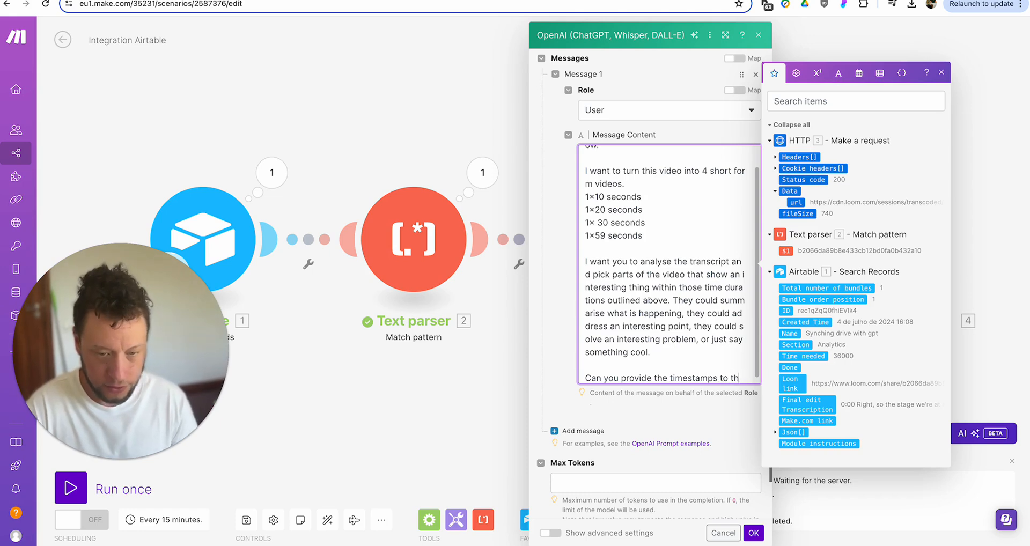
pyautogui.write('ese parts of the video')
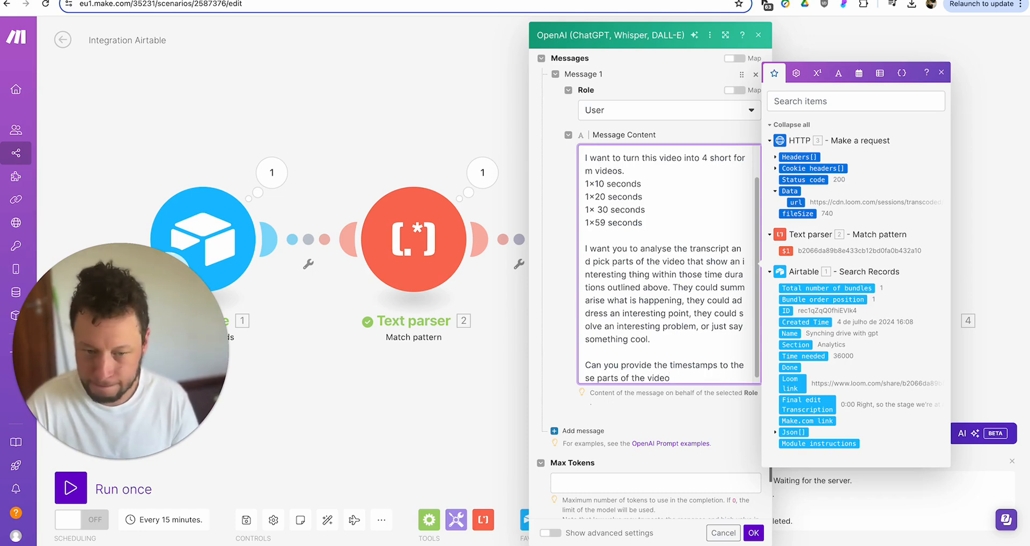
pyautogui.write('in ')
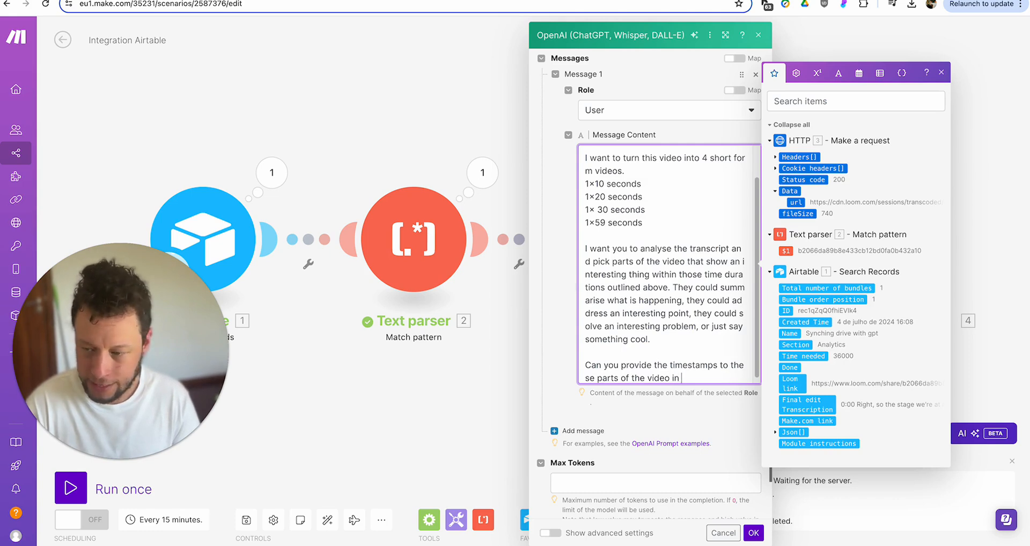
pyautogui.write('seconds.')
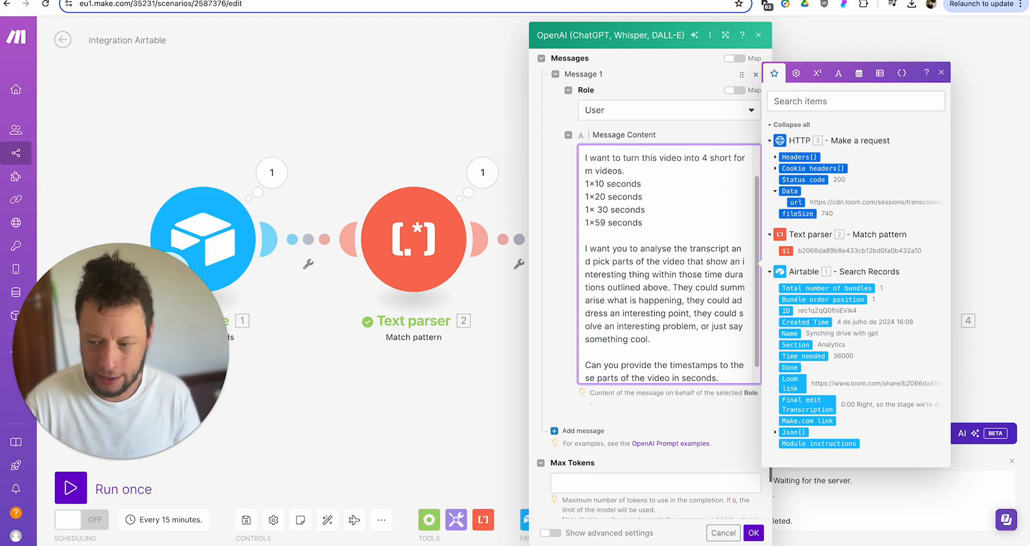
pyautogui.scroll(-1, 720, 372)
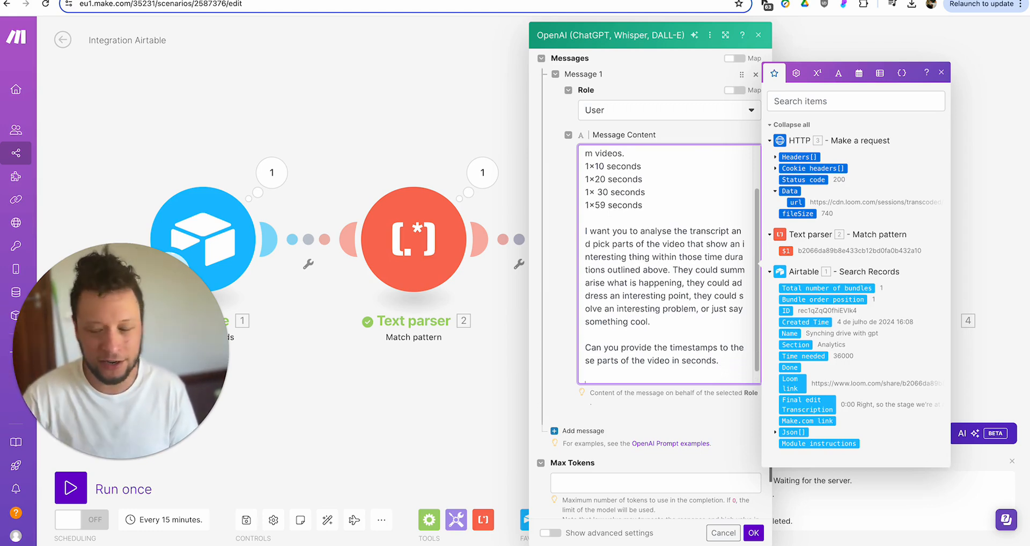
# - Request text overlays: 3 captions per video, no more than 15 words, following a formula
pyautogui.press('Return')
pyautogui.press('Return')
pyautogui.write('I also ')
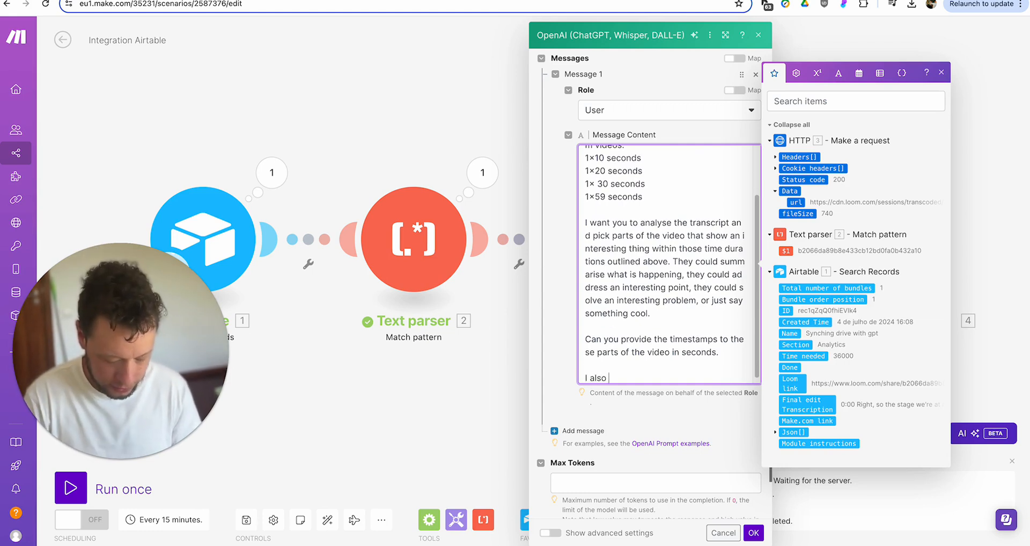
pyautogui.write('need some text ov')
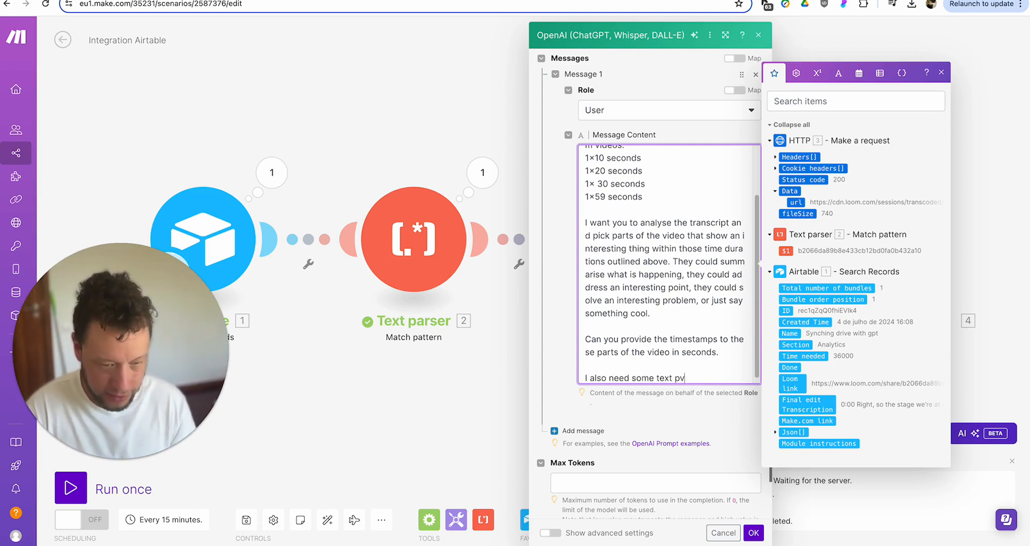
pyautogui.write('erlay f')
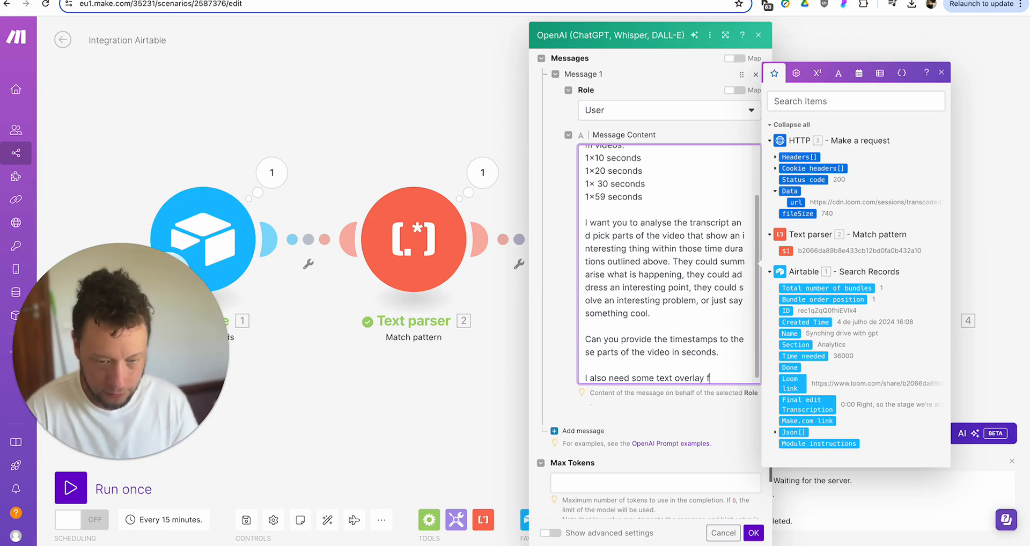
pyautogui.write('or the videos.')
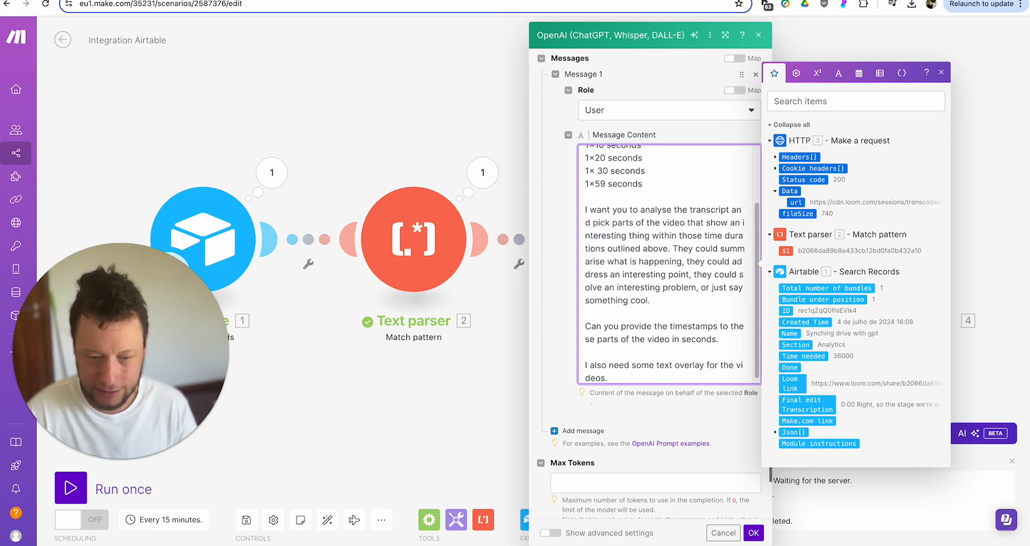
pyautogui.write('Each video will have 3 capa')
pyautogui.press('BackSpace')
pyautogui.write('tion')
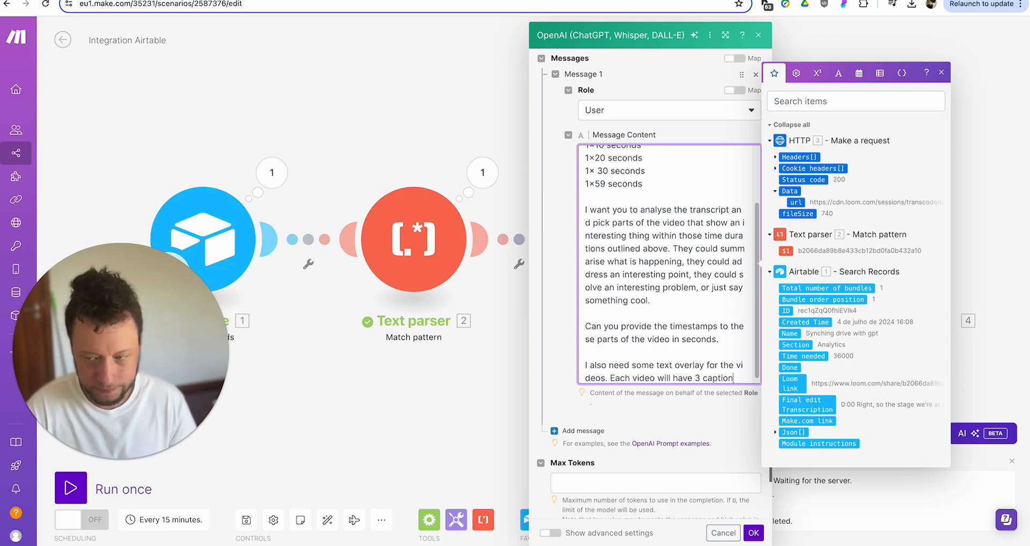
pyautogui.write('s of no more than 15 eords.')
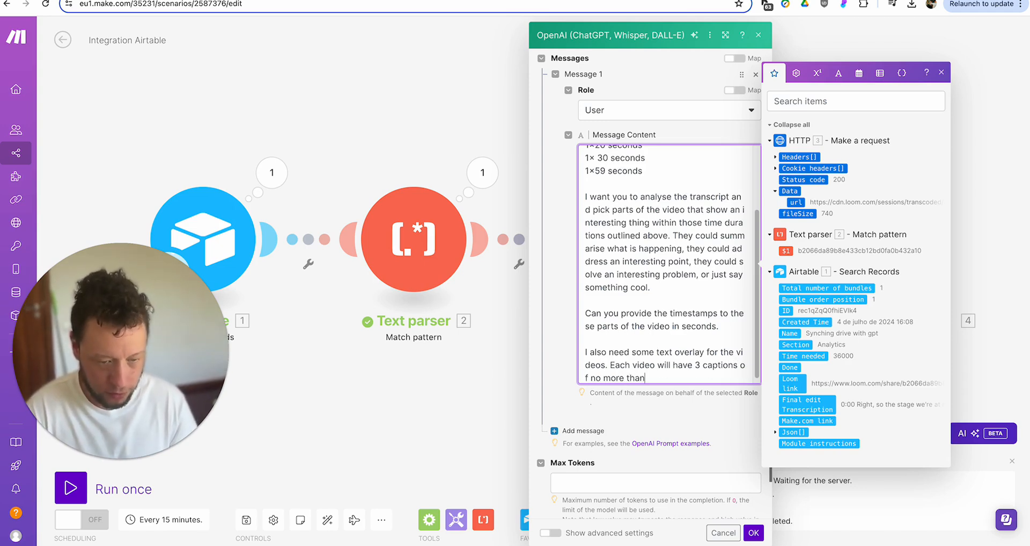
pyautogui.press('BackSpace')
pyautogui.press('BackSpace')
pyautogui.press('BackSpace')
pyautogui.press('BackSpace')
pyautogui.press('BackSpace')
pyautogui.press('BackSpace')
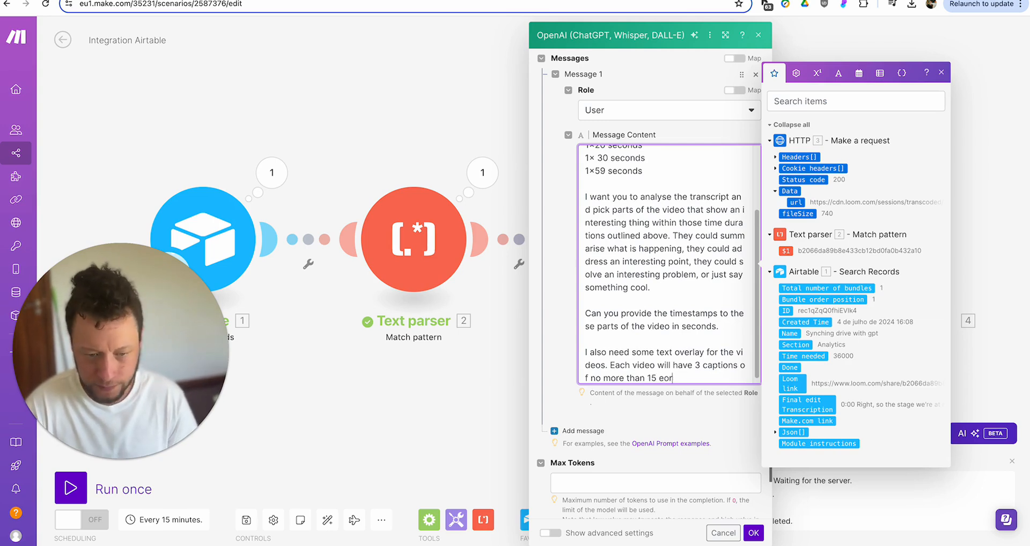
pyautogui.write('words. ')
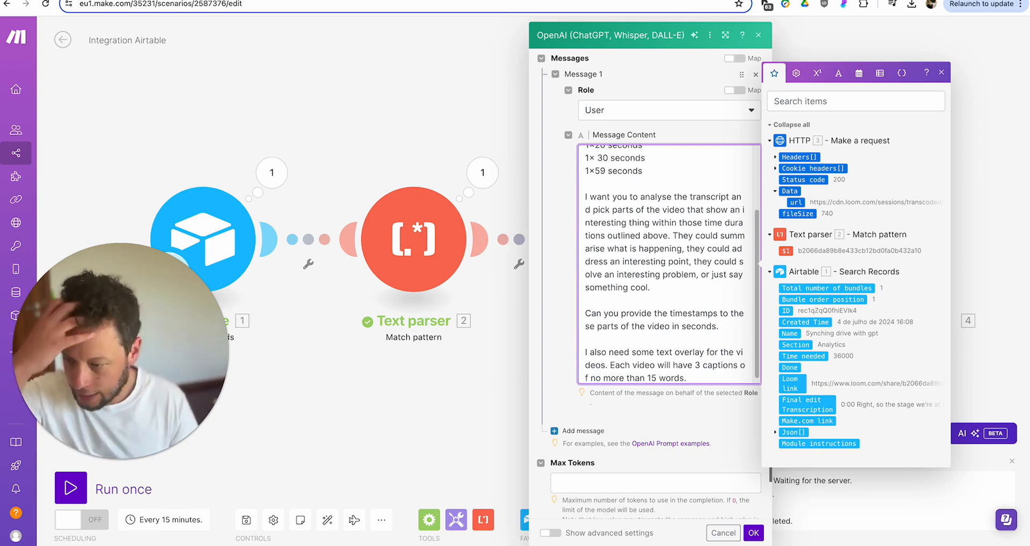
pyautogui.write('They shou')
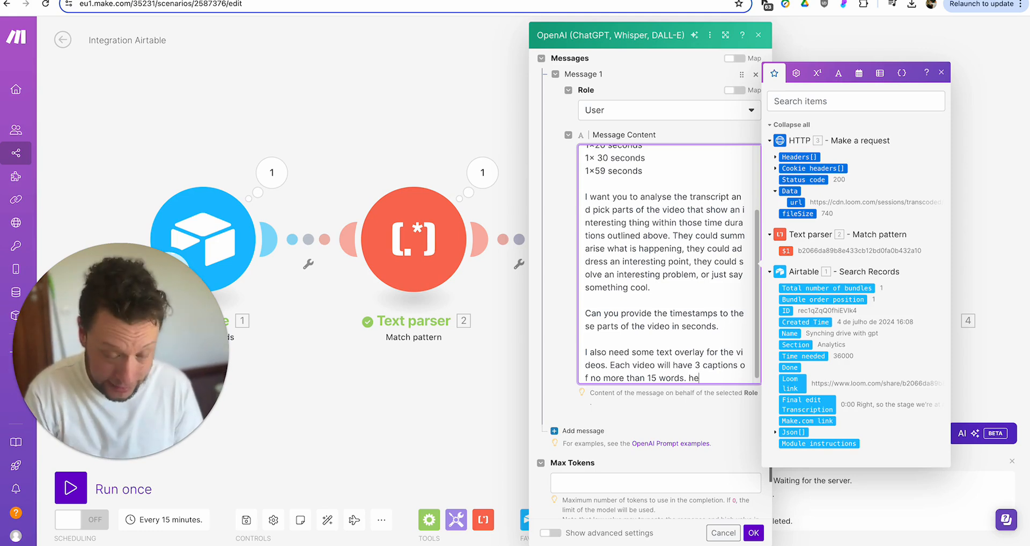
pyautogui.write('ld fol')
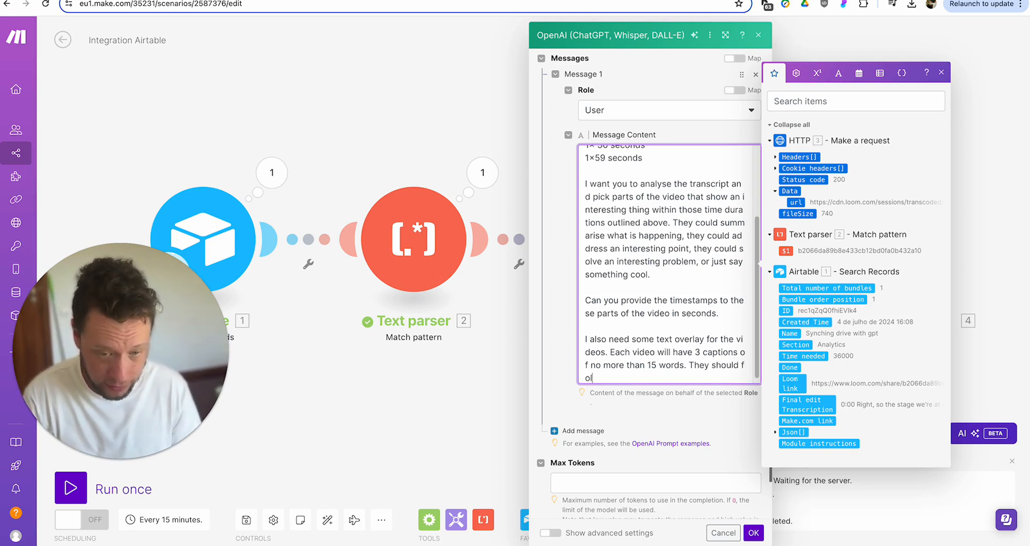
pyautogui.write('low the following ')
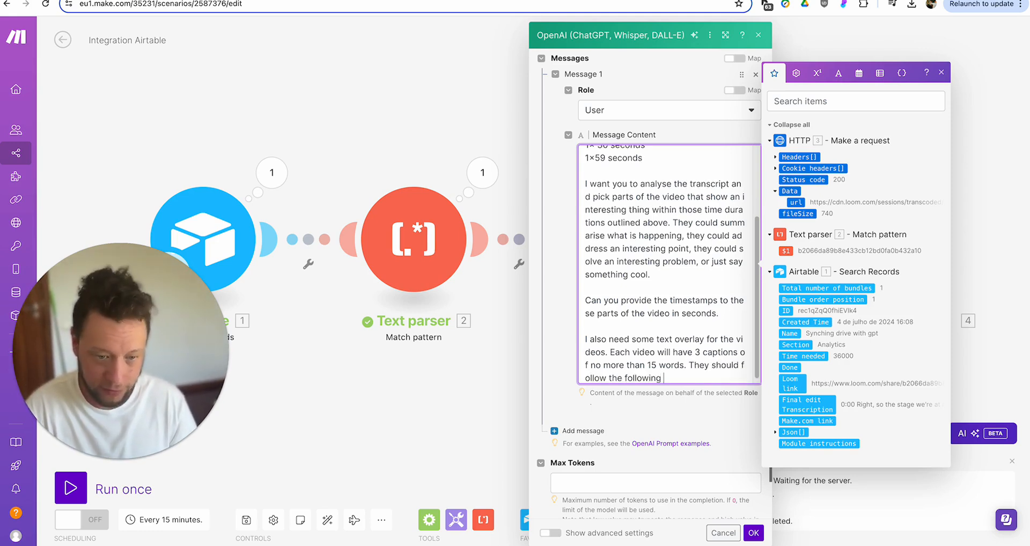
pyautogui.write('formula.')
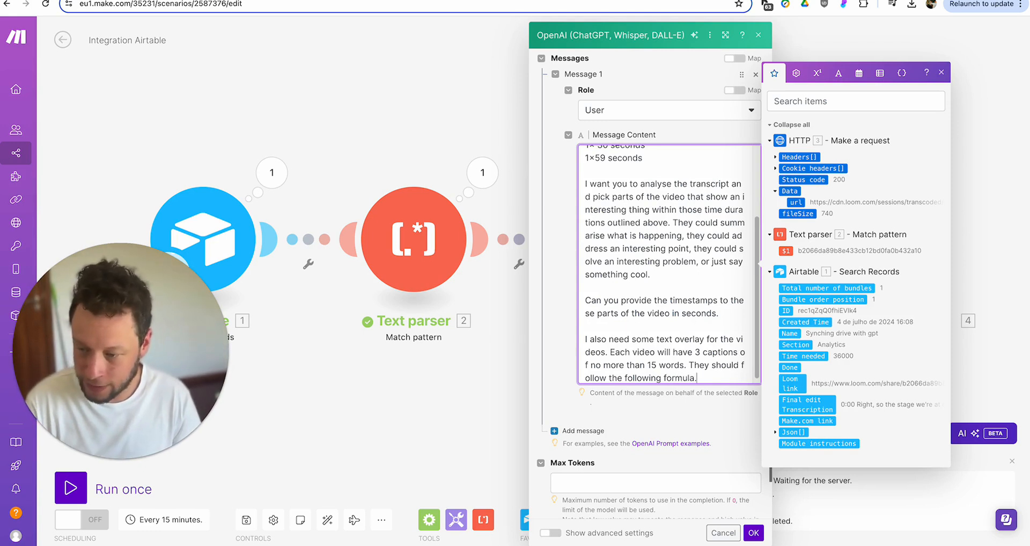
# - Write the numbered caption formula: why watch the whole video, a cool benefit, and 'Check out my bio'
pyautogui.press('Return')
pyautogui.write('1.')
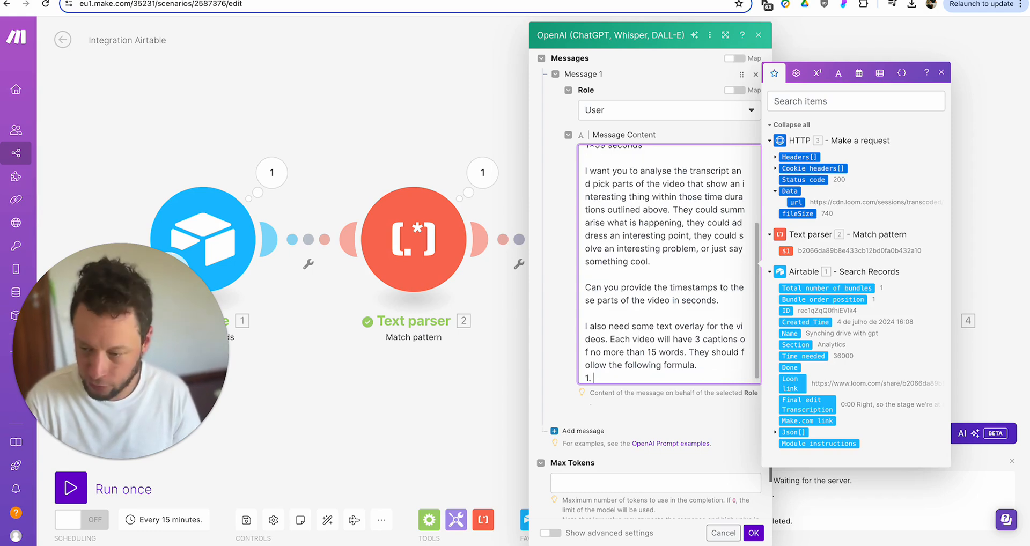
pyautogui.write(' Explain')
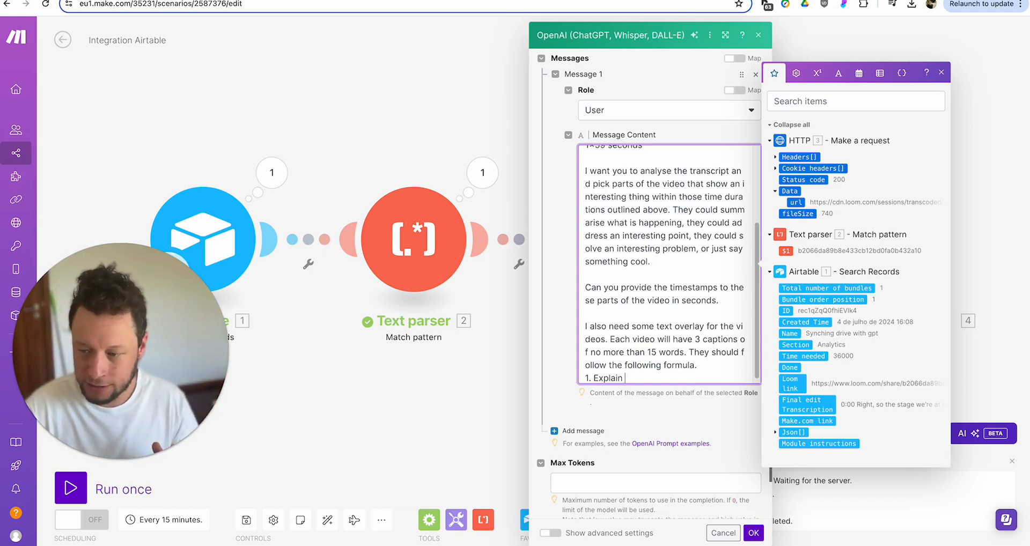
pyautogui.write('why they should')
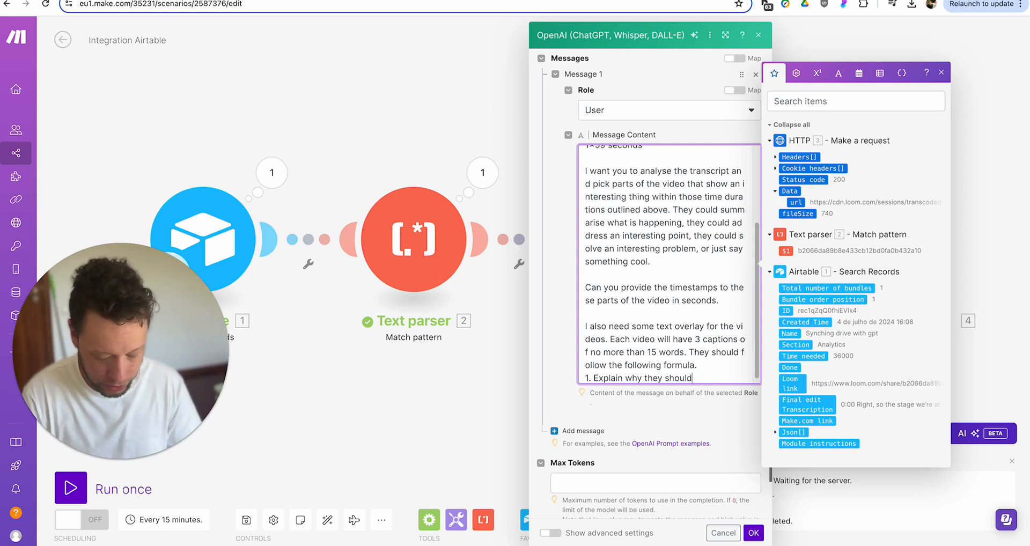
pyautogui.write(' be excited to w')
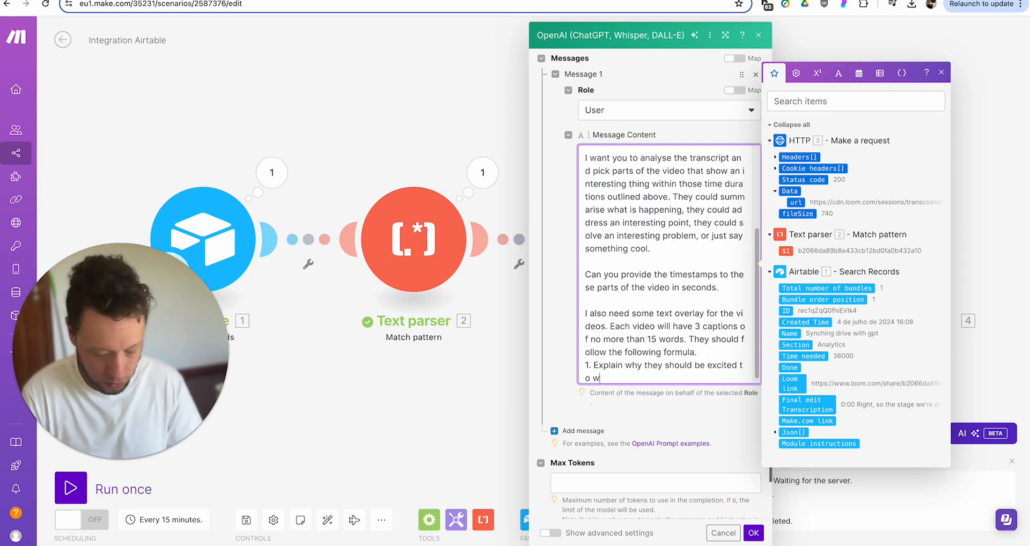
pyautogui.write('atch the entire vides,')
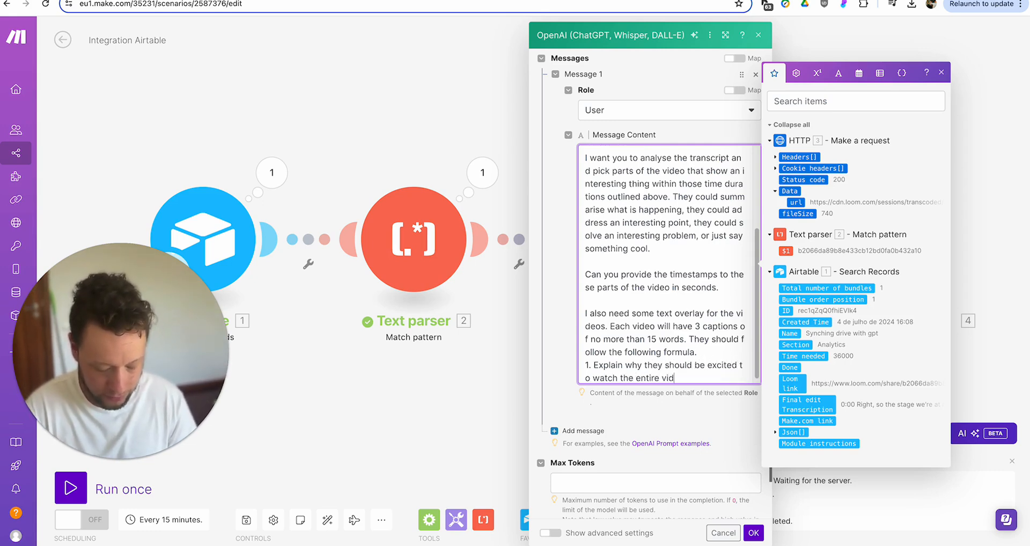
pyautogui.press('BackSpace')
pyautogui.press('BackSpace')
pyautogui.write('o')
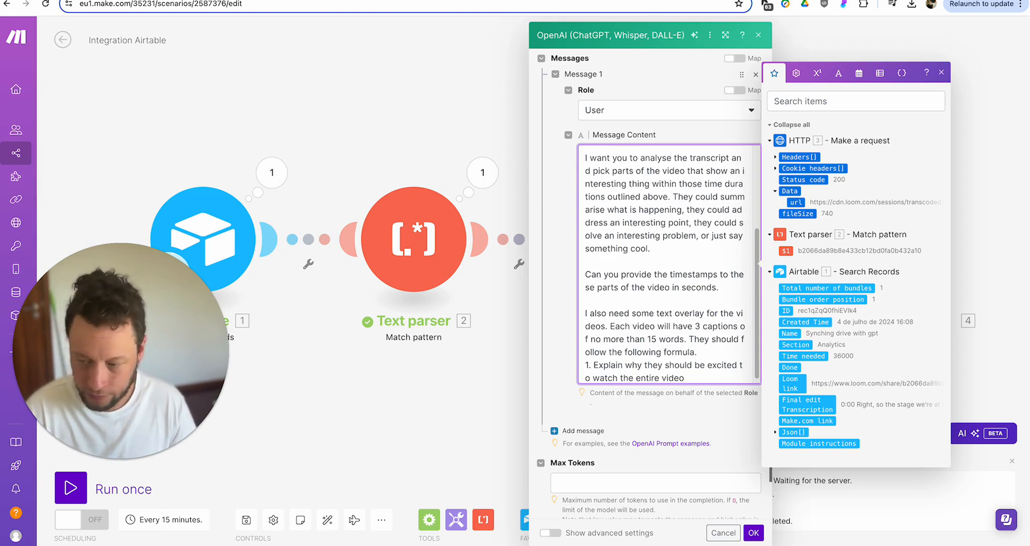
pyautogui.write(' (or perha')
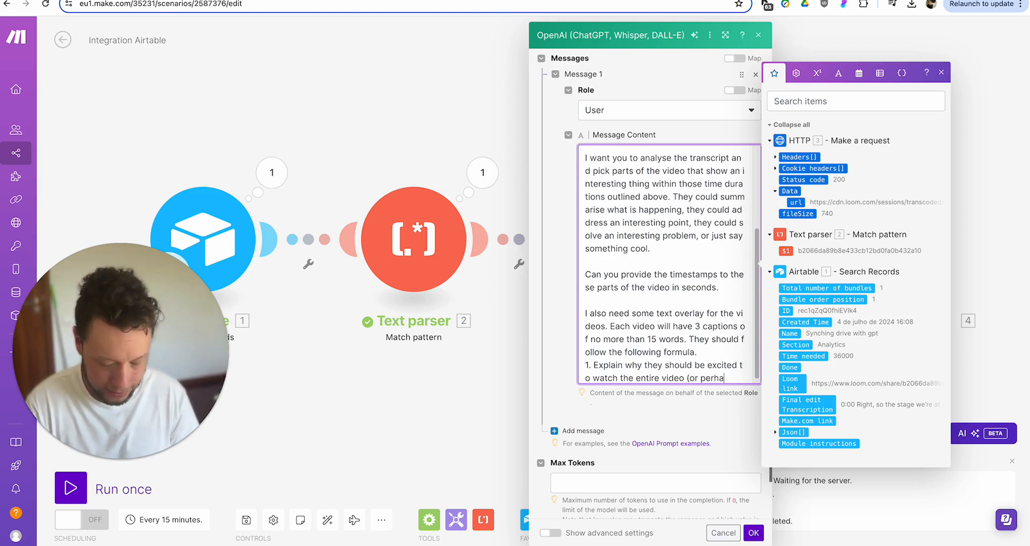
pyautogui.write('ps explain the conc')
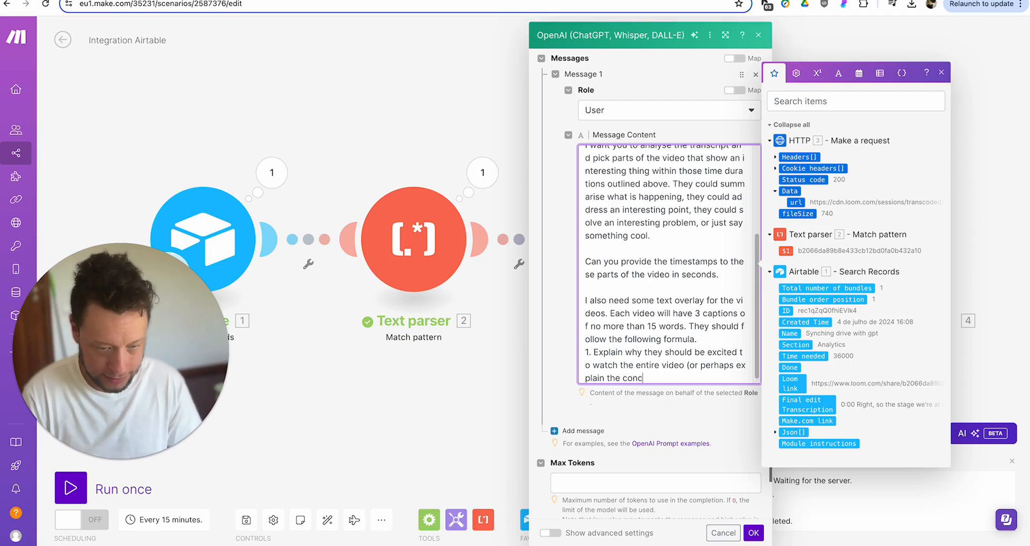
pyautogui.write('ept address in t')
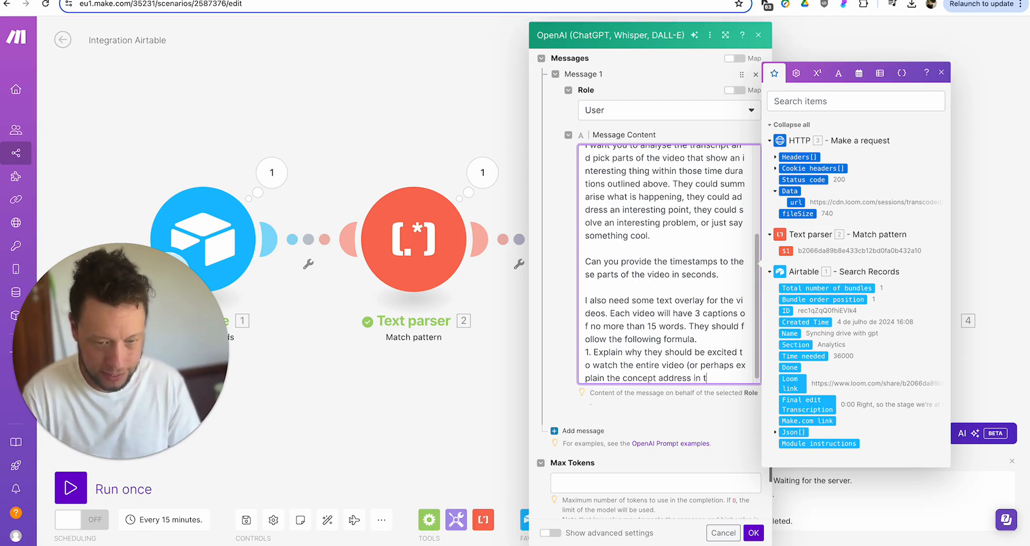
pyautogui.write('he whole video')
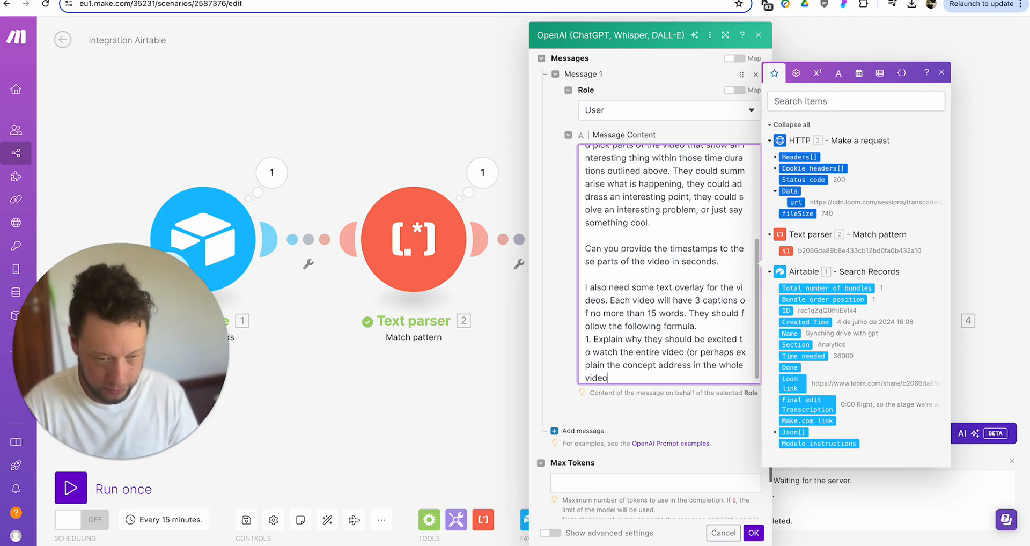
pyautogui.write(')')
pyautogui.press('Return')
pyautogui.write('2.')
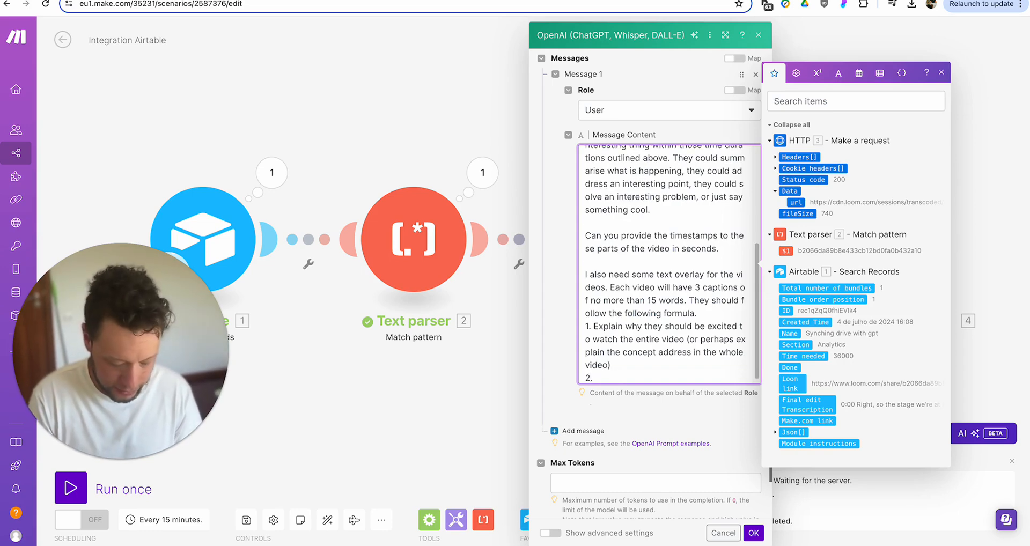
pyautogui.write(' Give them a cool be')
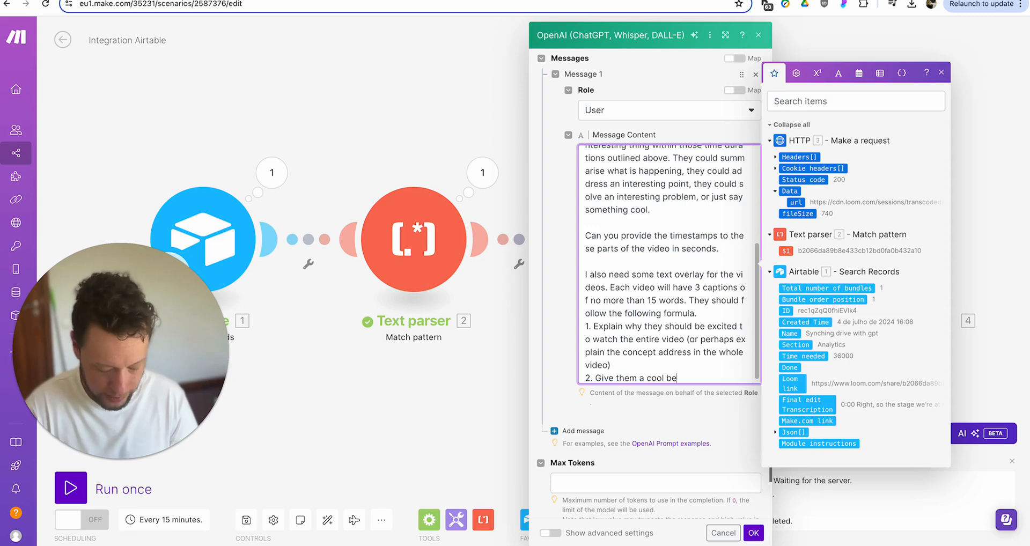
pyautogui.write('nefit of adopting ')
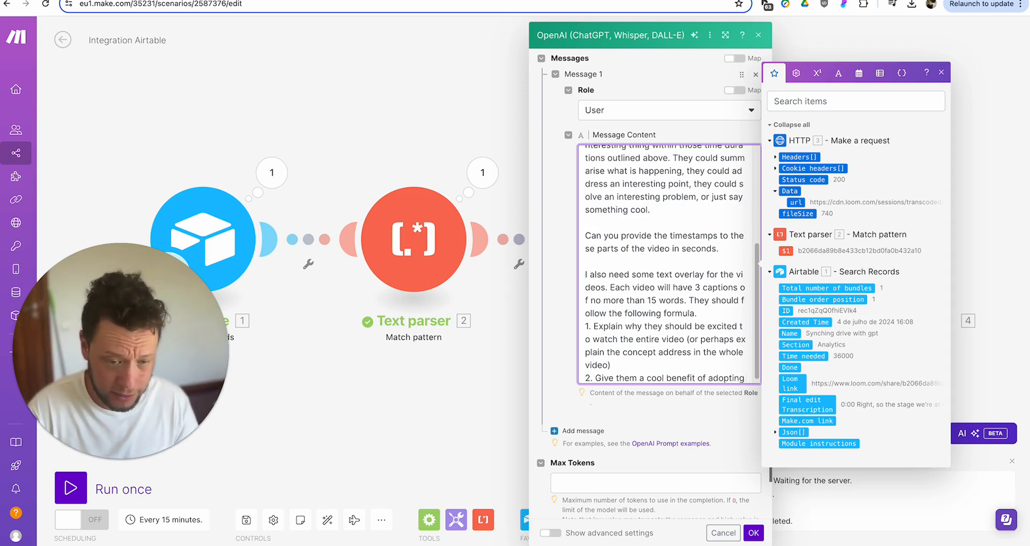
pyautogui.write('the system my video is explaining. ')
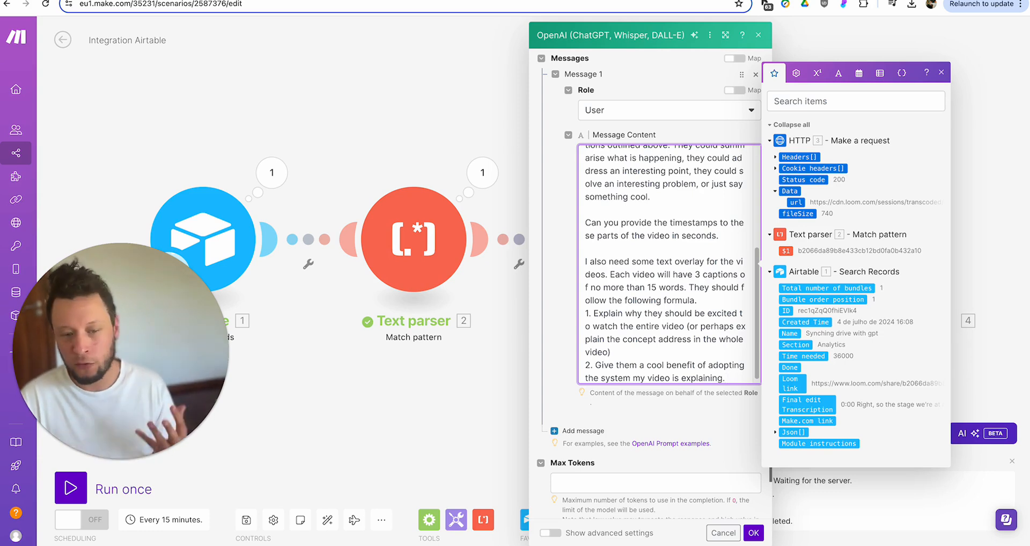
pyautogui.write('(for exam')
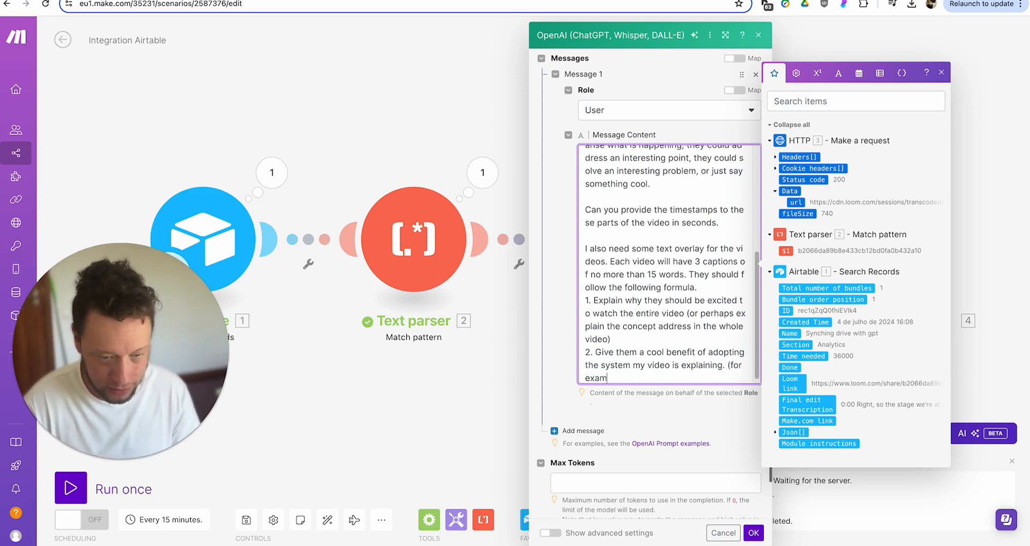
pyautogui.write('ple, save ')
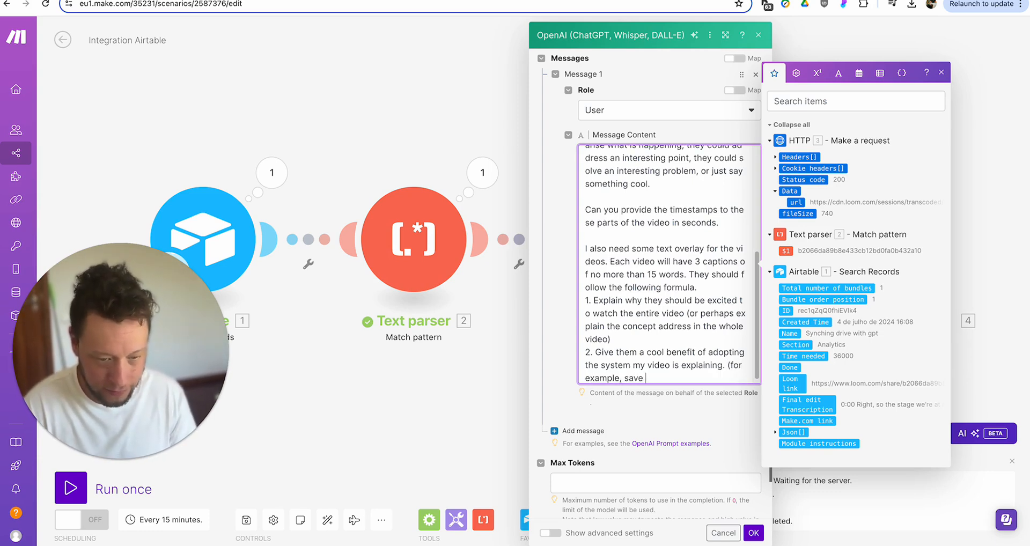
pyautogui.write('time and find more lea')
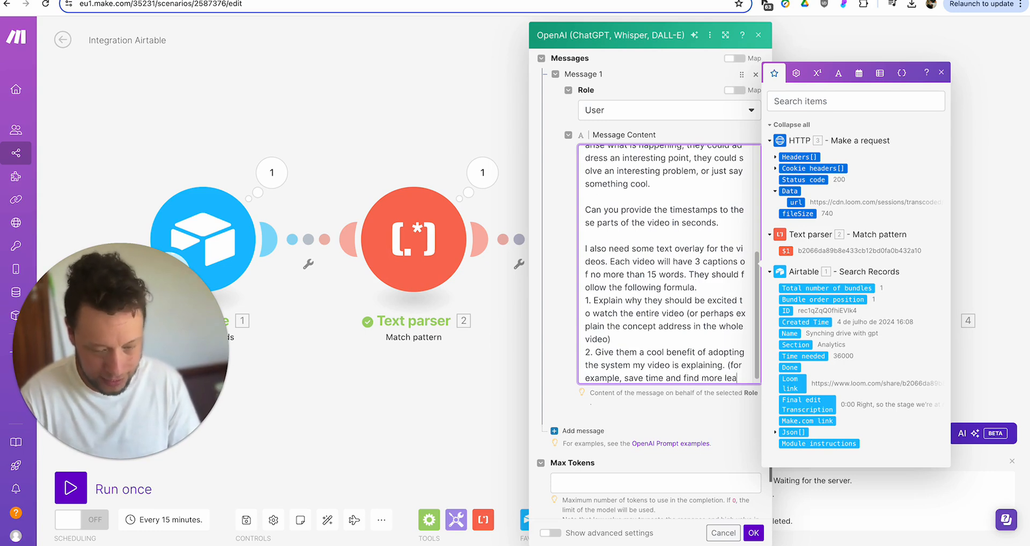
pyautogui.write('ds)')
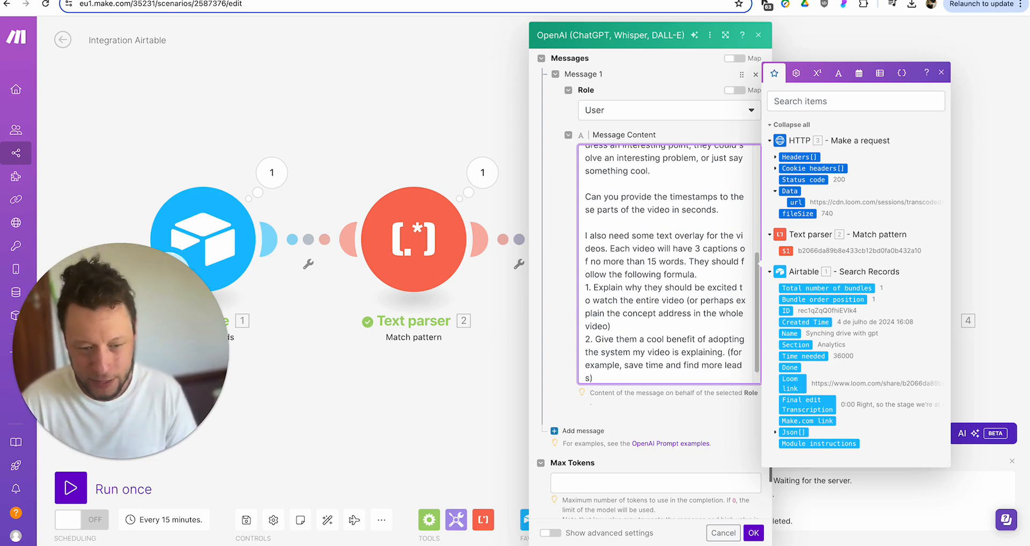
pyautogui.press('Return')
pyautogui.write('3.')
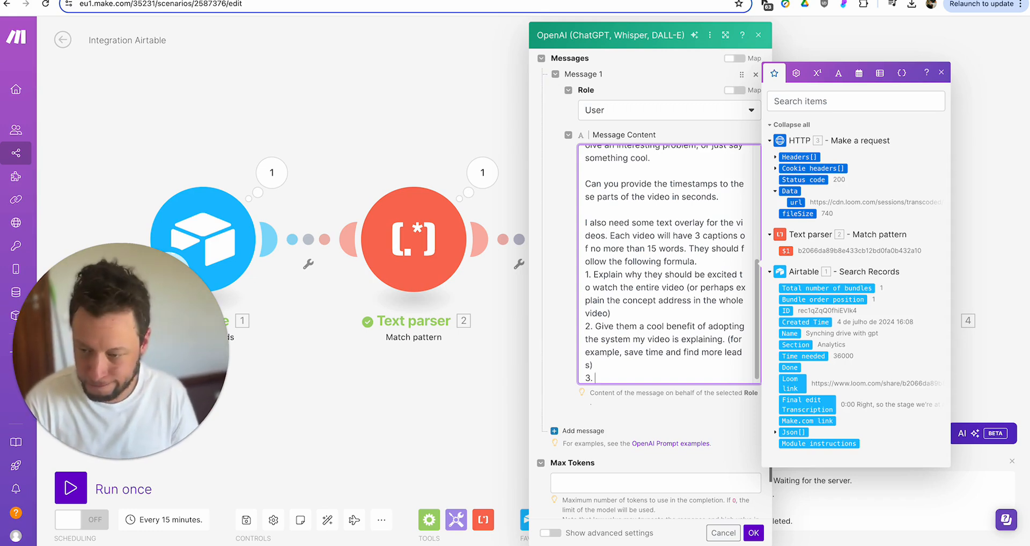
pyautogui.write('Check ou')
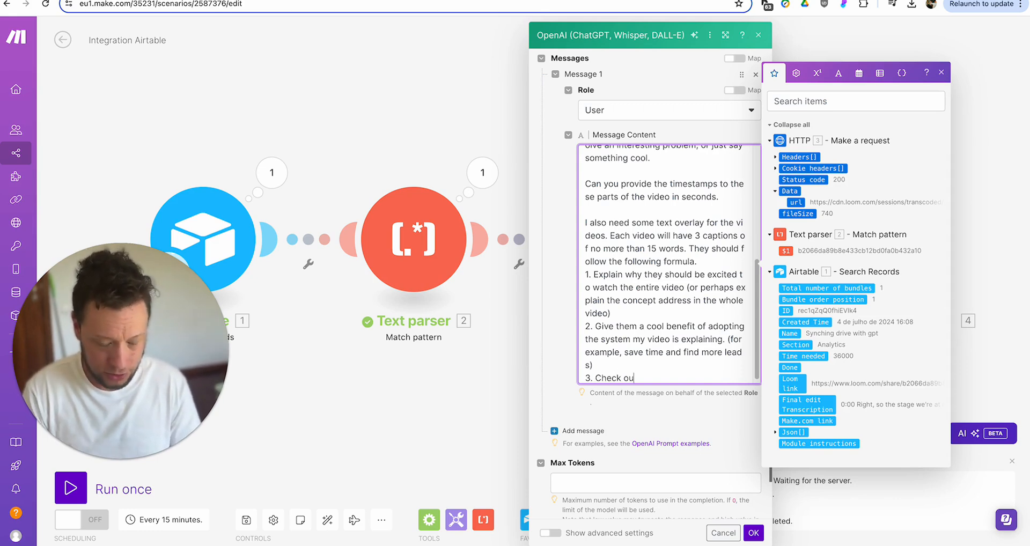
pyautogui.write('t my bio for')
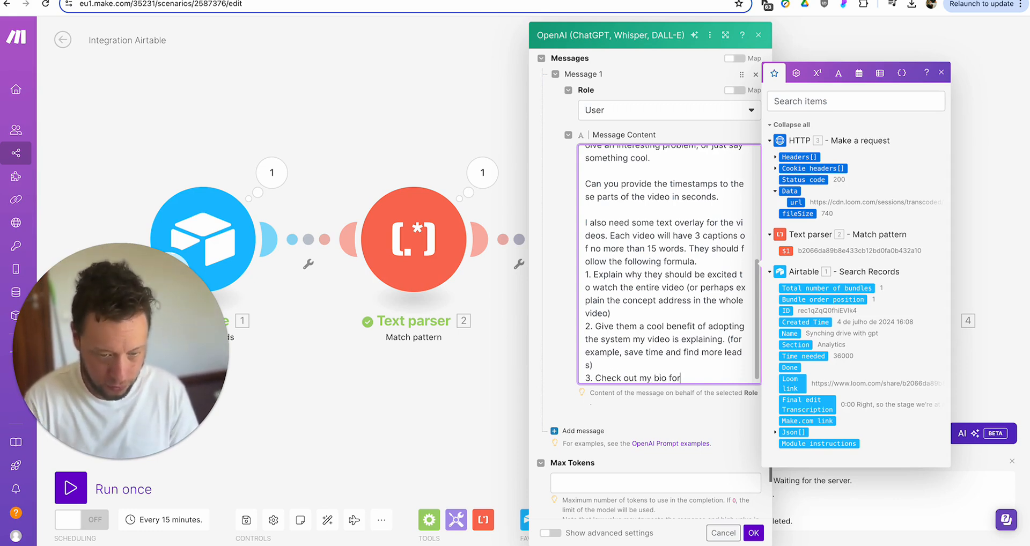
pyautogui.write(' more info (or')
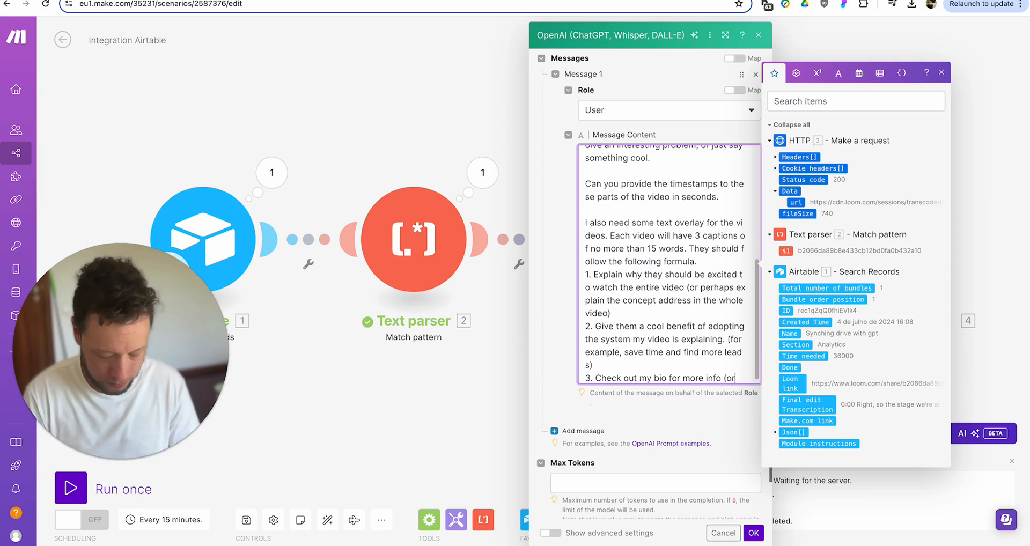
pyautogui.write(' something to this af')
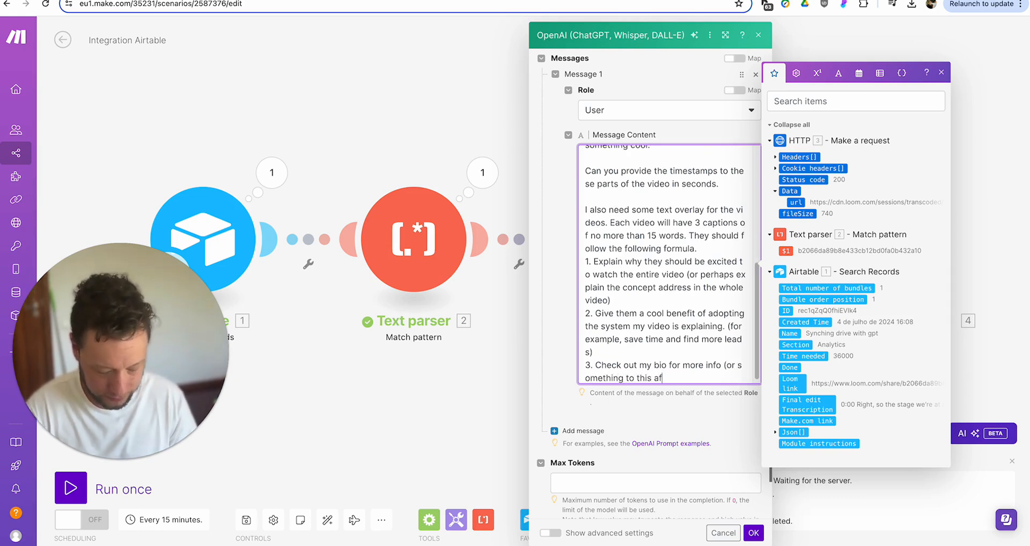
pyautogui.write('fect)')
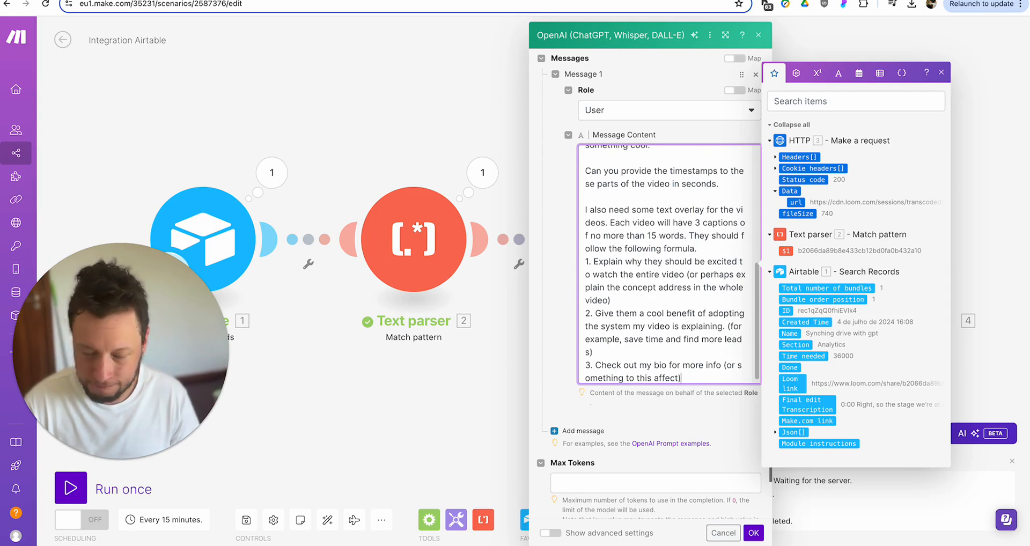
# - Add 'For example 1:02 is 62 seconds.' after the timestamps request
pyautogui.tripleClick(687, 180)
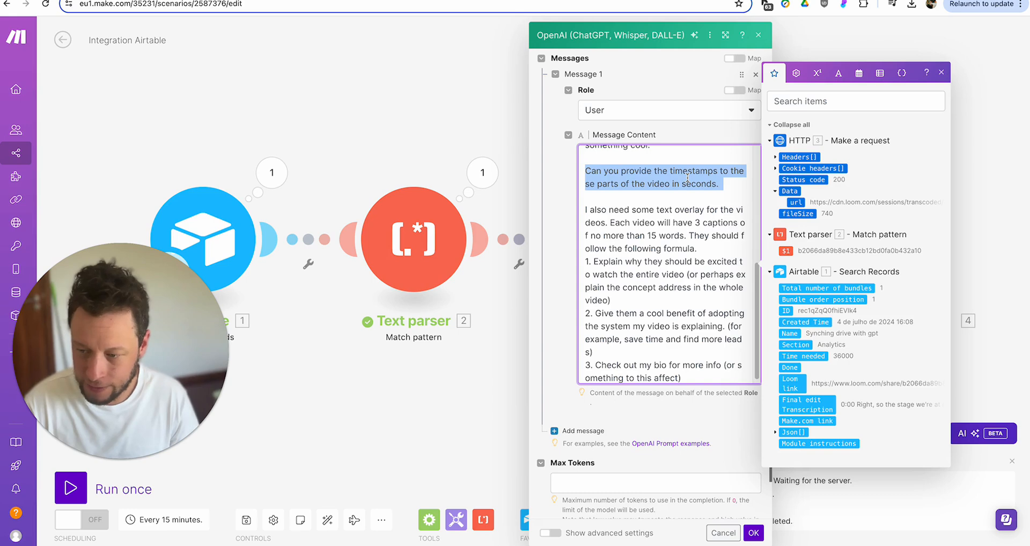
pyautogui.click(727, 183)
pyautogui.write('For example 1:')
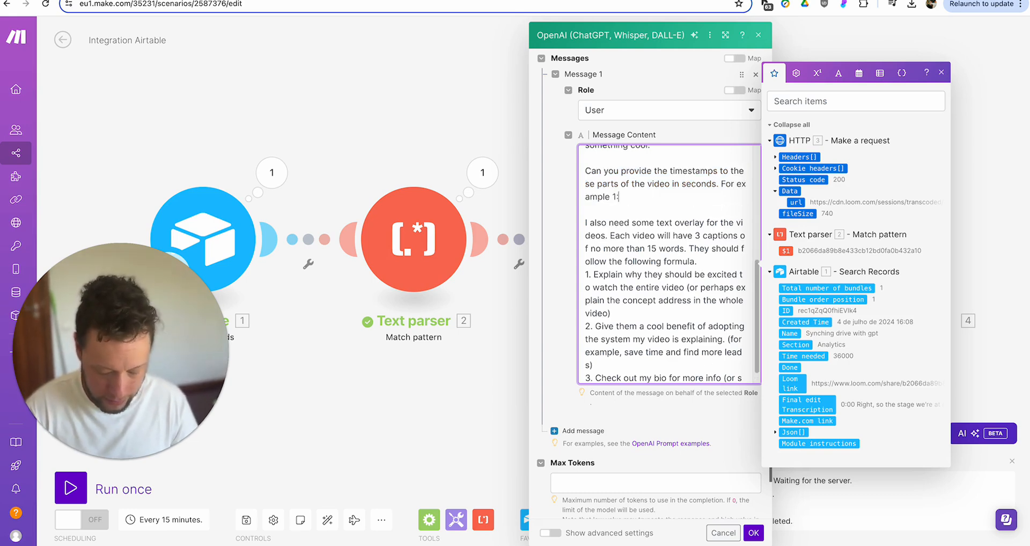
pyautogui.write('02 is')
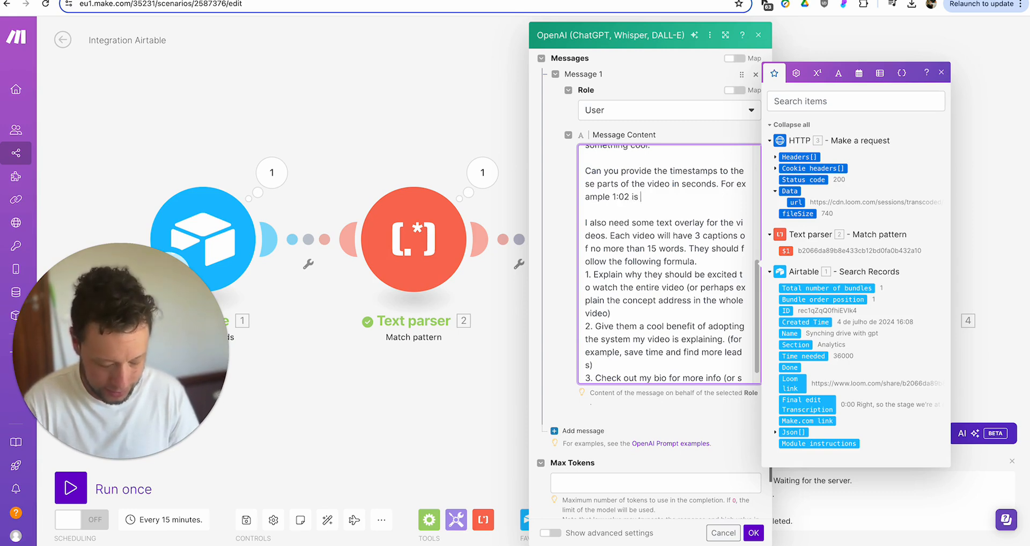
pyautogui.write(' 62')
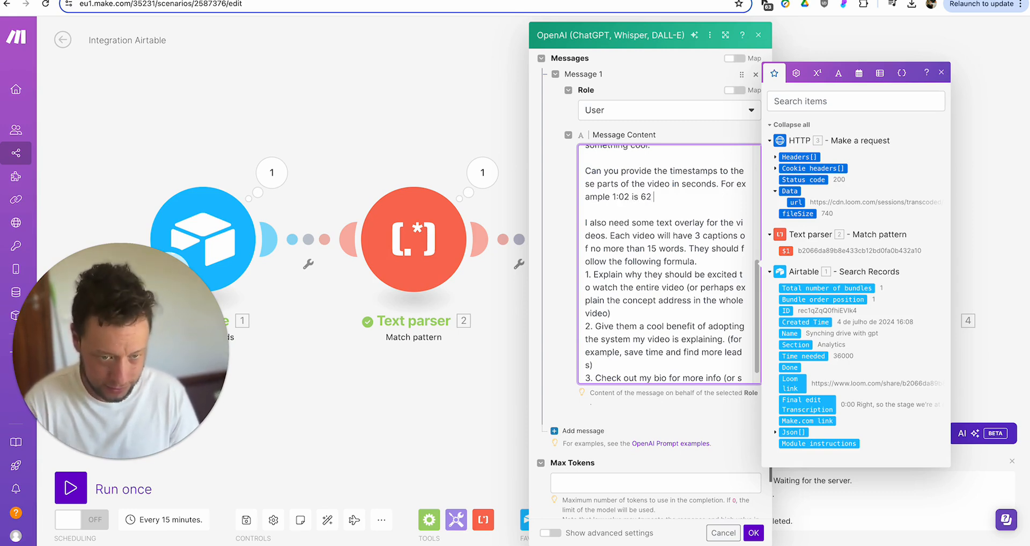
pyautogui.write(' seconds.')
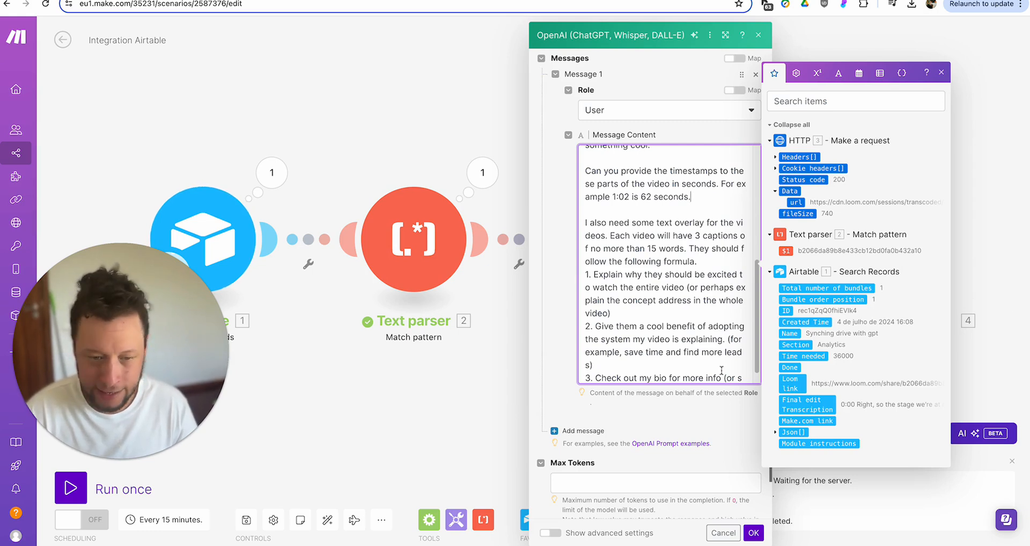
# - End the prompt with 'Output this as a JSON with the following format:'
pyautogui.scroll(-1, 721, 368)
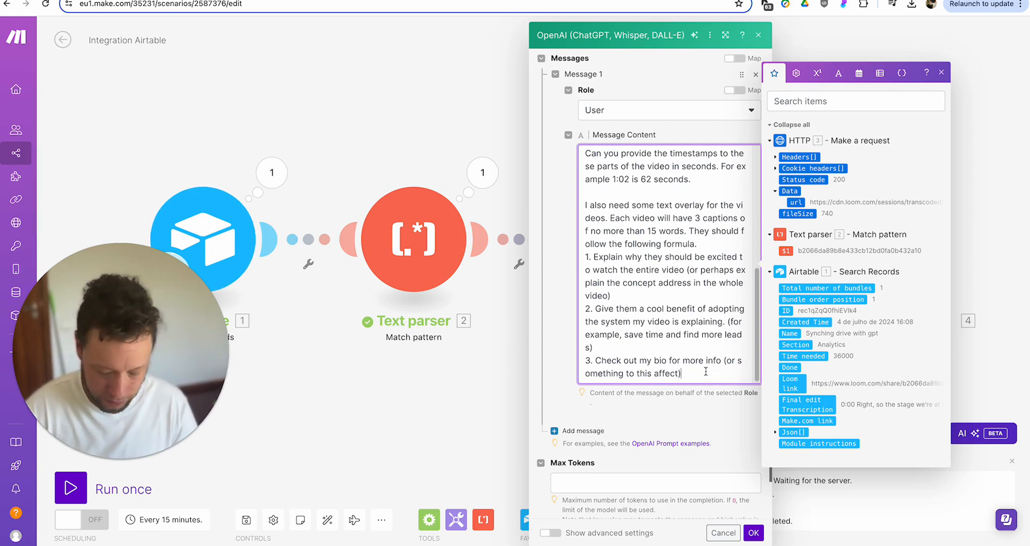
pyautogui.click(708, 371)
pyautogui.press('Return')
pyautogui.press('Return')
pyautogui.write('Put p')
pyautogui.press('BackSpace')
pyautogui.press('BackSpace')
pyautogui.press('BackSpace')
pyautogui.press('BackSpace')
pyautogui.press('BackSpace')
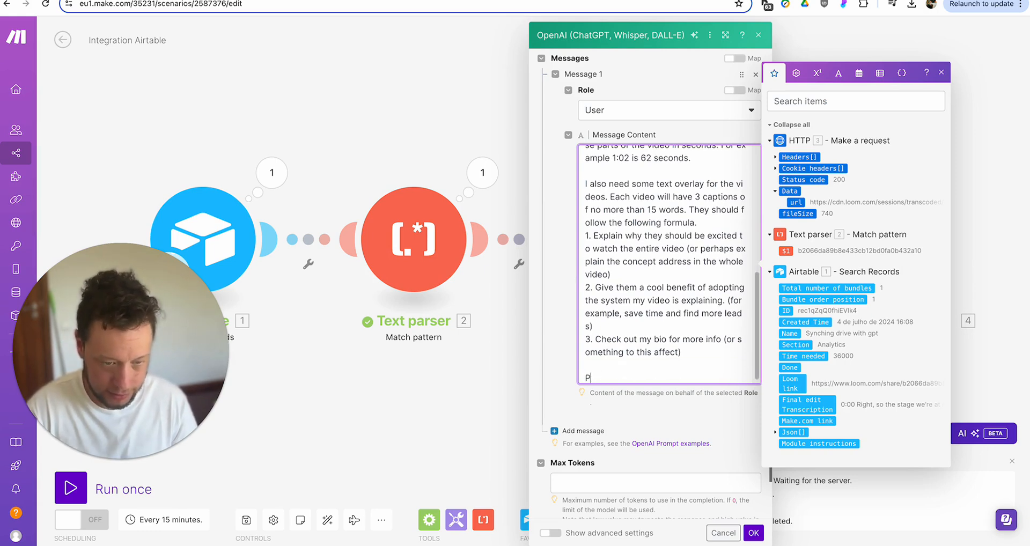
pyautogui.write('Putput this a')
pyautogui.press('BackSpace')
pyautogui.press('BackSpace')
pyautogui.press('BackSpace')
pyautogui.press('BackSpace')
pyautogui.press('BackSpace')
pyautogui.press('BackSpace')
pyautogui.press('BackSpace')
pyautogui.press('BackSpace')
pyautogui.press('BackSpace')
pyautogui.press('BackSpace')
pyautogui.press('BackSpace')
pyautogui.press('BackSpace')
pyautogui.press('BackSpace')
pyautogui.write('Output t')
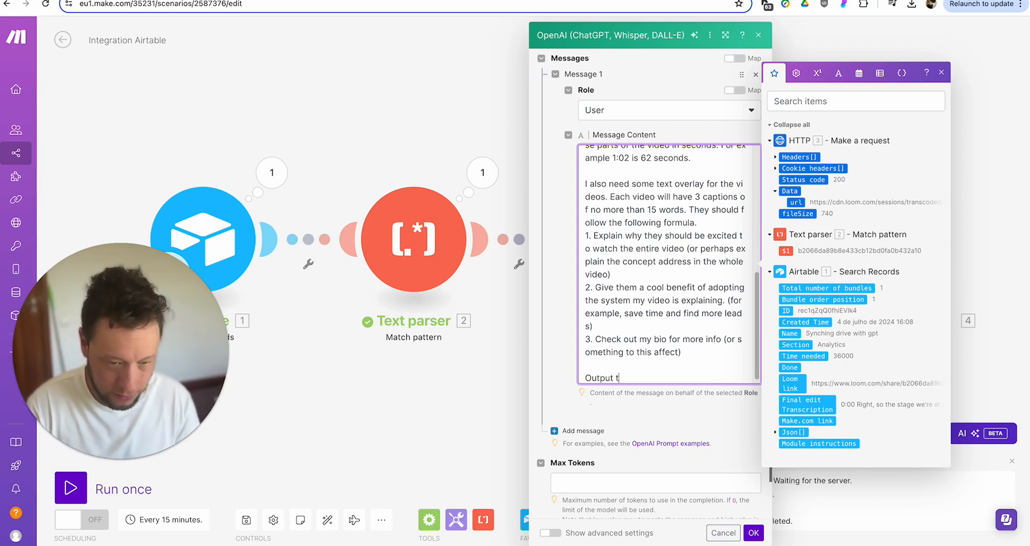
pyautogui.write('his as a JSON with the following format:')
# - Type a JSON template in braces with "video duration", "starting time stamp" and "caption summary" keys
pyautogui.press('Return')
pyautogui.write('{')
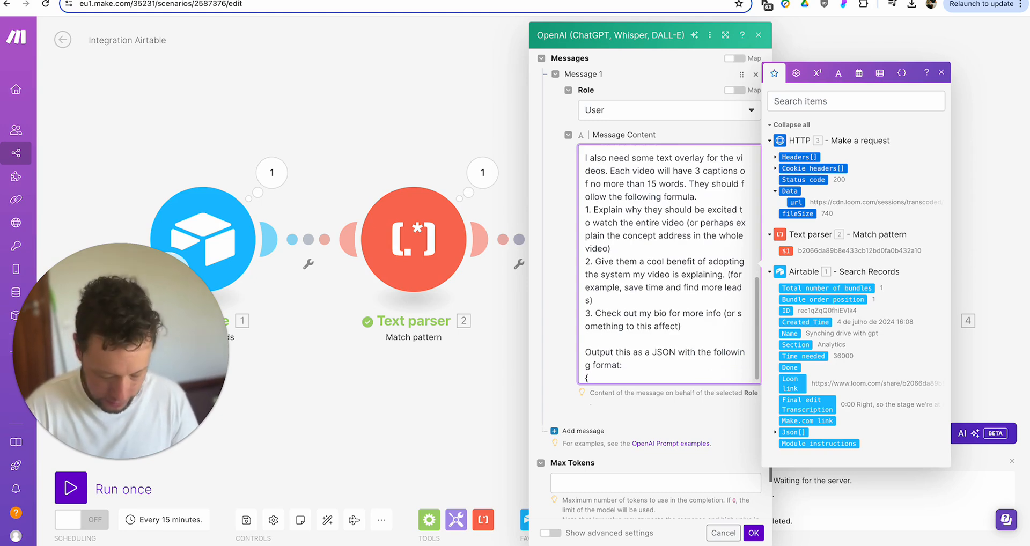
pyautogui.press('Return')
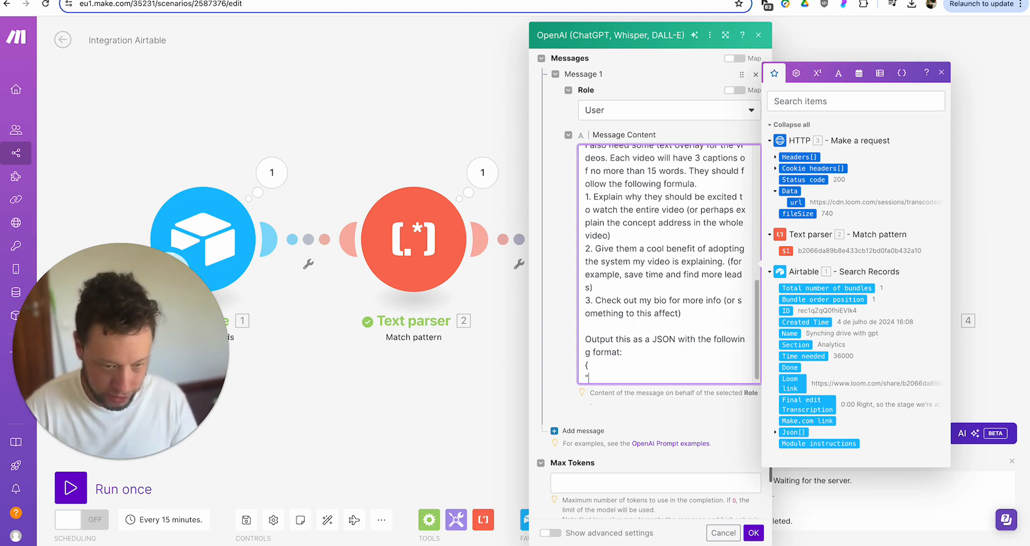
pyautogui.write('"video duration')
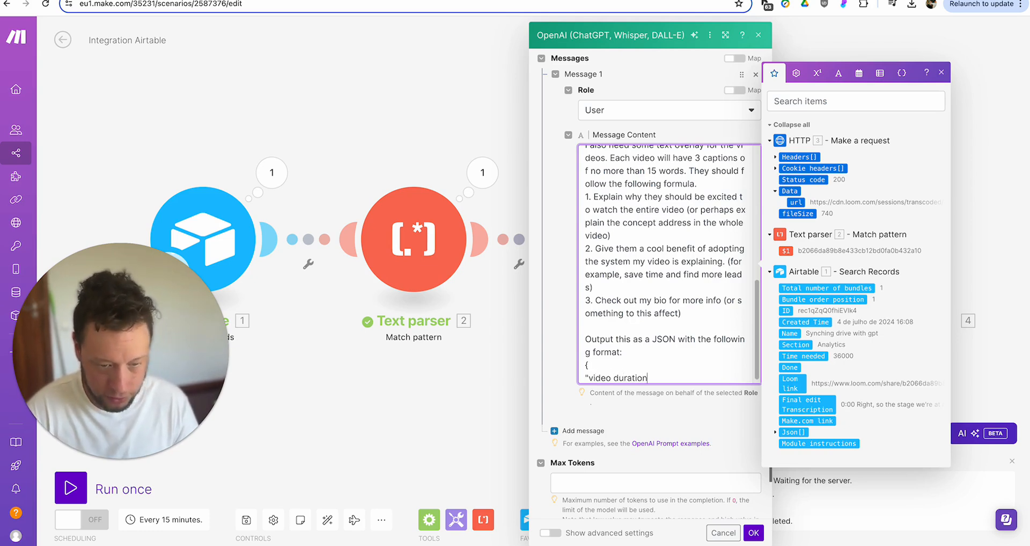
pyautogui.write('":""')
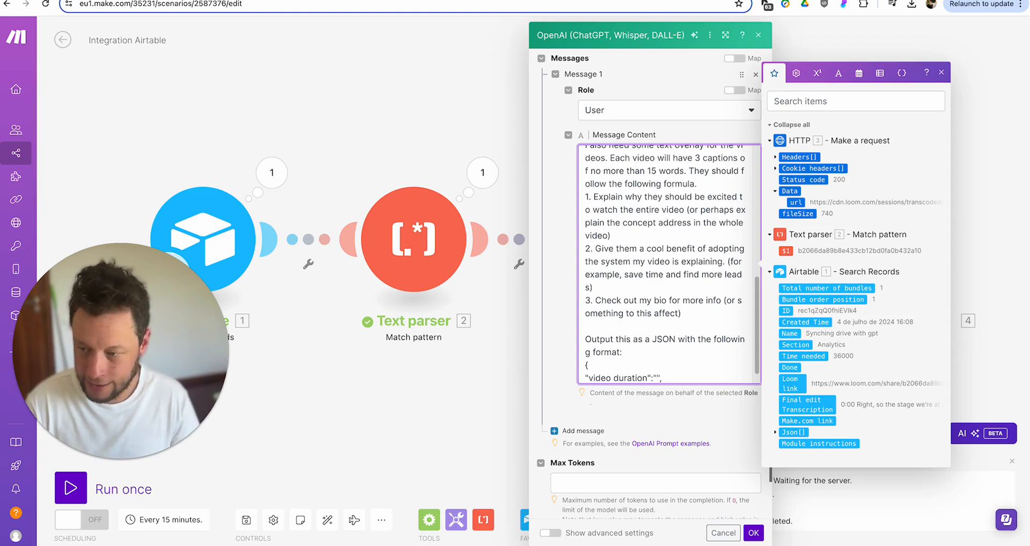
pyautogui.write(',')
pyautogui.press('Return')
pyautogui.write('"starting')
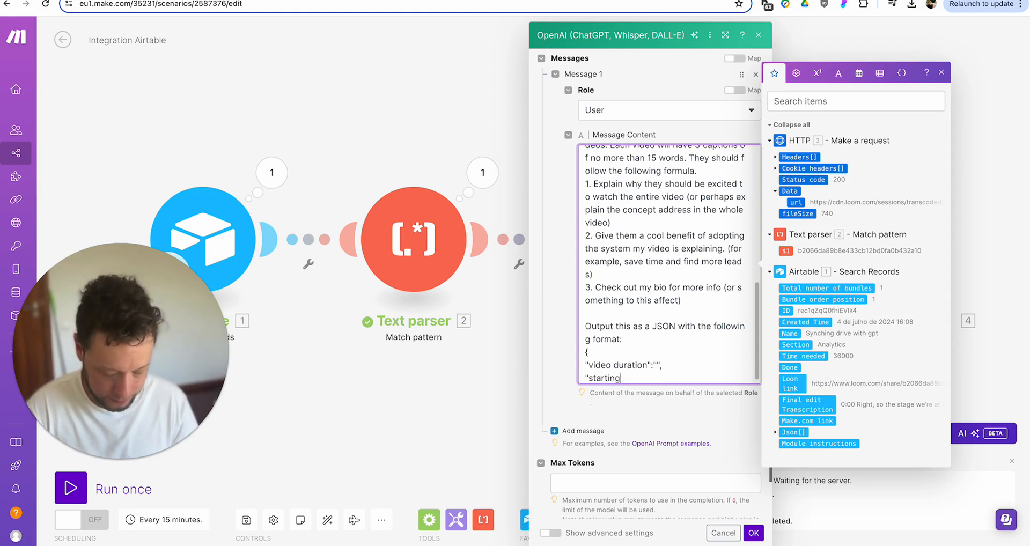
pyautogui.write(' time stamp')
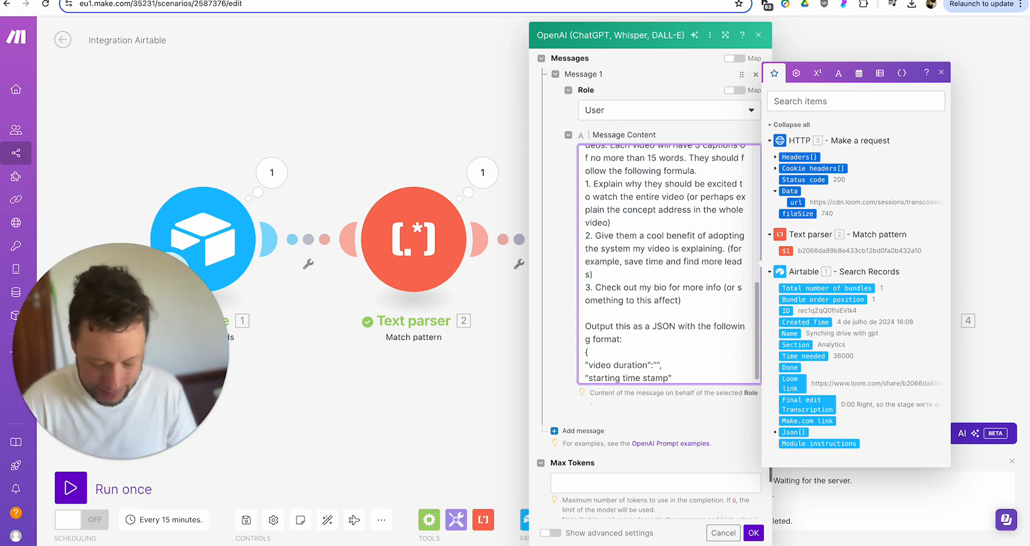
pyautogui.write('""')
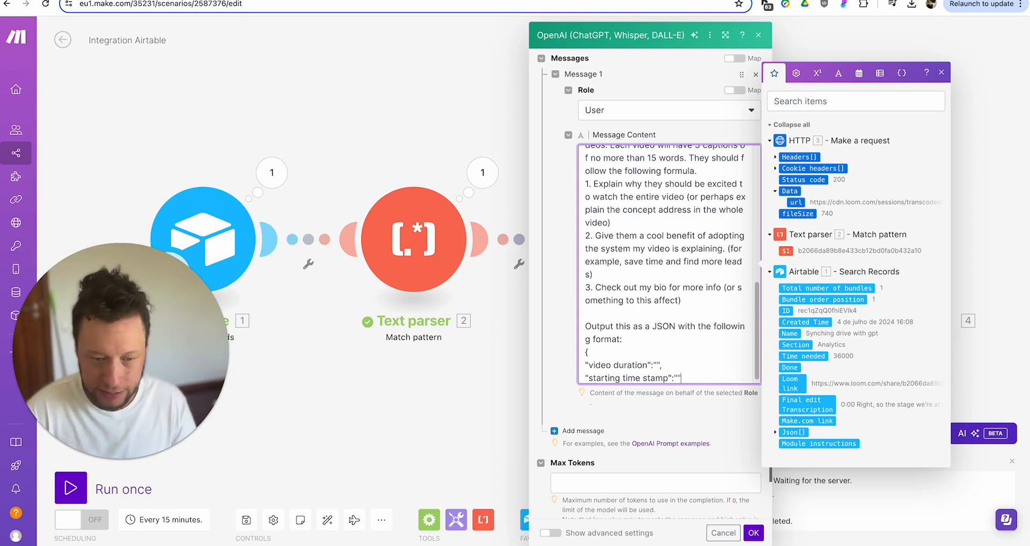
pyautogui.write(',')
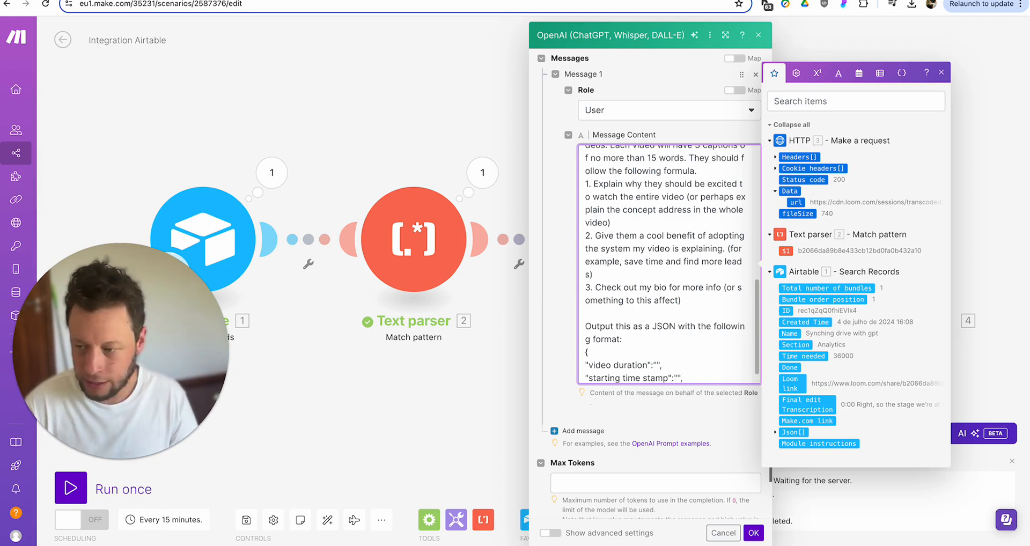
pyautogui.press('Return')
pyautogui.write('"capt')
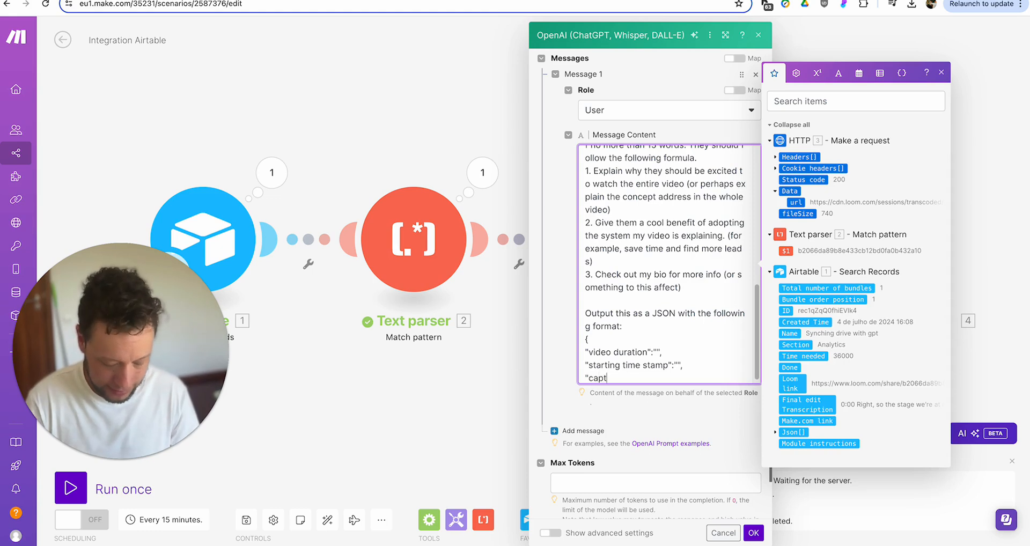
pyautogui.write('ion summary":{"1":"", "2":"", "3":')
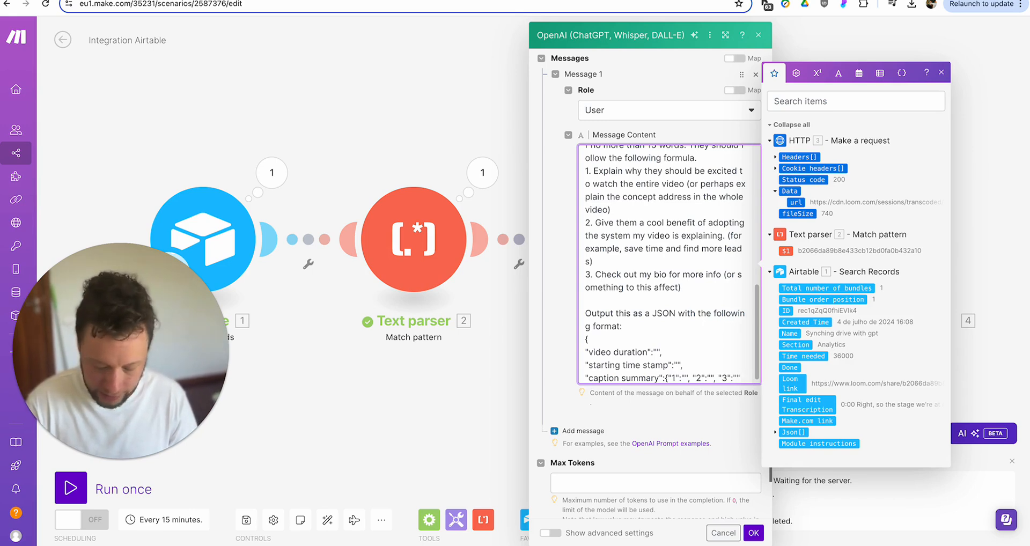
pyautogui.write('}')
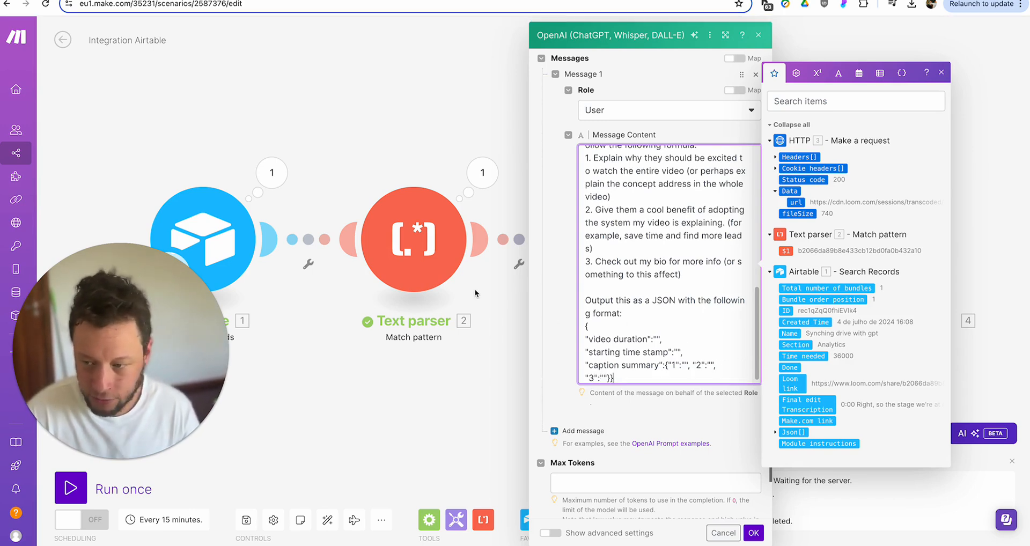
# - Rename the JSON key "video duration" to "caption duration"
pyautogui.click(665, 341)
pyautogui.scroll(3, 665, 341)
pyautogui.scroll(4, 665, 341)
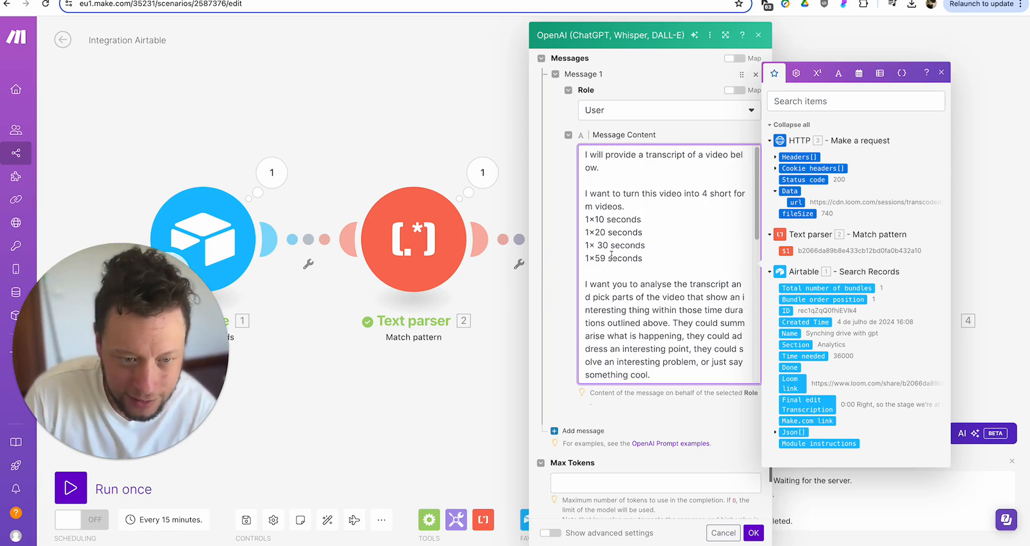
pyautogui.moveTo(589, 219); pyautogui.dragTo(657, 246)
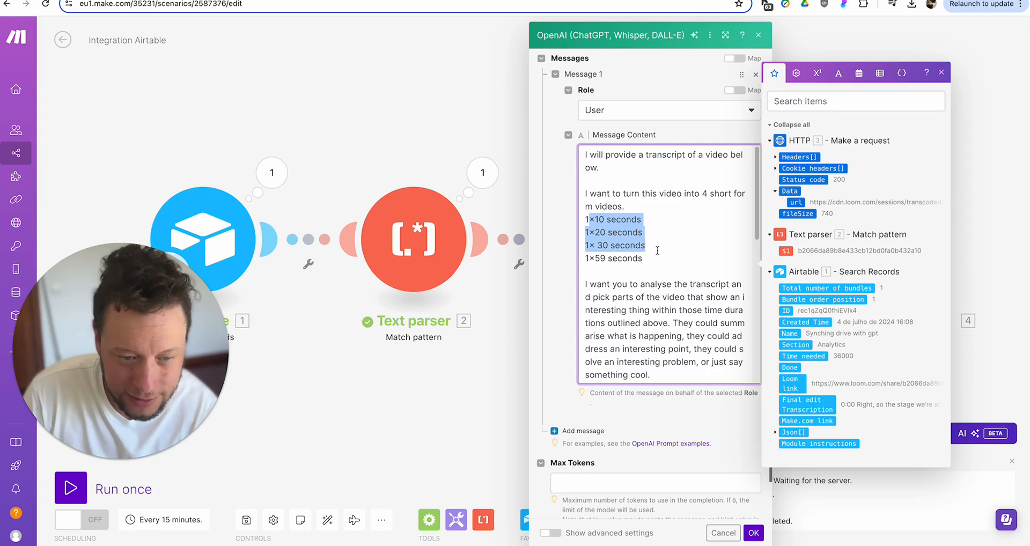
pyautogui.scroll(-10, 658, 251)
pyautogui.moveTo(589, 335); pyautogui.dragTo(605, 336)
pyautogui.write('caption')
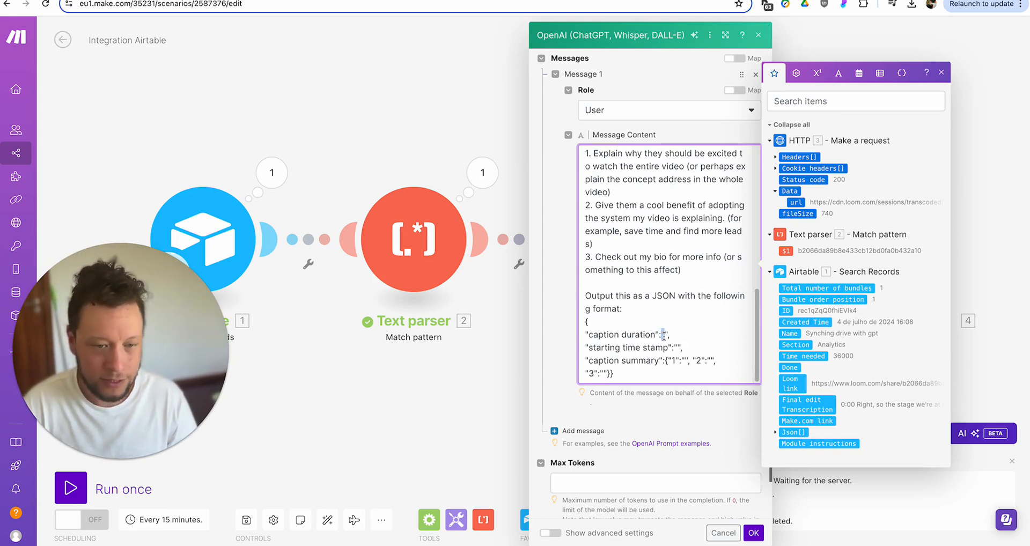
# - Select the whole JSON output template so it can be copied
pyautogui.scroll(5, 664, 336)
pyautogui.scroll(-3, 623, 239)
pyautogui.scroll(-10, 628, 232)
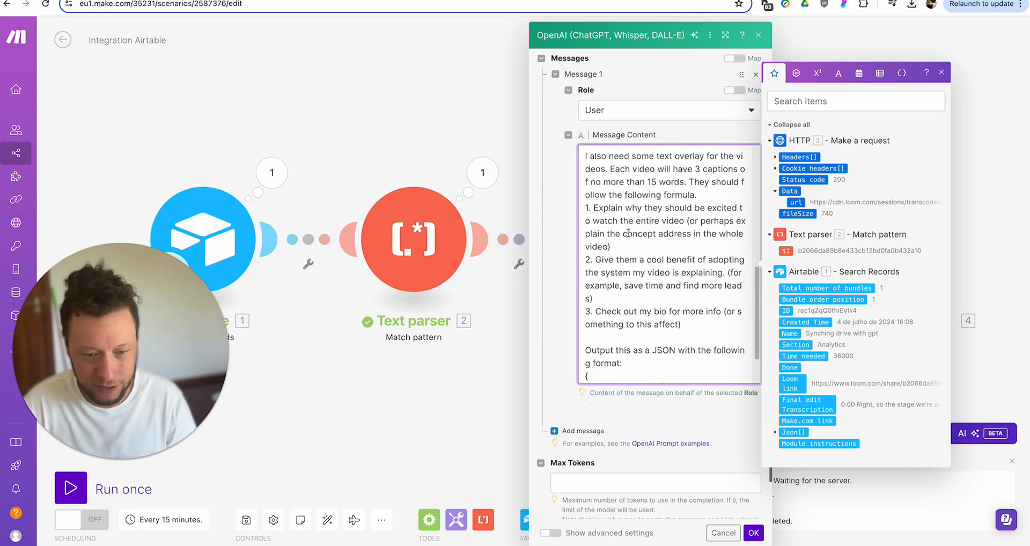
pyautogui.scroll(12, 628, 232)
pyautogui.scroll(2, 628, 232)
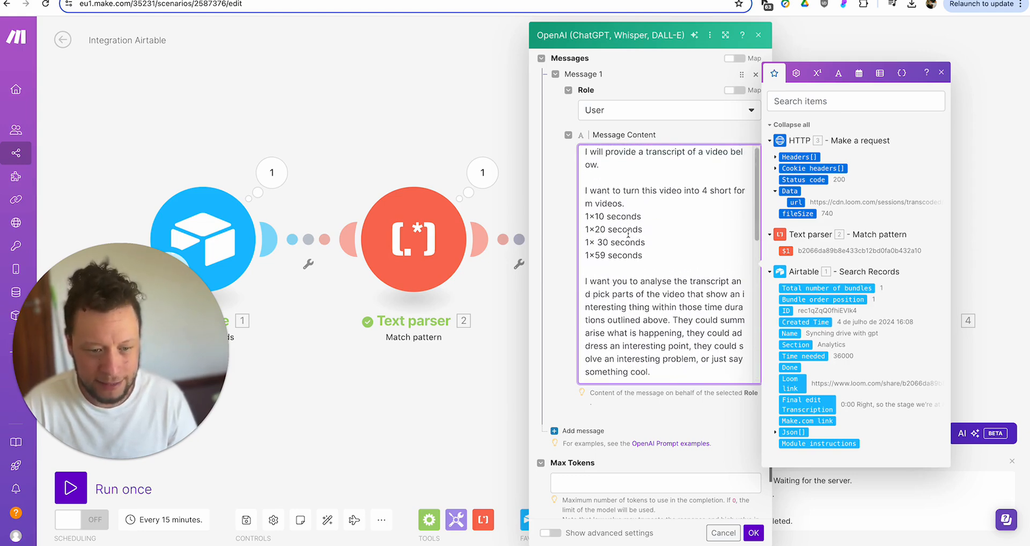
pyautogui.scroll(-14, 597, 256)
pyautogui.click(668, 348)
pyautogui.scroll(-1, 676, 347)
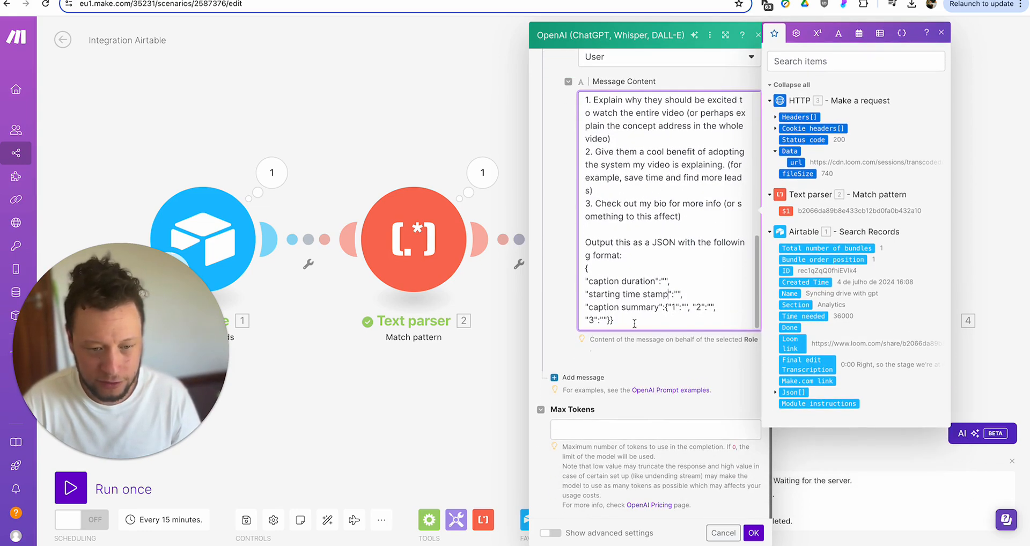
pyautogui.moveTo(635, 324); pyautogui.dragTo(580, 269)
pyautogui.hotkey('ctrl', 'c')
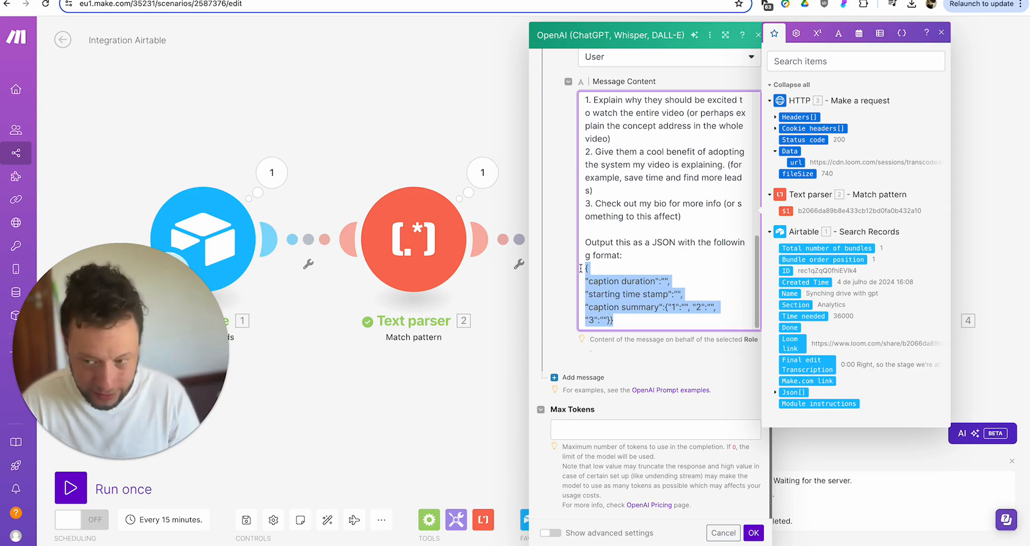
# - Add a User Message 2 containing the Final edit Transcription value
pyautogui.click(584, 377)
pyautogui.click(628, 411)
pyautogui.click(627, 434)
pyautogui.click(634, 457)
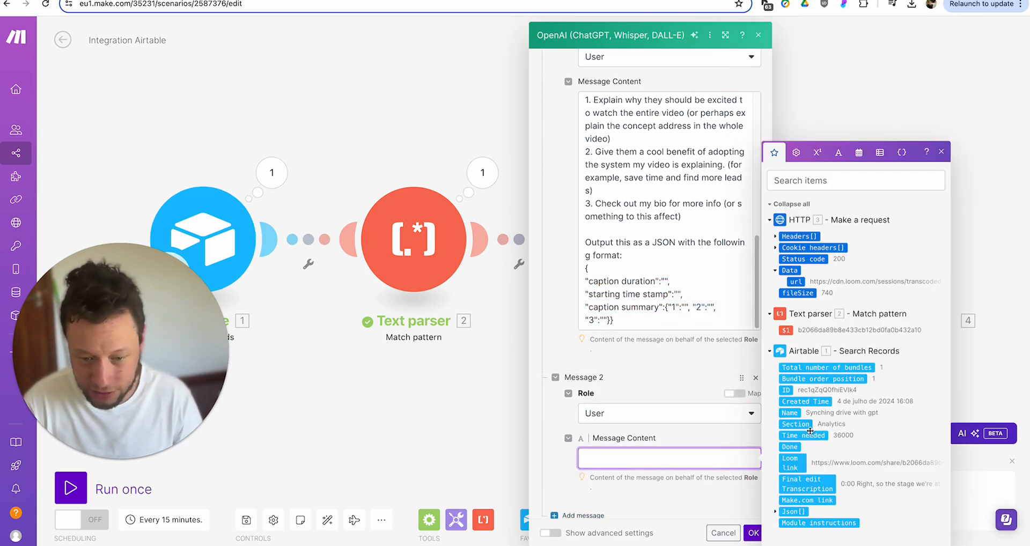
pyautogui.click(810, 484)
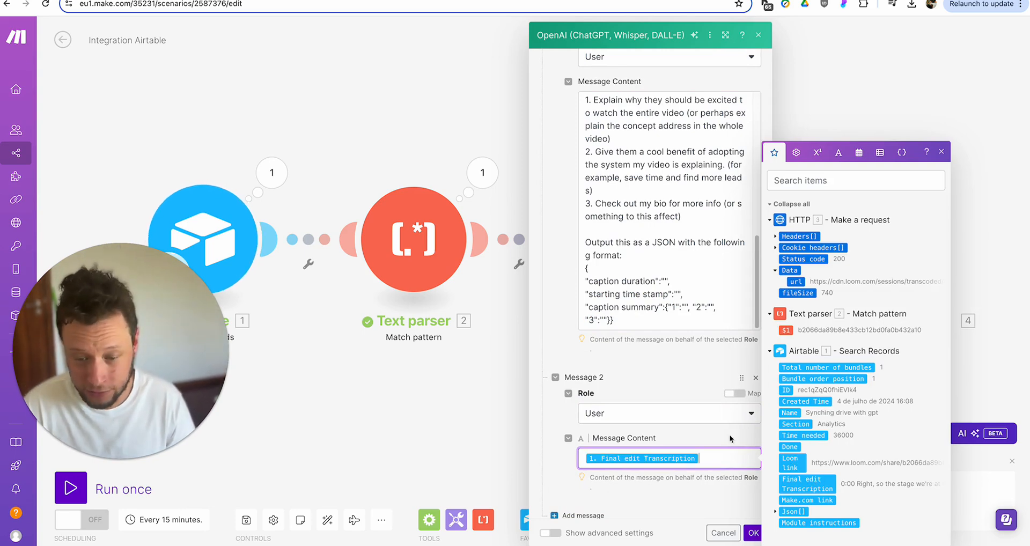
# - Add a User Message 3 labelled 'Example output:' with the copied JSON template pasted below
pyautogui.scroll(-2, 638, 381)
pyautogui.click(577, 480)
pyautogui.click(622, 451)
pyautogui.click(622, 471)
pyautogui.click(626, 496)
pyautogui.write('Example ou')
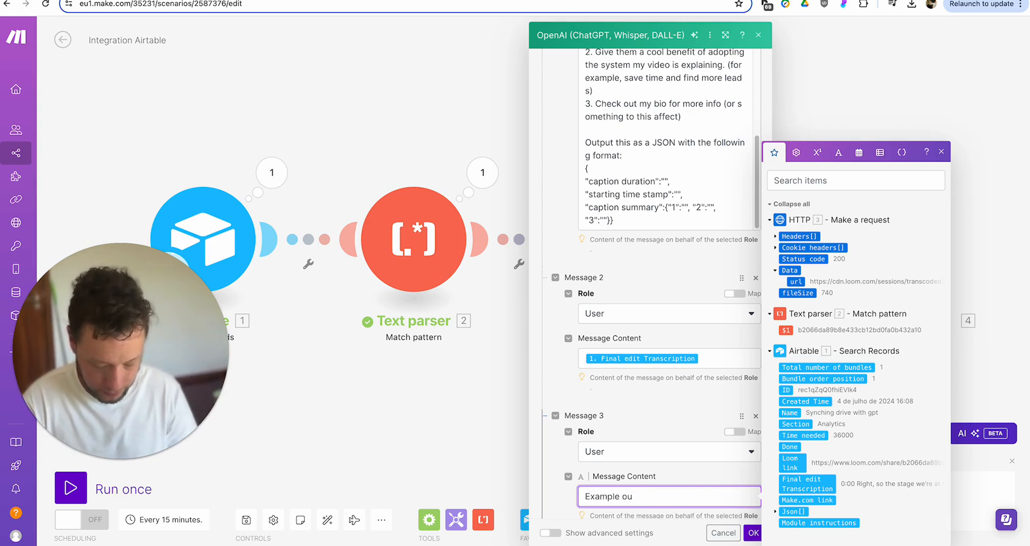
pyautogui.write('t p:')
pyautogui.press('Return')
pyautogui.hotkey('ctrl', 'v')
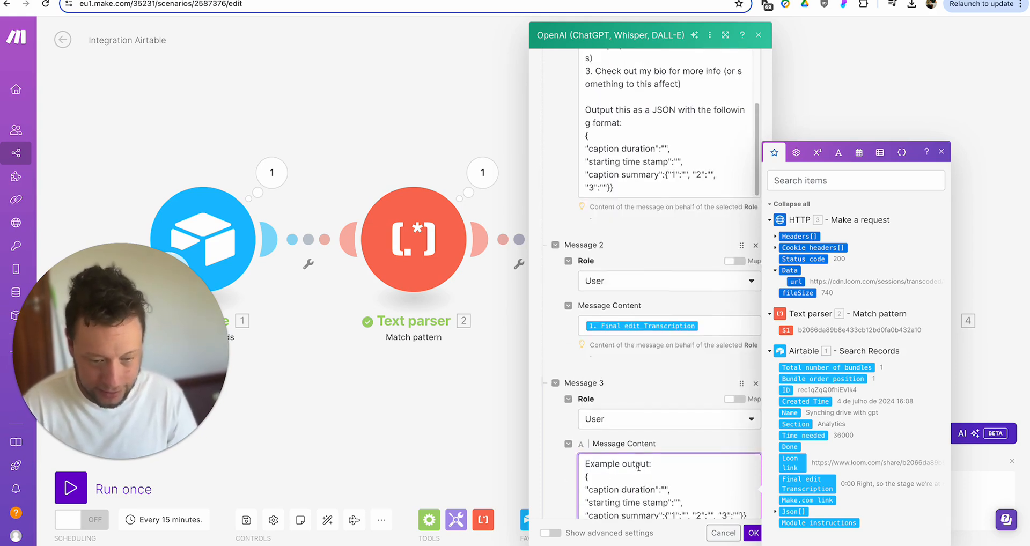
# - Fill the example with duration 30 and captions 'This is cool', 'There are so many benefits!', 'Check my bio!'
pyautogui.click(664, 488)
pyautogui.write('30')
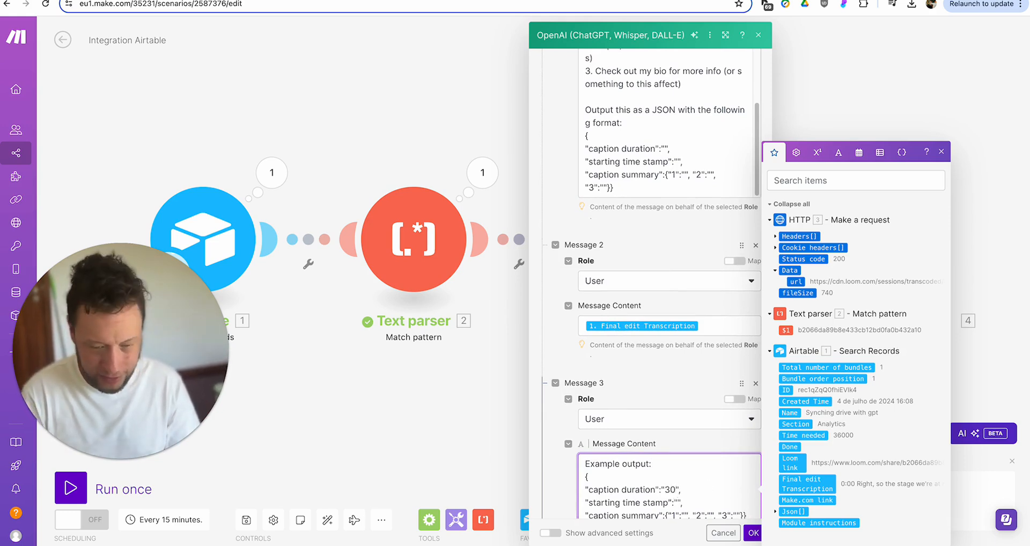
pyautogui.press('Down')
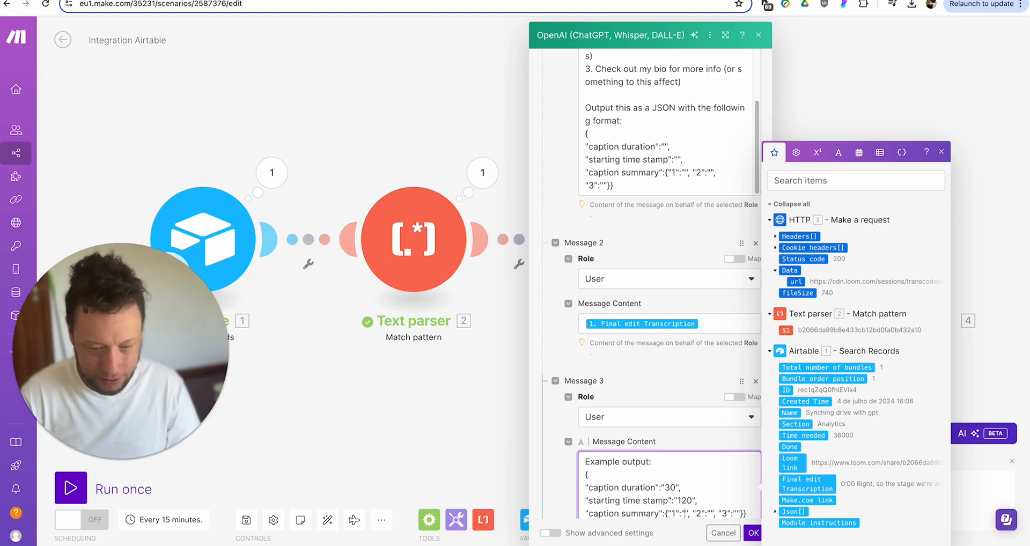
pyautogui.write('This is cool')
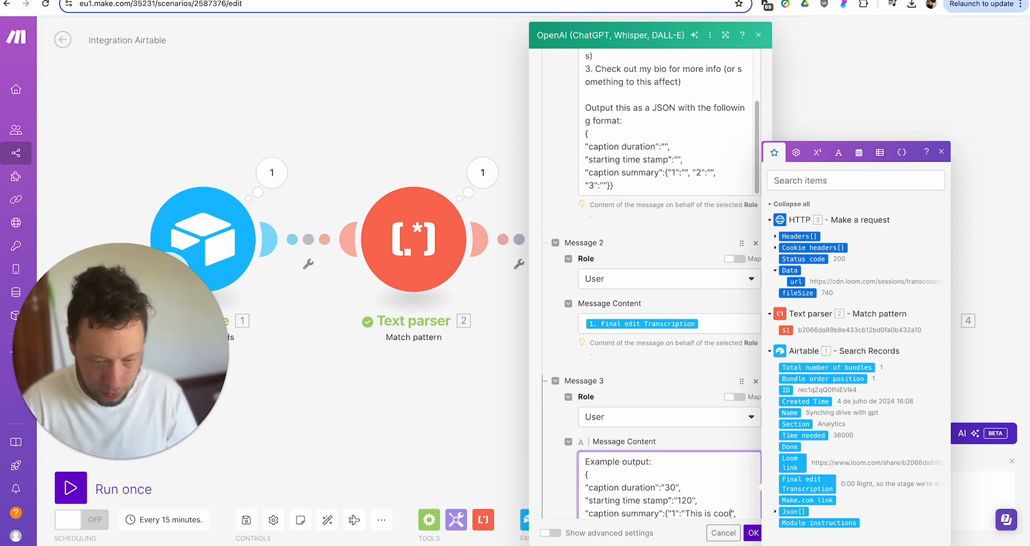
pyautogui.press('Right')
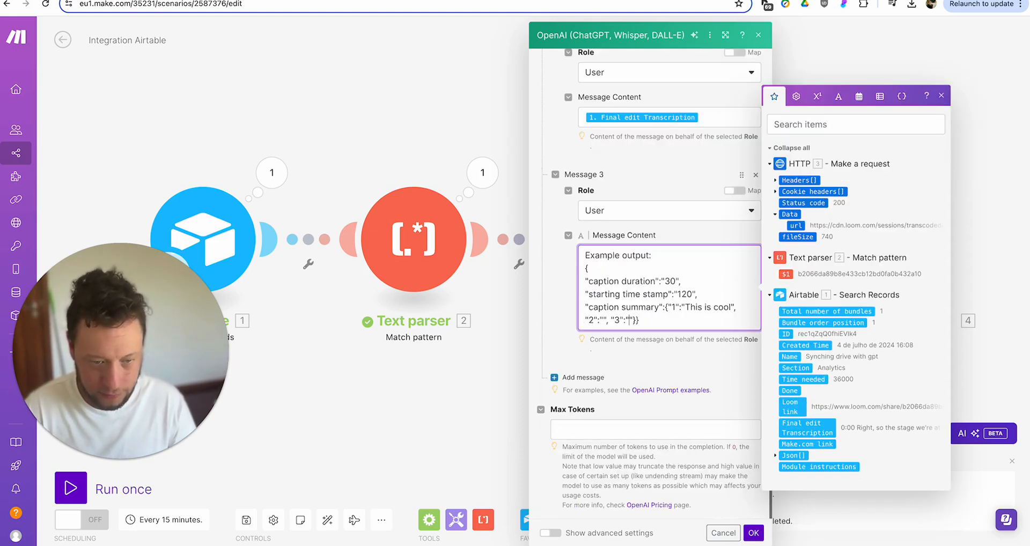
pyautogui.write('There are so many be')
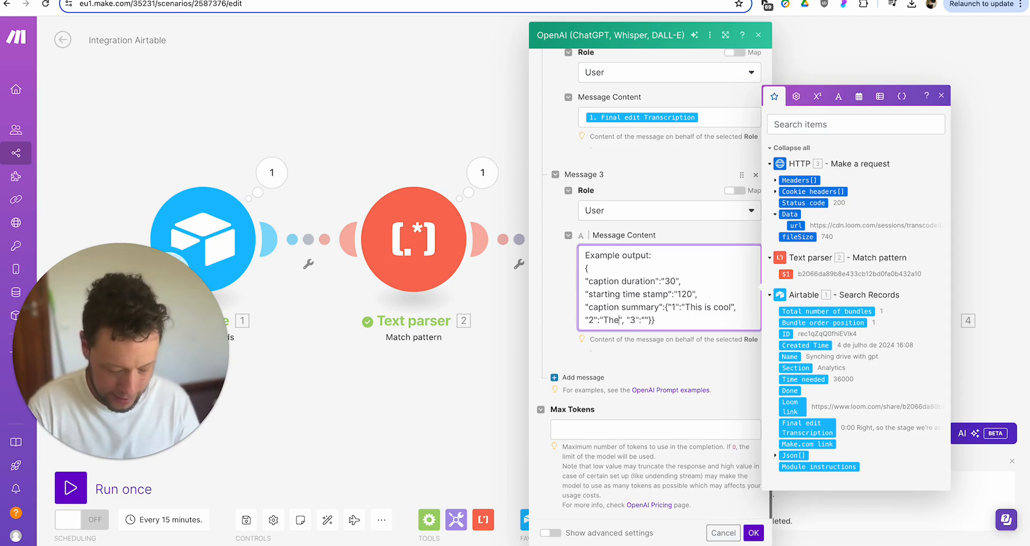
pyautogui.write('nefits!')
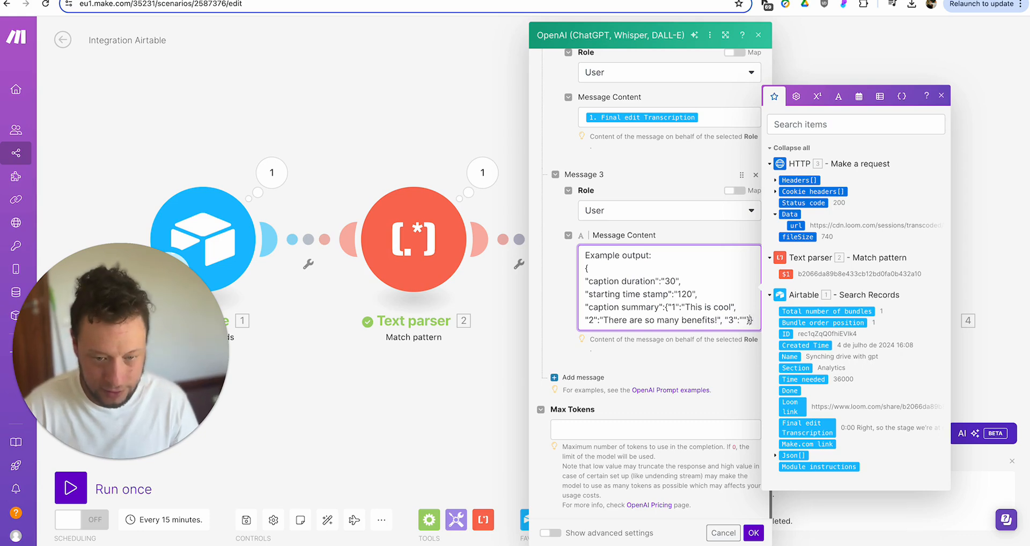
pyautogui.write('", "3":"Check my bio!')
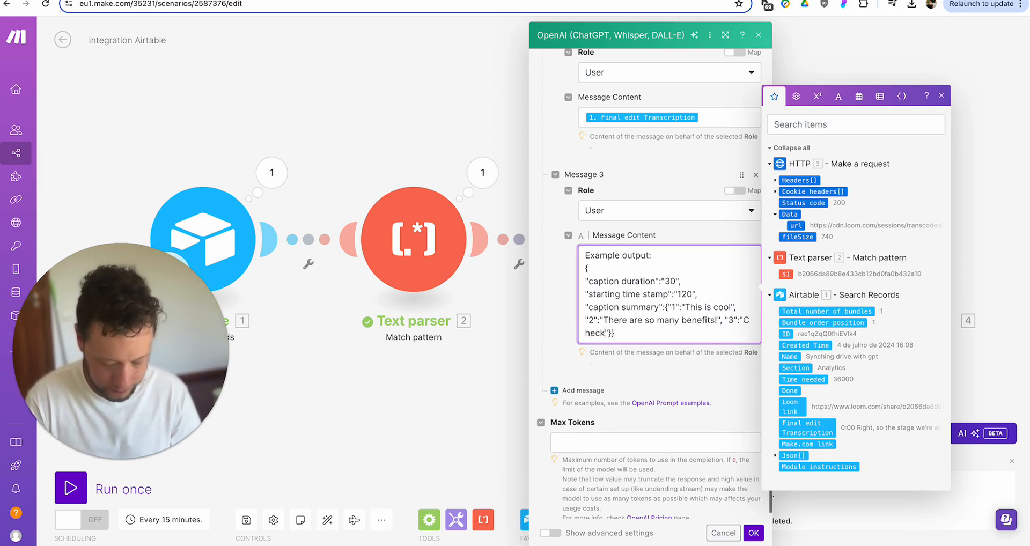
pyautogui.moveTo(649, 334); pyautogui.dragTo(585, 270)
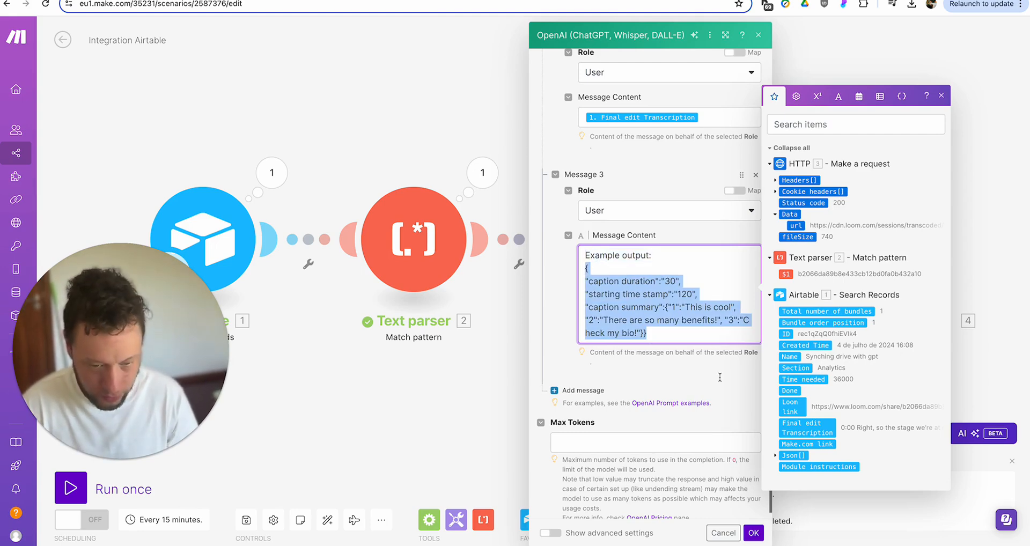
# - Set Max Tokens to 4000, save the OpenAI module, and start adding the next module
pyautogui.click(702, 443)
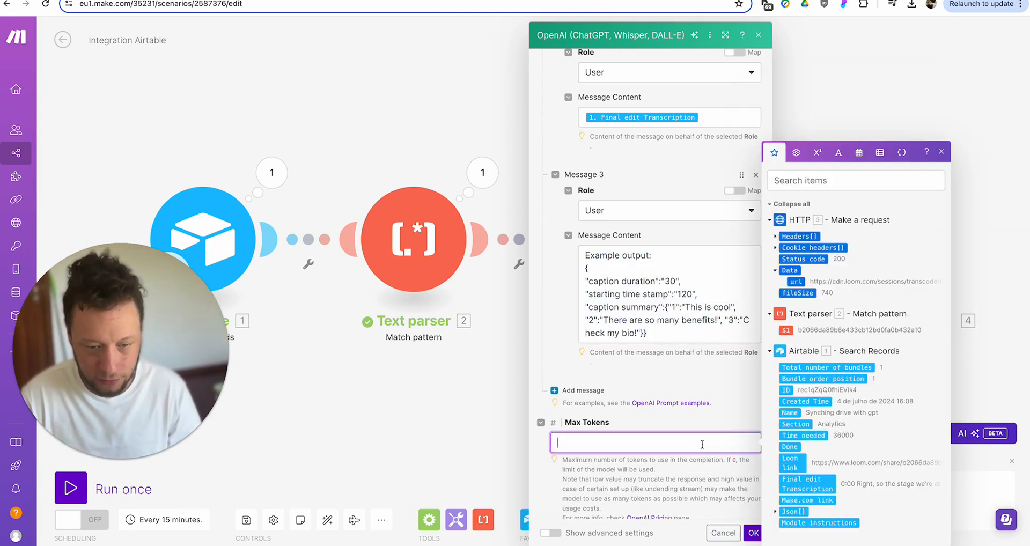
pyautogui.write('4000')
pyautogui.click(754, 533)
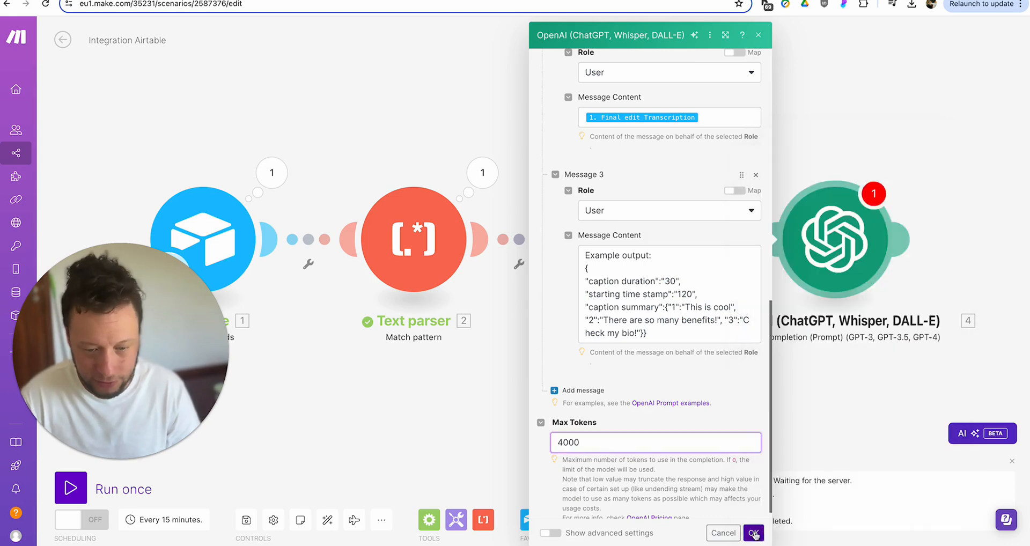
pyautogui.click(807, 217)
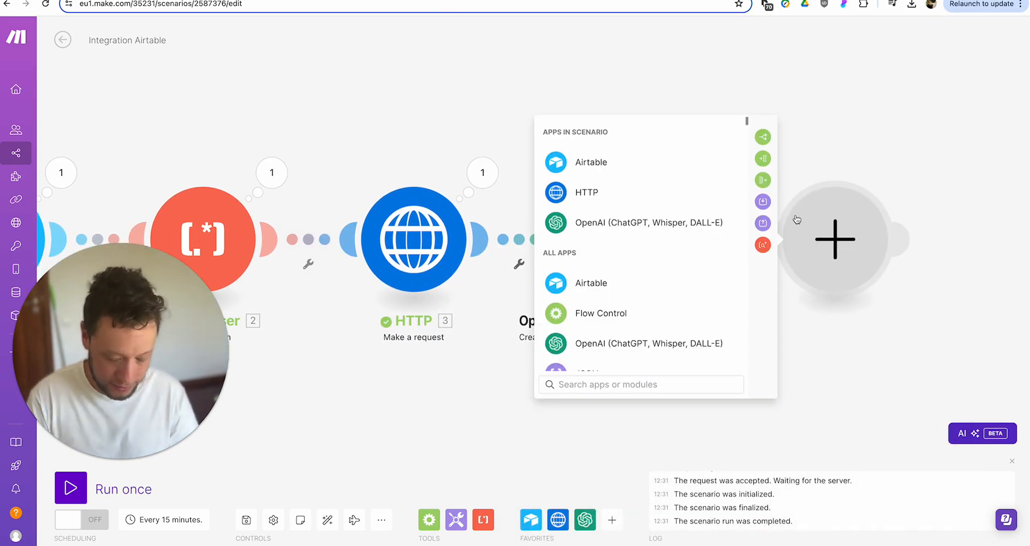
# - Add a JSON > Parse JSON module with a new data structure named 'Short form video'
pyautogui.write('parse')
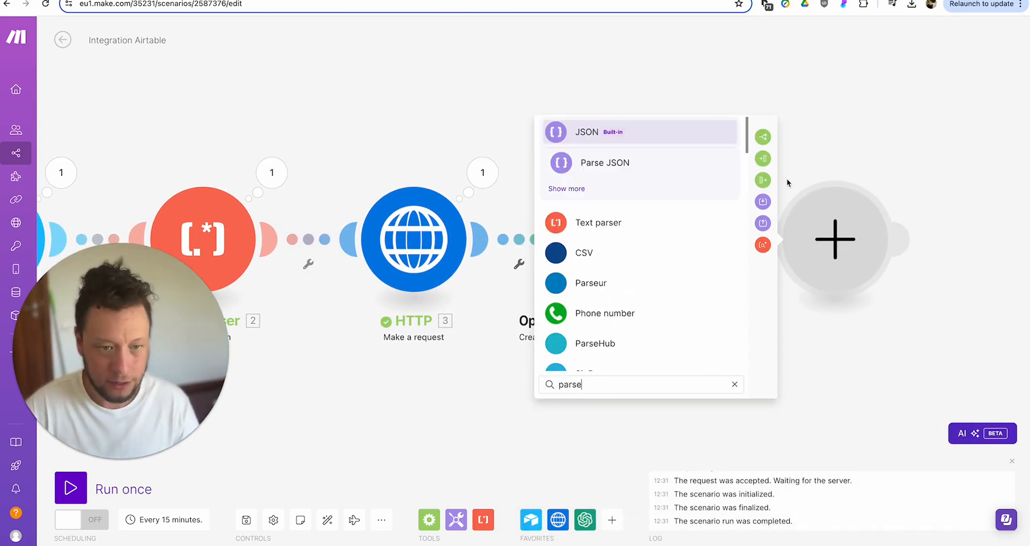
pyautogui.click(667, 170)
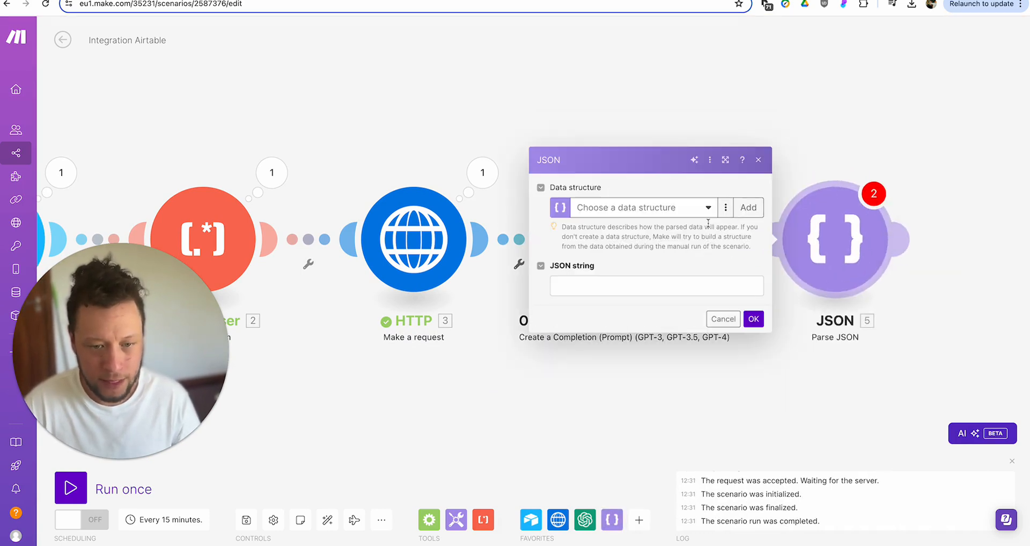
pyautogui.click(740, 209)
pyautogui.click(859, 156)
pyautogui.hotkey('ctrl', 'a')
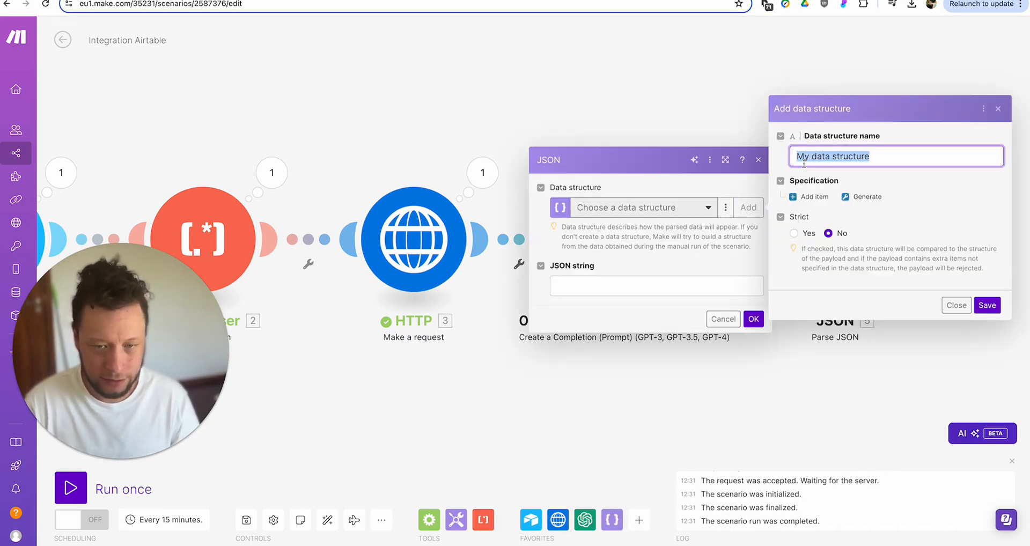
pyautogui.press('BackSpace')
pyautogui.write('Short form video')
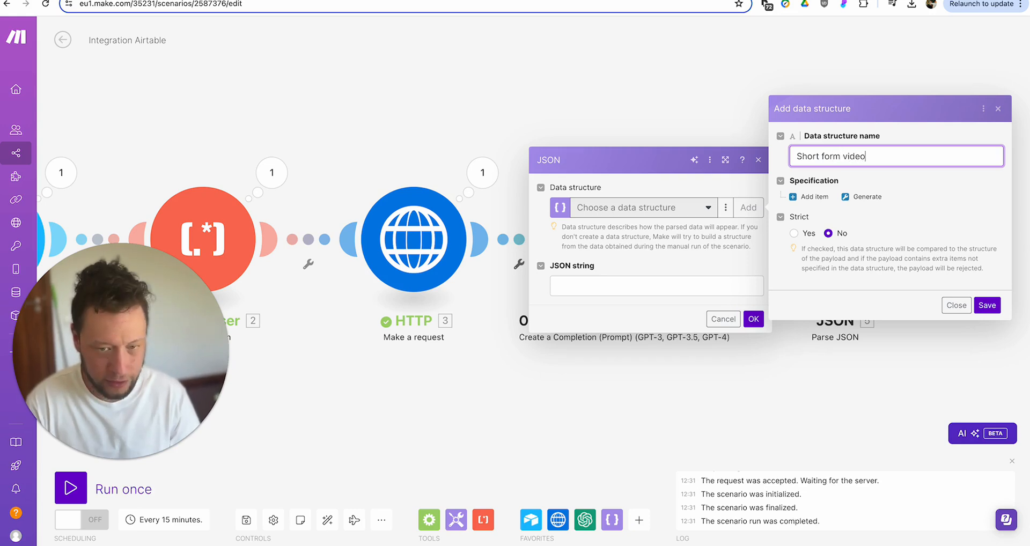
# - Generate the structure's fields from pasted sample JSON output
pyautogui.click(853, 197)
pyautogui.click(866, 187)
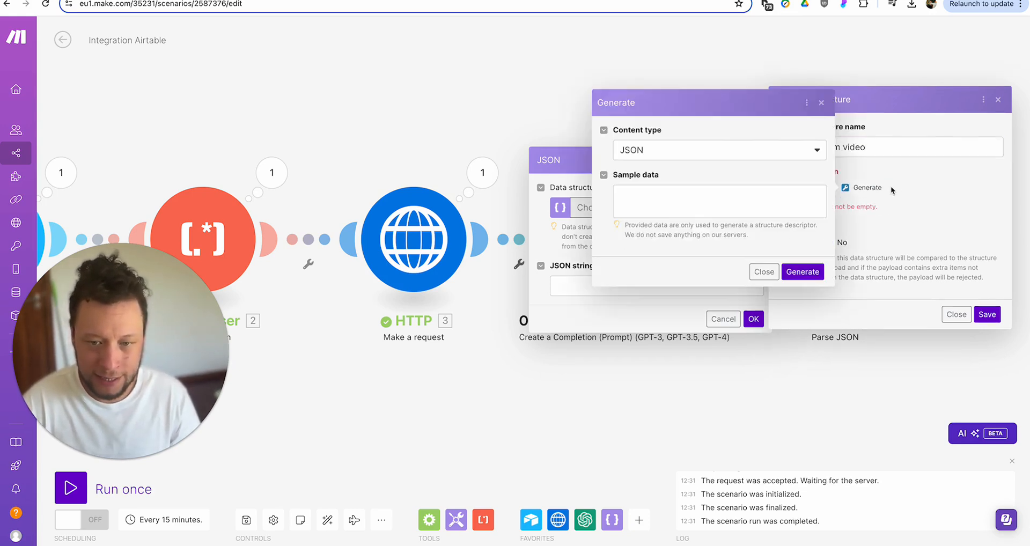
pyautogui.click(772, 202)
pyautogui.hotkey('ctrl', 'v')
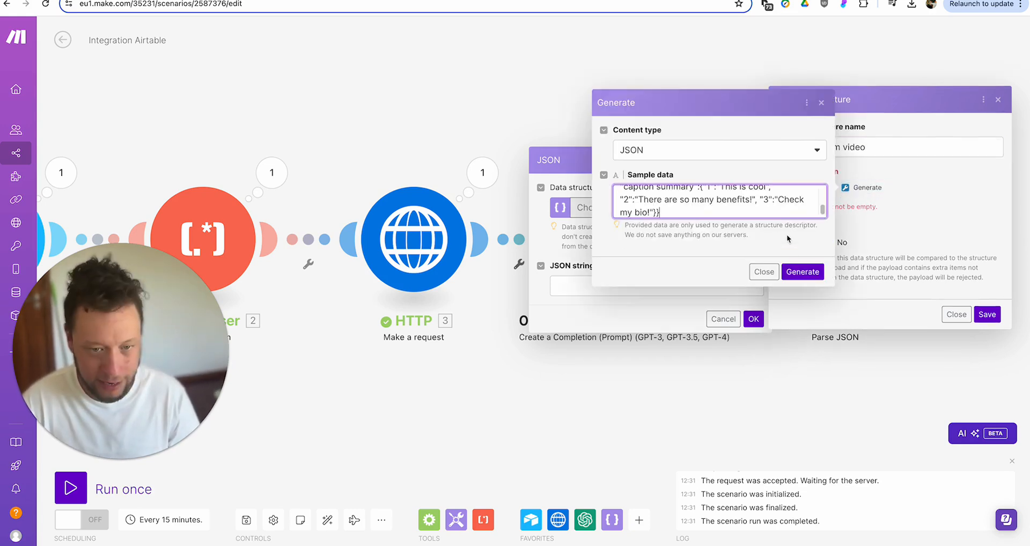
pyautogui.click(805, 271)
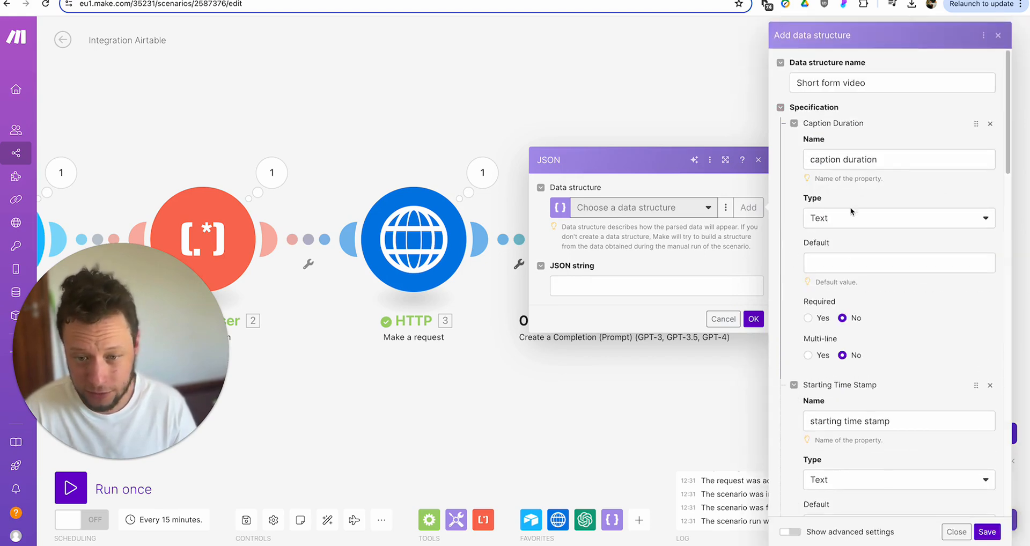
# - Set caption duration and starting time stamp to Number, then save the Short form video structure
pyautogui.click(852, 214)
pyautogui.click(844, 297)
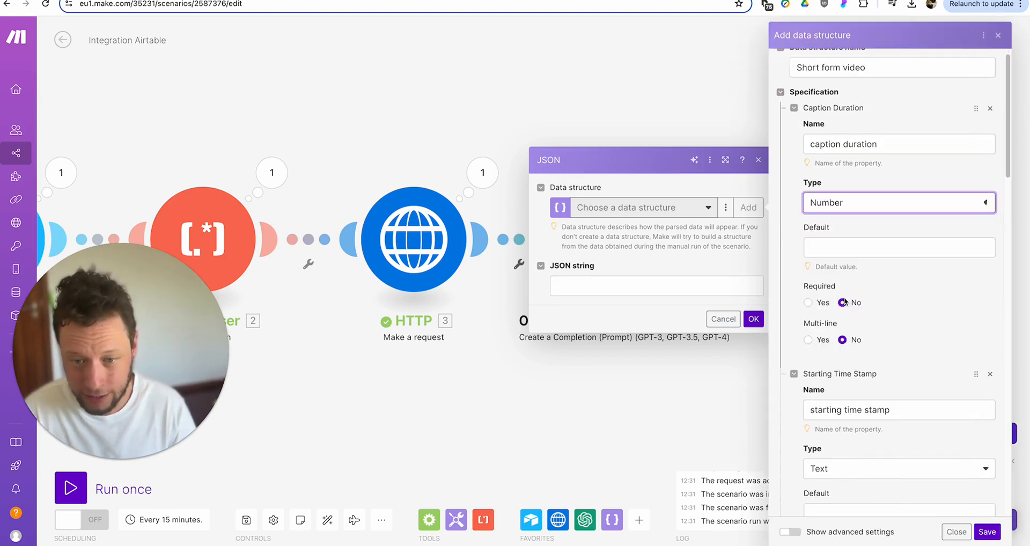
pyautogui.scroll(-3, 862, 298)
pyautogui.click(863, 292)
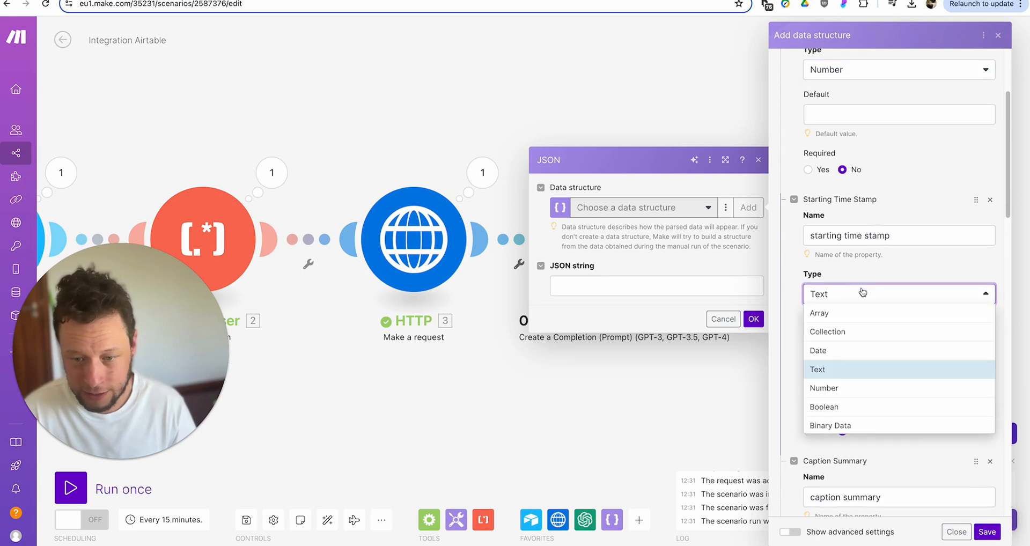
pyautogui.click(846, 388)
pyautogui.scroll(-3, 862, 338)
pyautogui.scroll(-4, 862, 338)
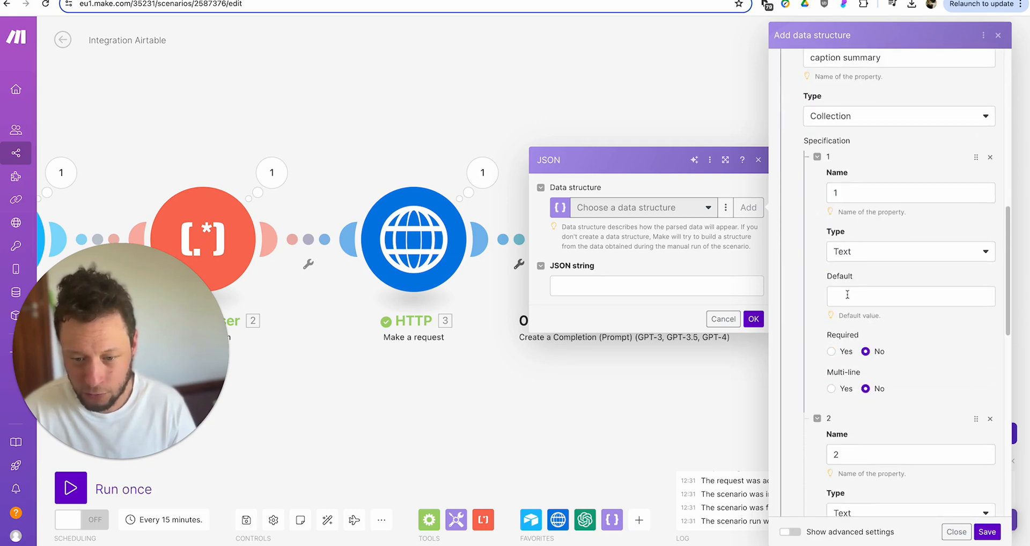
pyautogui.scroll(-10, 847, 295)
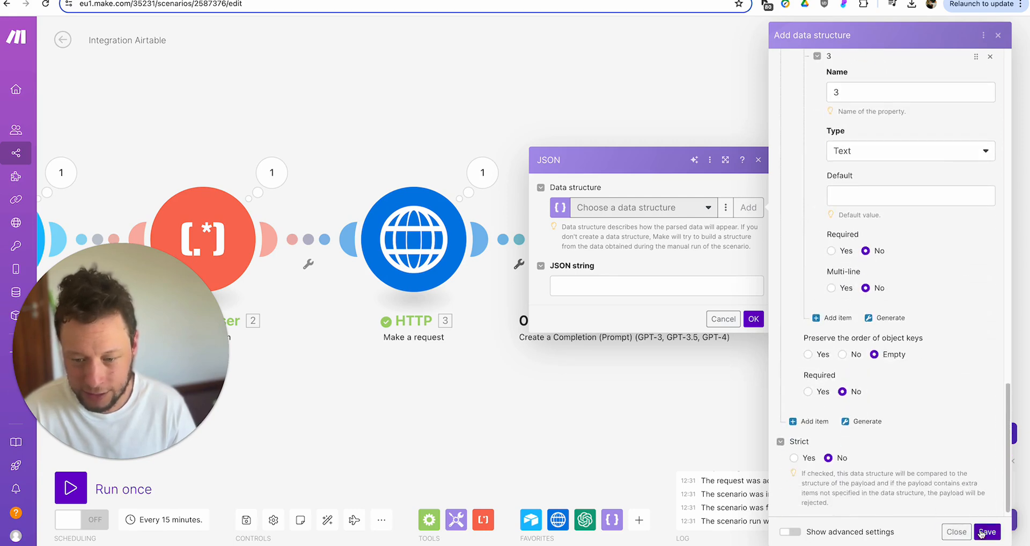
pyautogui.click(987, 532)
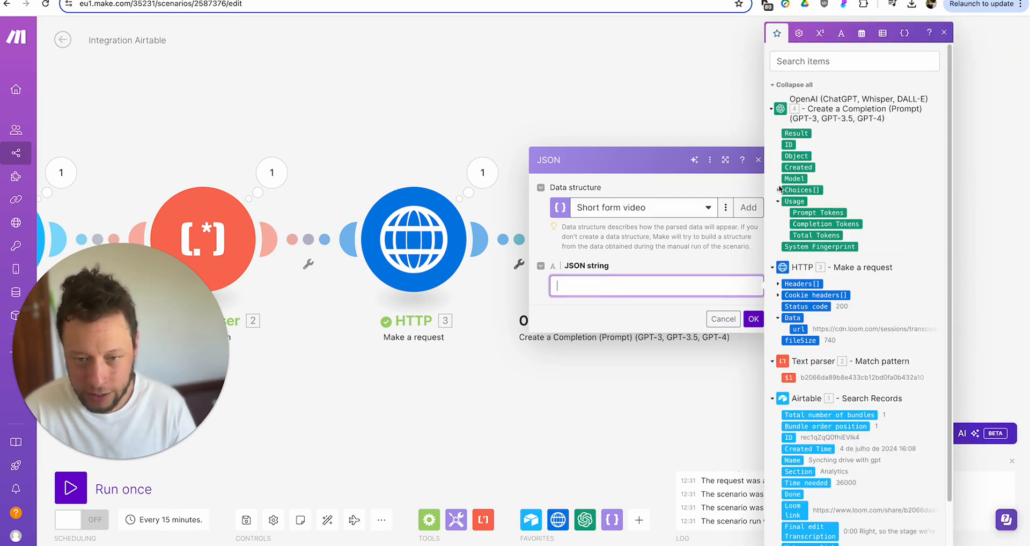
# - Map OpenAI Choices > Message > Content into the Parse JSON string field and confirm
pyautogui.click(778, 190)
pyautogui.click(786, 247)
pyautogui.click(808, 271)
pyautogui.click(755, 319)
# - Set the OpenAI module's advanced Response Format to JSON Object and save it
pyautogui.moveTo(612, 396); pyautogui.dragTo(706, 356)
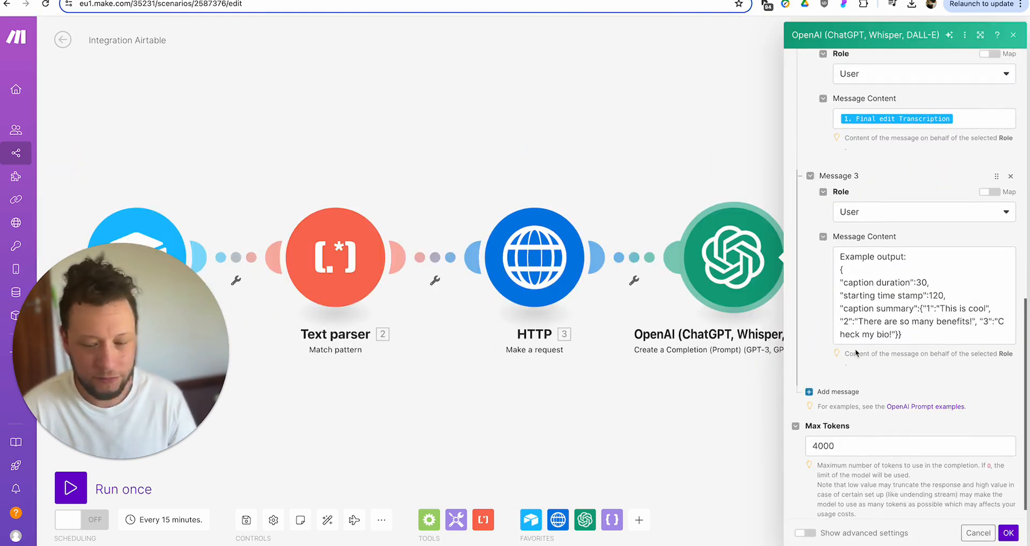
pyautogui.scroll(-1, 862, 384)
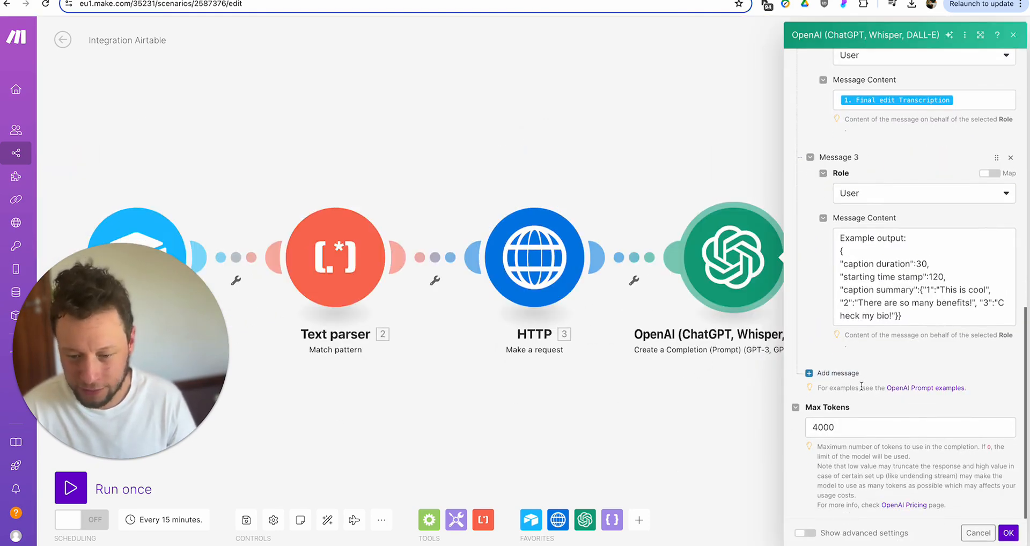
pyautogui.click(805, 533)
pyautogui.scroll(-10, 843, 234)
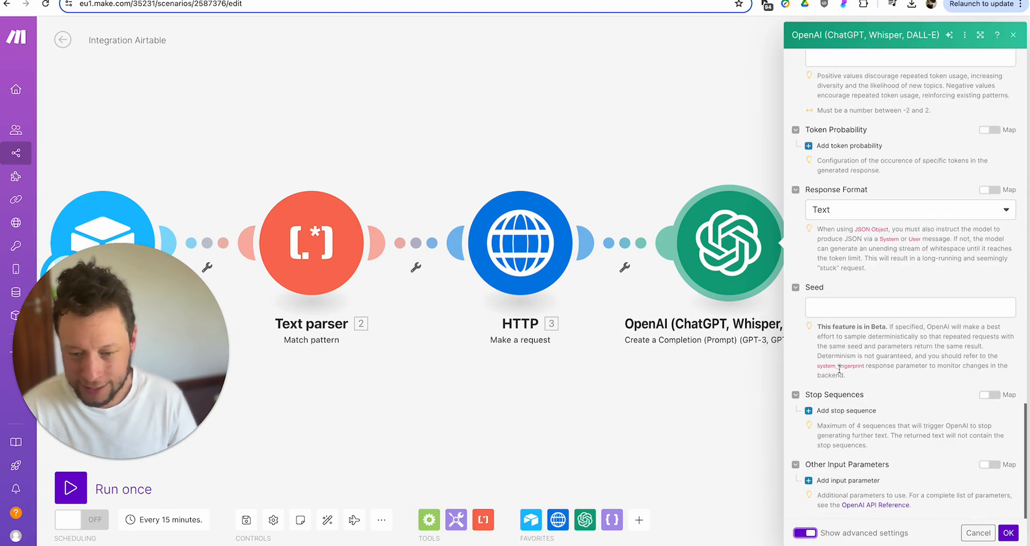
pyautogui.click(843, 214)
pyautogui.click(849, 264)
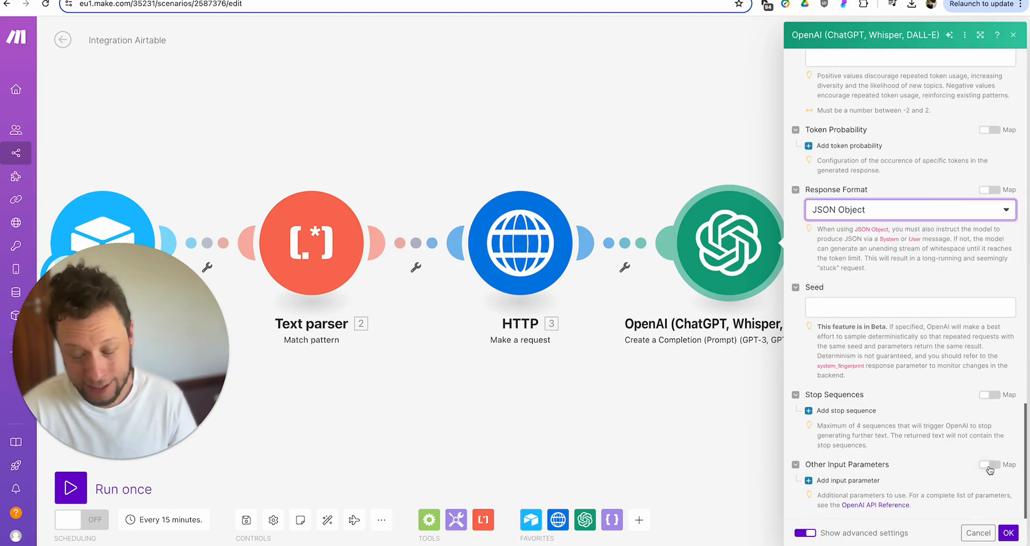
pyautogui.click(1015, 537)
# - Run the scenario once and review the Airtable record Name and HTTP module outputs
pyautogui.click(71, 498)
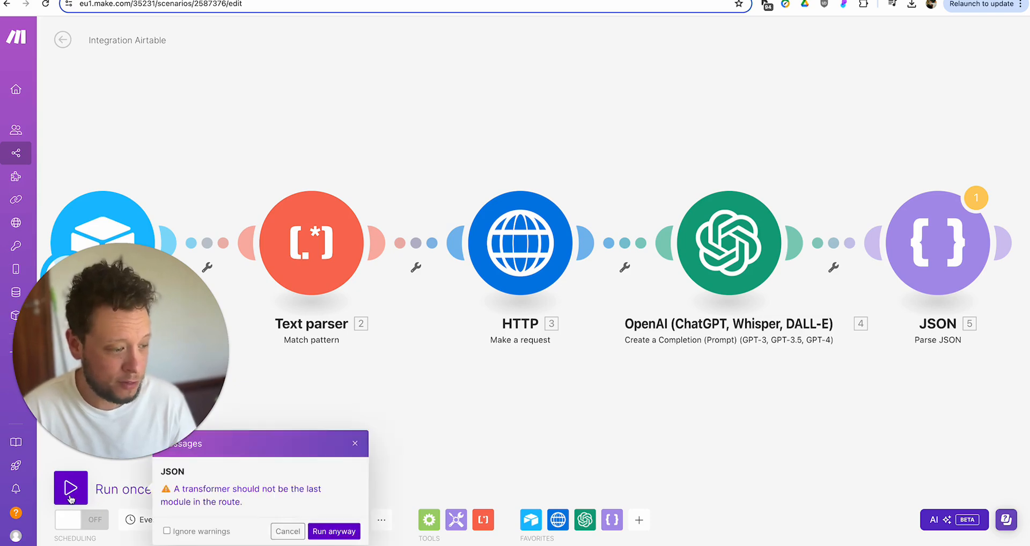
pyautogui.click(333, 531)
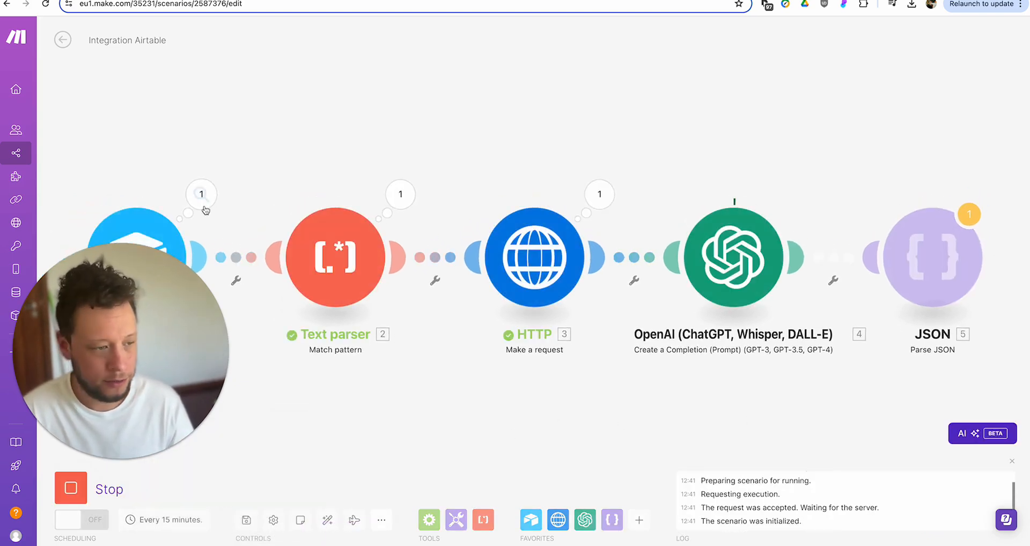
pyautogui.click(201, 197)
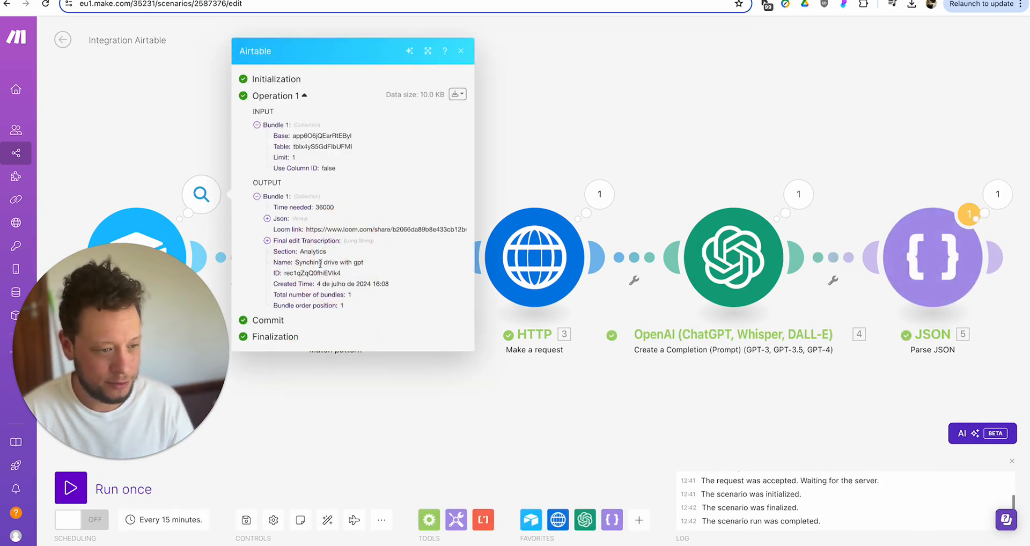
pyautogui.moveTo(314, 264); pyautogui.dragTo(371, 264)
pyautogui.tripleClick(349, 263)
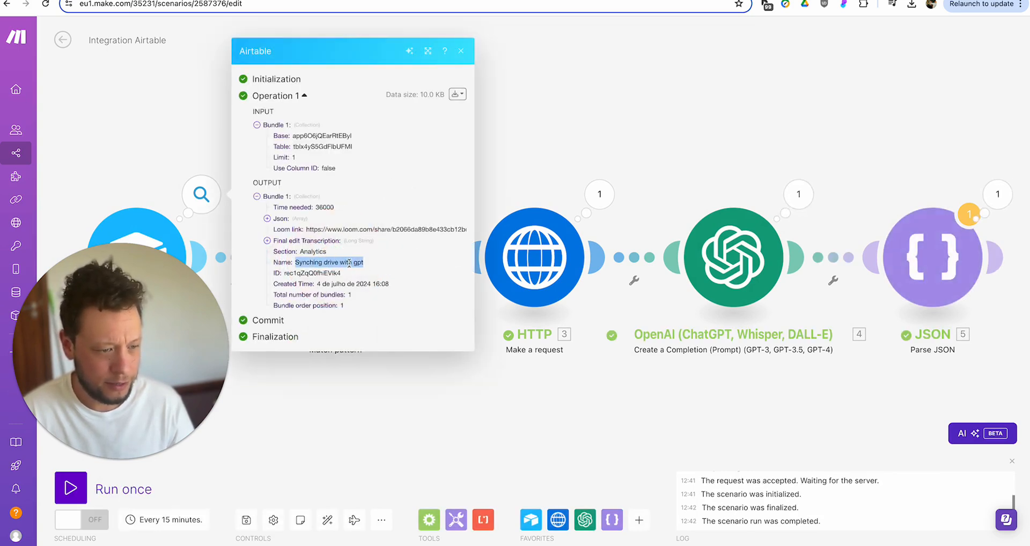
pyautogui.click(559, 149)
pyautogui.click(598, 195)
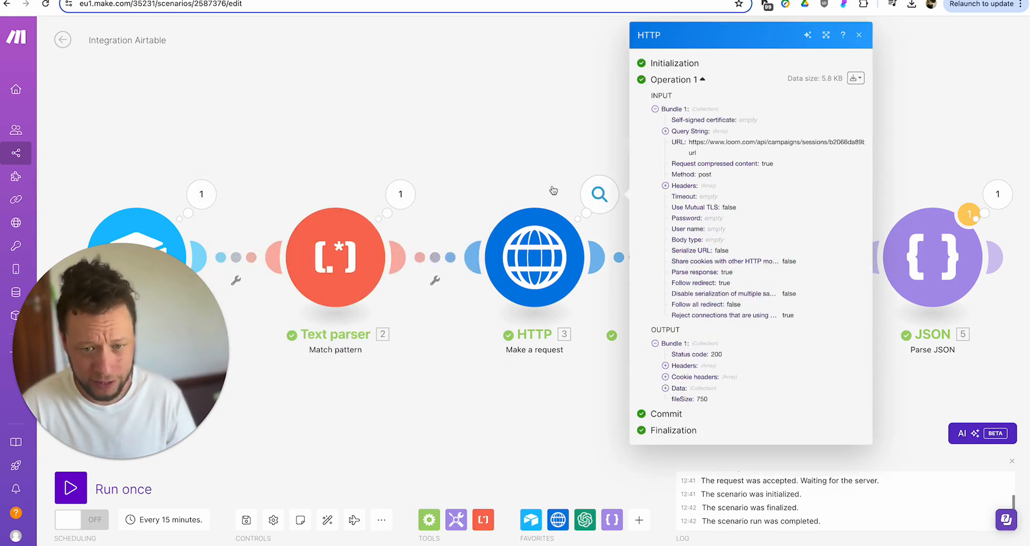
pyautogui.click(595, 193)
# - Check the parsed JSON output (duration 10, start 37, captions), then reopen the OpenAI settings
pyautogui.moveTo(913, 155); pyautogui.dragTo(701, 172)
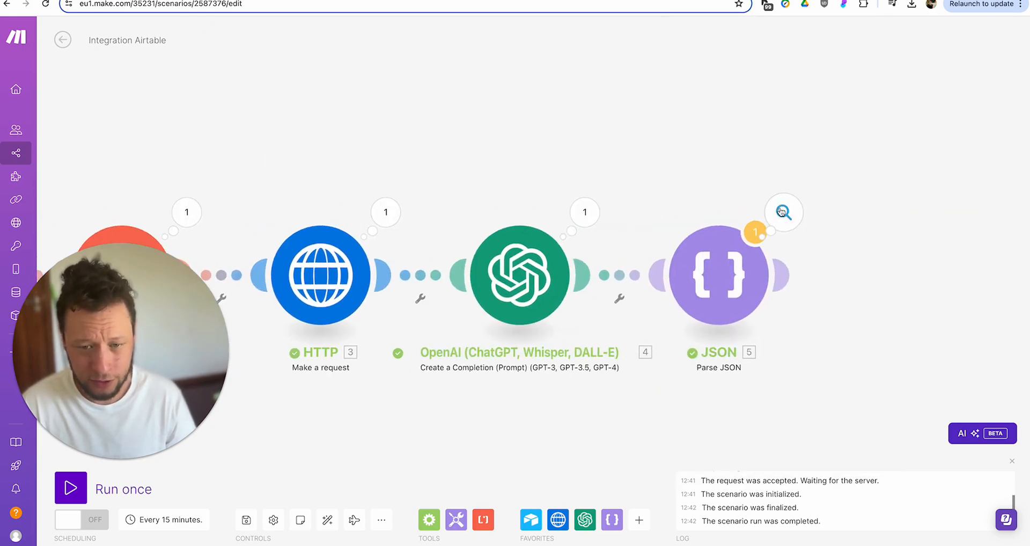
pyautogui.click(782, 212)
pyautogui.moveTo(866, 165); pyautogui.dragTo(924, 189)
pyautogui.doubleClick(929, 176)
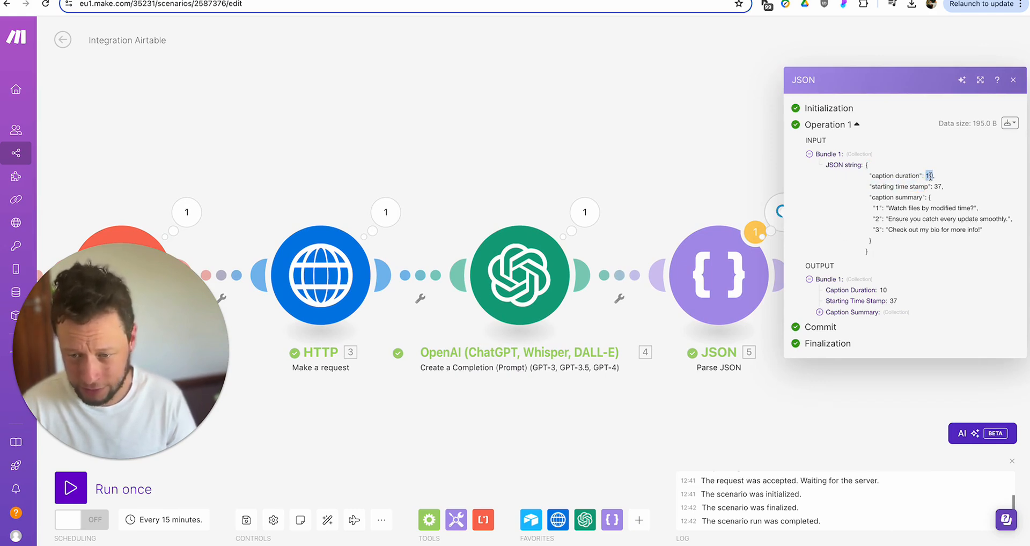
pyautogui.click(941, 187)
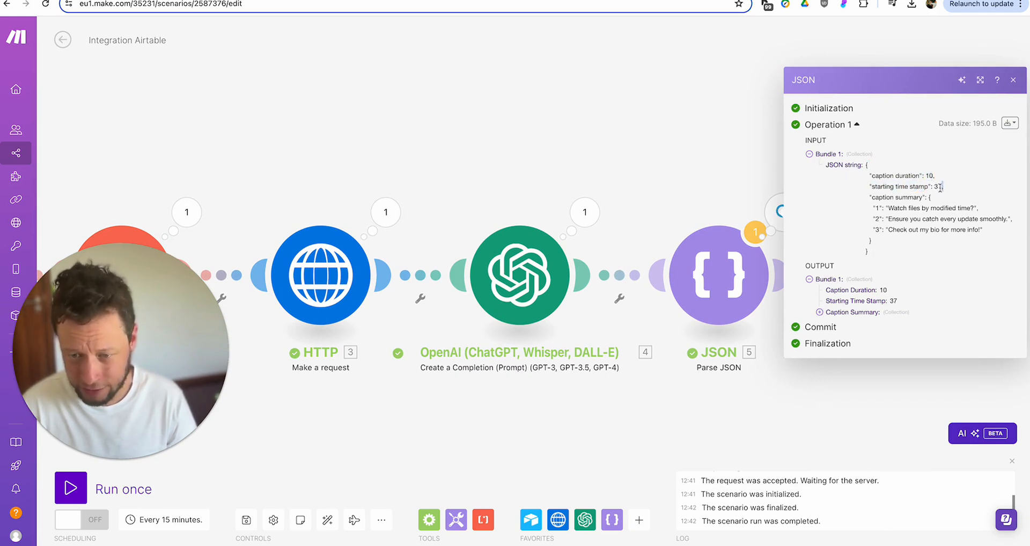
pyautogui.moveTo(887, 209); pyautogui.dragTo(987, 222)
pyautogui.moveTo(888, 208); pyautogui.dragTo(976, 210)
pyautogui.click(919, 219)
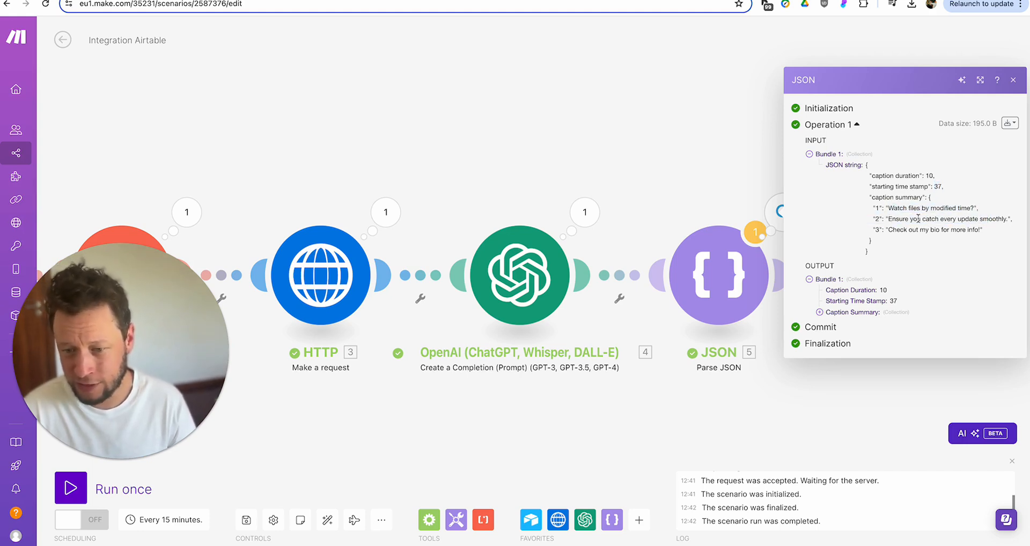
pyautogui.moveTo(890, 221); pyautogui.dragTo(957, 230)
pyautogui.click(688, 188)
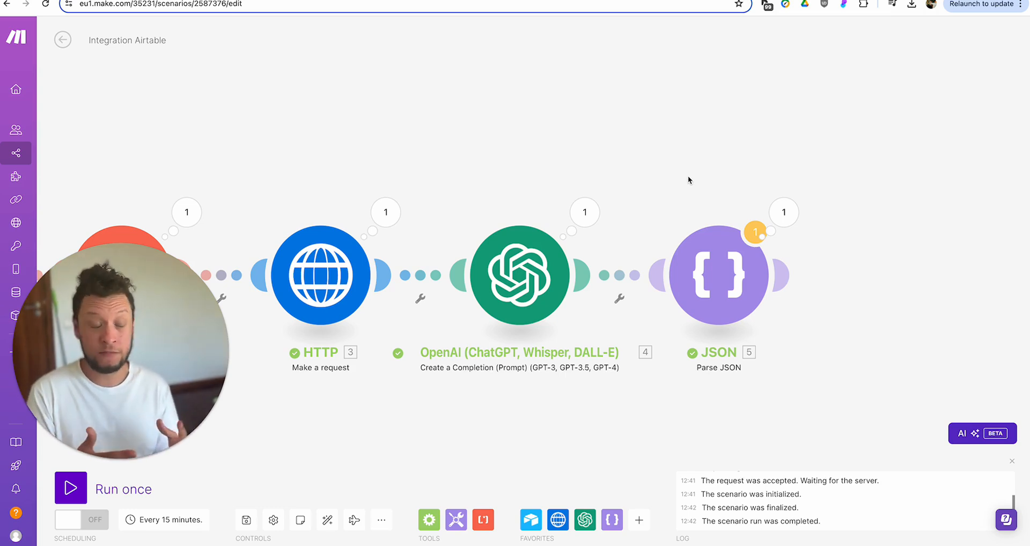
pyautogui.click(537, 265)
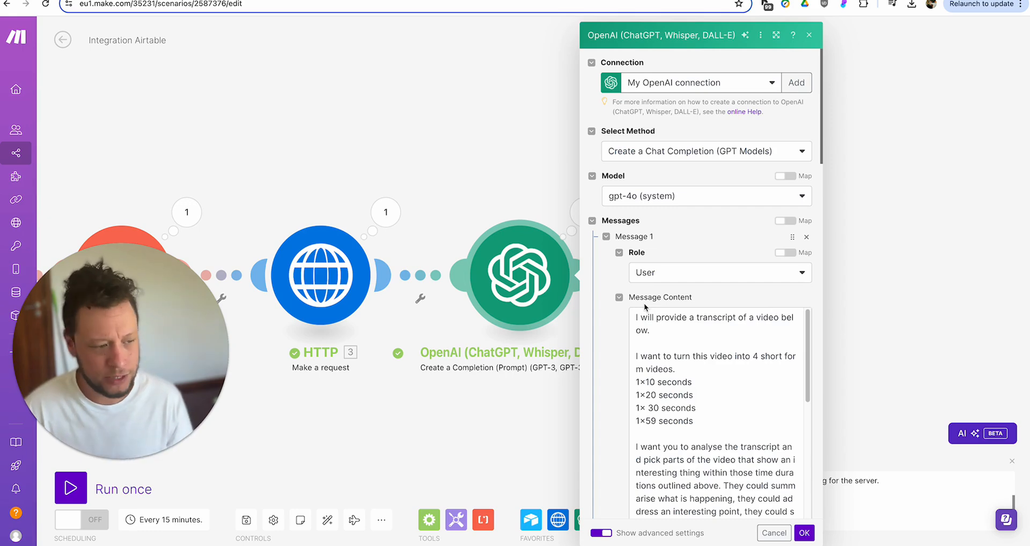
# - Close the OpenAI settings, pan across the scenario, and briefly reopen and close the OpenAI module
pyautogui.click(550, 124)
pyautogui.moveTo(516, 135); pyautogui.dragTo(798, 93)
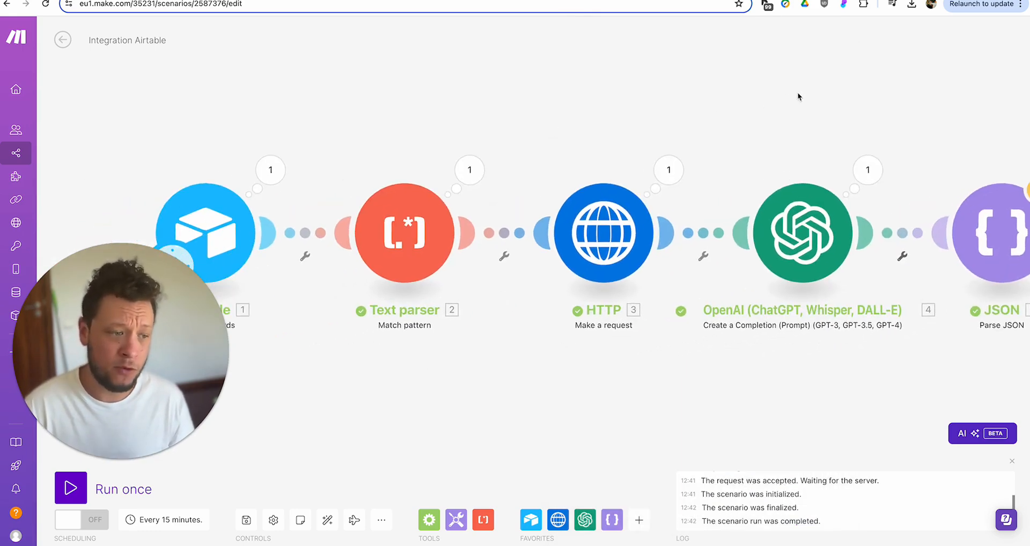
pyautogui.click(238, 222)
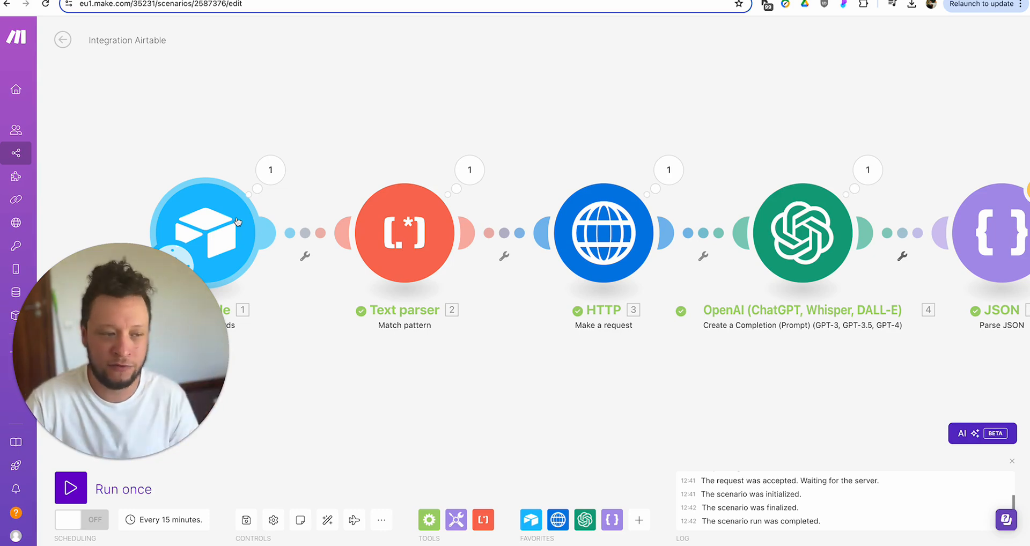
pyautogui.moveTo(462, 136); pyautogui.dragTo(341, 136)
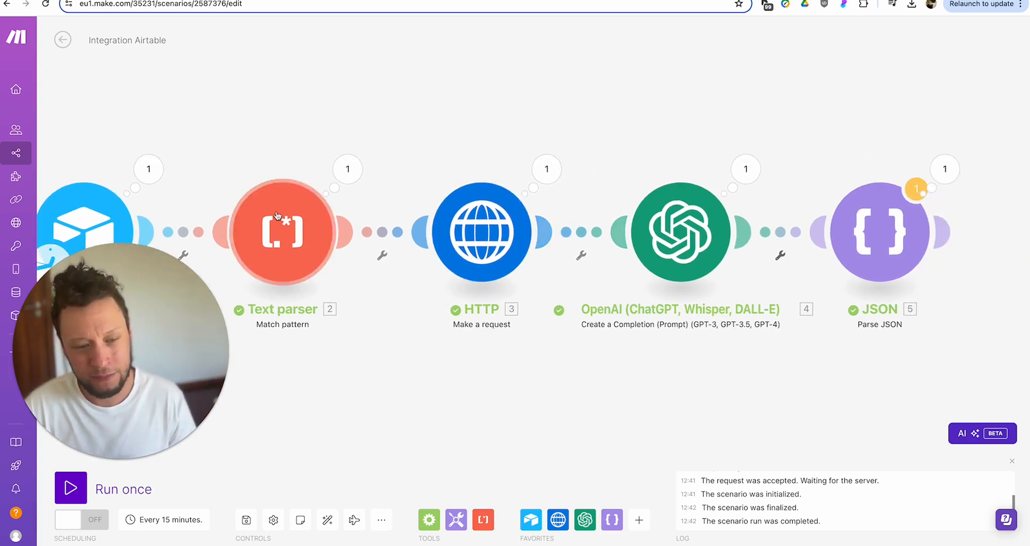
pyautogui.click(677, 232)
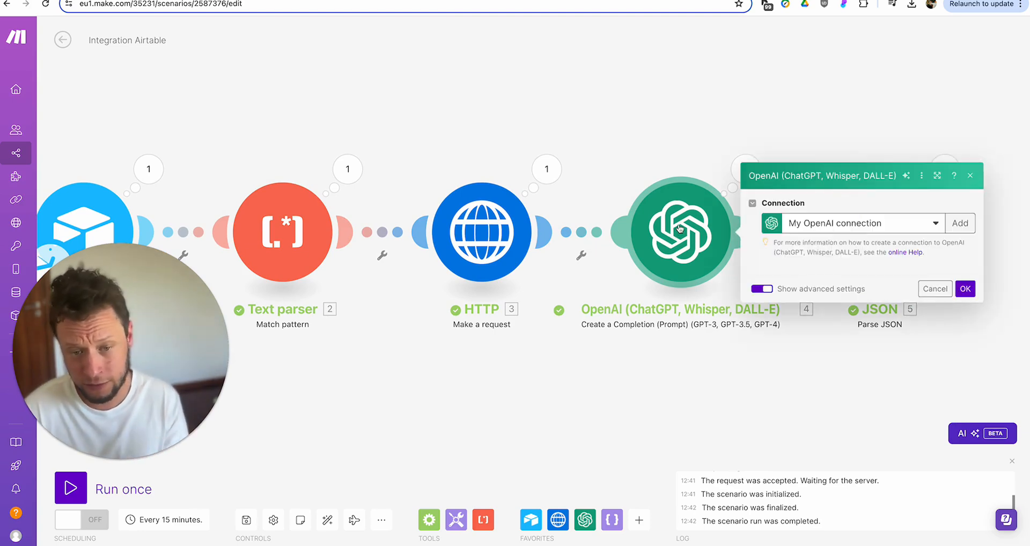
pyautogui.scroll(-5, 863, 326)
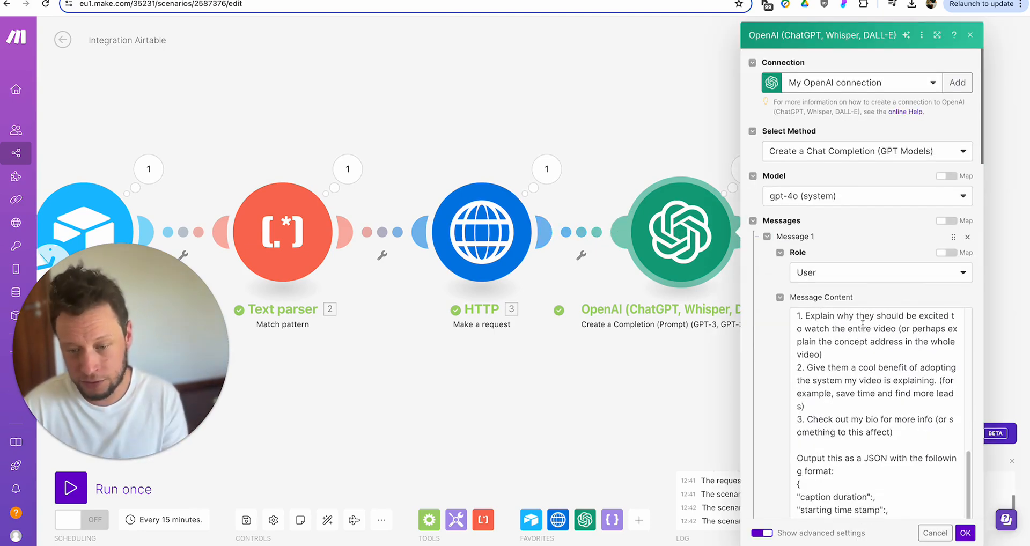
pyautogui.click(672, 396)
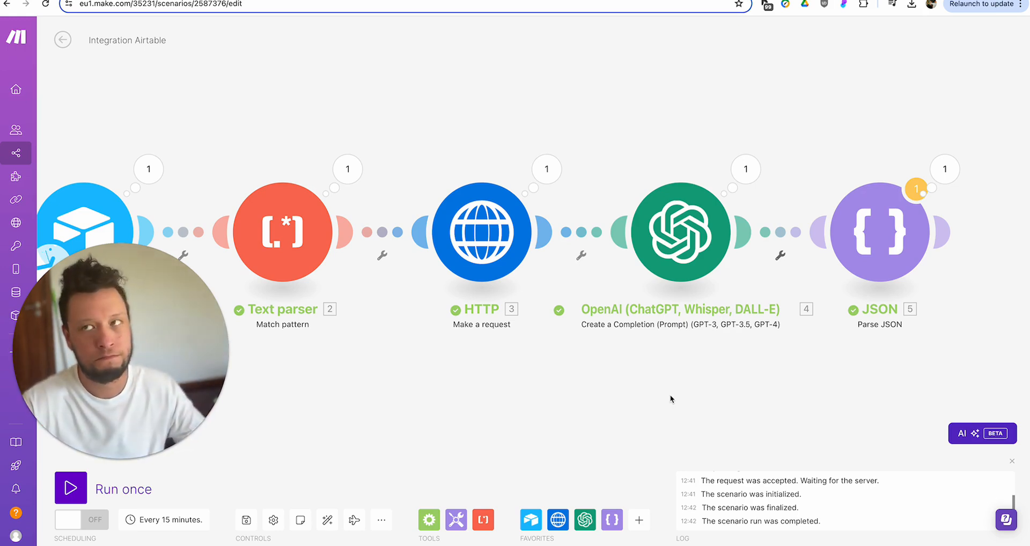
pyautogui.moveTo(746, 352); pyautogui.dragTo(637, 368)
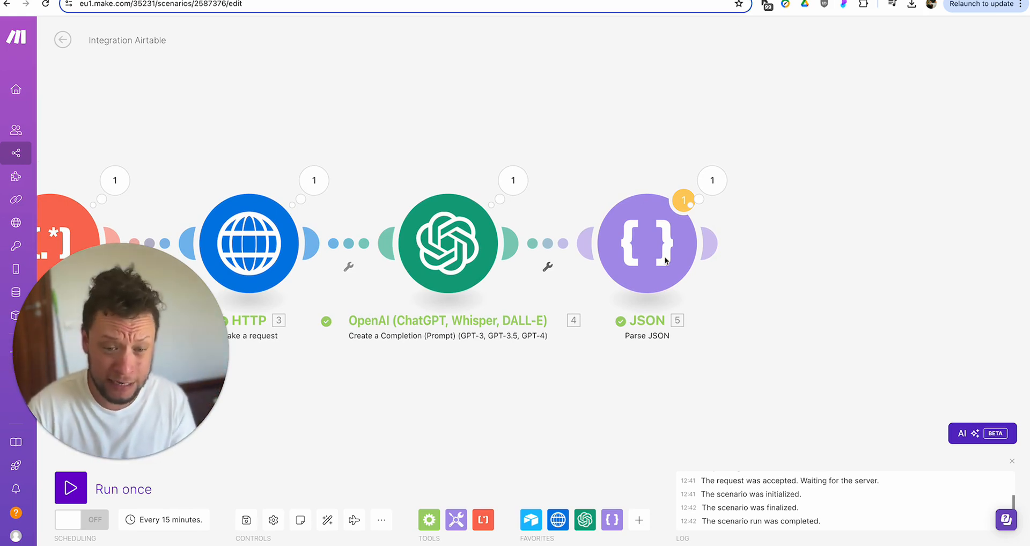
# - Recheck the prompt's four clip duration lines, then add and discard a module after JSON
pyautogui.click(711, 248)
pyautogui.click(480, 221)
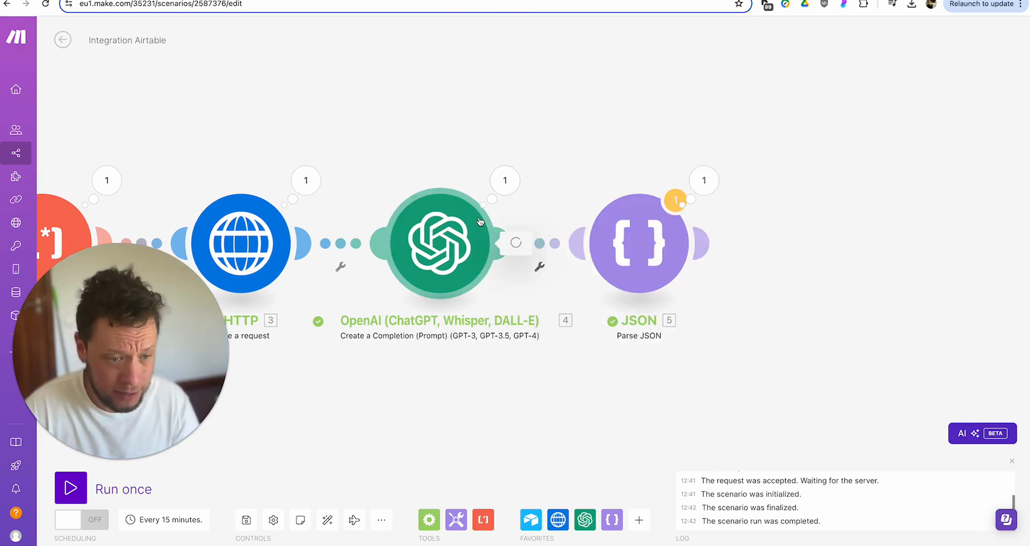
pyautogui.moveTo(570, 387); pyautogui.dragTo(605, 419)
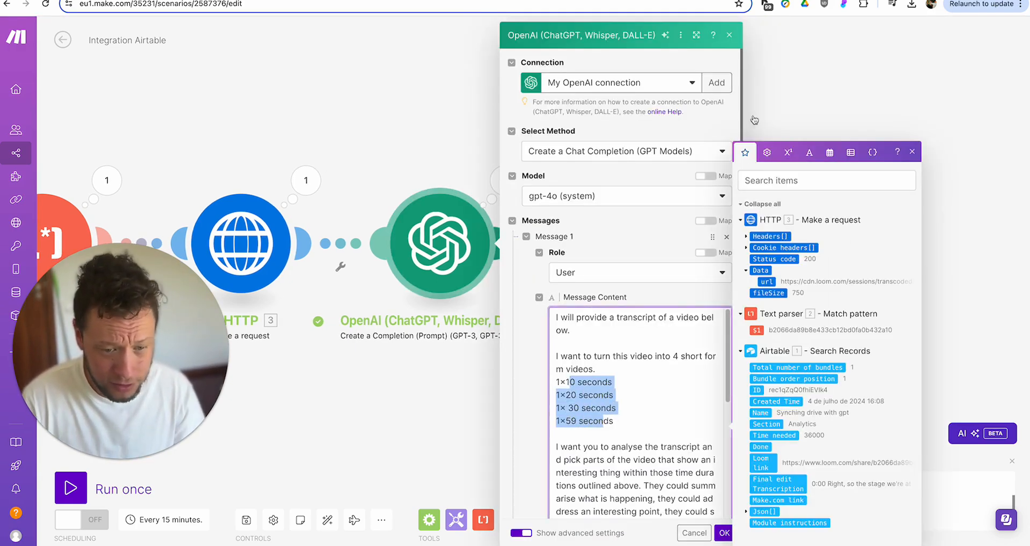
pyautogui.click(729, 35)
pyautogui.click(703, 247)
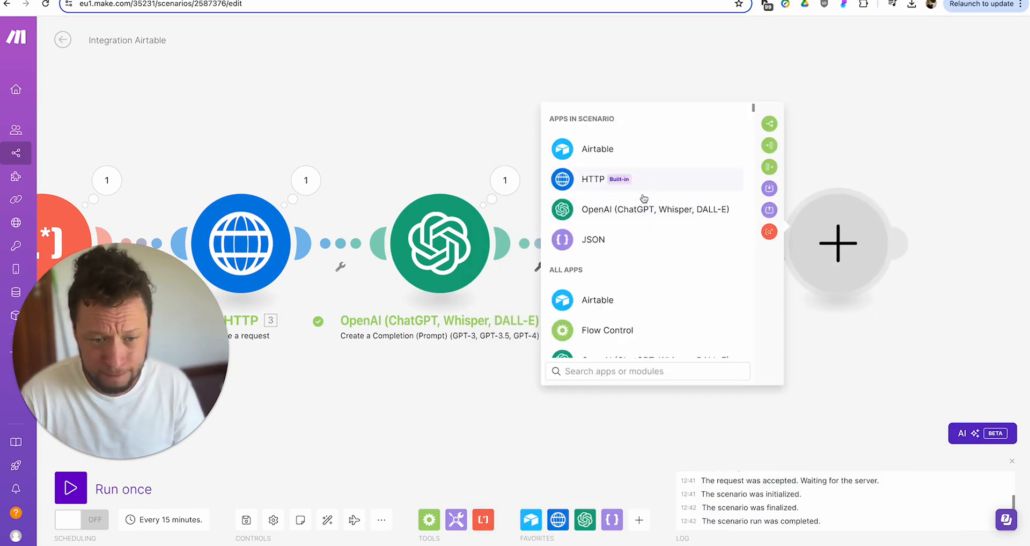
pyautogui.click(959, 393)
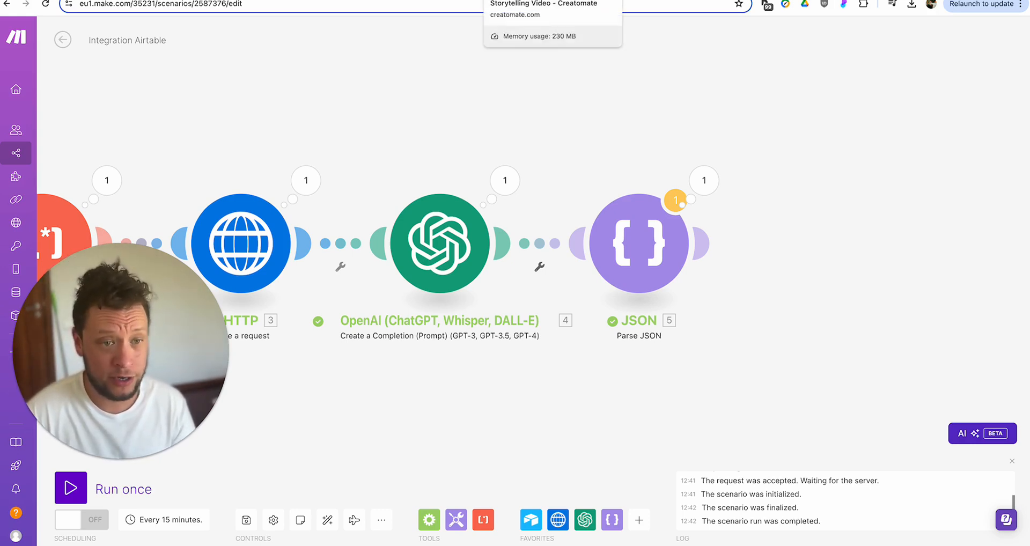
# - Switch to the Creatomate Storytelling Video template and inspect its Text-1, Text-2 and Text-3 caption layers
pyautogui.click(536, 0)
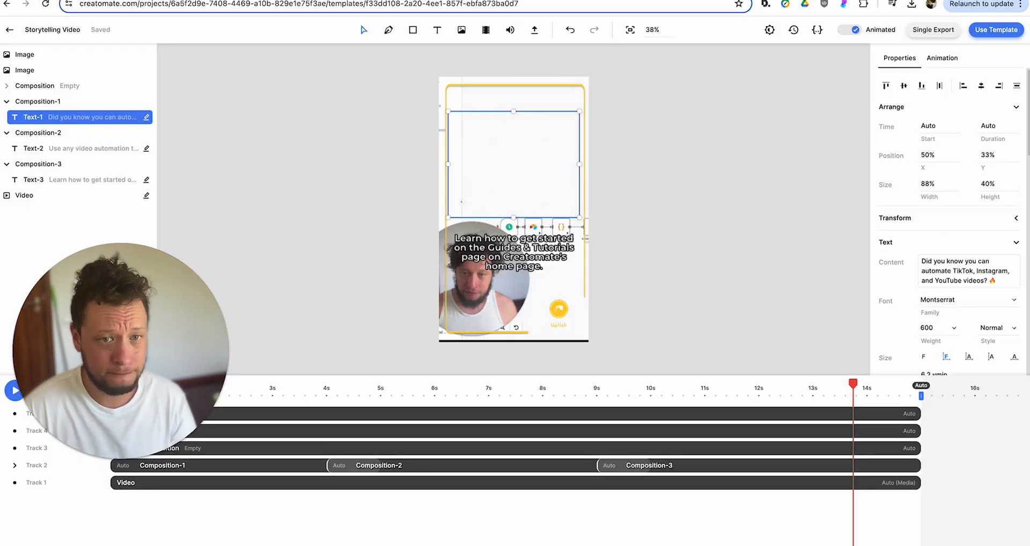
pyautogui.click(323, 102)
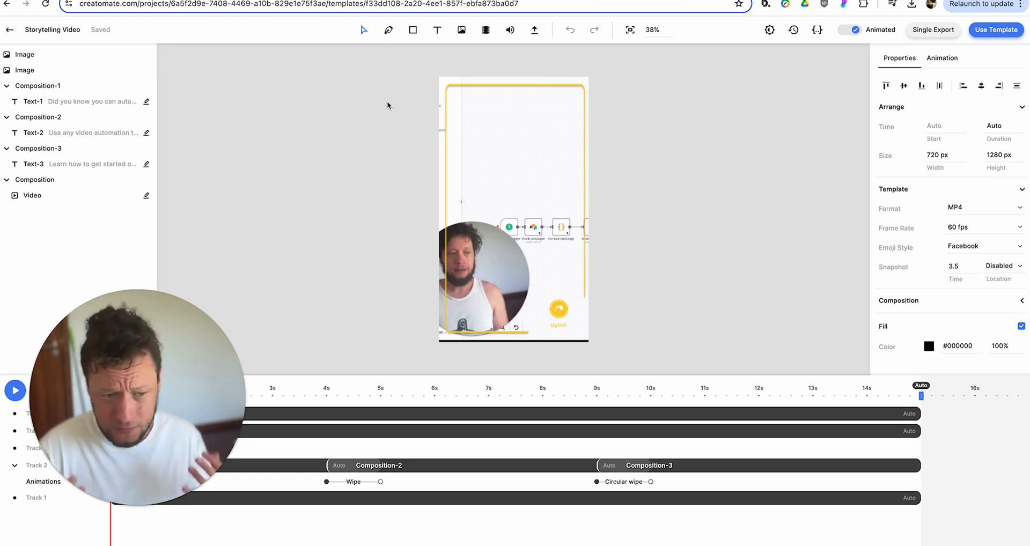
pyautogui.click(70, 104)
pyautogui.click(76, 136)
pyautogui.click(74, 162)
pyautogui.click(76, 135)
pyautogui.click(88, 106)
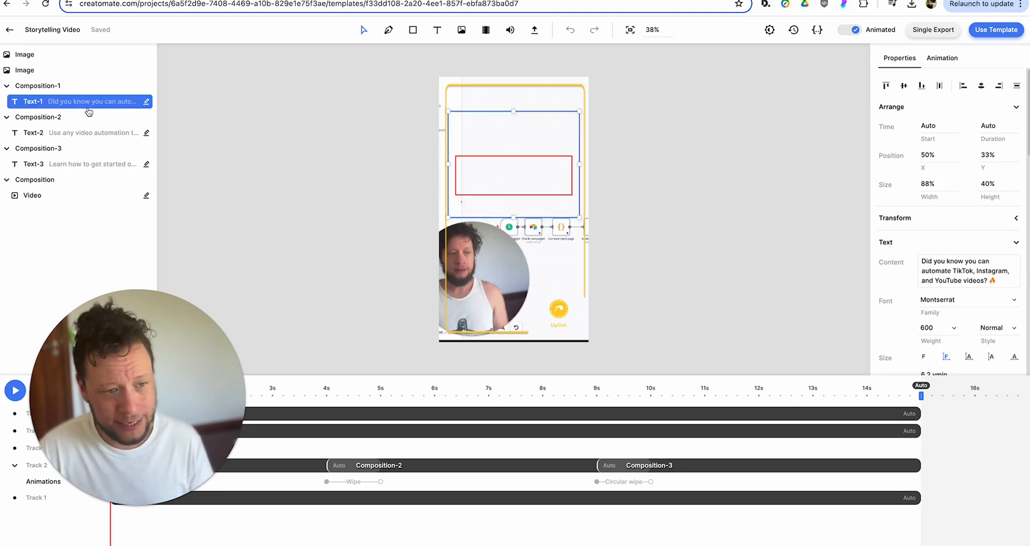
# - Select the Text-1 caption text, then bring up the Use Template options
pyautogui.tripleClick(936, 268)
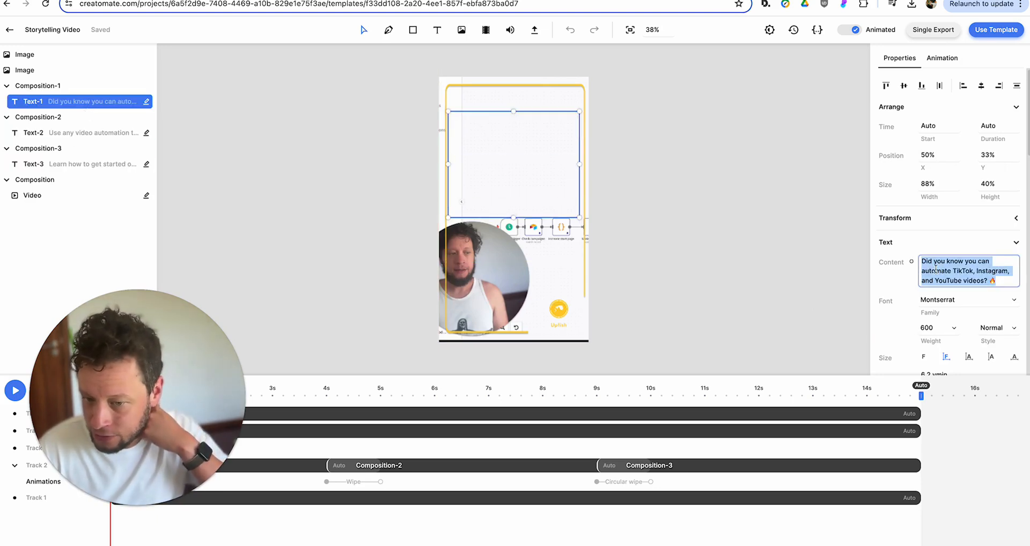
pyautogui.click(377, 212)
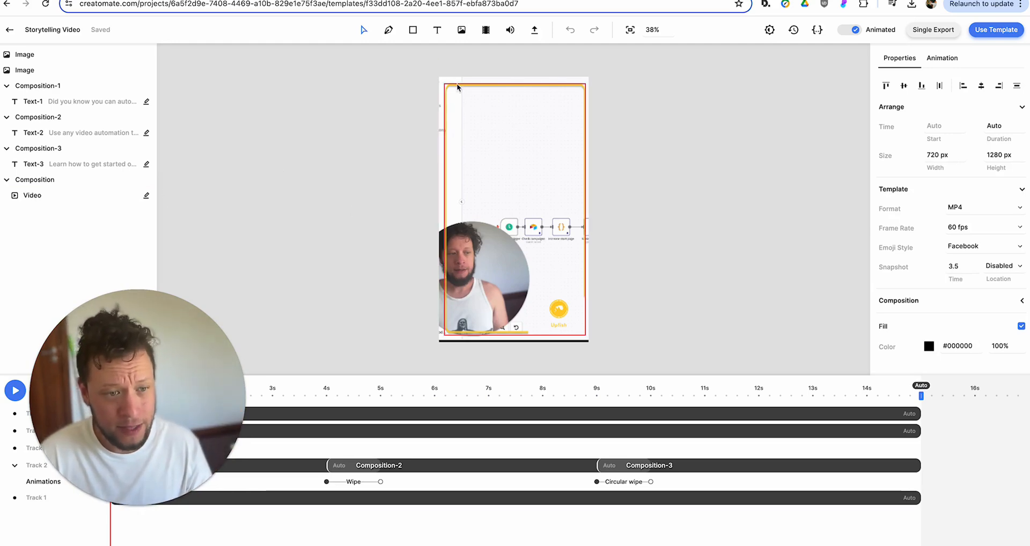
pyautogui.click(996, 30)
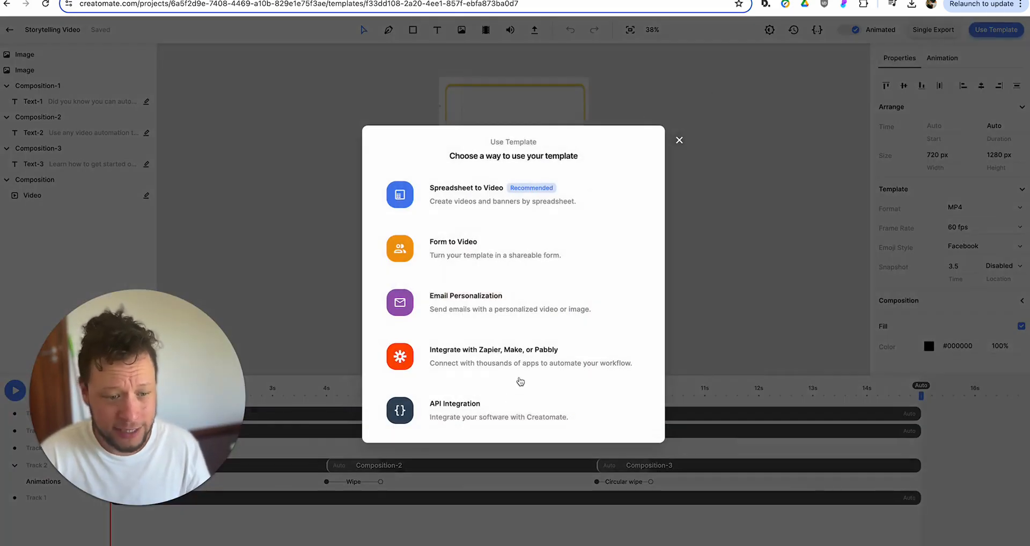
# - Review the API Integration curl example's render URL, Text-1/Text-2 values and video source, then close it
pyautogui.click(466, 417)
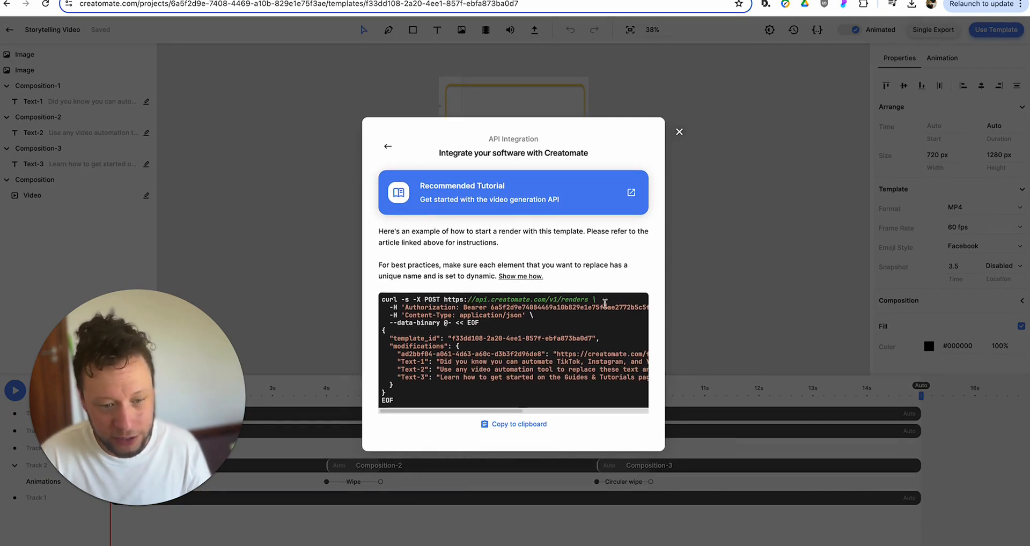
pyautogui.moveTo(591, 299); pyautogui.dragTo(473, 302)
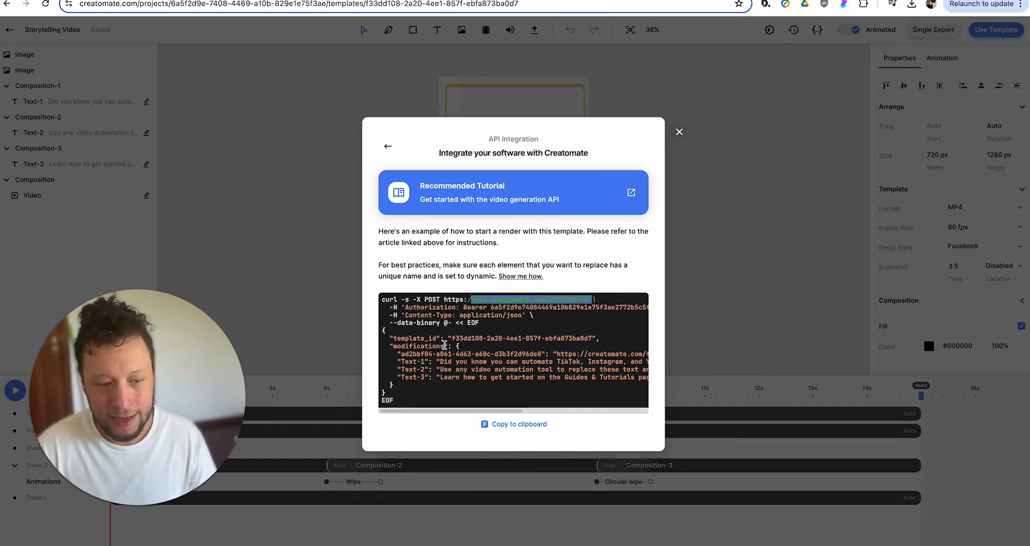
pyautogui.moveTo(436, 361); pyautogui.dragTo(487, 366)
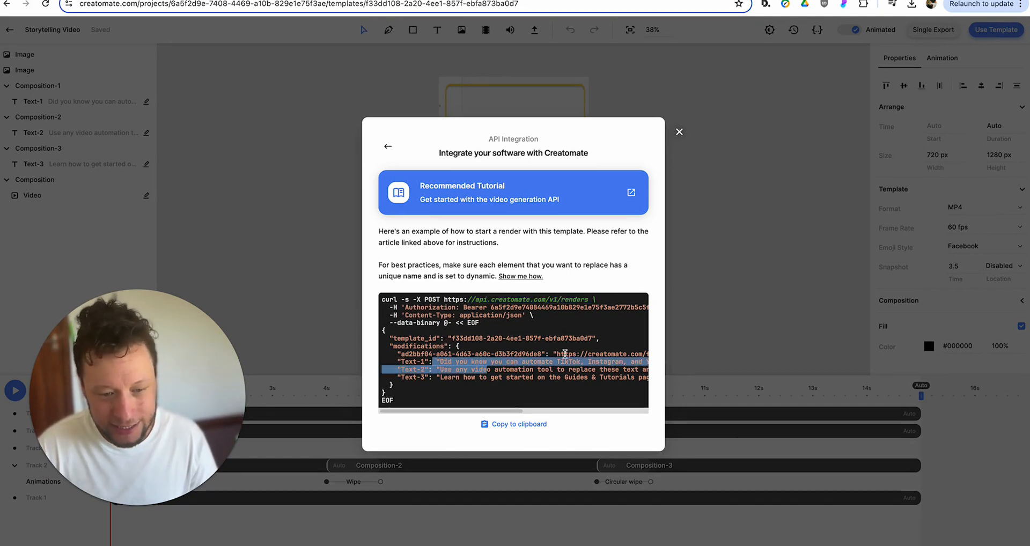
pyautogui.moveTo(563, 354); pyautogui.dragTo(599, 354)
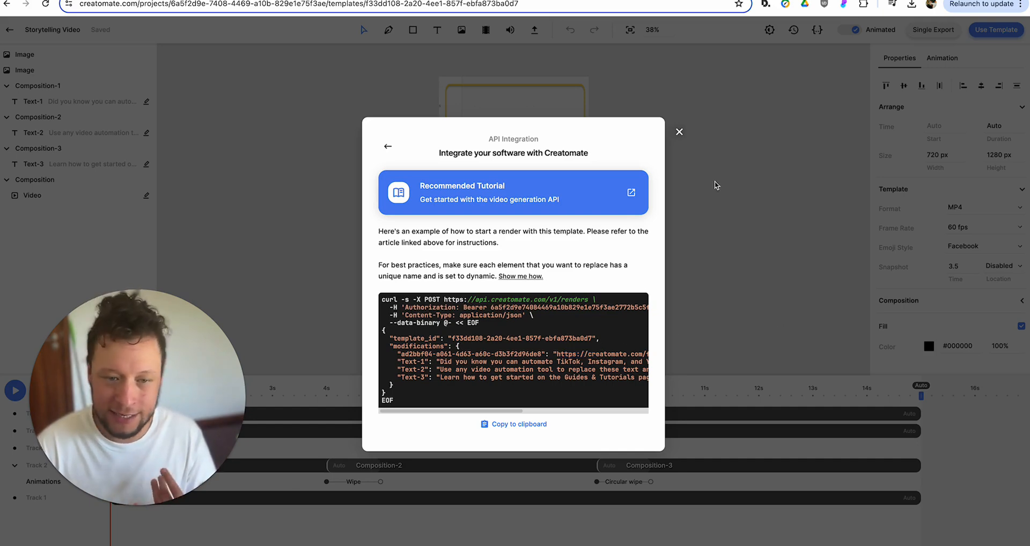
pyautogui.click(680, 132)
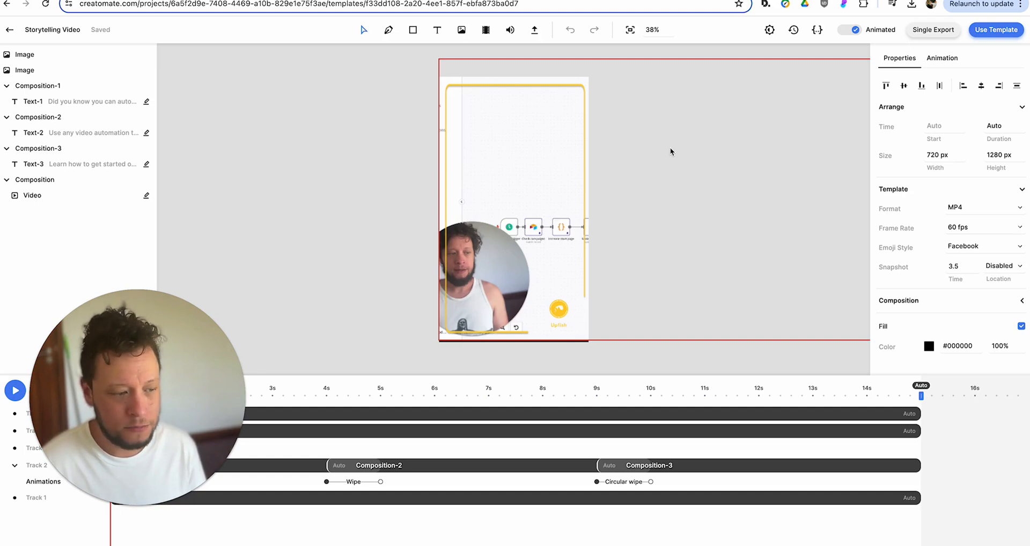
# - Select the background image layer and the Composition containing the video in the editor
pyautogui.scroll(2, 313, 125)
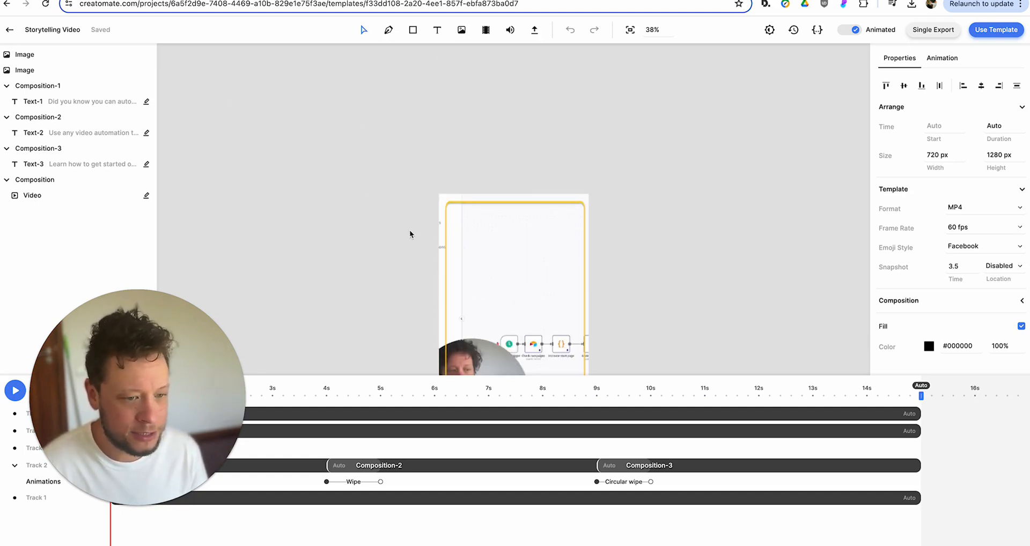
pyautogui.scroll(-2, 410, 231)
pyautogui.click(470, 184)
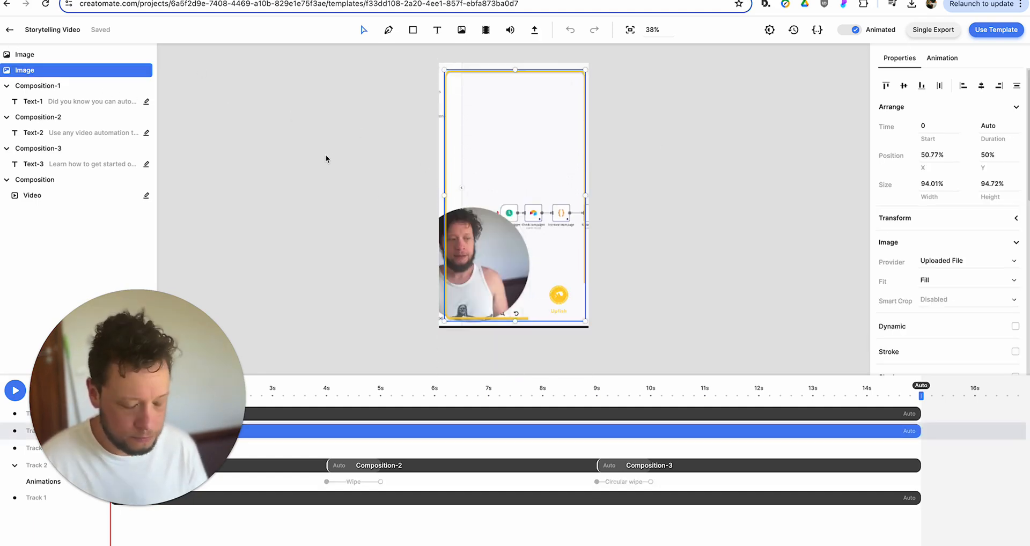
pyautogui.click(443, 64)
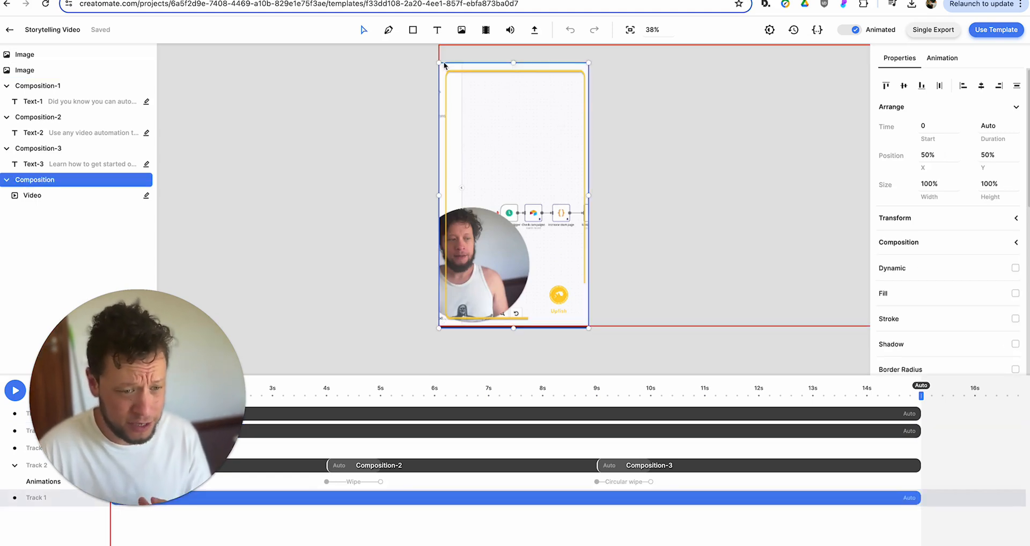
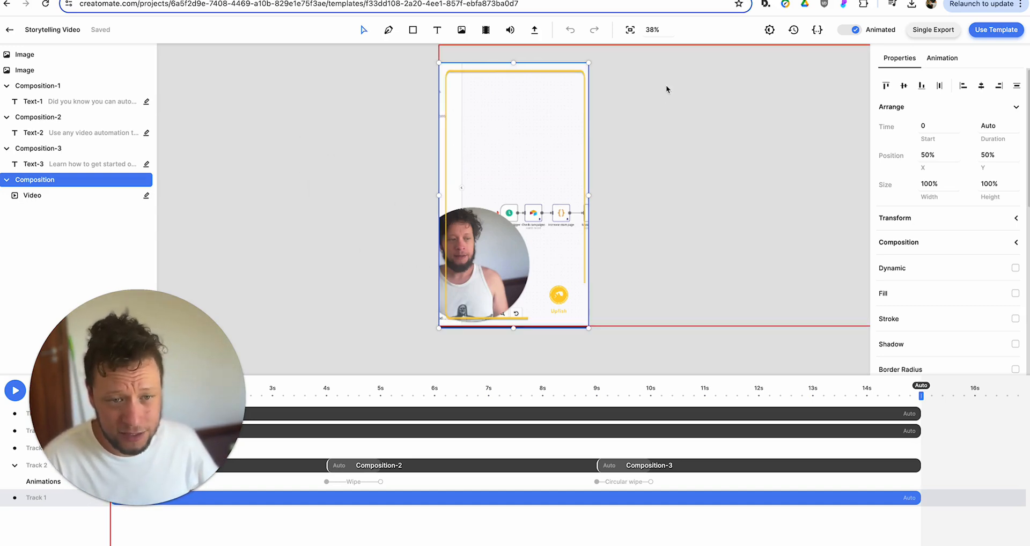
# - Nudge the video composition down to Y 52.64% and return to the Templates list
pyautogui.moveTo(656, 79)
pyautogui.mouseDown()
pyautogui.moveTo(587, 124)
pyautogui.moveTo(536, 82)
pyautogui.moveTo(691, 53)
pyautogui.moveTo(669, 87)
pyautogui.moveTo(655, 83)
pyautogui.mouseUp()
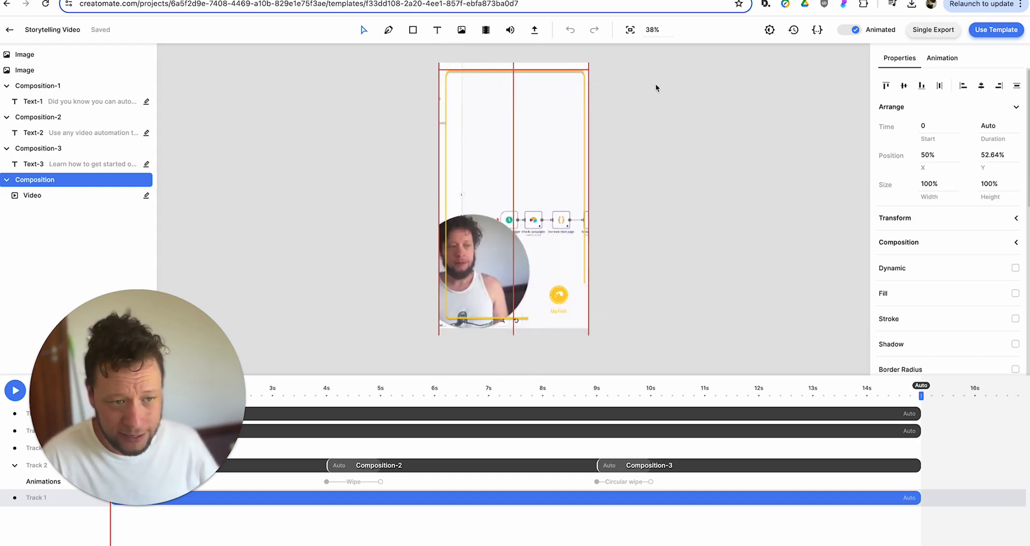
pyautogui.click(323, 177)
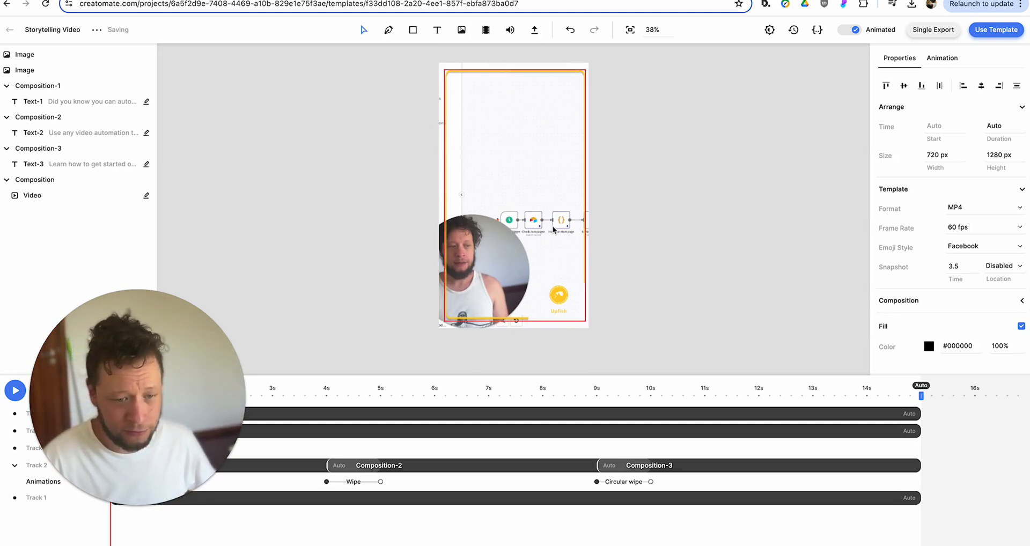
pyautogui.click(559, 296)
pyautogui.click(663, 290)
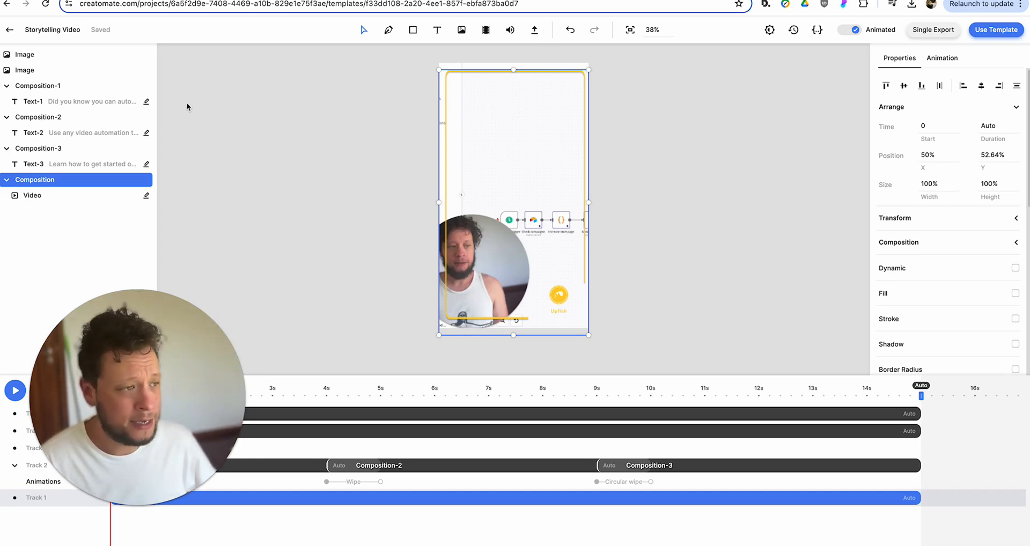
pyautogui.scroll(4, 183, 101)
pyautogui.scroll(-4, 338, 308)
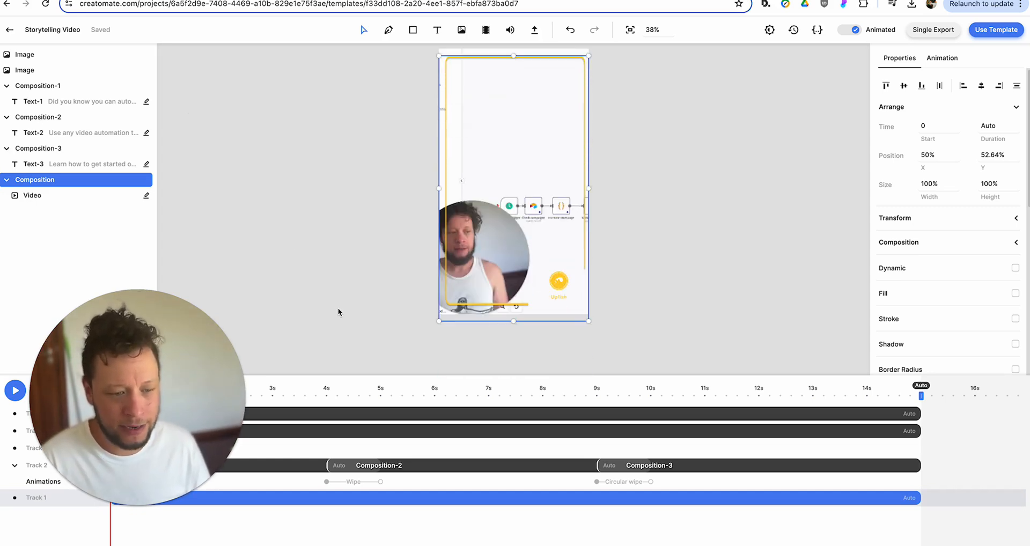
pyautogui.scroll(1, 276, 195)
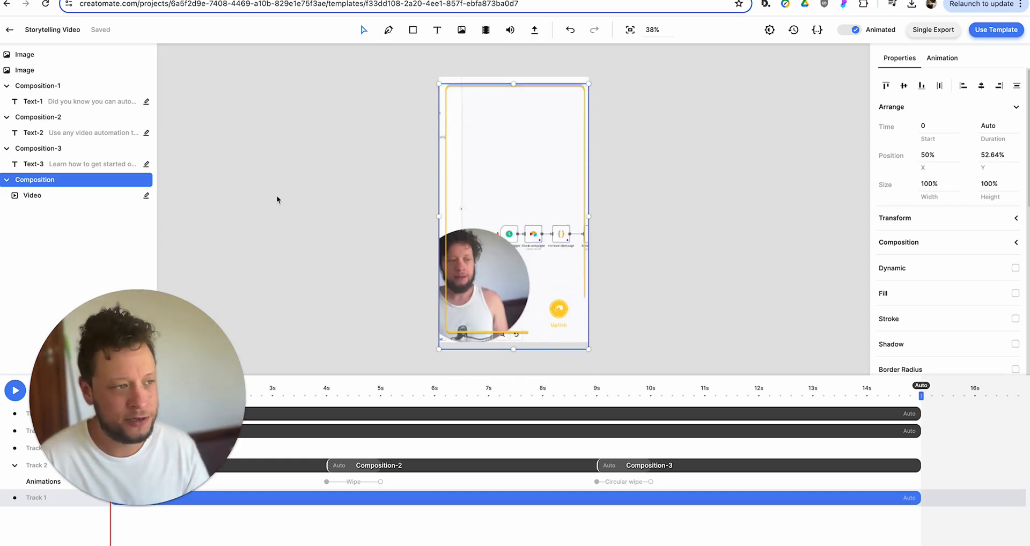
pyautogui.click(15, 32)
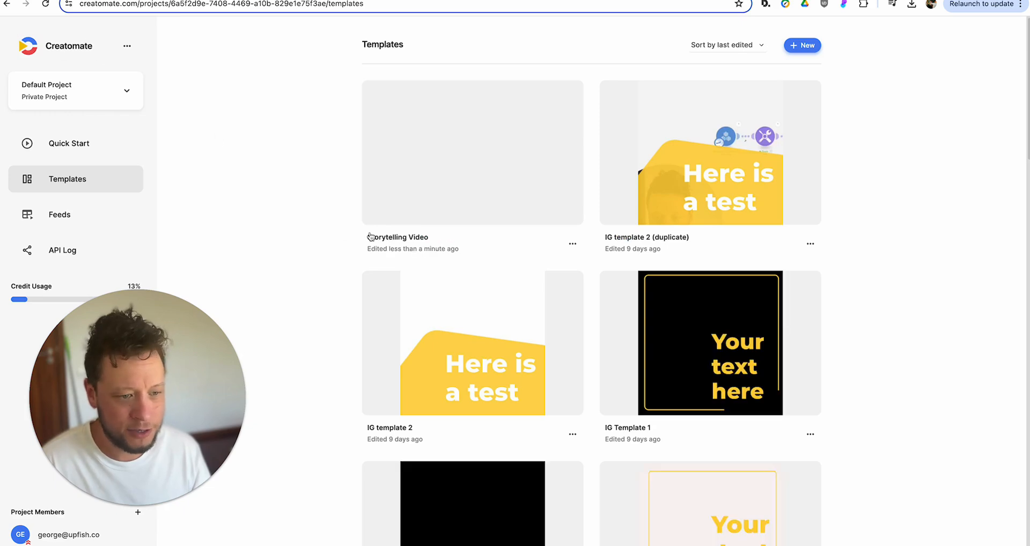
# - Open the browser's Inspect panel, reopen the Storytelling Video template, and show the Network tab
pyautogui.rightClick(248, 159)
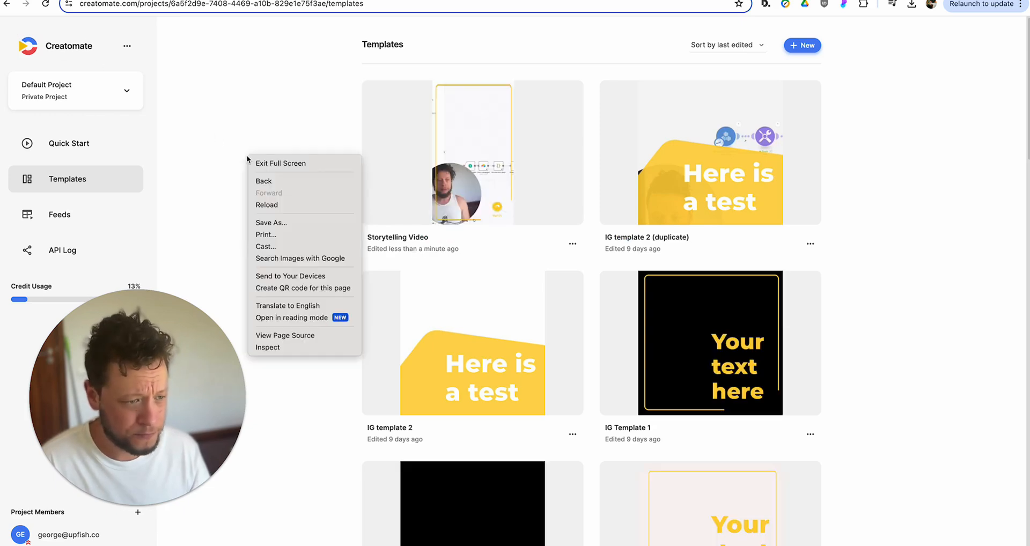
pyautogui.click(298, 346)
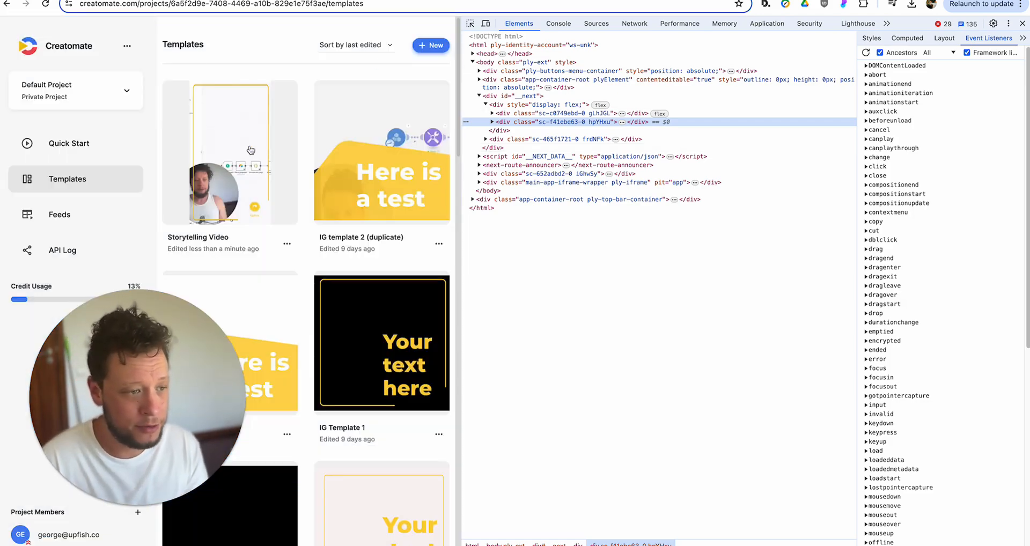
pyautogui.click(250, 148)
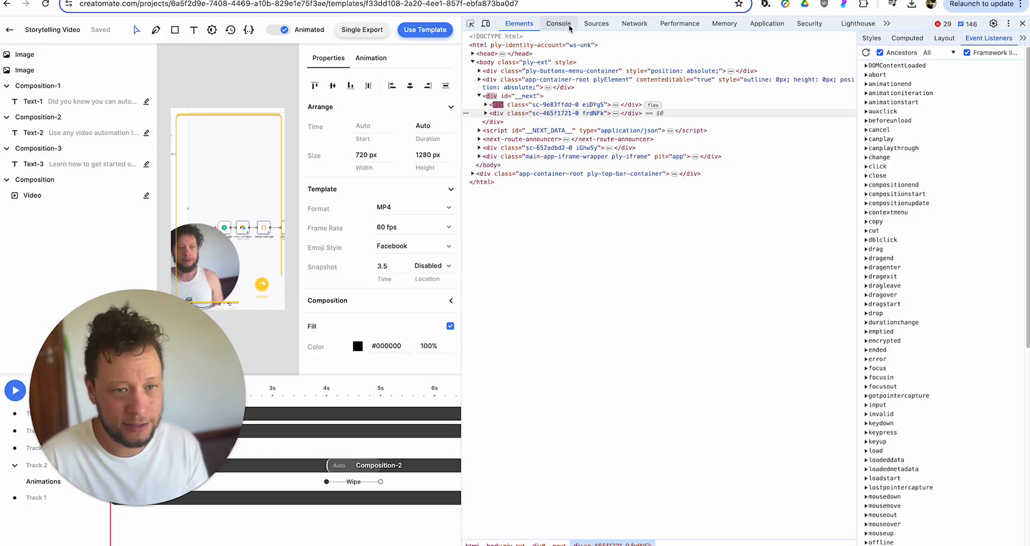
pyautogui.click(635, 23)
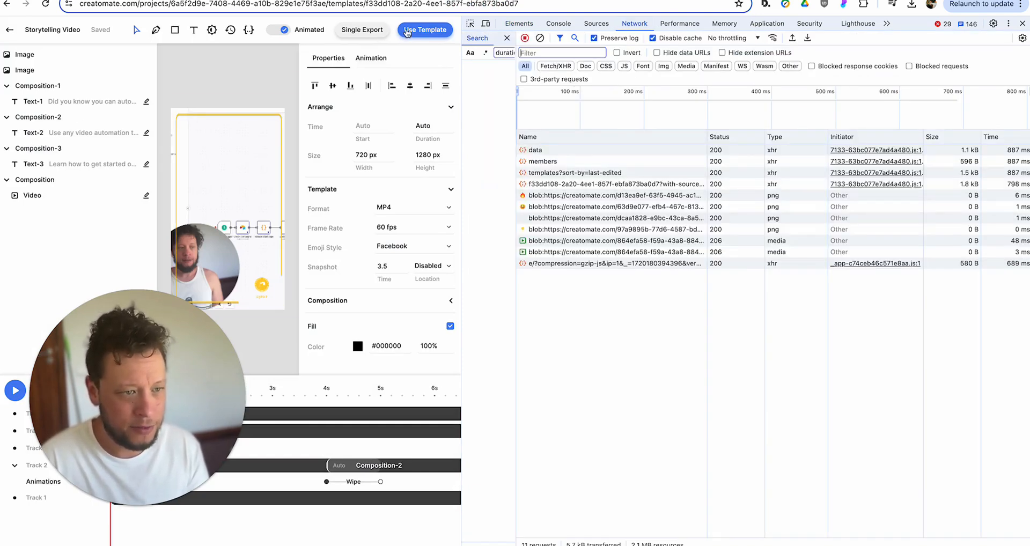
# - Glance at the Use Template options and canvas image, then reset the network request search
pyautogui.click(425, 29)
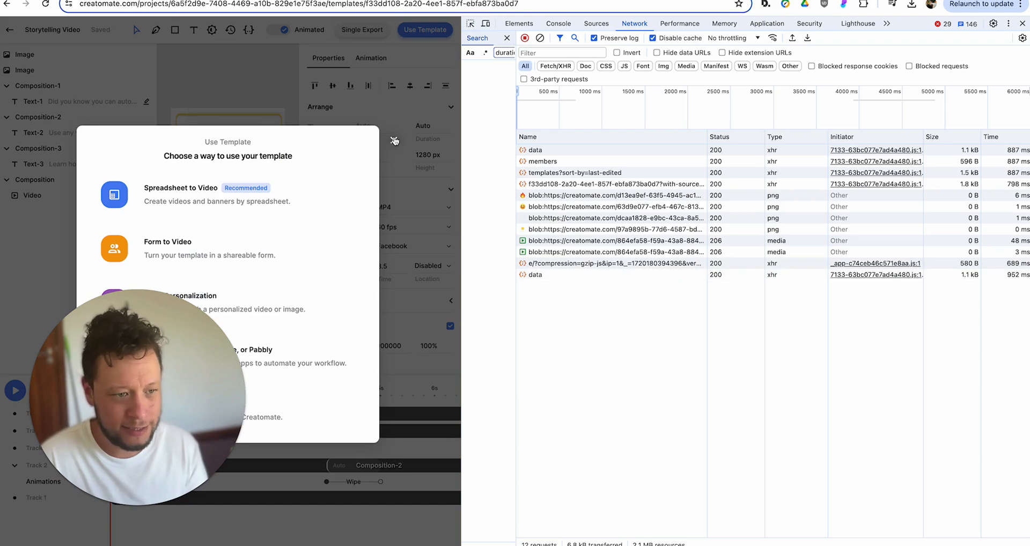
pyautogui.click(393, 139)
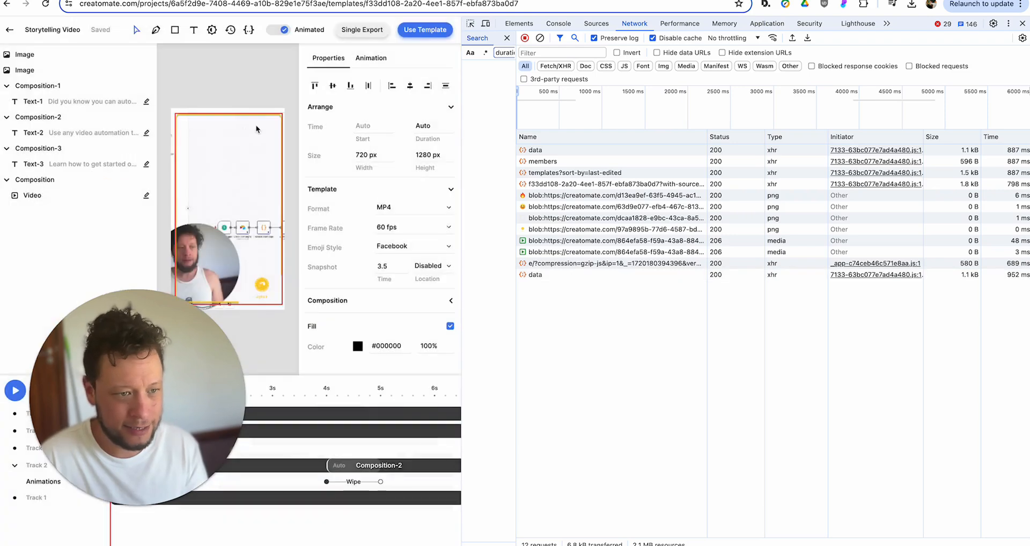
pyautogui.click(213, 143)
pyautogui.click(202, 76)
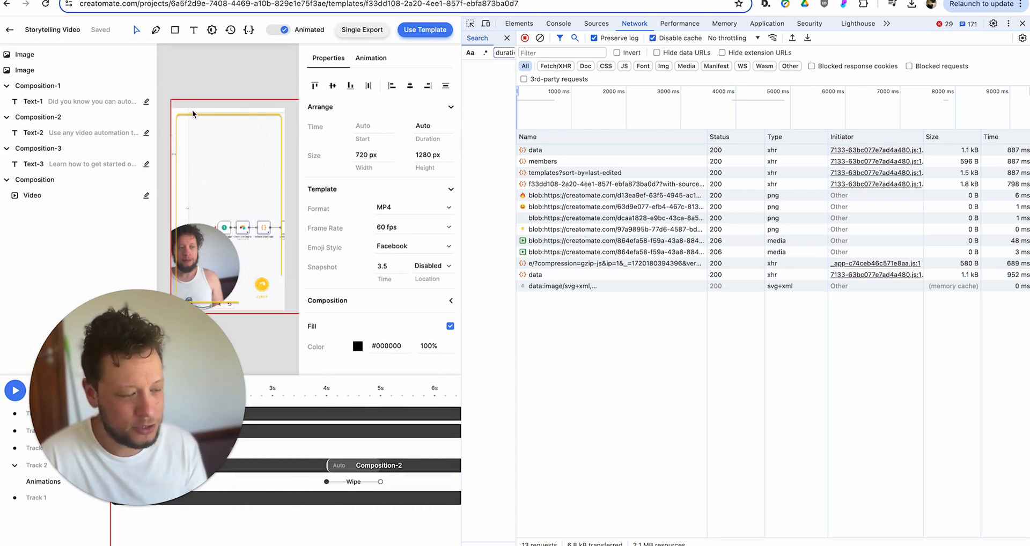
pyautogui.click(506, 42)
pyautogui.click(507, 42)
pyautogui.click(521, 41)
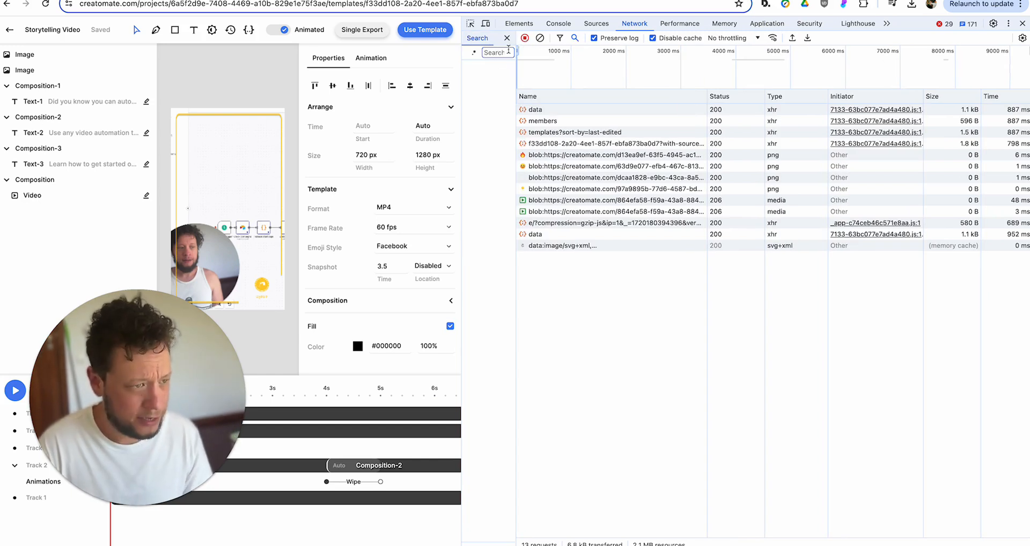
# - Copy the template id from the address bar and search the network requests for it
pyautogui.click(391, 7)
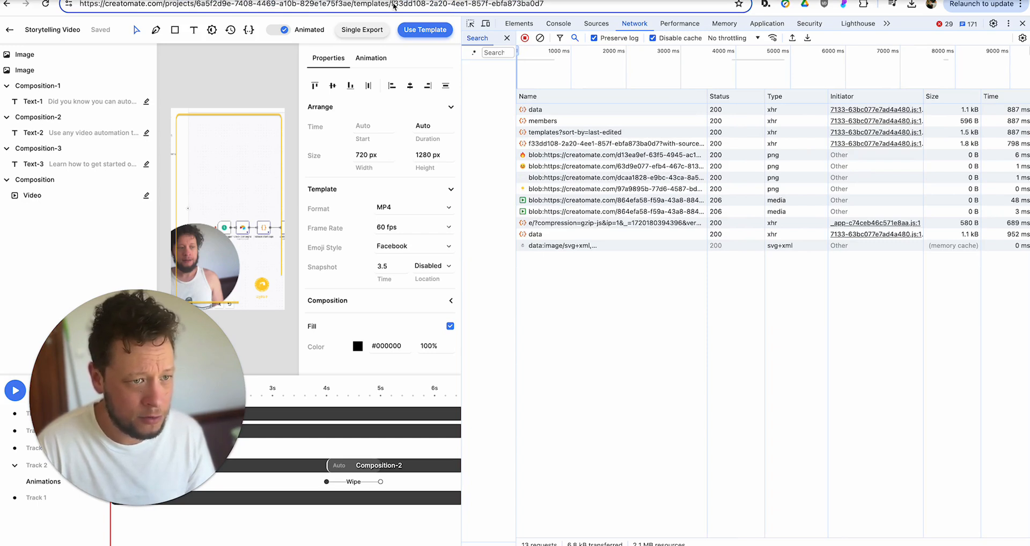
pyautogui.doubleClick(508, 6)
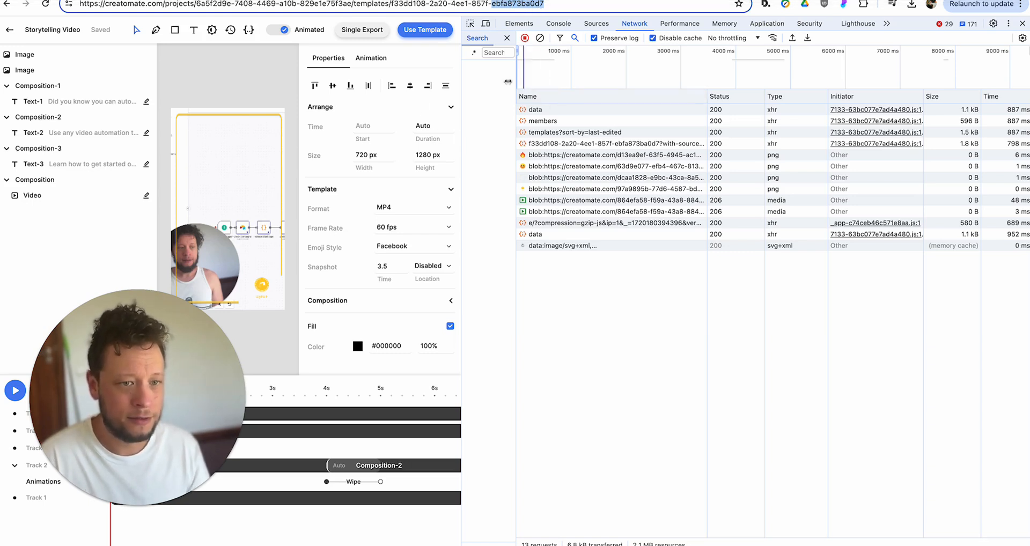
pyautogui.click(404, 5)
pyautogui.moveTo(394, 5); pyautogui.dragTo(551, 3)
pyautogui.hotkey('ctrl', 'c')
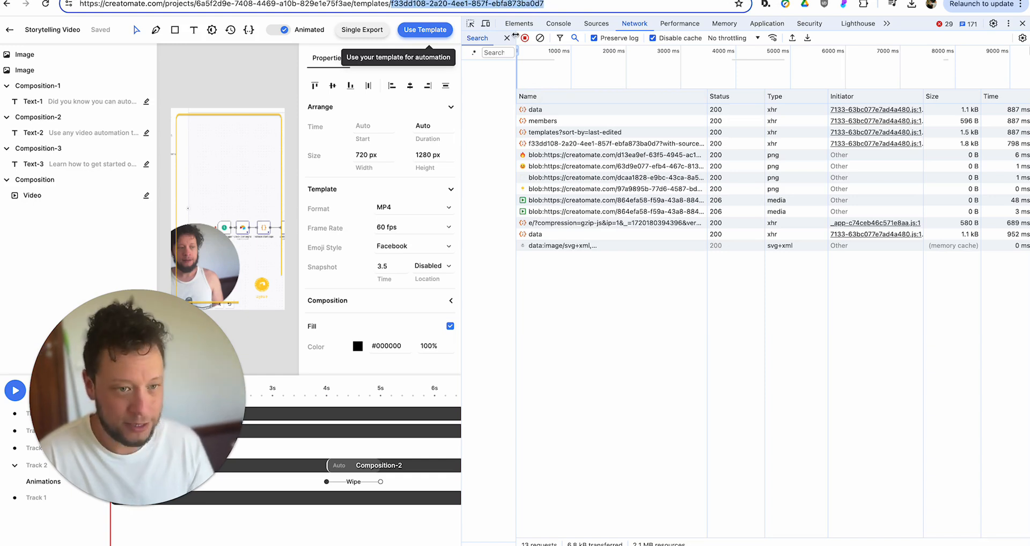
pyautogui.click(498, 52)
pyautogui.hotkey('ctrl', 'v')
pyautogui.press('Return')
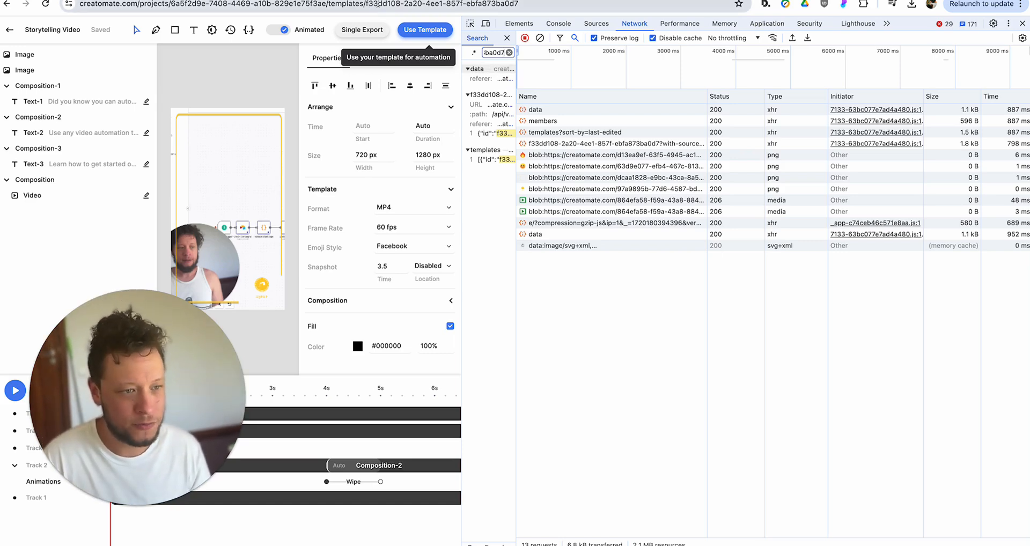
# - Open the matching template request and show its JSON response
pyautogui.click(484, 78)
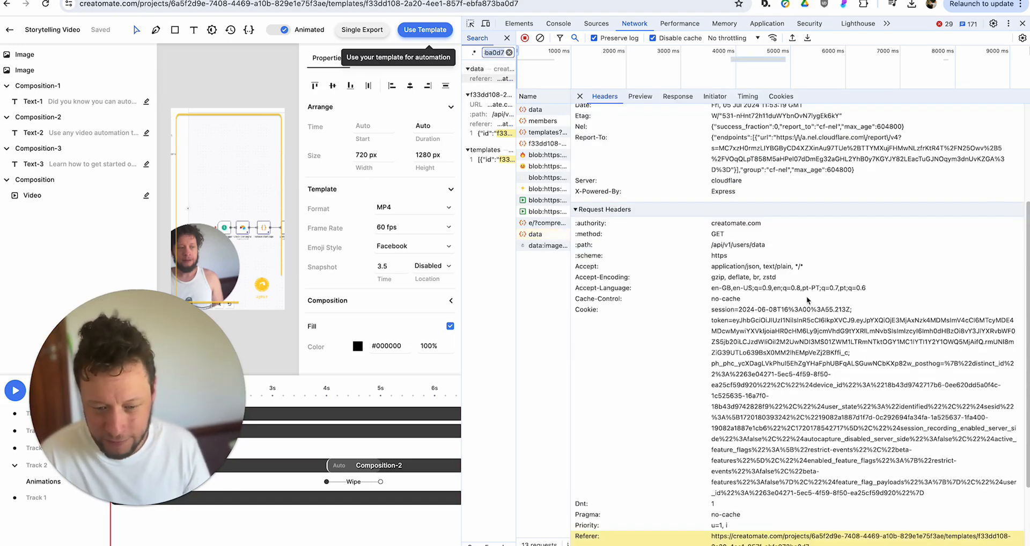
pyautogui.scroll(5, 794, 295)
pyautogui.scroll(-1, 797, 296)
pyautogui.scroll(2, 788, 242)
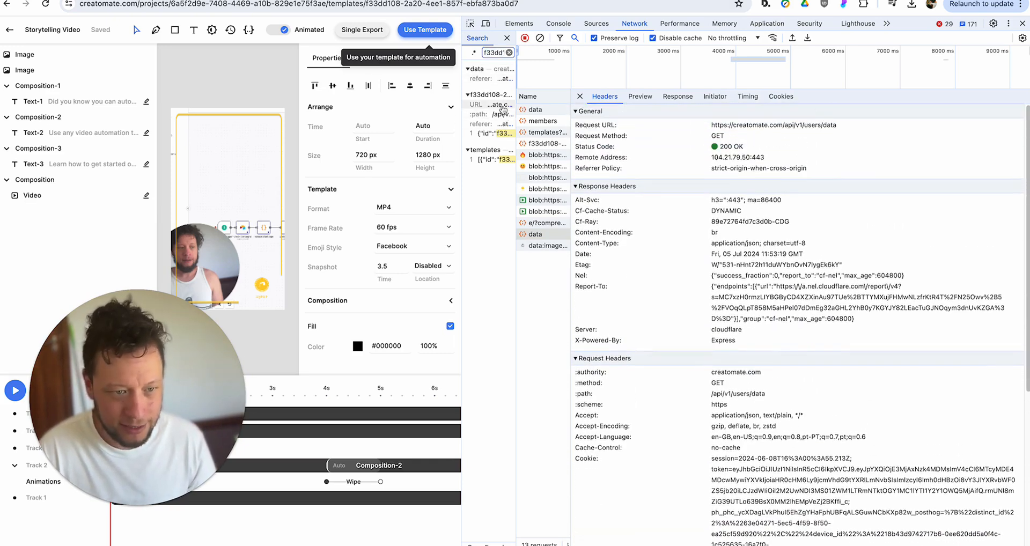
pyautogui.click(502, 105)
pyautogui.click(638, 97)
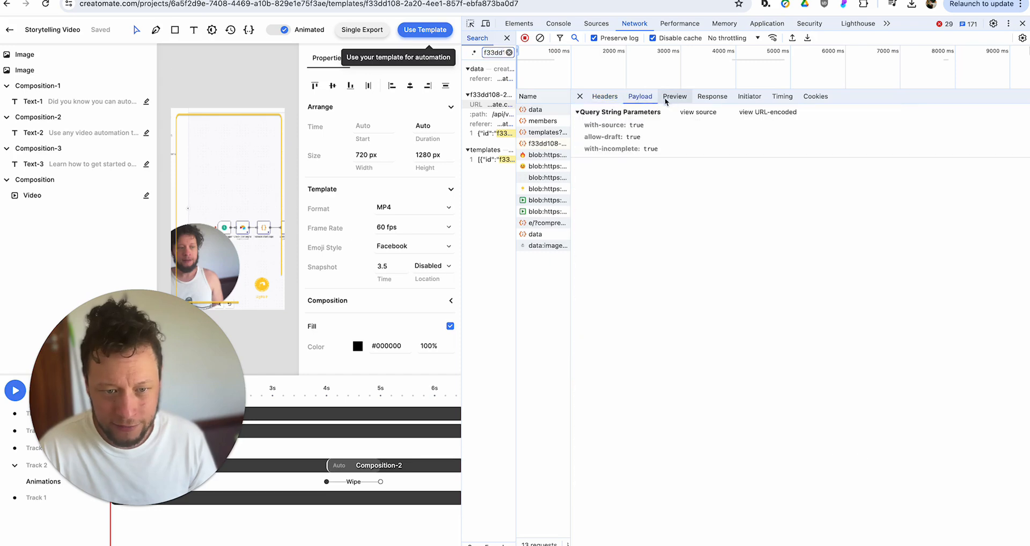
pyautogui.click(674, 96)
pyautogui.click(702, 97)
pyautogui.scroll(3, 719, 189)
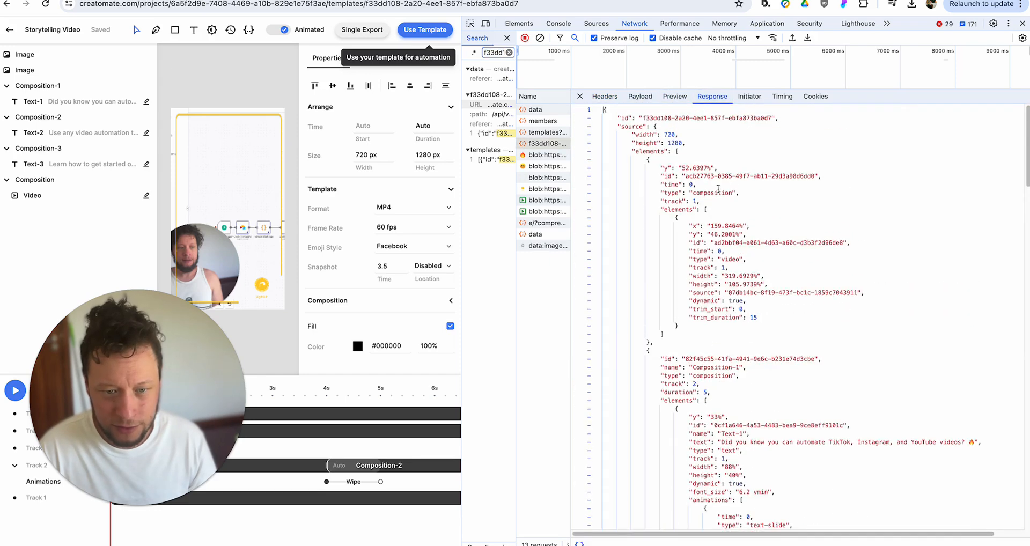
pyautogui.scroll(-10, 718, 189)
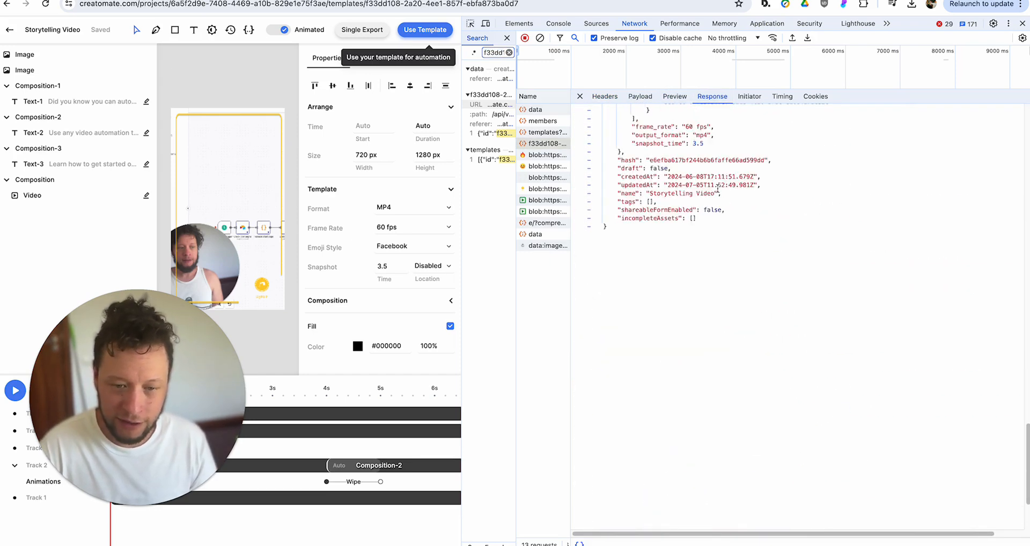
pyautogui.scroll(10, 719, 189)
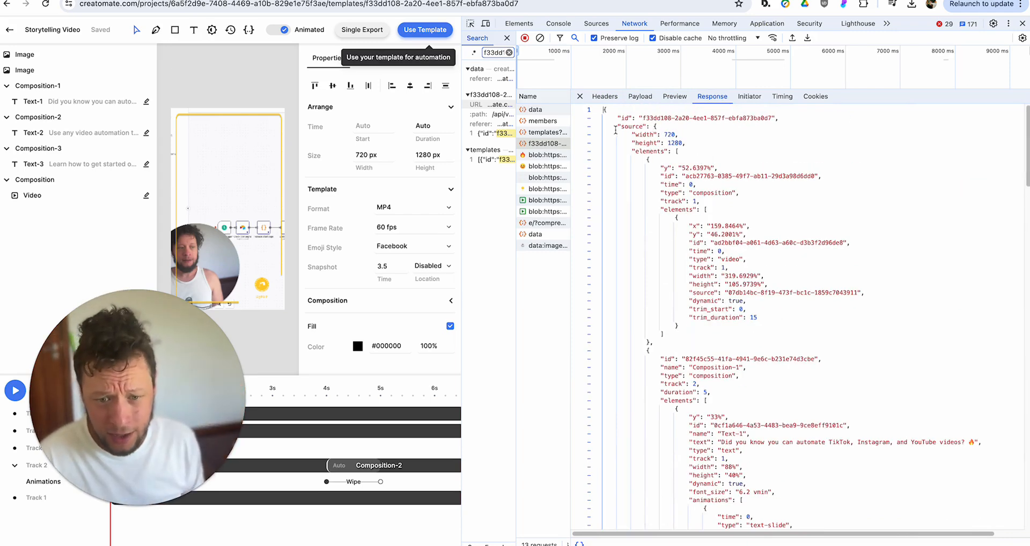
# - Review the response's 720×1280 dimensions, video element id and trim_start/trim_duration values
pyautogui.moveTo(665, 135); pyautogui.dragTo(684, 143)
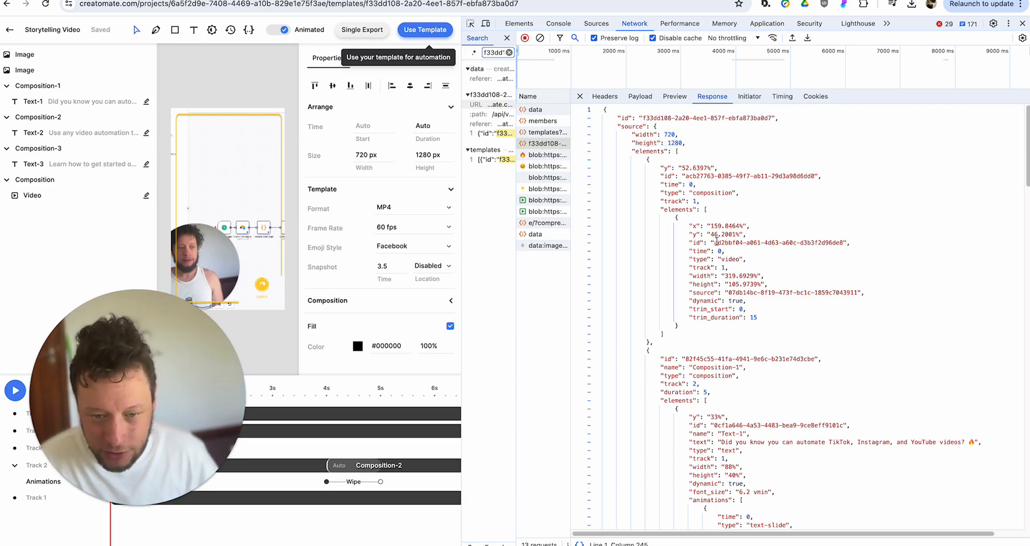
pyautogui.doubleClick(717, 242)
pyautogui.click(731, 283)
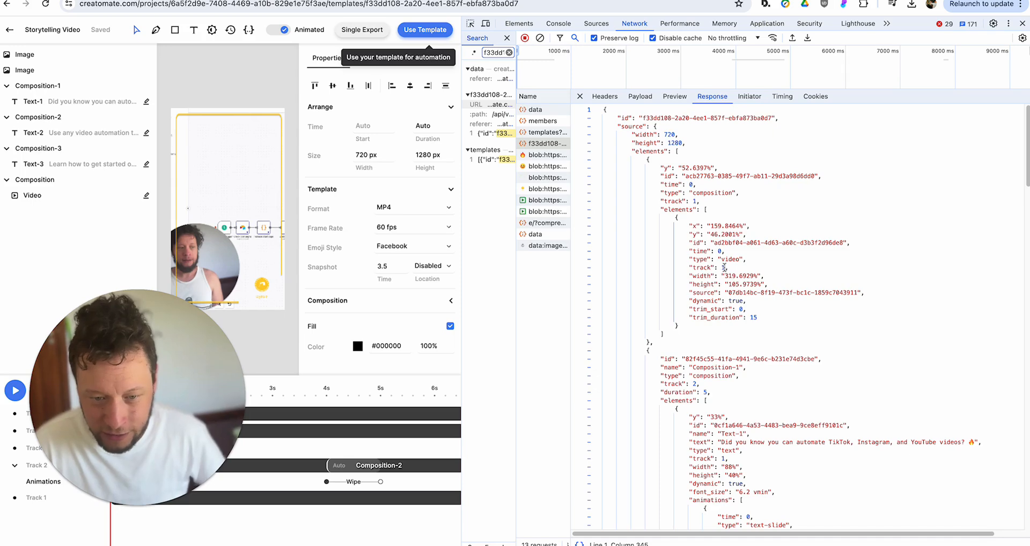
pyautogui.moveTo(743, 310); pyautogui.dragTo(760, 320)
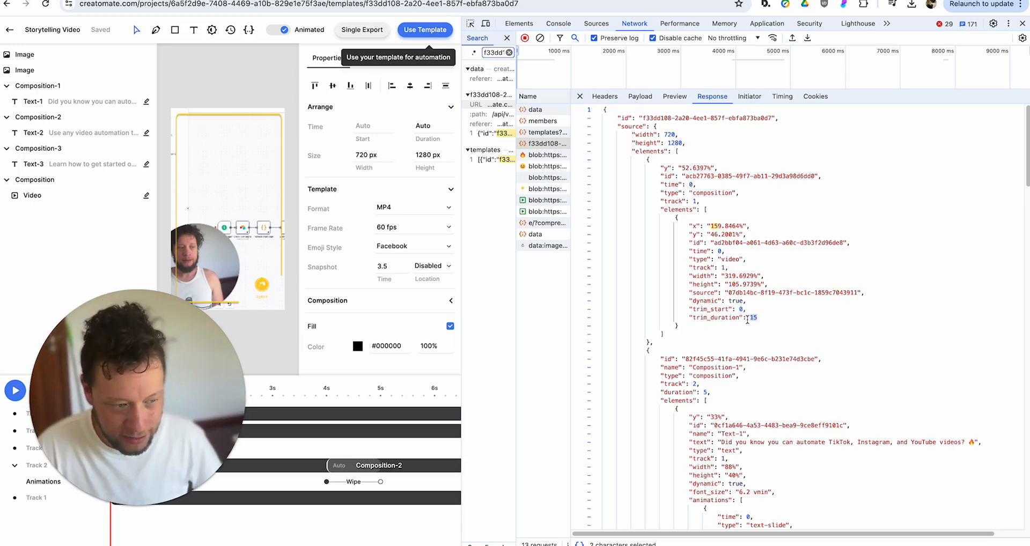
pyautogui.scroll(-5, 748, 320)
pyautogui.scroll(1, 752, 317)
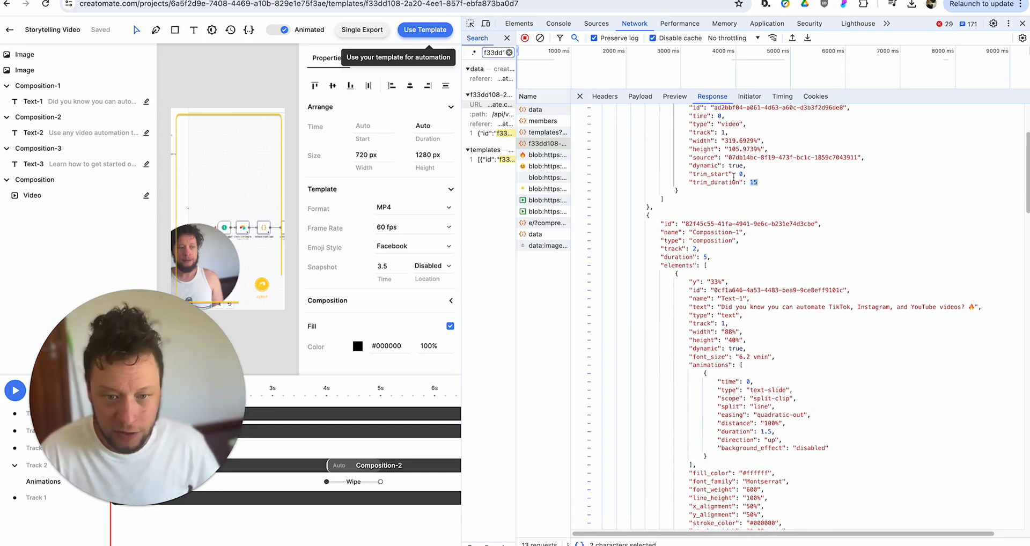
pyautogui.click(742, 173)
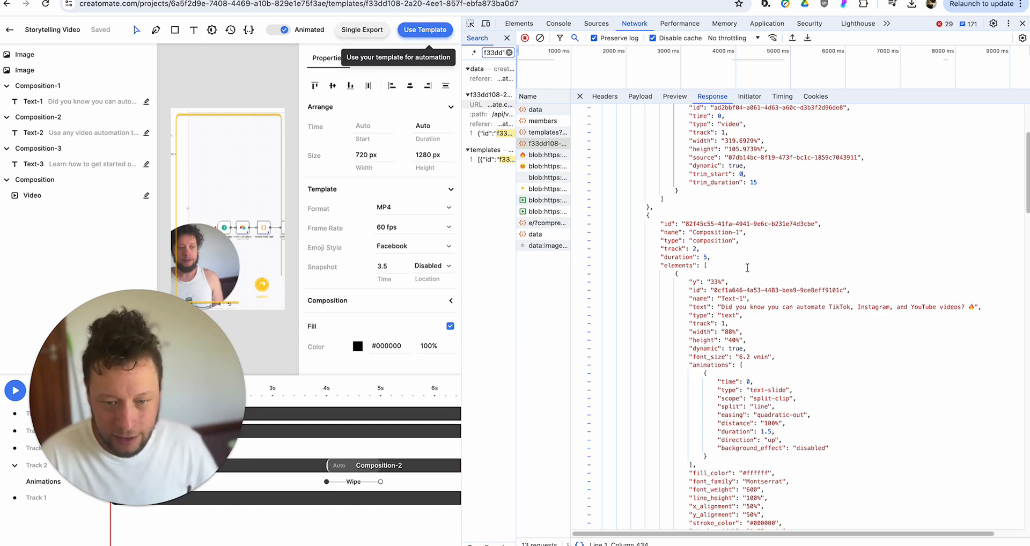
pyautogui.scroll(-1, 748, 267)
pyautogui.moveTo(723, 293); pyautogui.dragTo(979, 295)
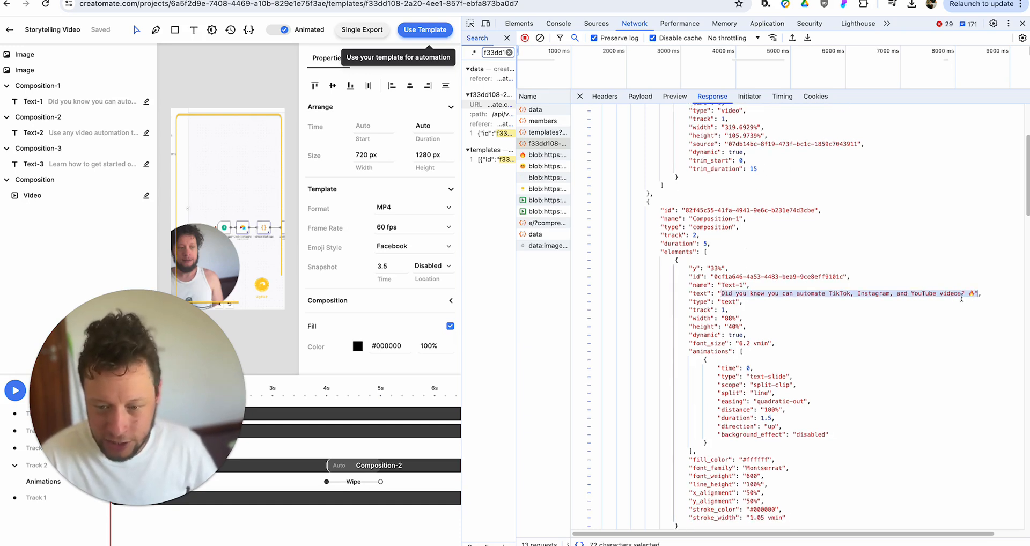
# - Scroll through the response and select the entire template JSON
pyautogui.scroll(-5, 745, 202)
pyautogui.scroll(2, 745, 201)
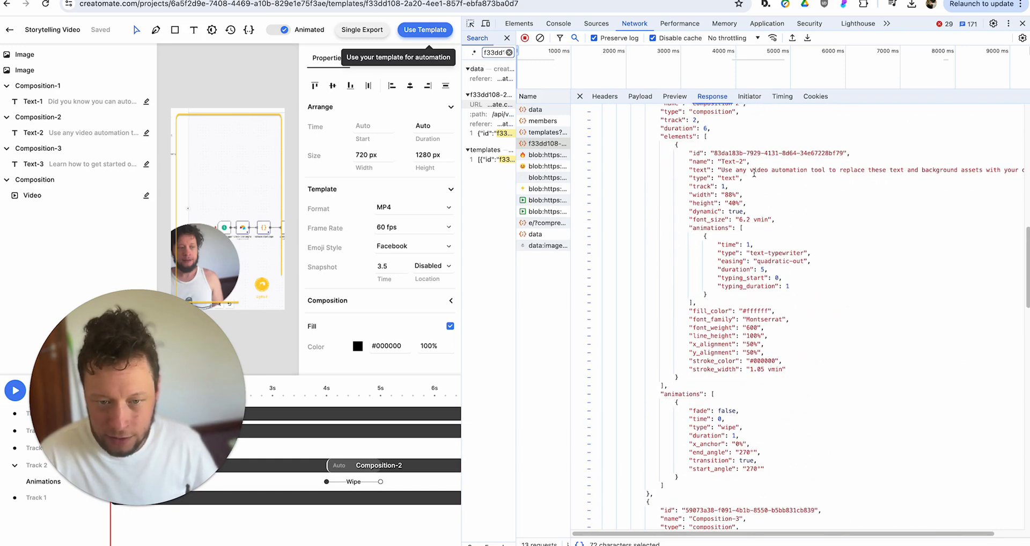
pyautogui.scroll(-15, 754, 173)
pyautogui.scroll(-7, 759, 254)
pyautogui.scroll(3, 759, 255)
pyautogui.click(649, 286)
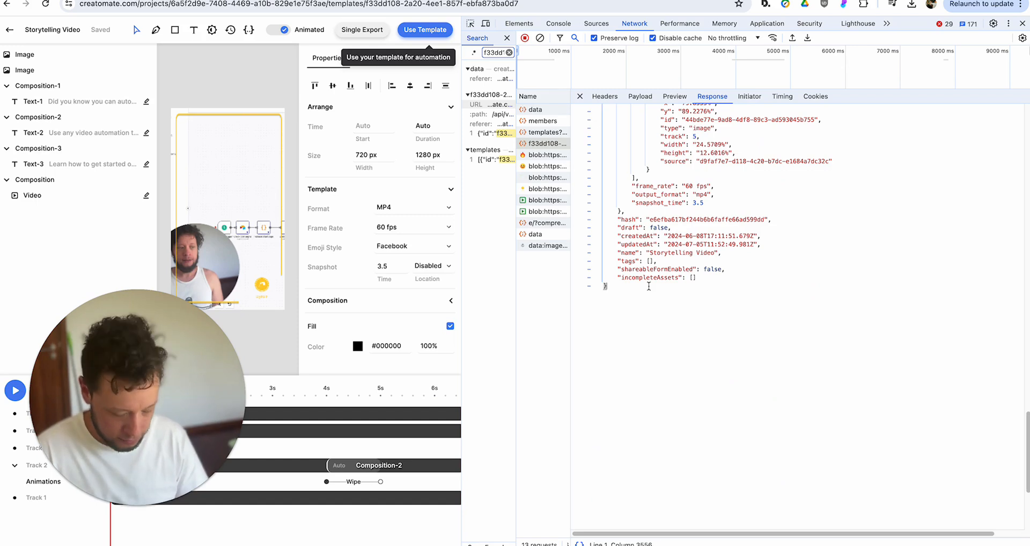
pyautogui.press('super+a')
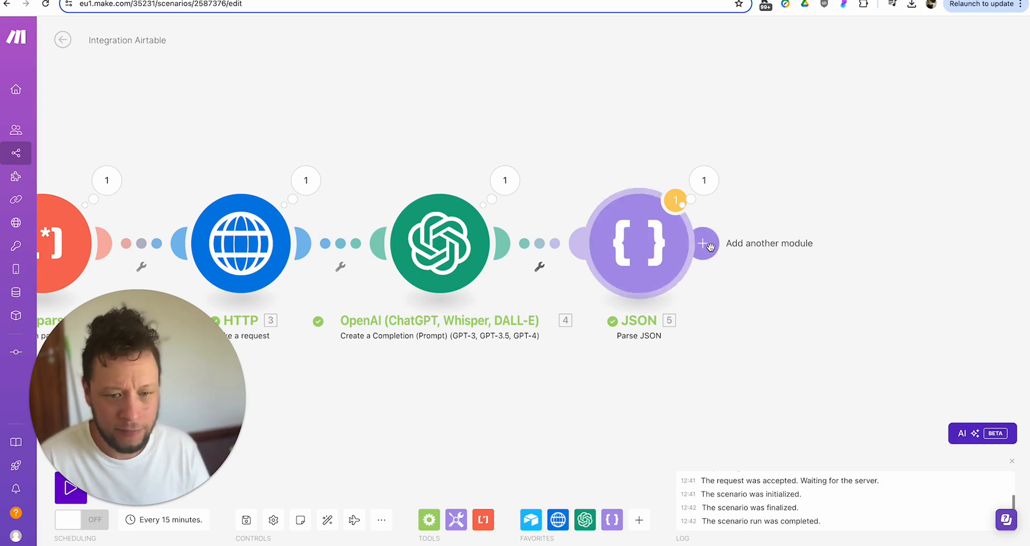
# - Add an HTTP Make a request module with a Raw JSON (application/json) body holding the pasted template
pyautogui.click(697, 243)
pyautogui.click(614, 179)
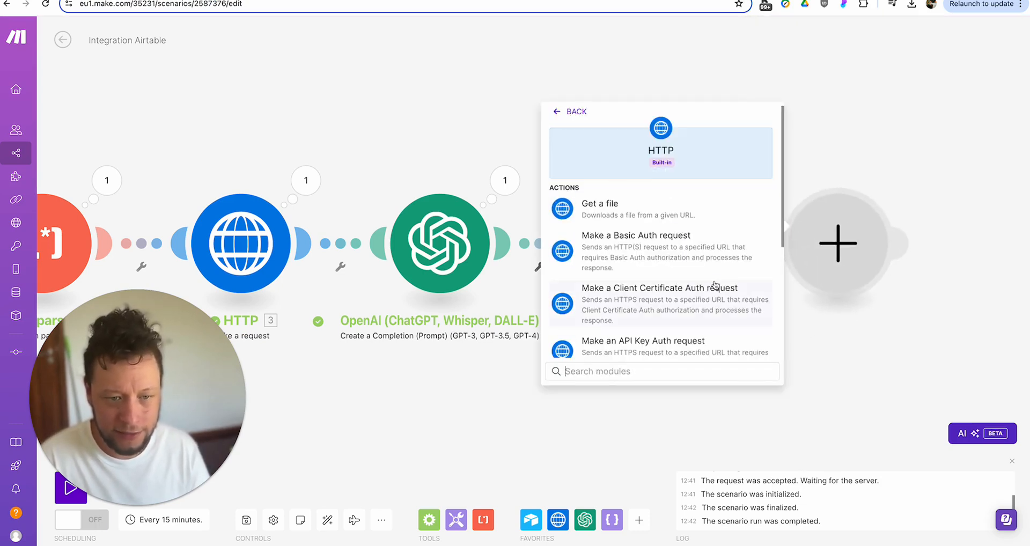
pyautogui.scroll(-5, 651, 345)
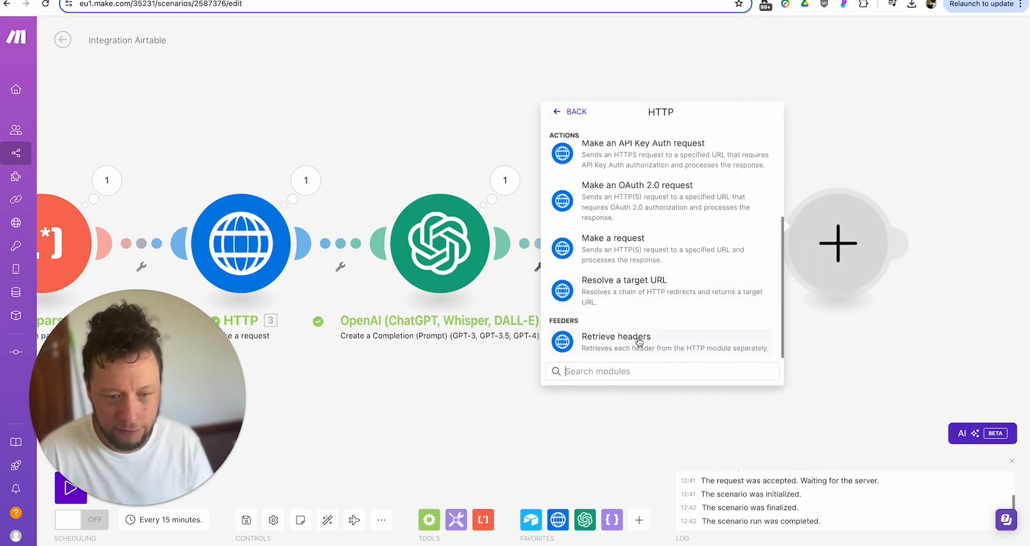
pyautogui.click(648, 248)
pyautogui.click(762, 284)
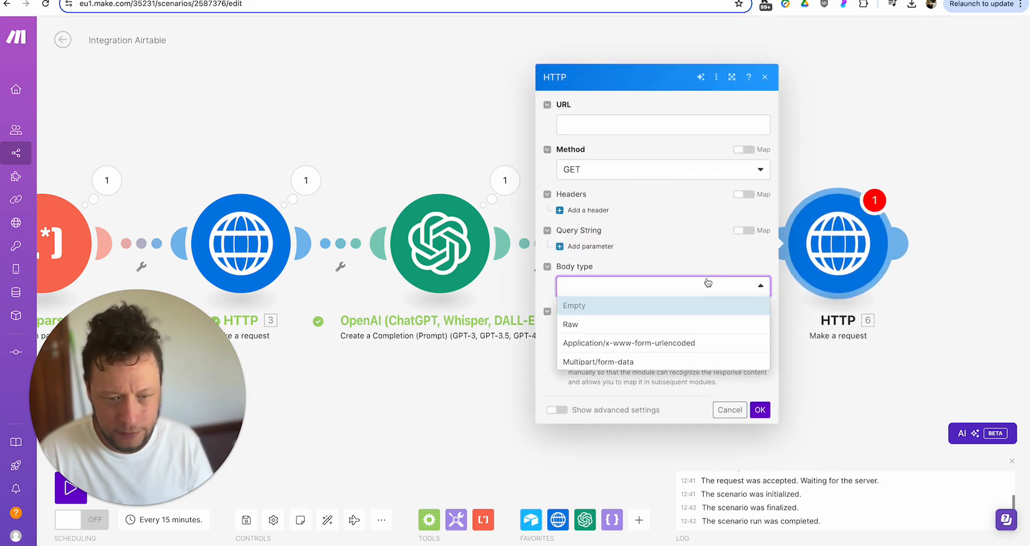
pyautogui.click(626, 324)
pyautogui.click(595, 293)
pyautogui.click(600, 349)
pyautogui.click(607, 348)
pyautogui.hotkey('ctrl', 'v')
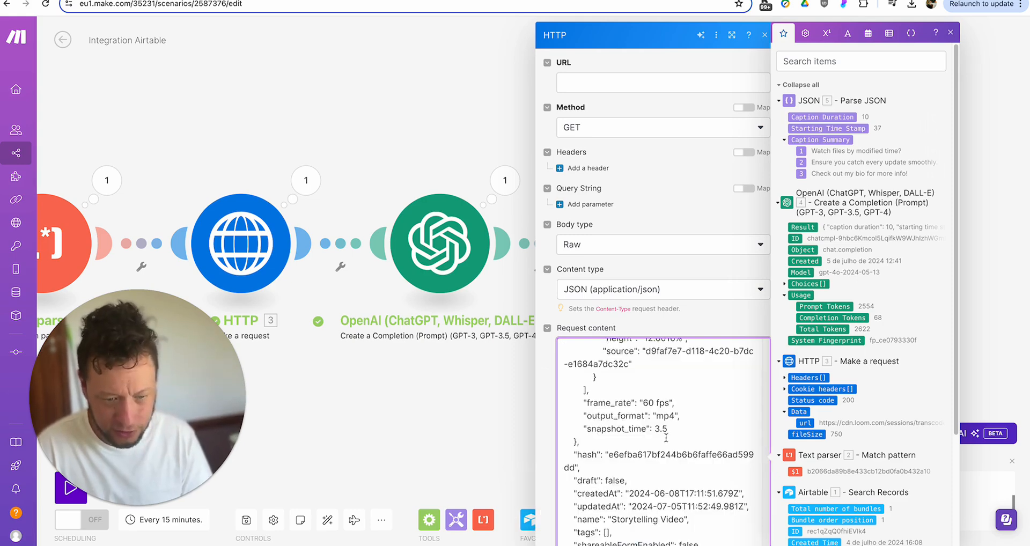
# - Delete the template's top-level id line and the hash through incompleteAssets metadata lines
pyautogui.scroll(15, 665, 436)
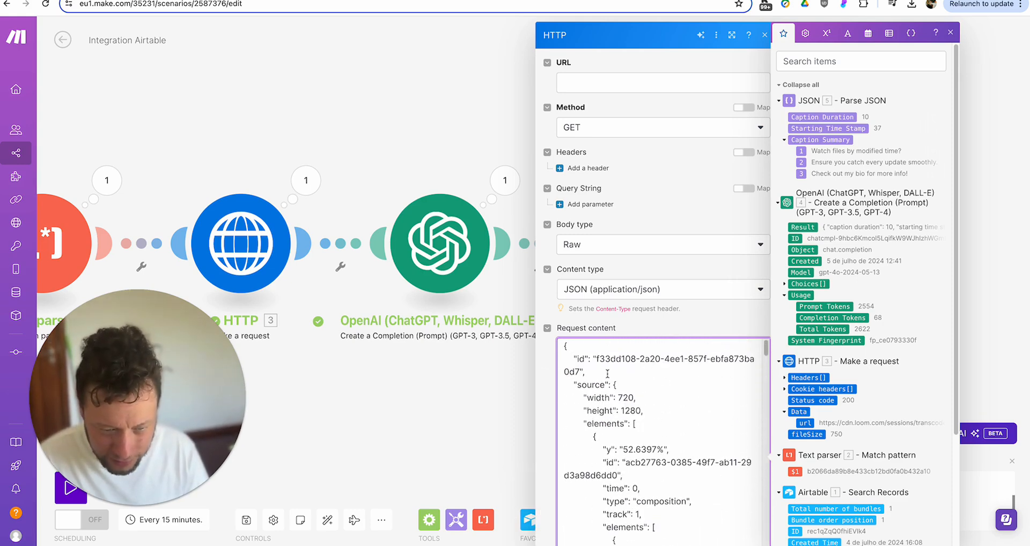
pyautogui.moveTo(596, 372); pyautogui.dragTo(568, 348)
pyautogui.press('BackSpace')
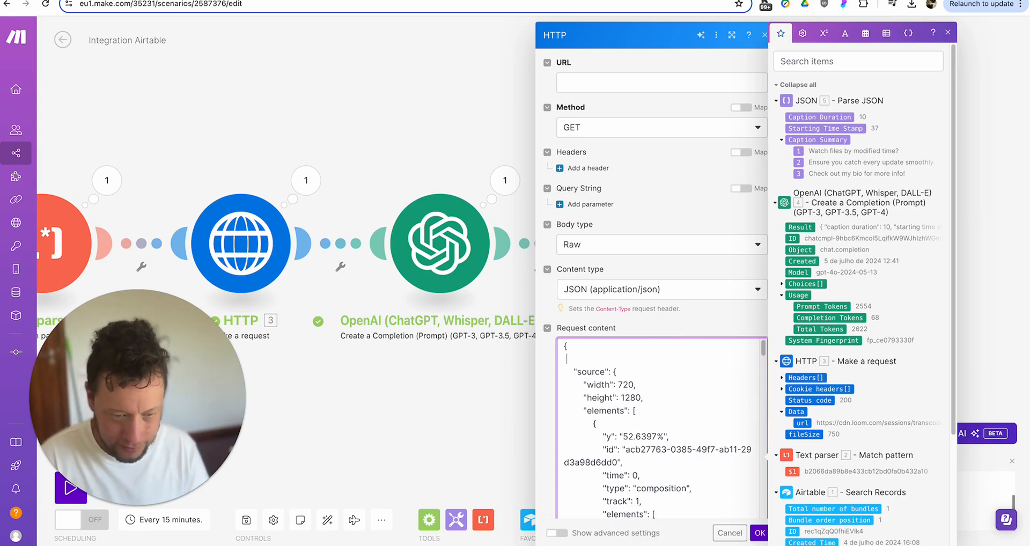
pyautogui.scroll(-5, 617, 358)
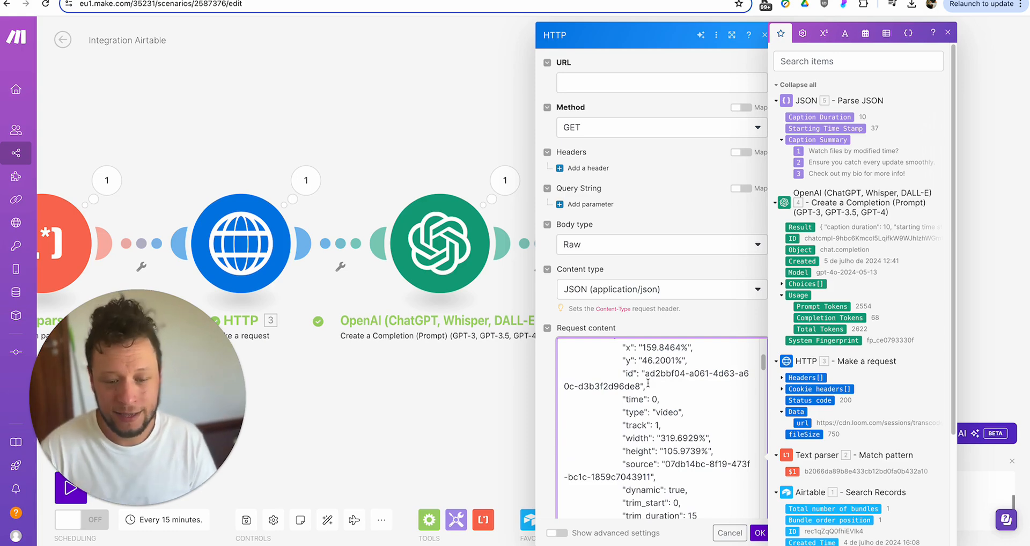
pyautogui.scroll(-10, 648, 383)
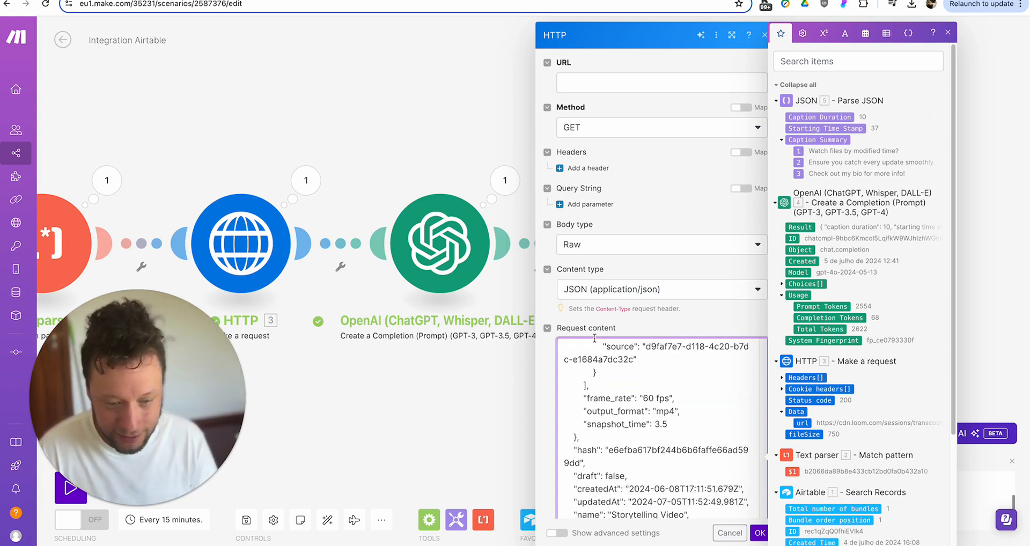
pyautogui.scroll(-3, 616, 367)
pyautogui.moveTo(675, 394); pyautogui.dragTo(567, 294)
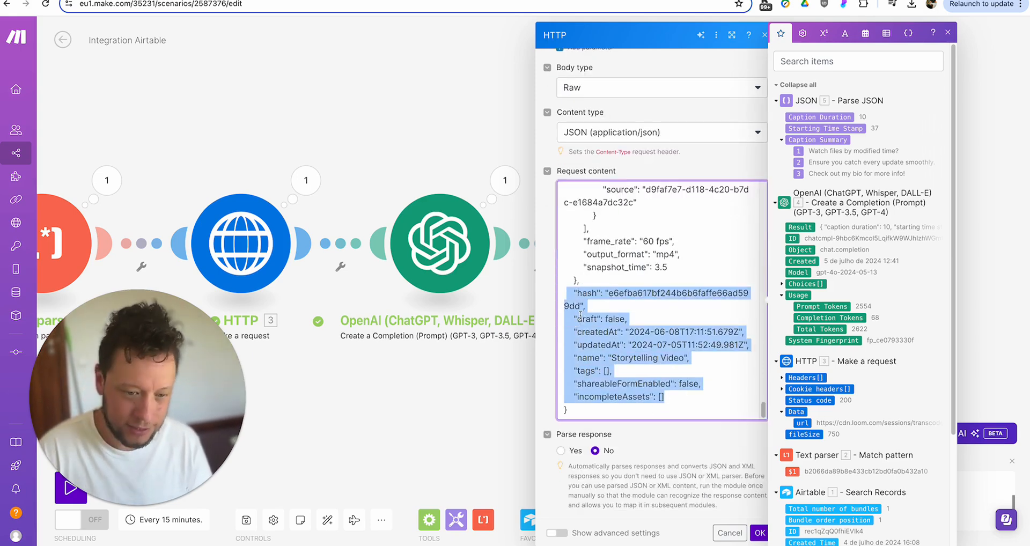
pyautogui.press('BackSpace')
pyautogui.press('BackSpace')
pyautogui.press('BackSpace')
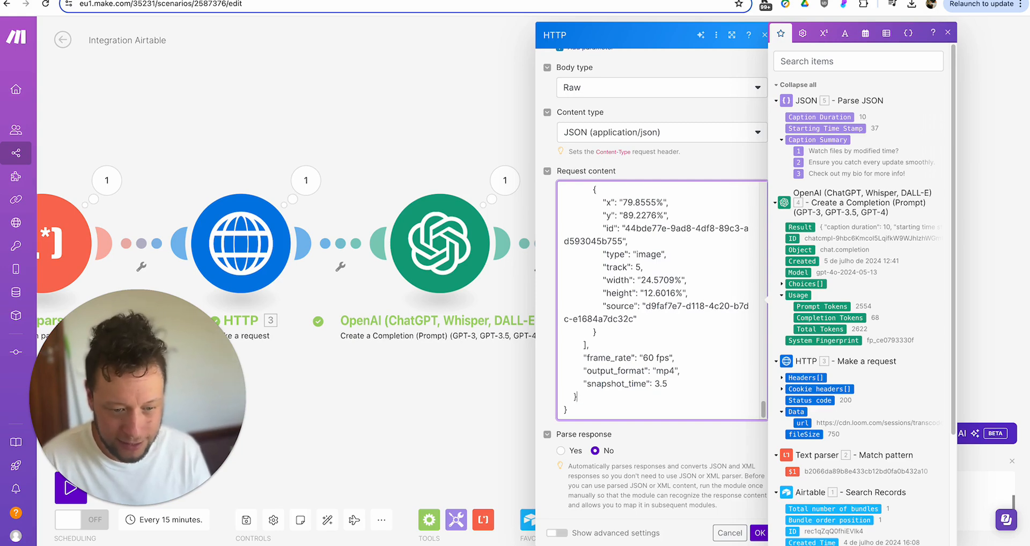
pyautogui.scroll(10, 667, 281)
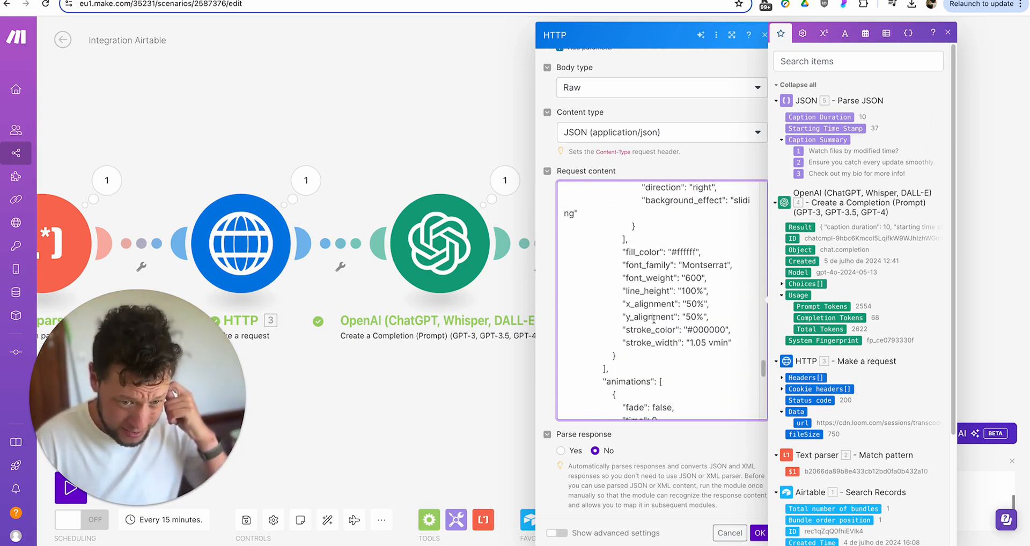
pyautogui.scroll(10, 654, 319)
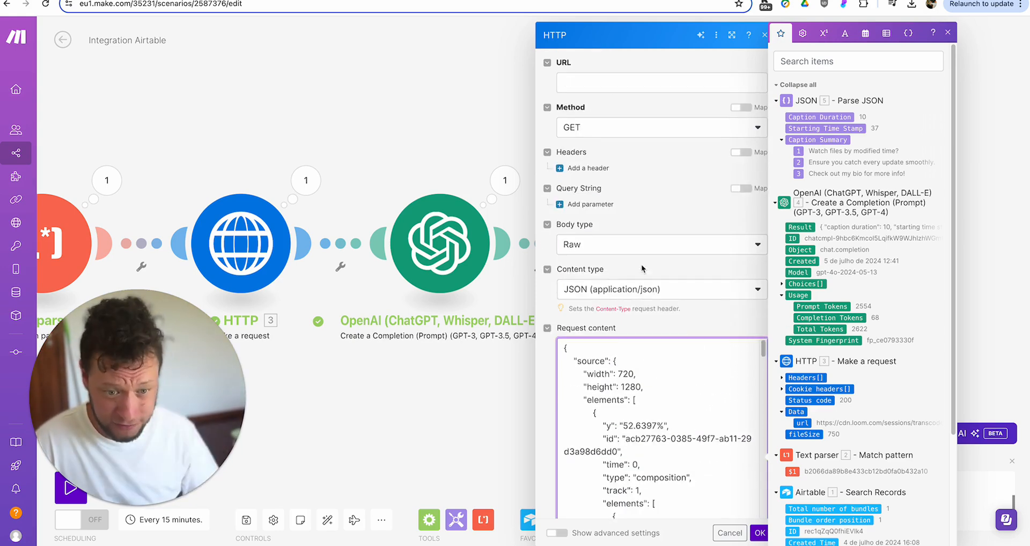
pyautogui.scroll(-2, 630, 261)
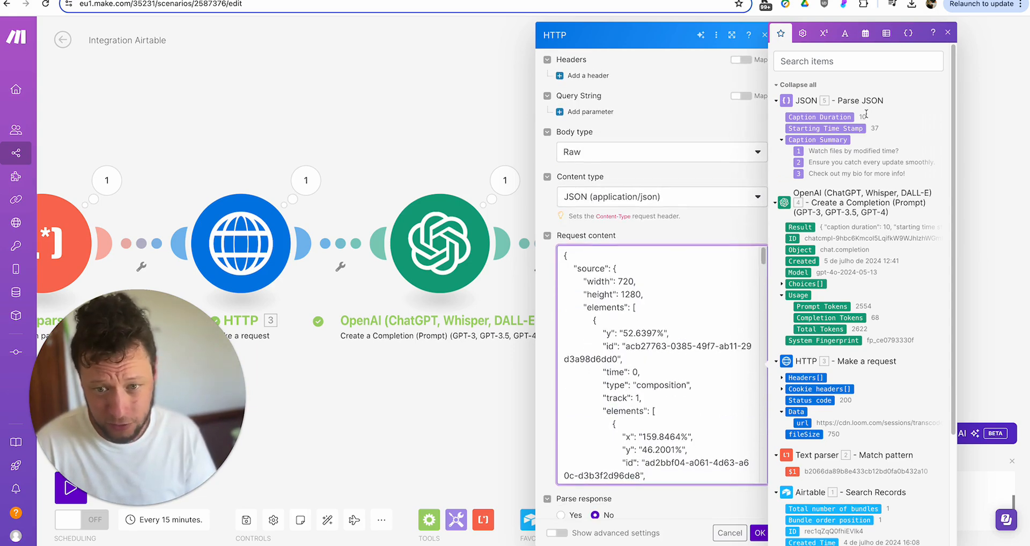
pyautogui.scroll(-5, 687, 271)
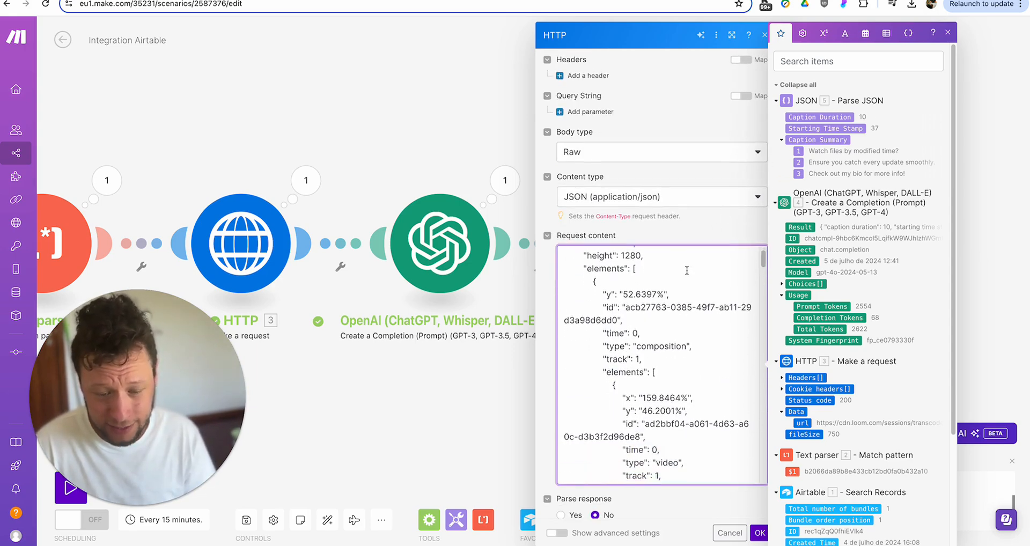
pyautogui.scroll(-3, 687, 270)
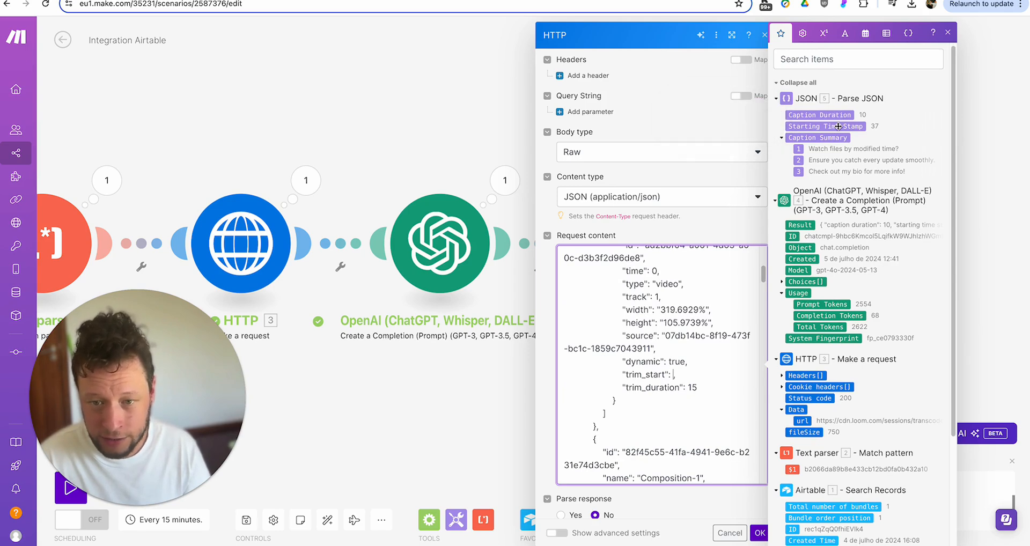
# - Map Starting Time Stamp into trim_start and Caption Duration into trim_duration
pyautogui.click(835, 126)
pyautogui.press('BackSpace')
pyautogui.press('BackSpace')
pyautogui.click(814, 115)
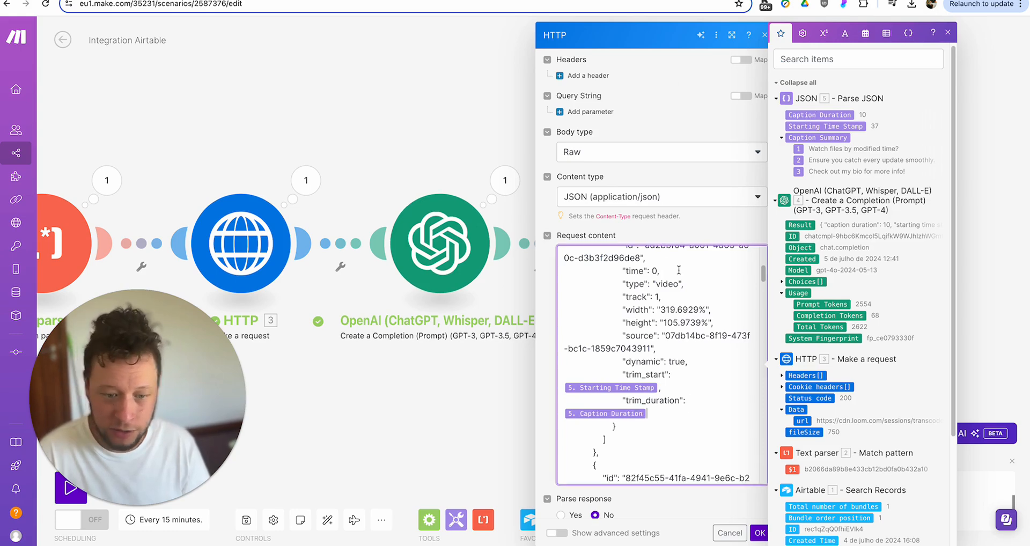
pyautogui.scroll(-3, 673, 275)
pyautogui.scroll(-5, 673, 275)
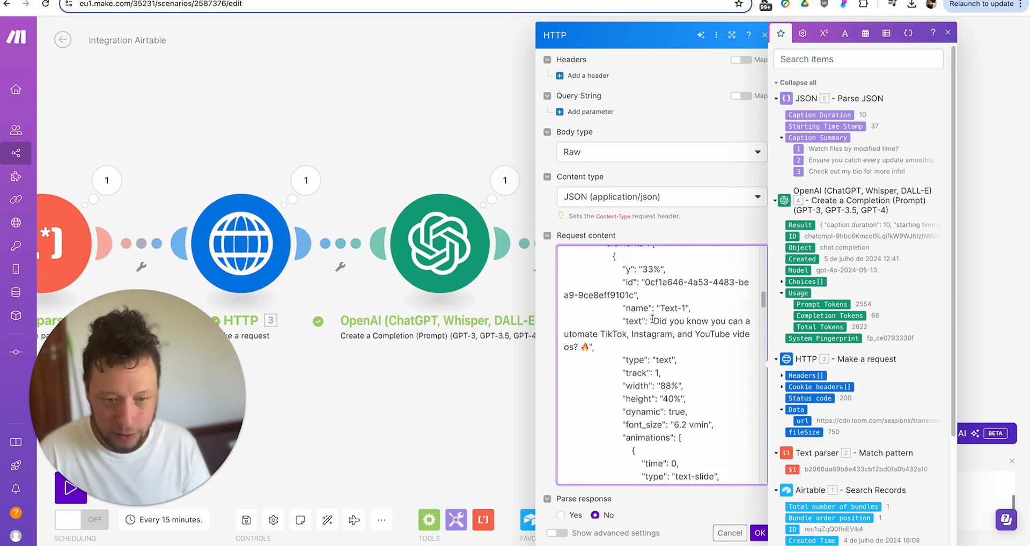
# - Replace the Text-1, Text-2 and Text-3 sample captions with Caption Summary items 1, 2 and 3
pyautogui.moveTo(653, 321); pyautogui.dragTo(598, 344)
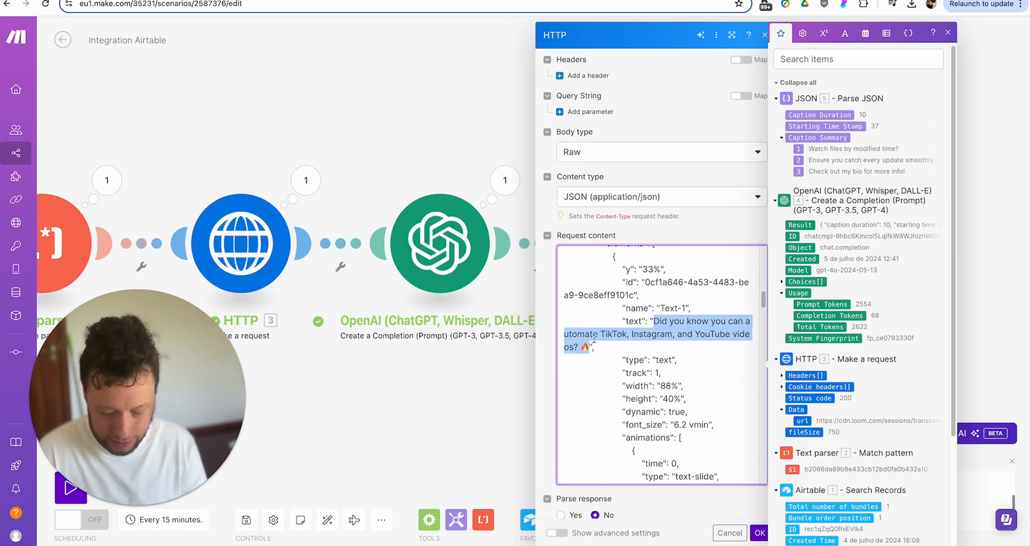
pyautogui.press('BackSpace')
pyautogui.click(799, 150)
pyautogui.scroll(-4, 693, 263)
pyautogui.scroll(-8, 693, 263)
pyautogui.scroll(-4, 692, 263)
pyautogui.moveTo(655, 340); pyautogui.dragTo(665, 364)
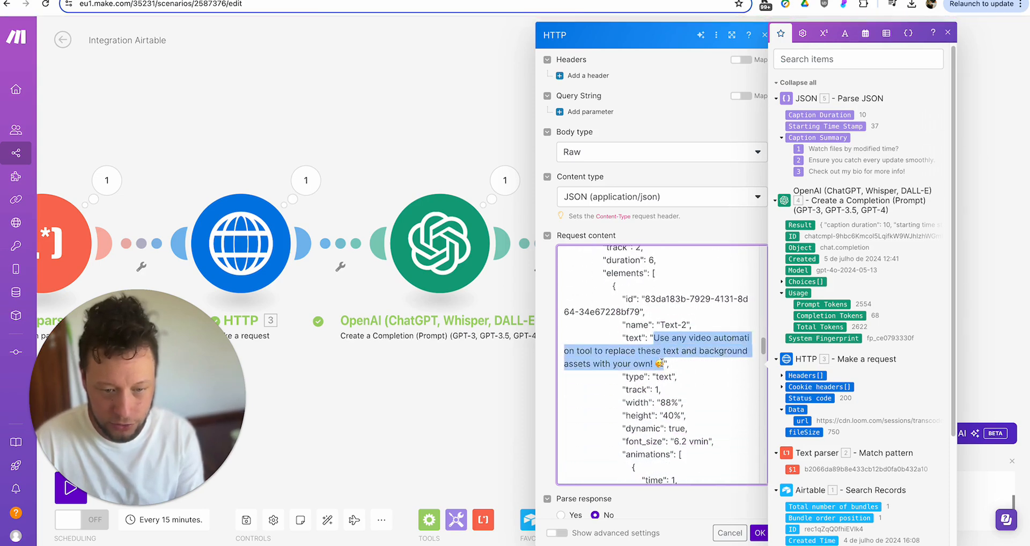
pyautogui.click(799, 160)
pyautogui.scroll(-12, 656, 268)
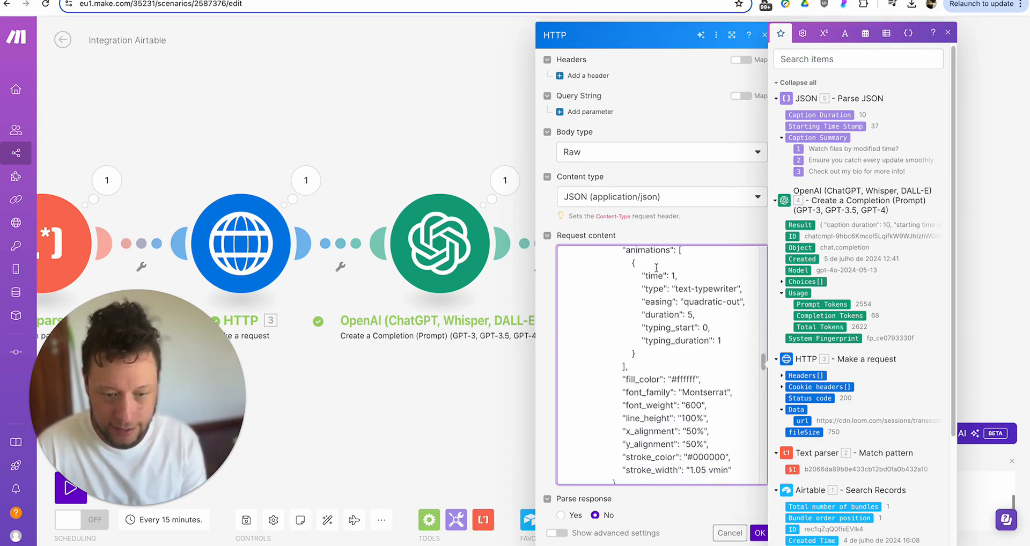
pyautogui.scroll(-5, 656, 267)
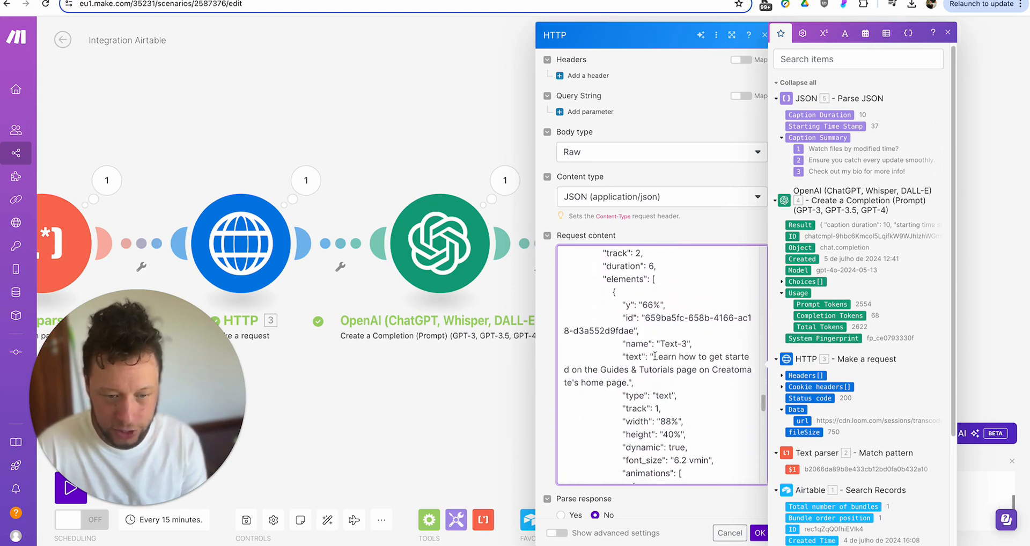
pyautogui.moveTo(654, 356); pyautogui.dragTo(629, 382)
pyautogui.press('BackSpace')
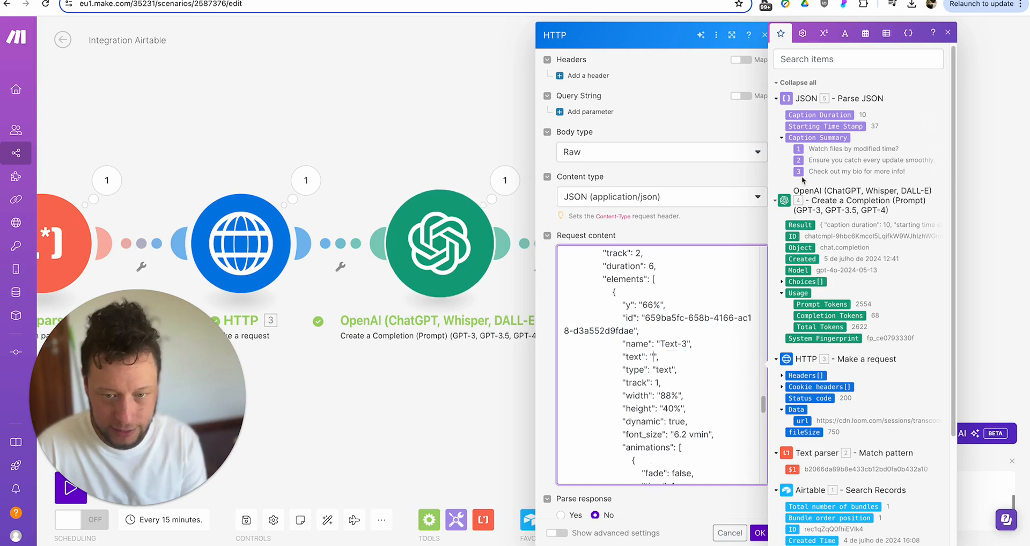
pyautogui.click(800, 172)
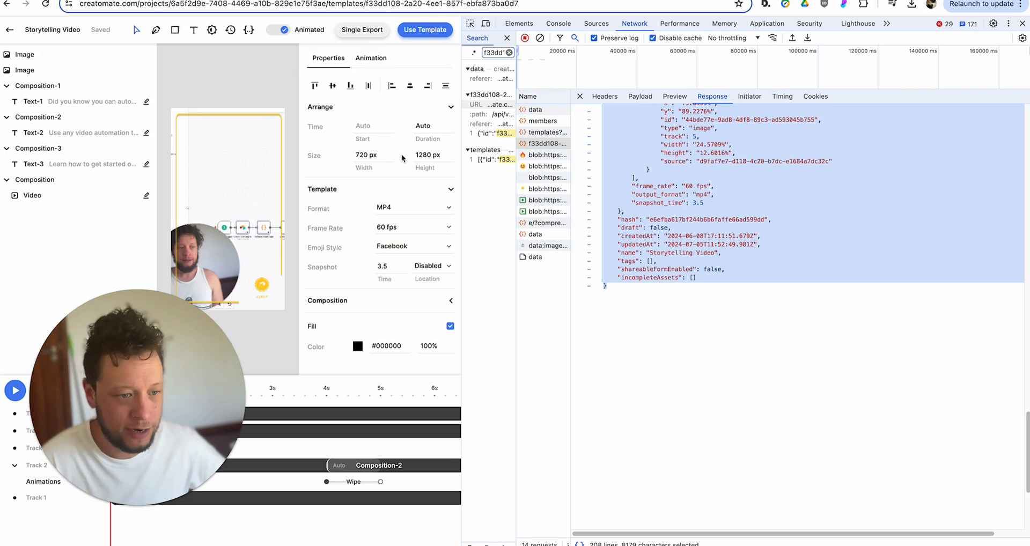
# - Close Creatomate's developer tools and select the video element's source UUID in Make's request body
pyautogui.click(1023, 23)
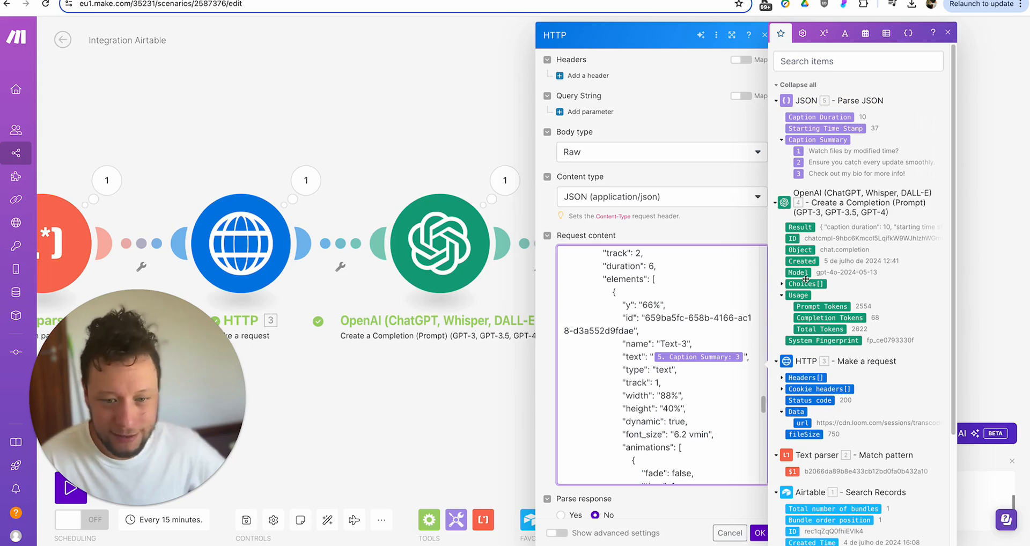
pyautogui.scroll(3, 674, 365)
pyautogui.scroll(-5, 674, 365)
pyautogui.scroll(6, 666, 362)
pyautogui.scroll(10, 665, 361)
pyautogui.scroll(-4, 666, 361)
pyautogui.scroll(-1, 665, 361)
pyautogui.moveTo(666, 403); pyautogui.dragTo(654, 416)
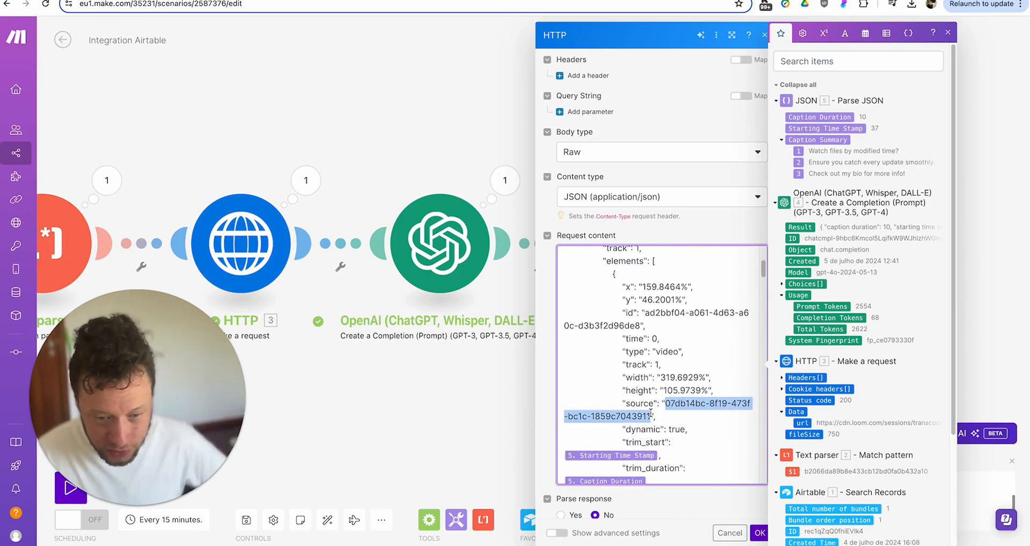
# - Replace the video's fixed source id with the HTTP data url and review the full request body
pyautogui.press('BackSpace')
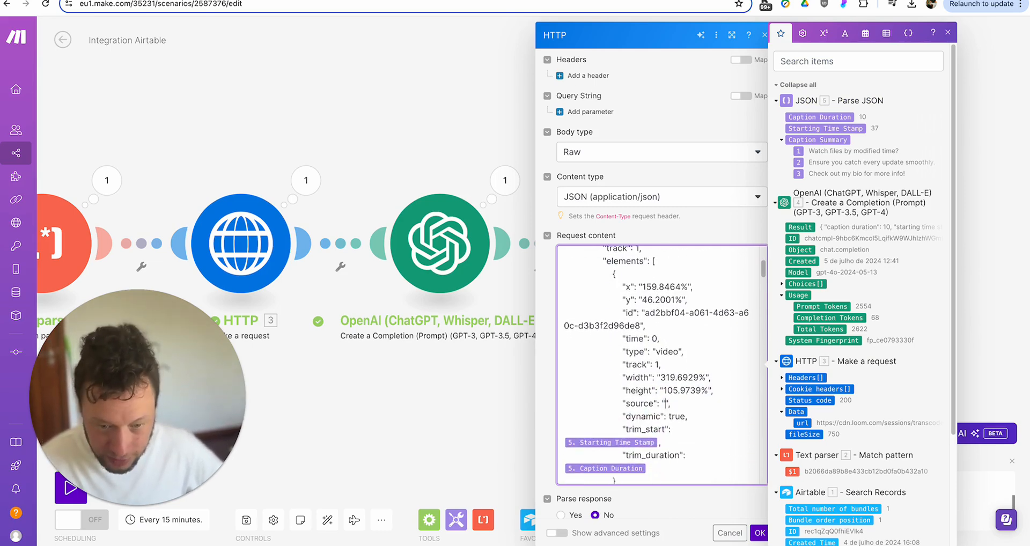
pyautogui.click(802, 423)
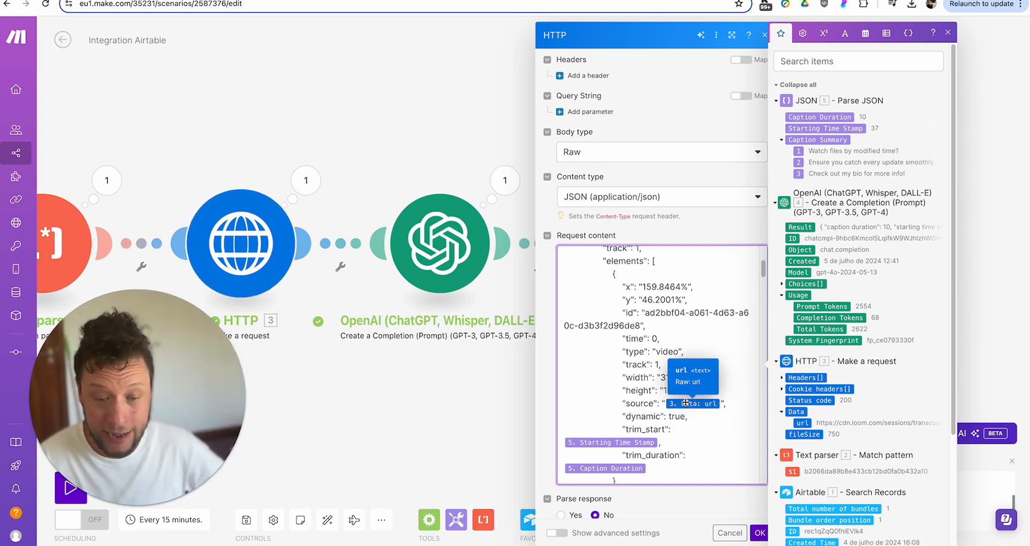
pyautogui.scroll(-2, 665, 400)
pyautogui.scroll(-1, 642, 391)
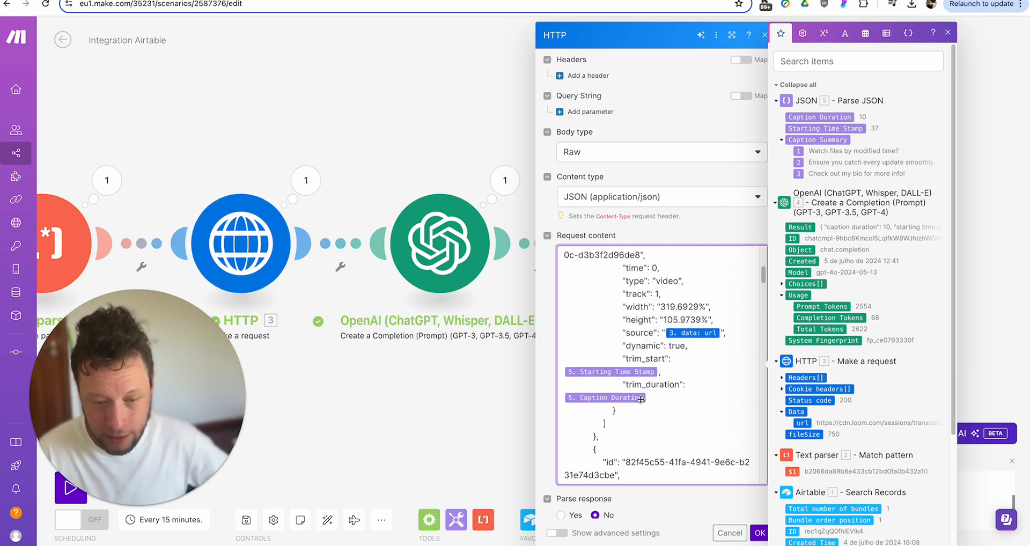
pyautogui.scroll(-12, 628, 399)
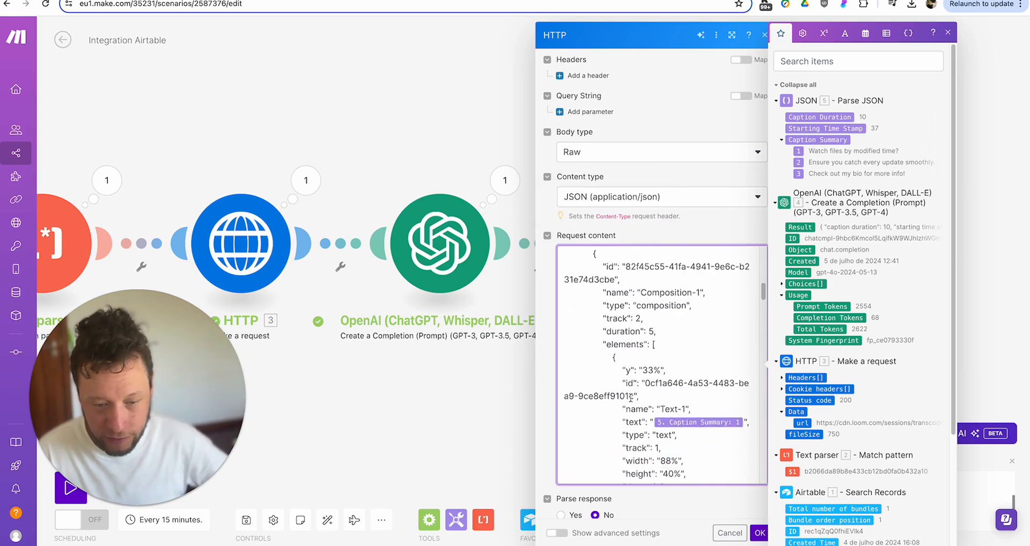
pyautogui.scroll(-15, 630, 397)
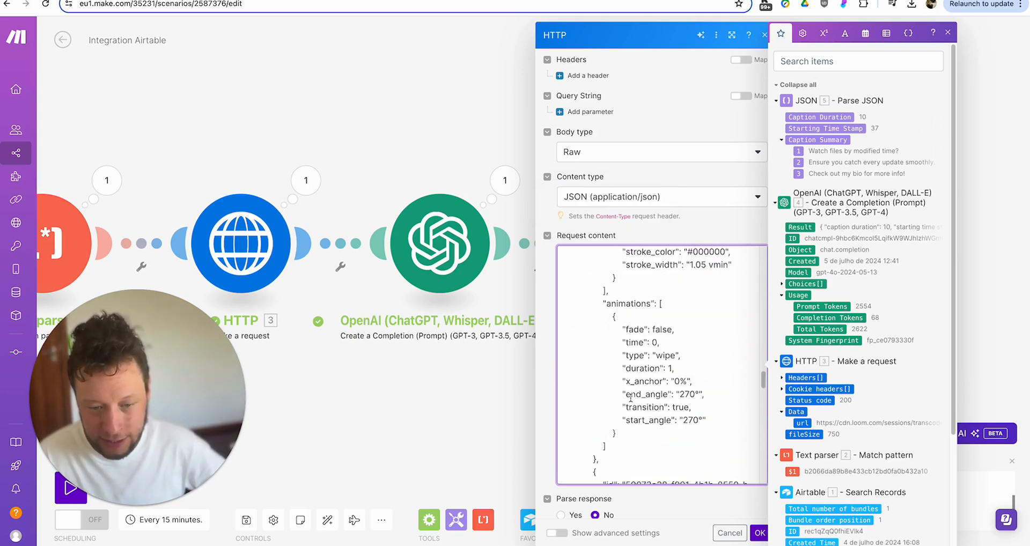
pyautogui.scroll(-8, 631, 397)
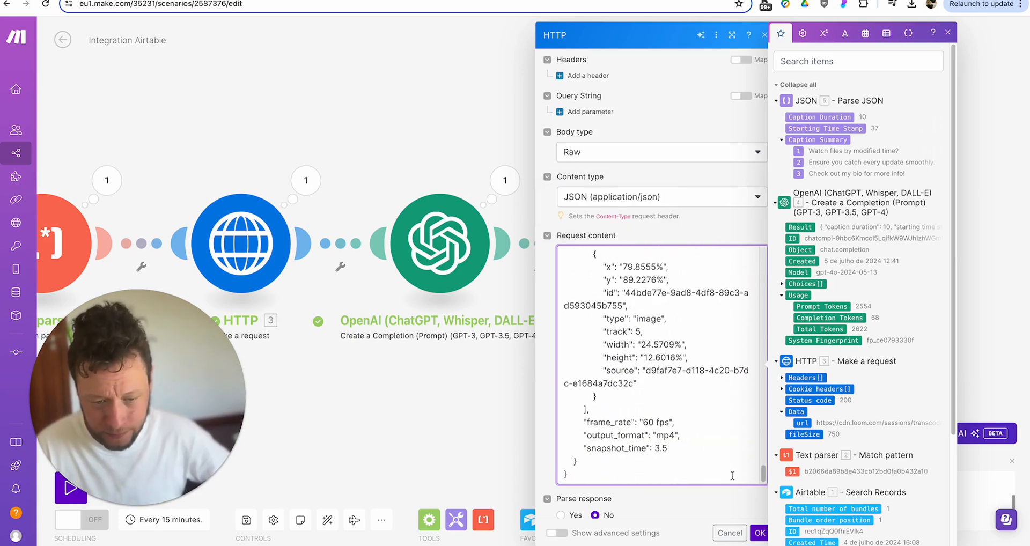
# - Open the Creatomate template's Use Template > API Integration example
pyautogui.click(759, 533)
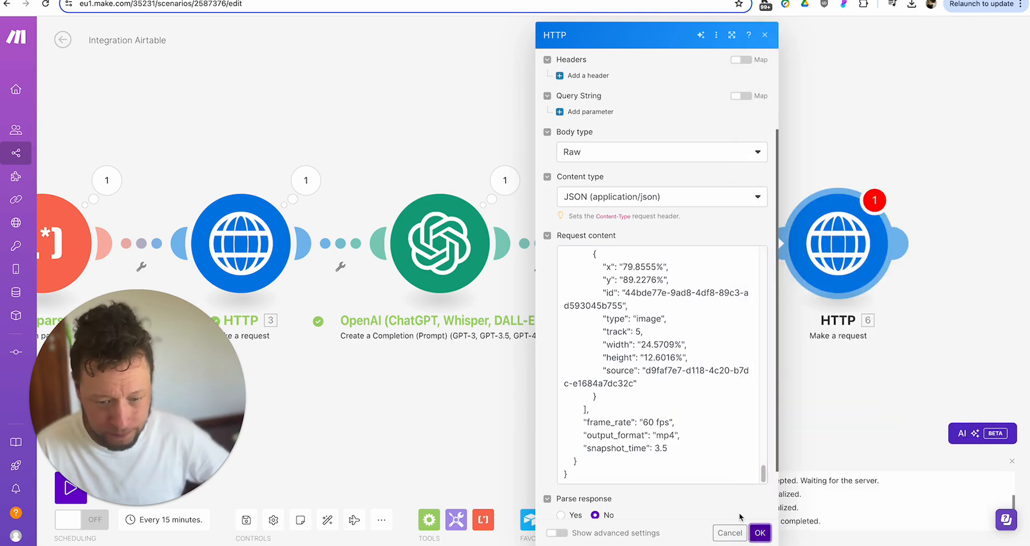
pyautogui.scroll(10, 621, 411)
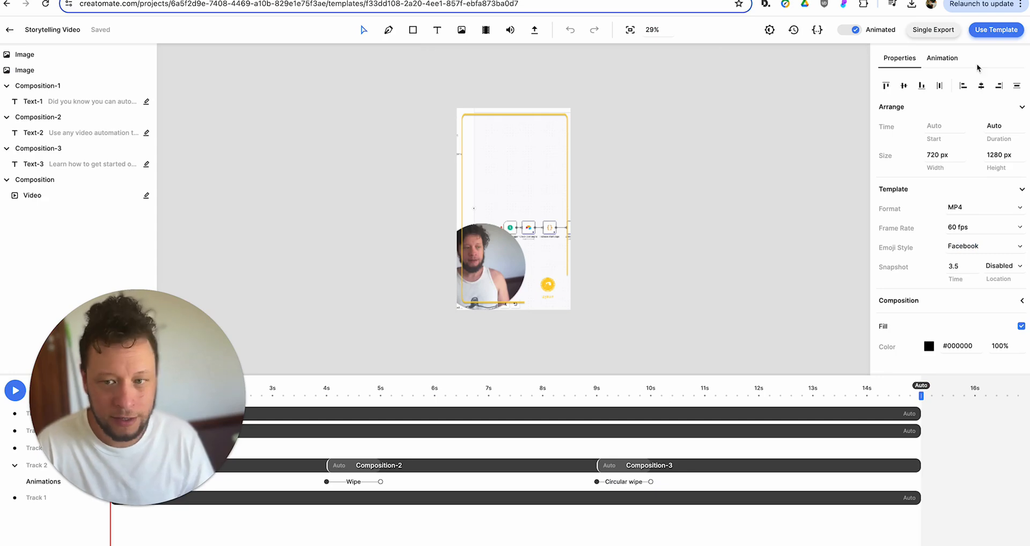
pyautogui.click(1015, 31)
pyautogui.click(481, 415)
# - Copy the api.creatomate.com/v1/renders endpoint and return to Make's HTTP module settings
pyautogui.moveTo(470, 301); pyautogui.dragTo(594, 300)
pyautogui.rightClick(589, 299)
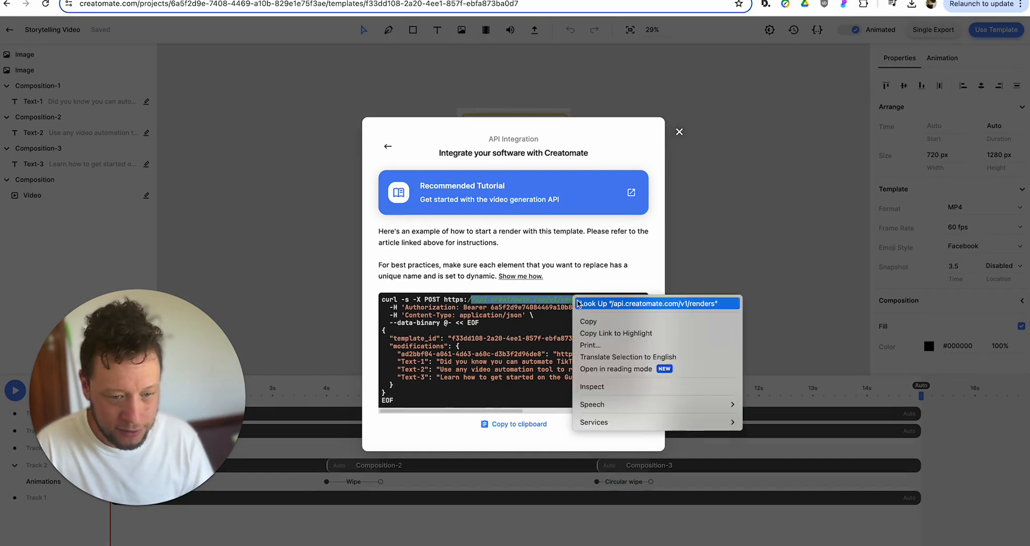
pyautogui.click(612, 321)
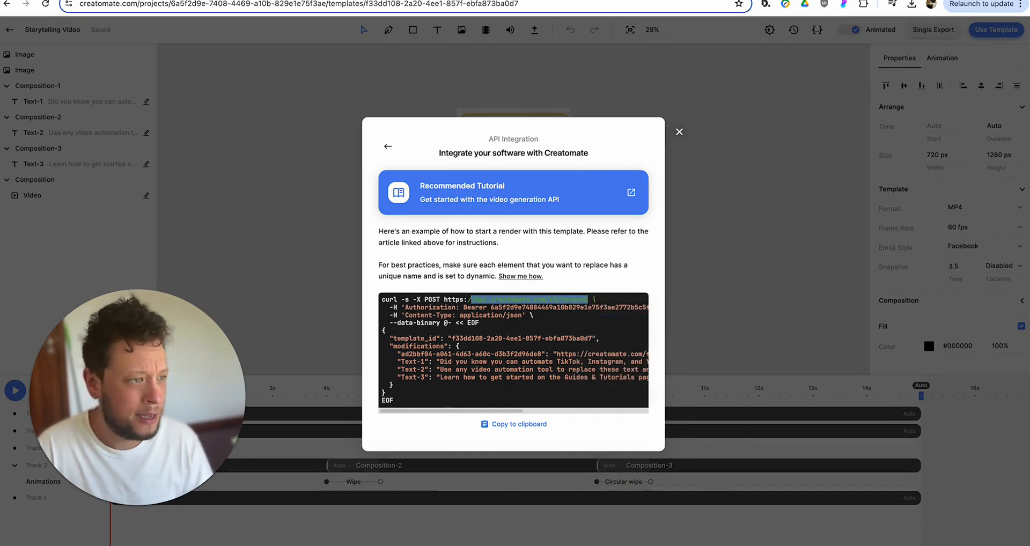
pyautogui.click(410, 0)
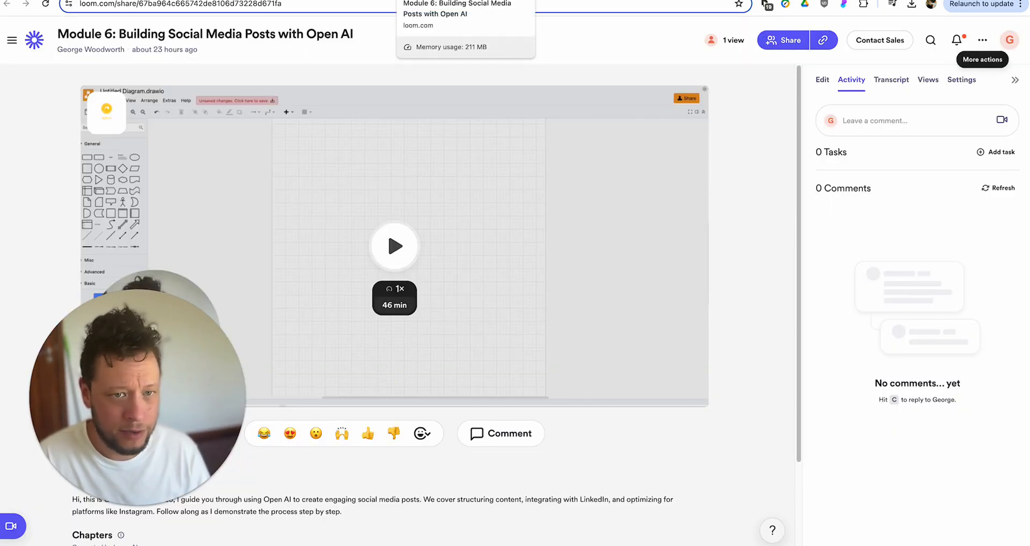
pyautogui.click(123, 0)
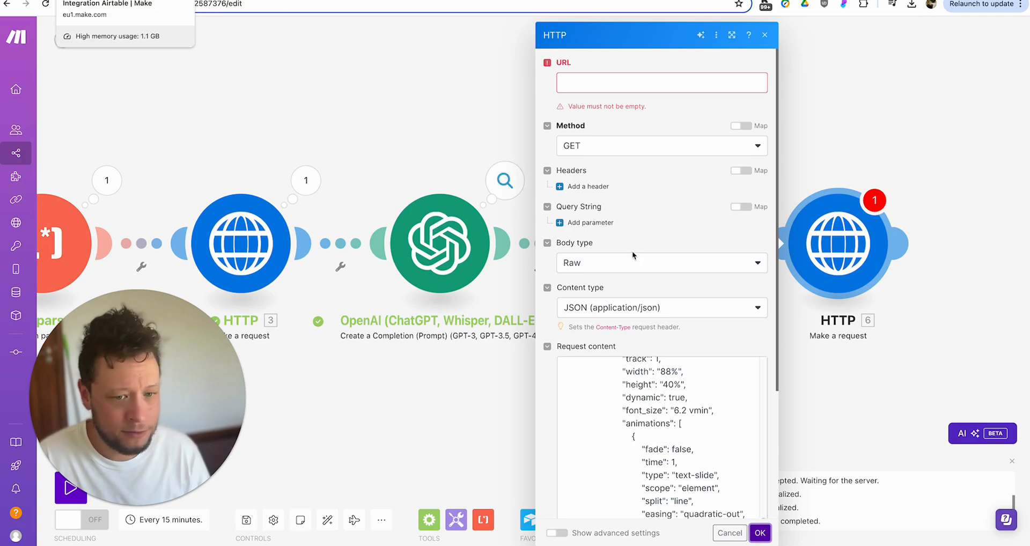
pyautogui.click(600, 83)
pyautogui.hotkey('ctrl', 'v')
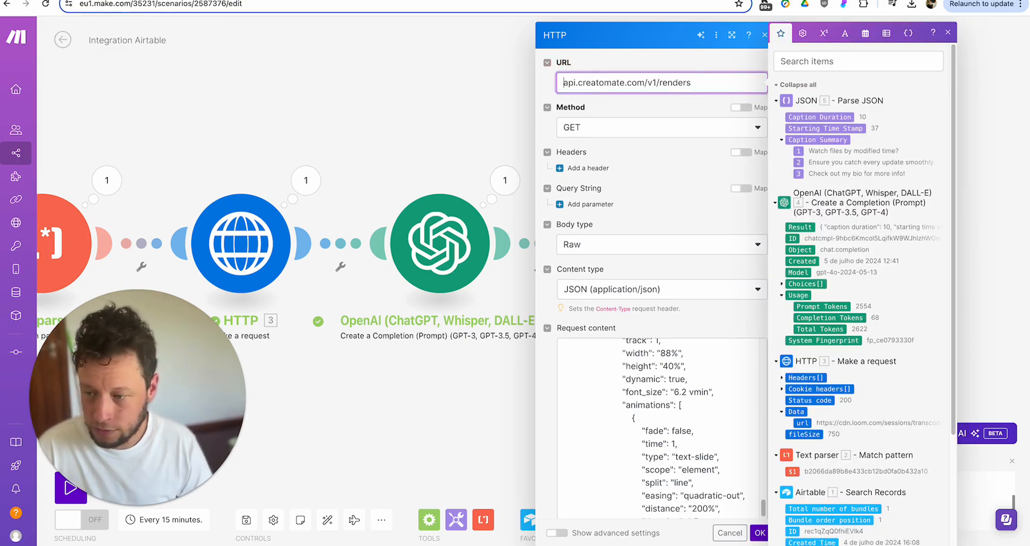
pyautogui.press('super+Tab')
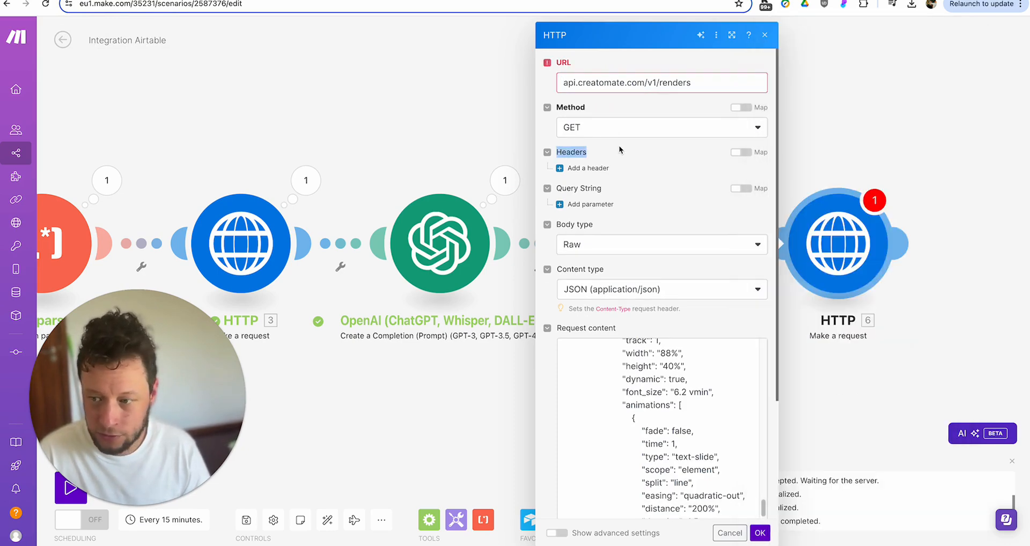
pyautogui.click(618, 150)
pyautogui.click(603, 206)
pyautogui.click(563, 84)
pyautogui.write('https:/')
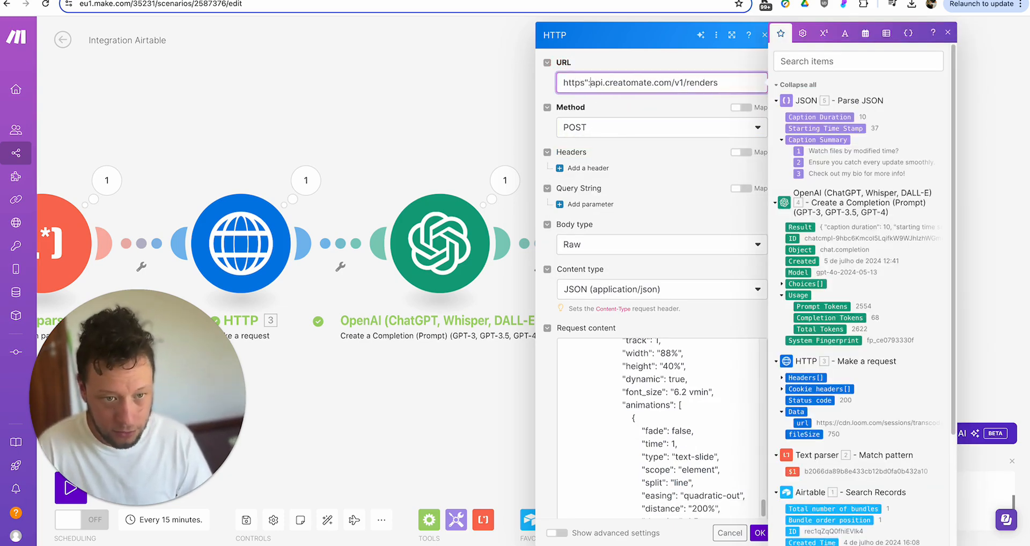
pyautogui.write('/')
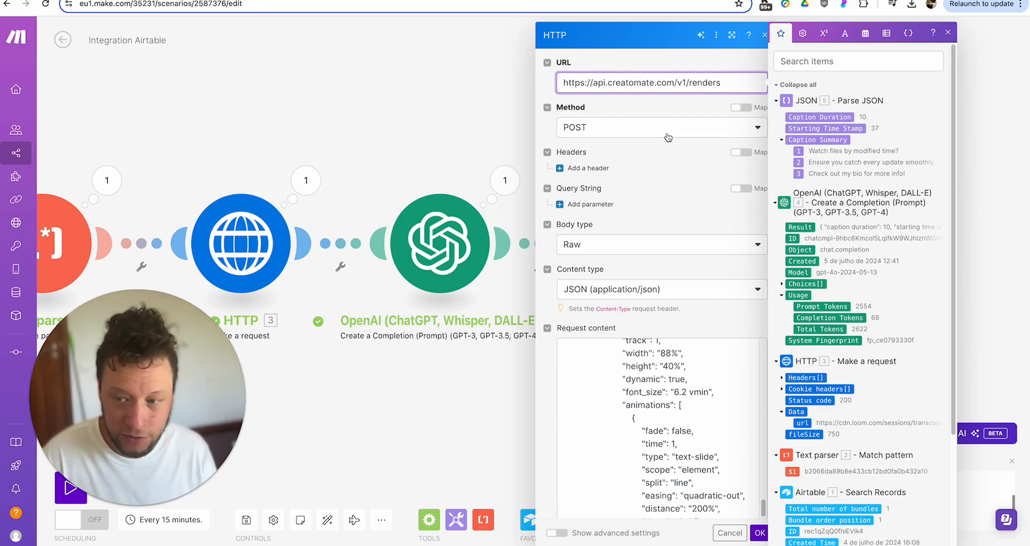
pyautogui.press('super+Tab')
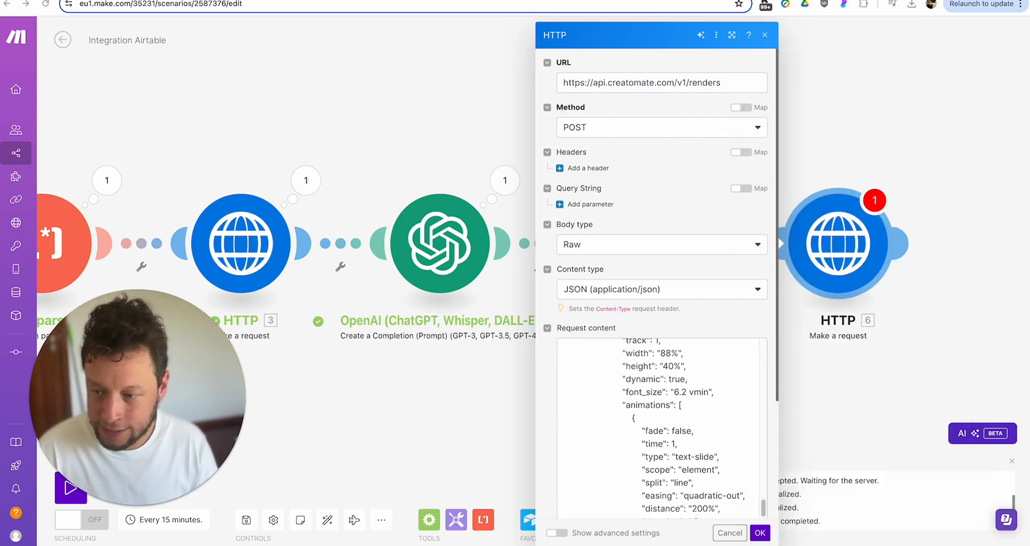
pyautogui.click(588, 168)
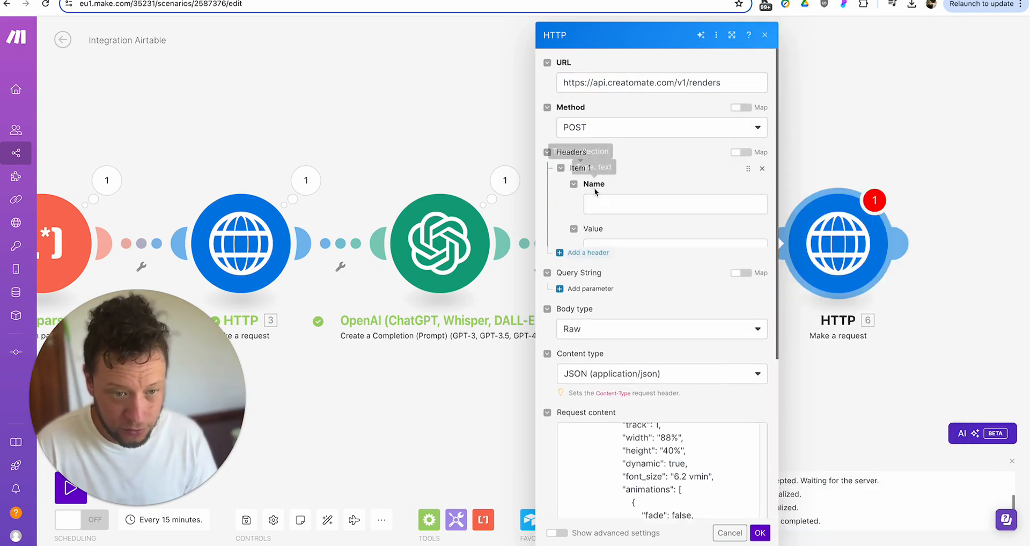
pyautogui.hotkey('ctrl', 'v')
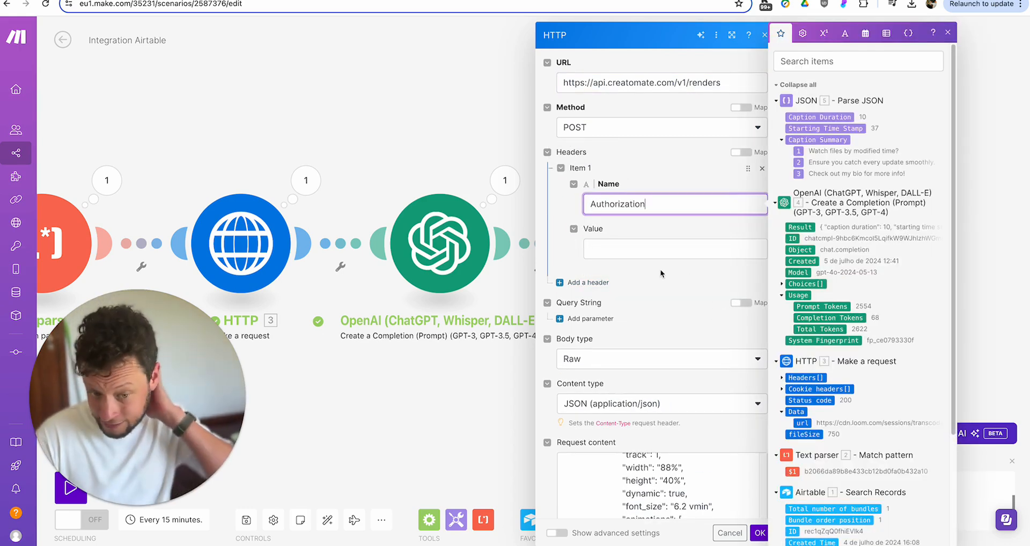
# - Set Parse response to Yes on the Creatomate HTTP request and pan back toward the earlier modules
pyautogui.scroll(-5, 664, 272)
pyautogui.scroll(5, 653, 298)
pyautogui.scroll(-5, 633, 260)
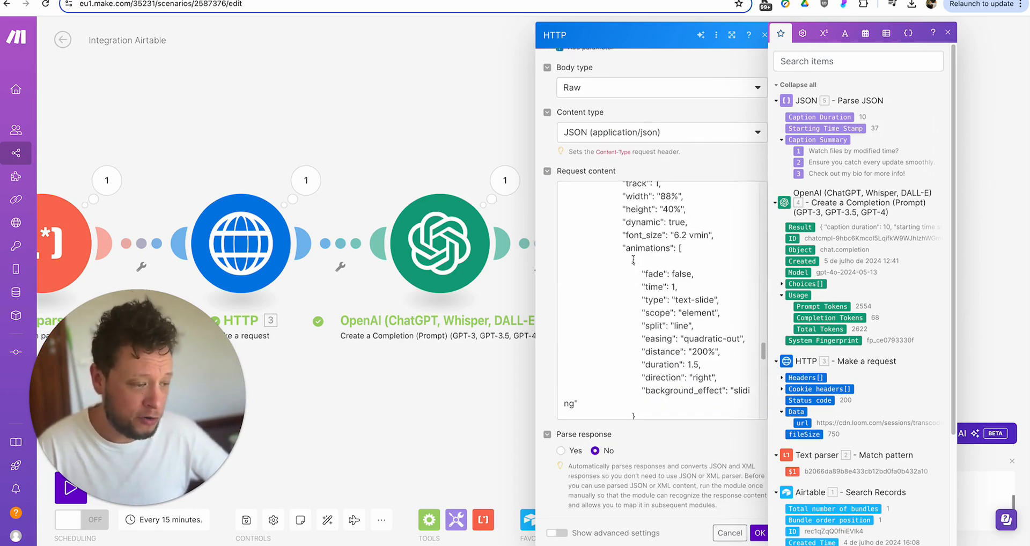
pyautogui.scroll(15, 634, 260)
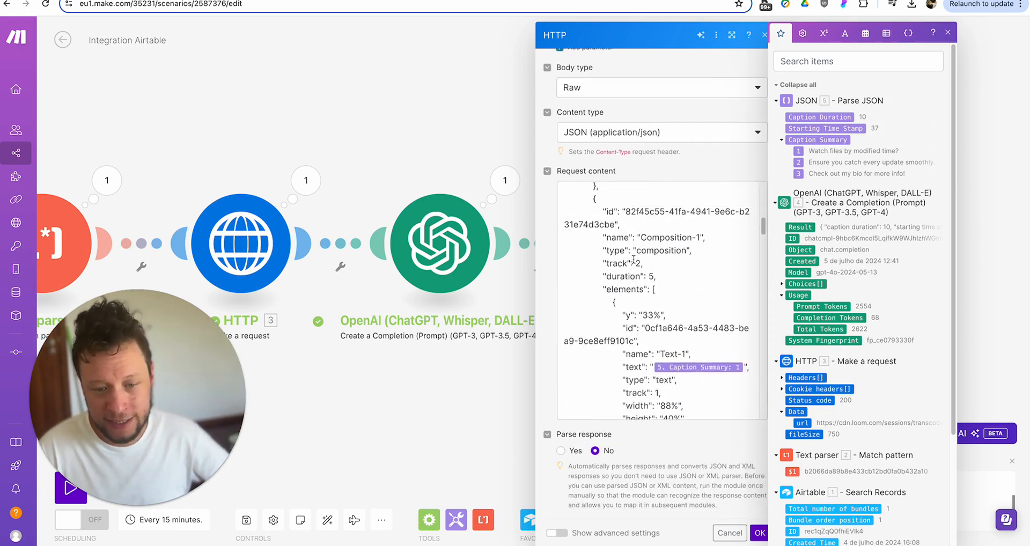
pyautogui.scroll(1, 633, 260)
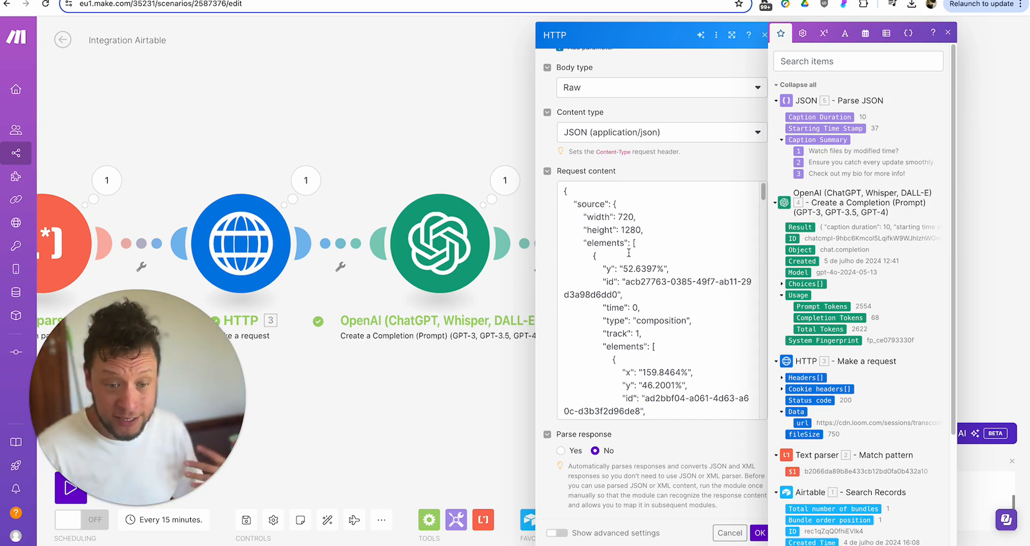
pyautogui.scroll(-1, 629, 252)
pyautogui.scroll(-5, 629, 252)
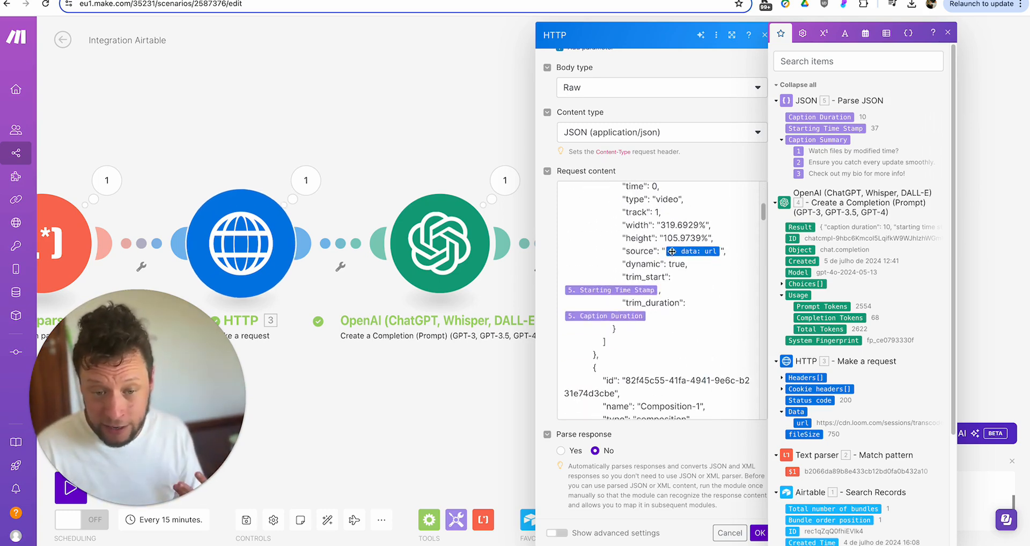
pyautogui.scroll(-10, 642, 285)
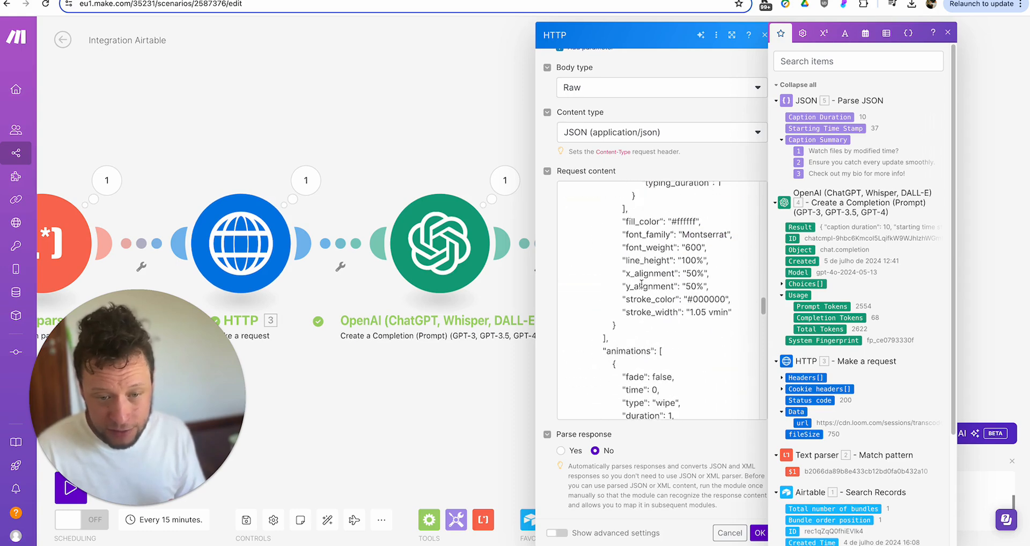
pyautogui.scroll(-10, 642, 285)
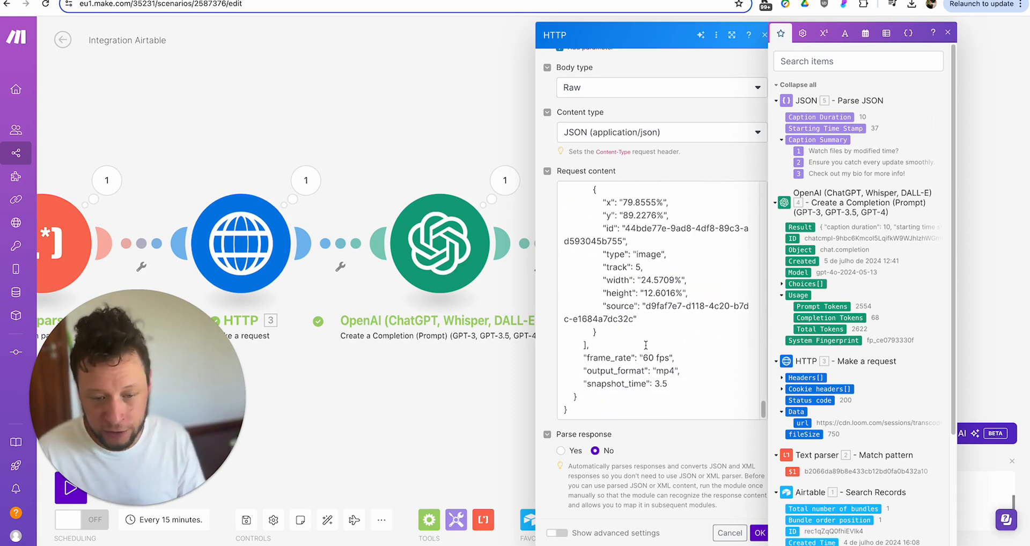
pyautogui.click(570, 460)
pyautogui.click(561, 451)
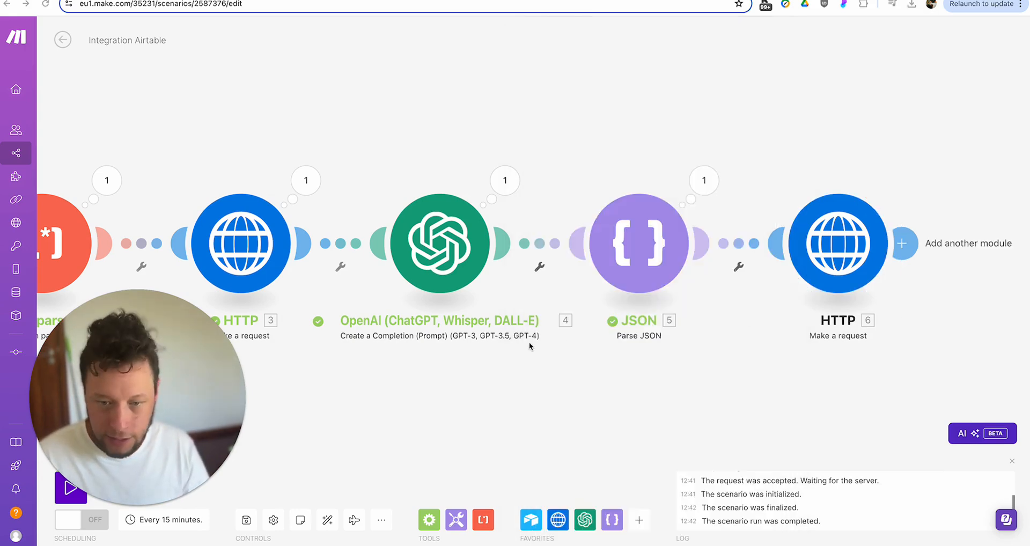
pyautogui.moveTo(336, 460); pyautogui.dragTo(540, 361)
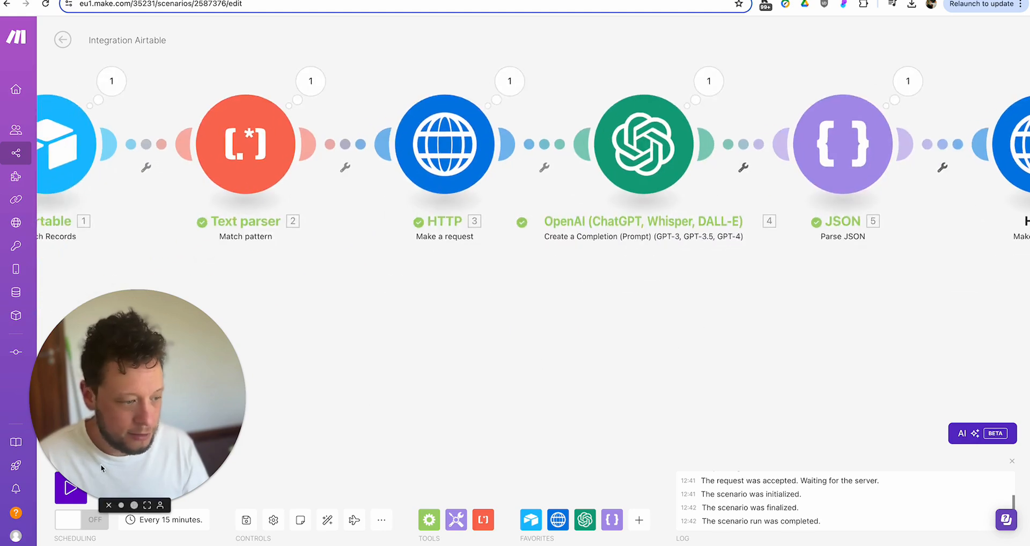
pyautogui.moveTo(100, 468); pyautogui.dragTo(101, 430)
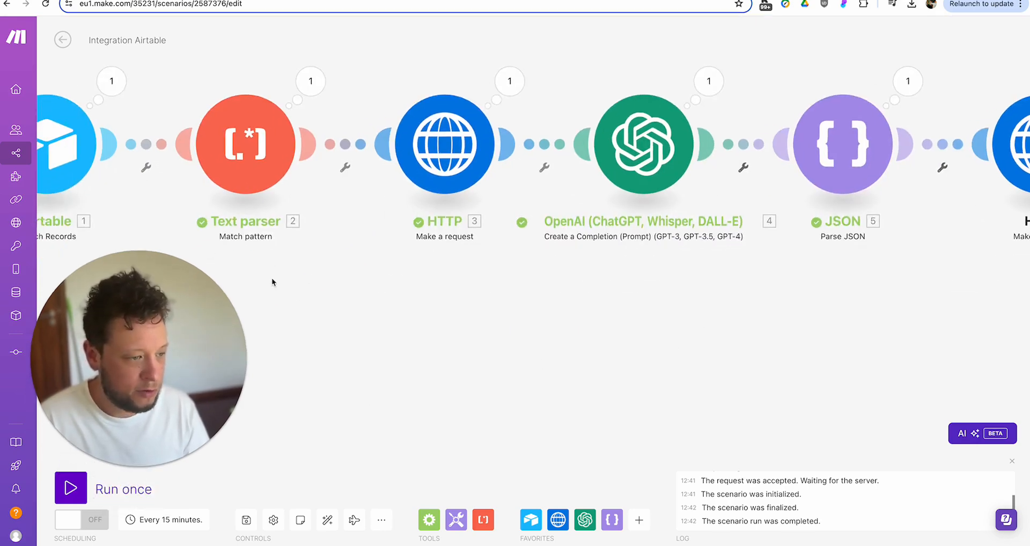
# - Bring the Airtable module into view and open its Search Records settings
pyautogui.moveTo(256, 263); pyautogui.dragTo(485, 313)
pyautogui.rightClick(285, 184)
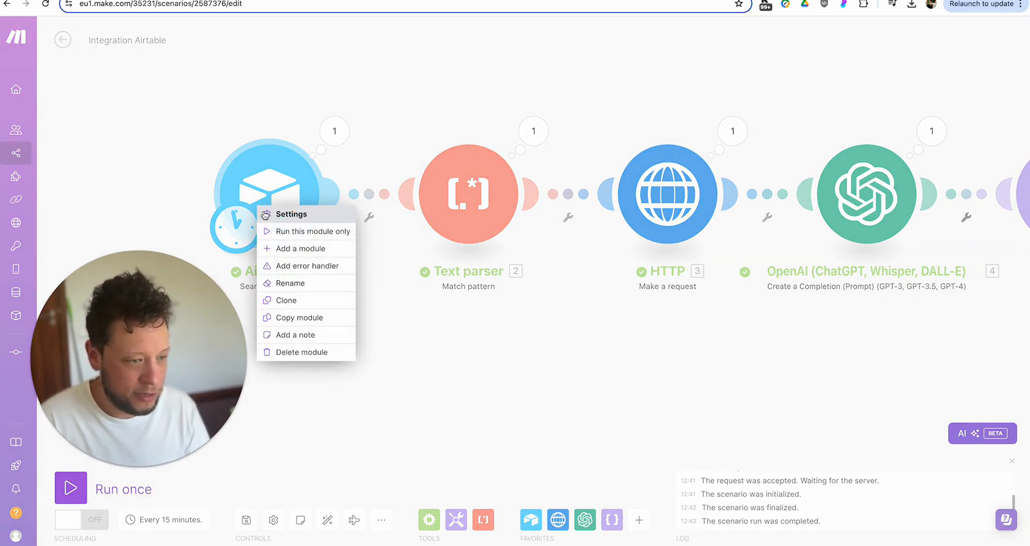
pyautogui.click(285, 184)
pyautogui.click(284, 184)
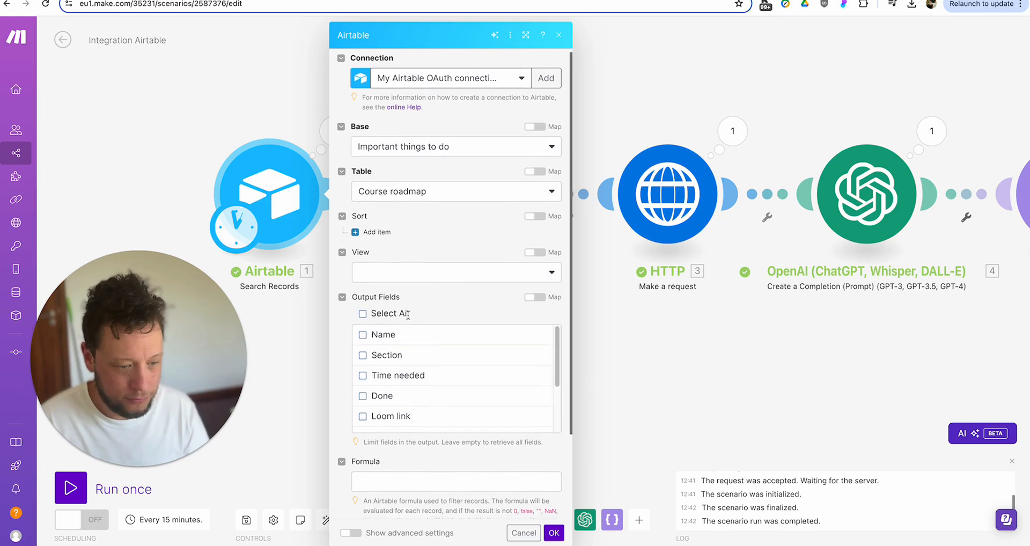
pyautogui.scroll(-2, 407, 317)
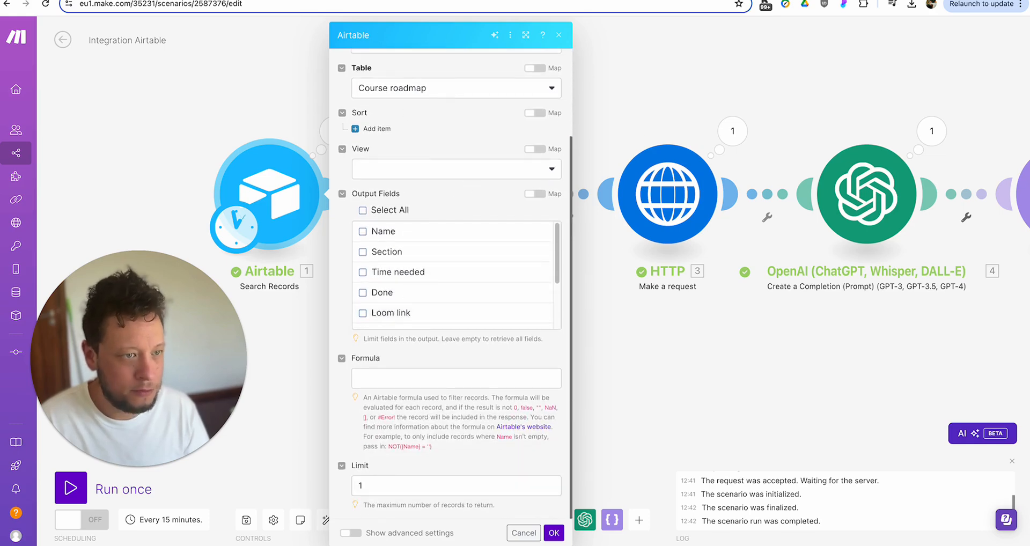
# - Copy the lesson name from Course roadmap and set Formula {Name} = 'Create social media from LI advice'
pyautogui.click(322, 1)
pyautogui.click(317, 274)
pyautogui.hotkey('ctrl', 'c')
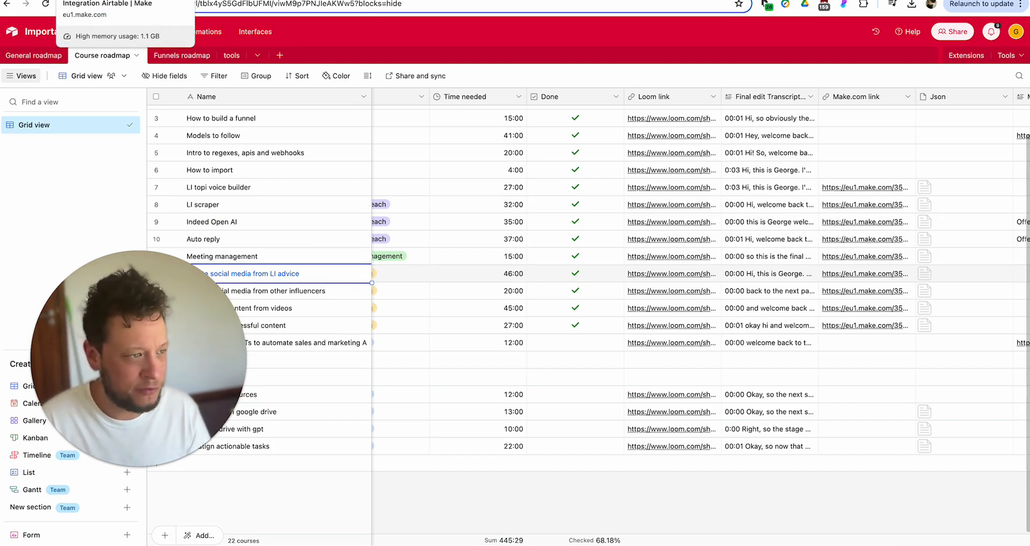
pyautogui.click(108, 1)
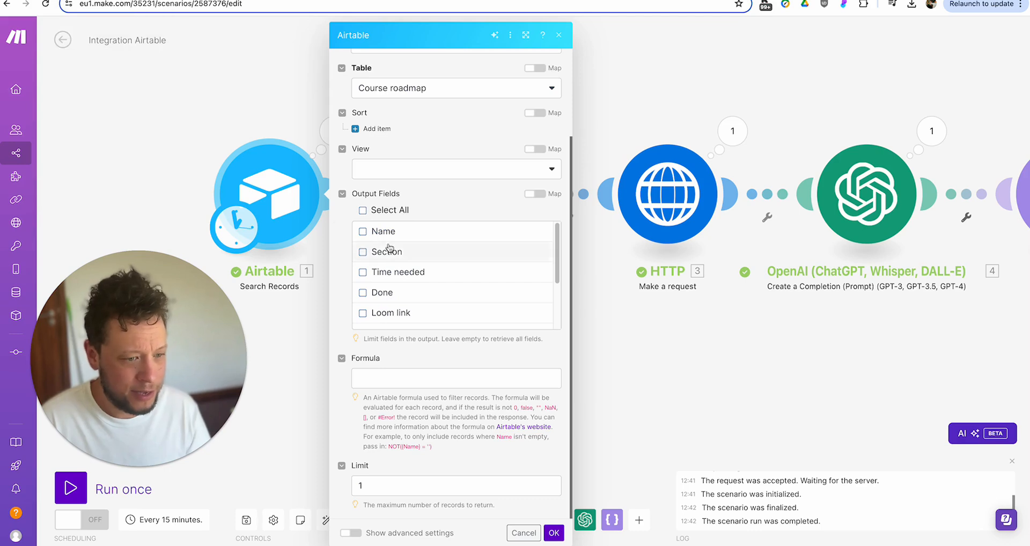
pyautogui.click(416, 379)
pyautogui.write('{')
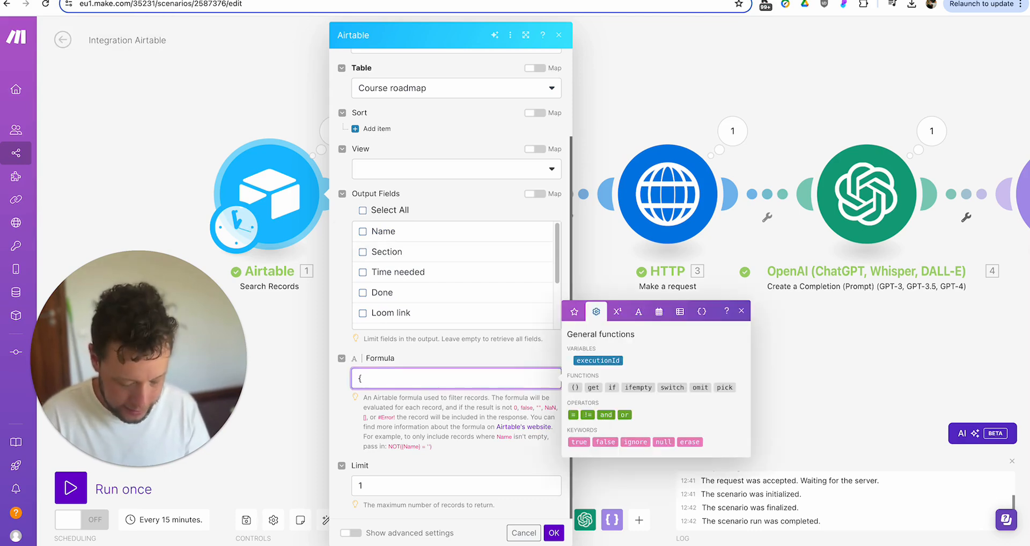
pyautogui.write('Name')
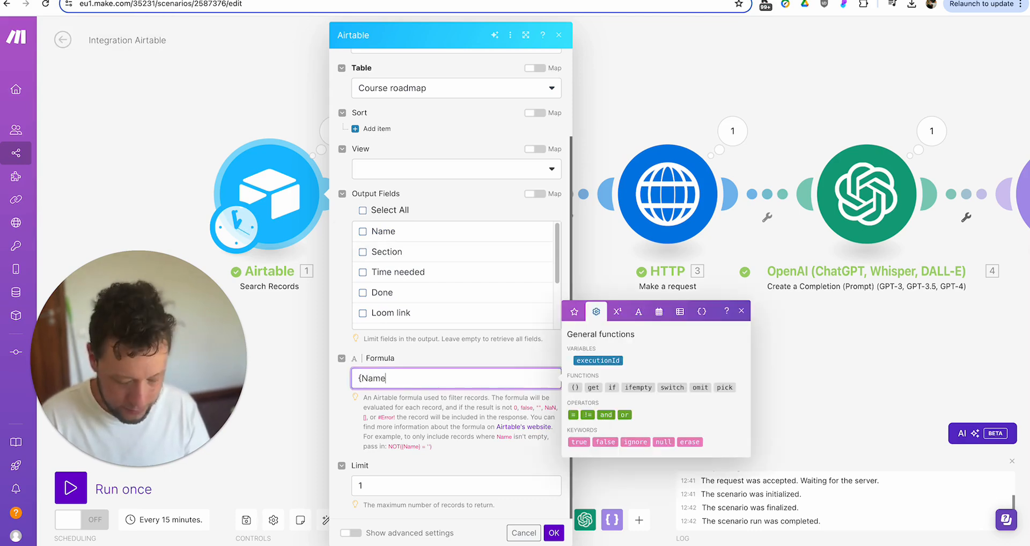
pyautogui.write("} = '")
pyautogui.hotkey('ctrl', 'v')
# - Save the search settings, run the scenario once, and inspect the Airtable record's Final edit Transcription
pyautogui.click(554, 533)
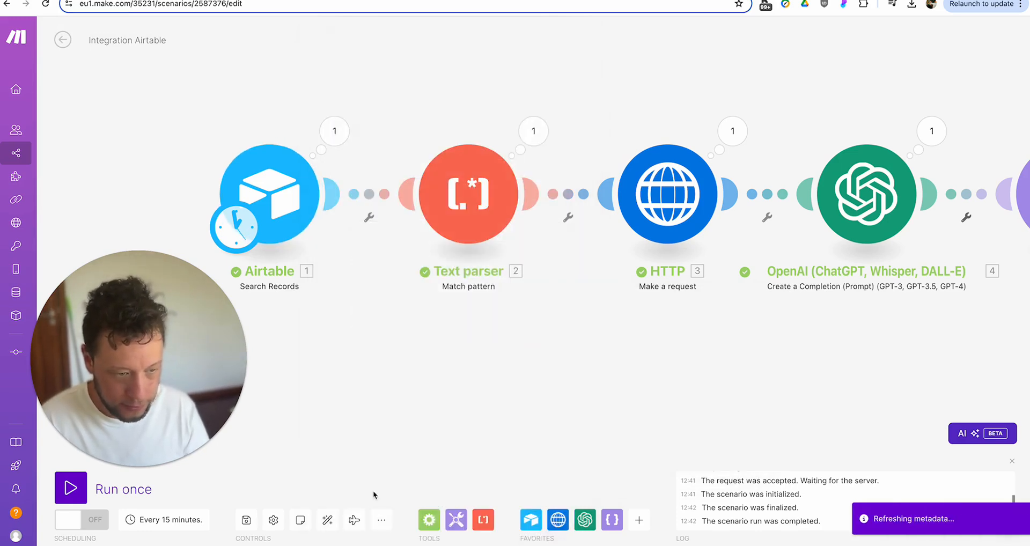
pyautogui.click(119, 487)
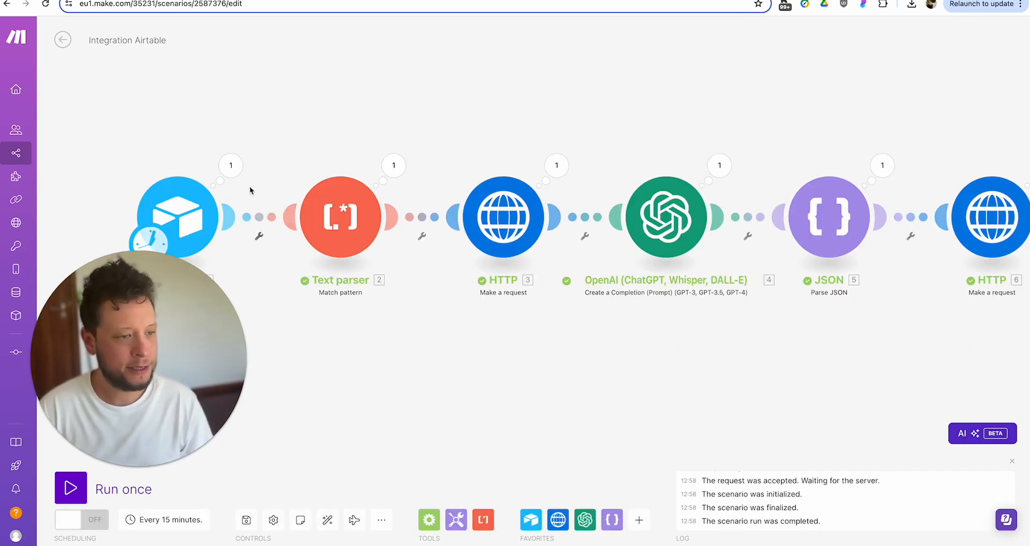
pyautogui.click(230, 165)
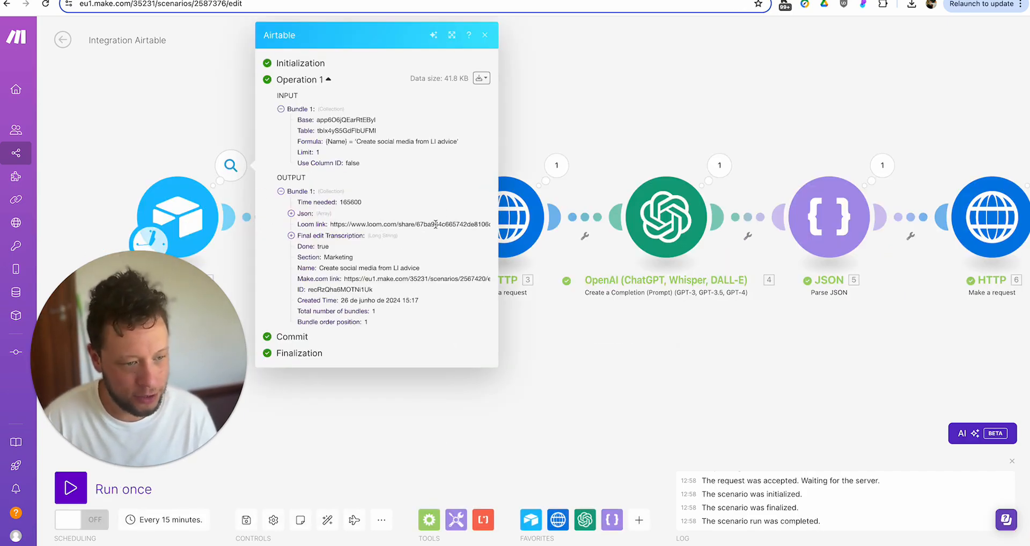
pyautogui.click(292, 235)
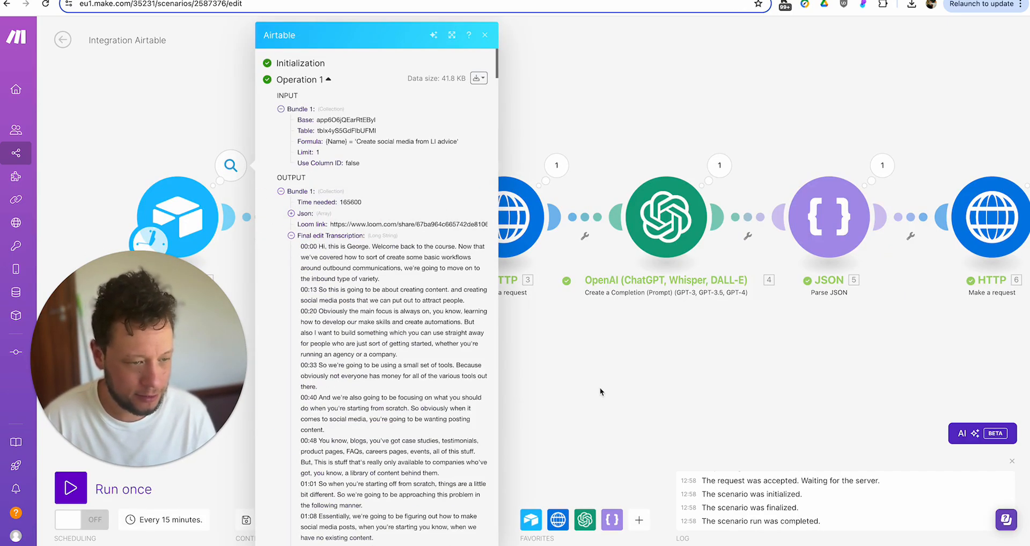
pyautogui.click(600, 388)
# - Check the Text parser's extracted video ID and the first HTTP request's returned Data
pyautogui.click(394, 166)
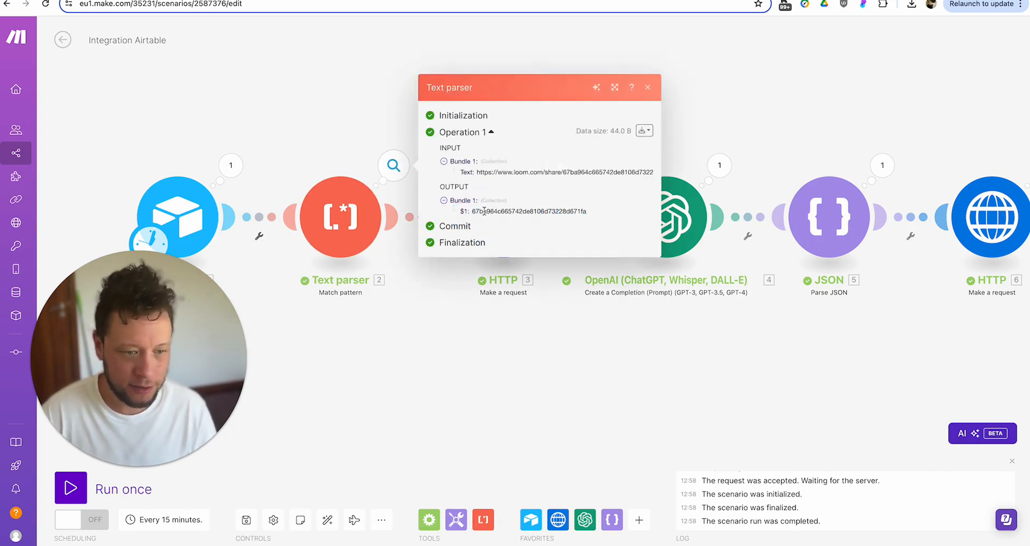
pyautogui.moveTo(485, 212); pyautogui.dragTo(582, 211)
pyautogui.click(481, 356)
pyautogui.click(556, 165)
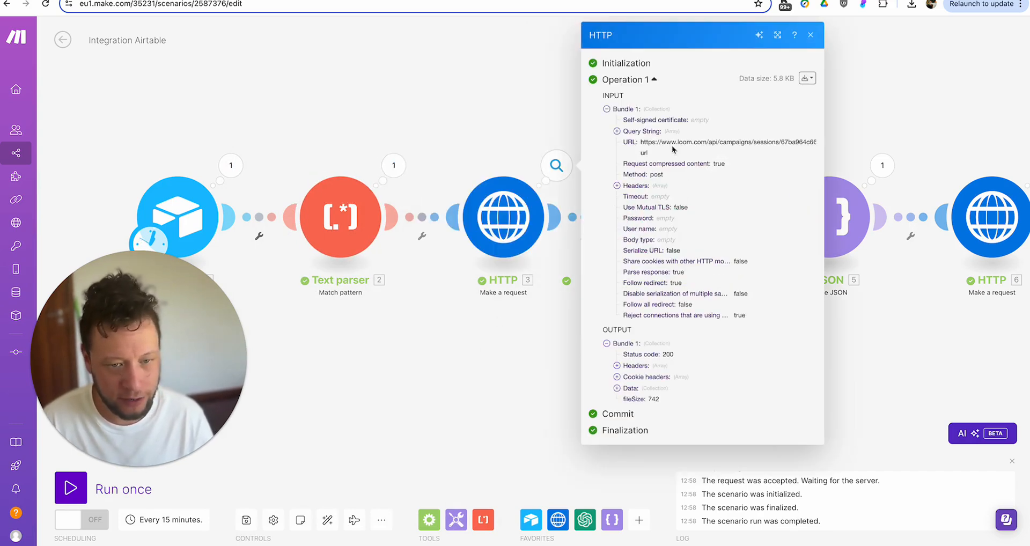
pyautogui.click(653, 389)
pyautogui.click(473, 405)
pyautogui.moveTo(632, 379); pyautogui.dragTo(439, 406)
# - Review the OpenAI module's Result JSON, including its caption duration line
pyautogui.click(526, 194)
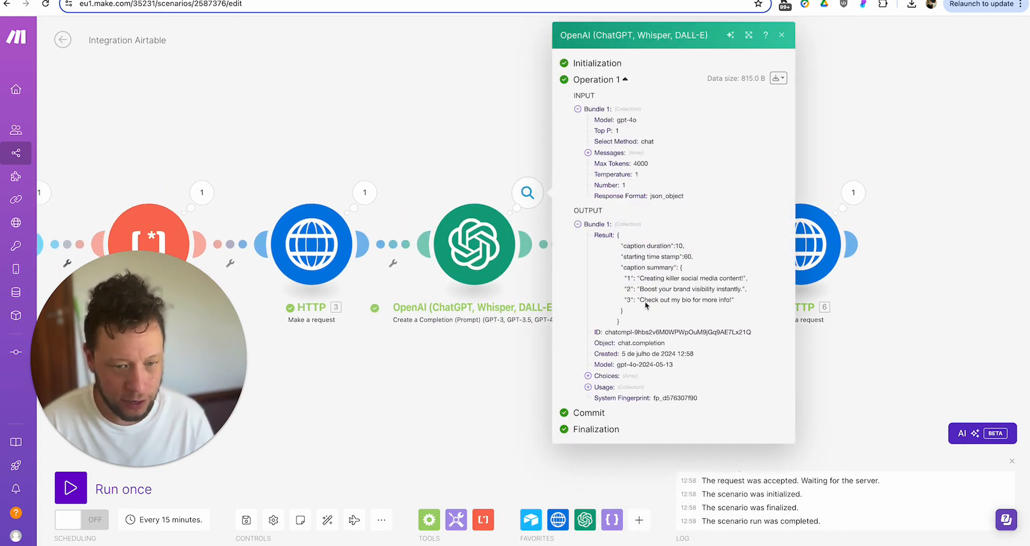
pyautogui.moveTo(616, 236); pyautogui.dragTo(646, 325)
pyautogui.click(671, 255)
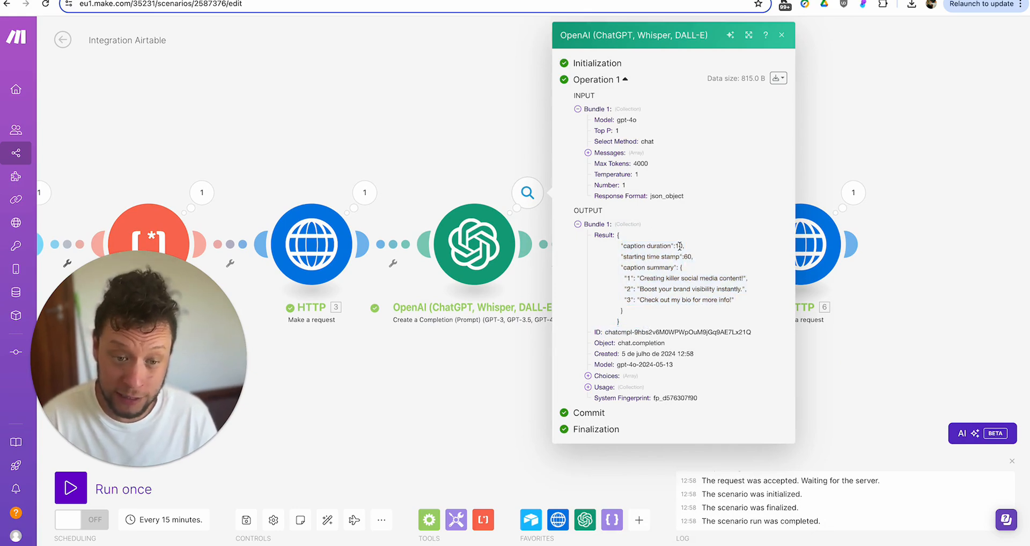
pyautogui.tripleClick(682, 246)
pyautogui.click(670, 266)
pyautogui.moveTo(618, 237); pyautogui.dragTo(645, 324)
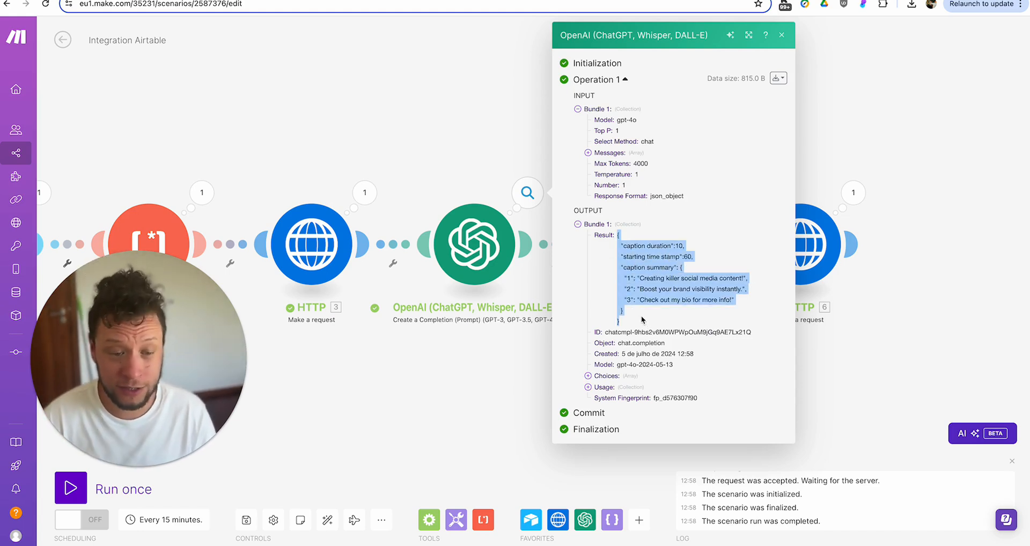
pyautogui.click(480, 380)
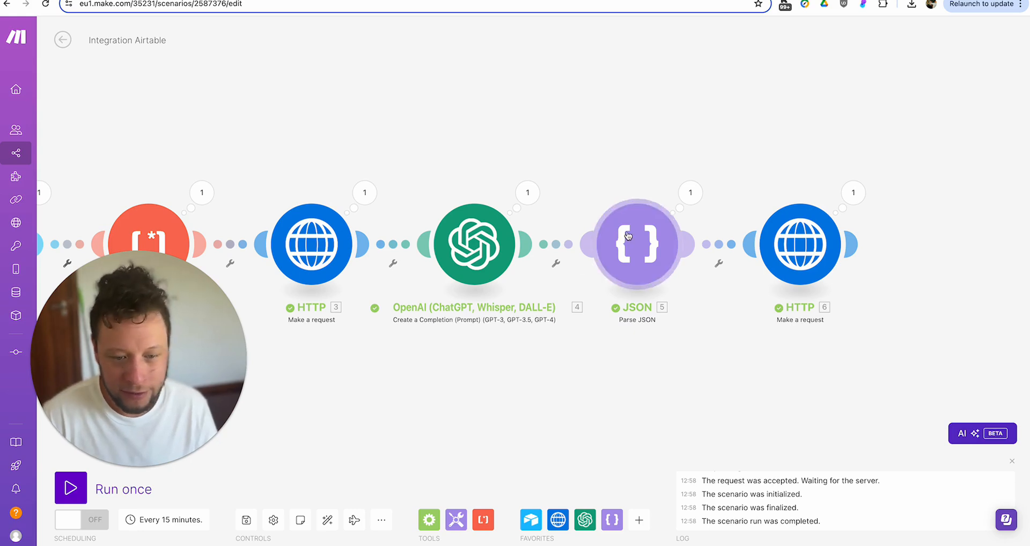
# - Inspect the parsed Caption Summary items and the Creatomate render request's returned data
pyautogui.click(692, 207)
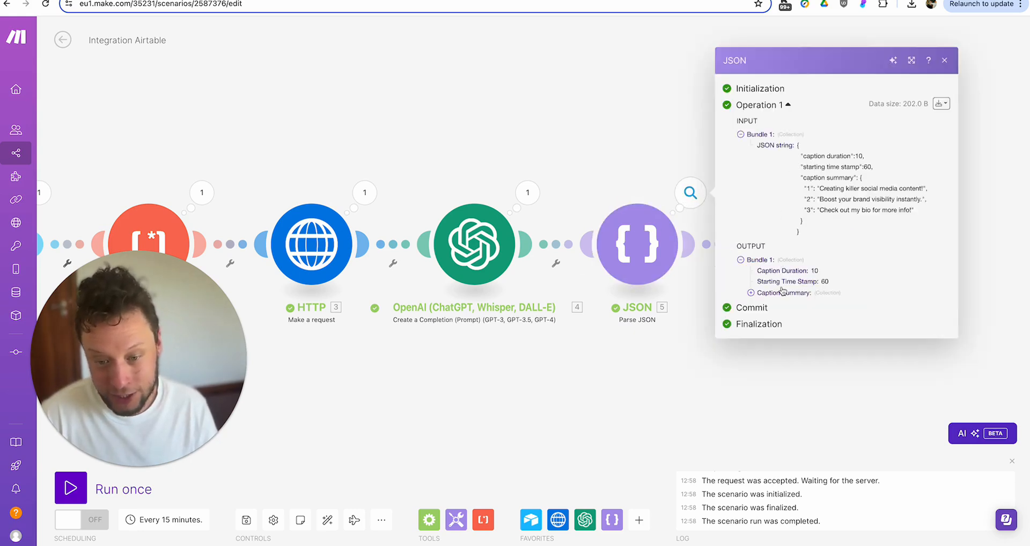
pyautogui.click(782, 295)
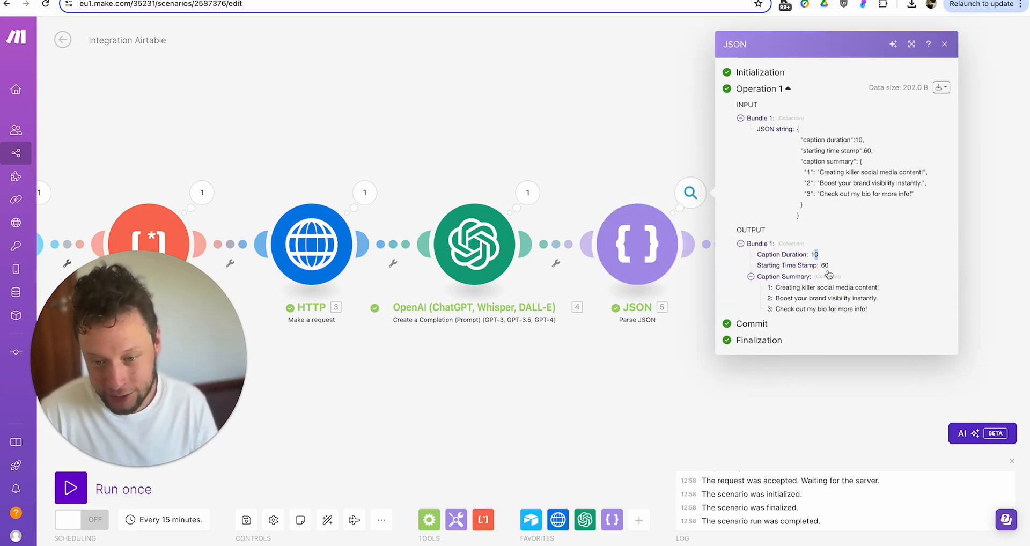
pyautogui.moveTo(793, 298); pyautogui.dragTo(829, 309)
pyautogui.click(669, 396)
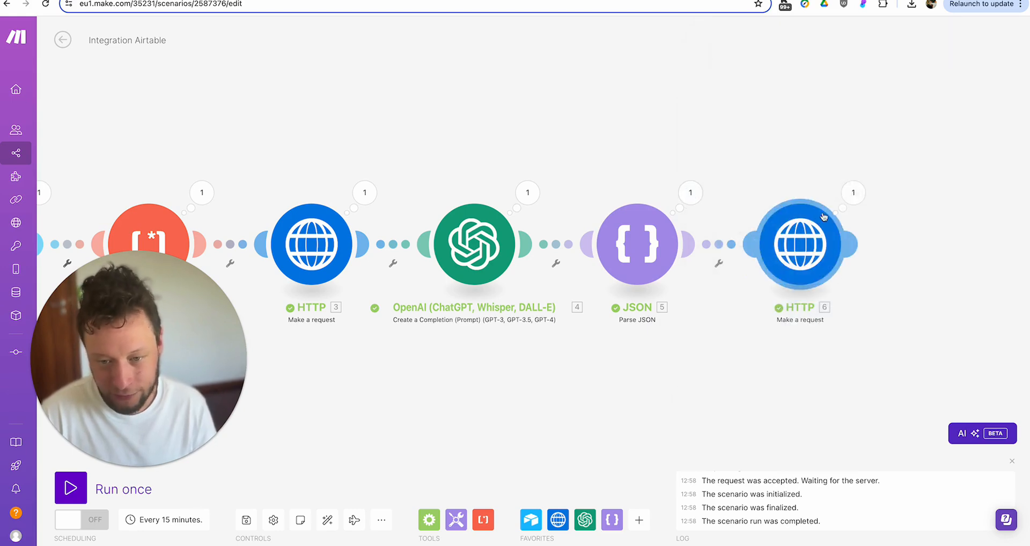
pyautogui.click(848, 200)
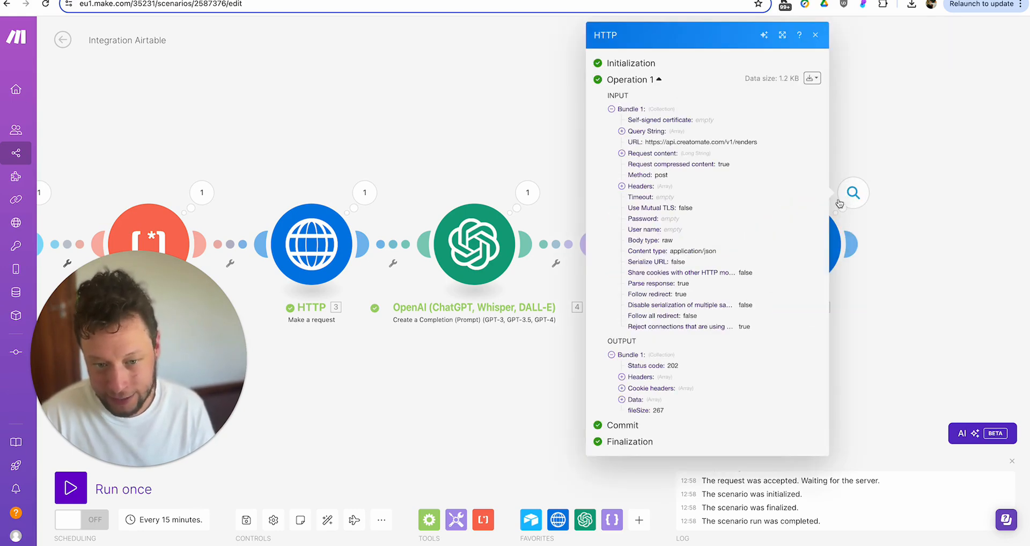
pyautogui.click(658, 403)
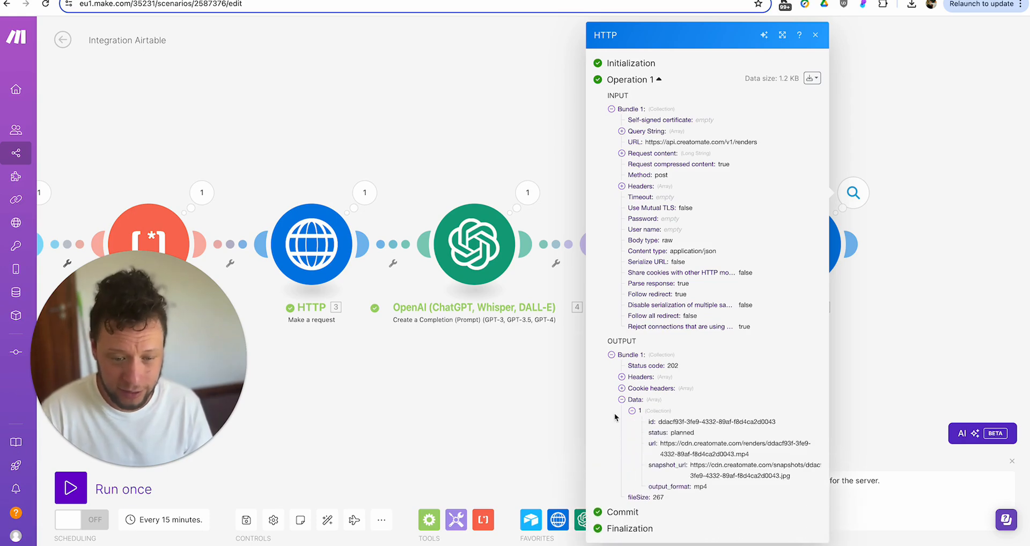
pyautogui.click(477, 421)
pyautogui.click(564, 0)
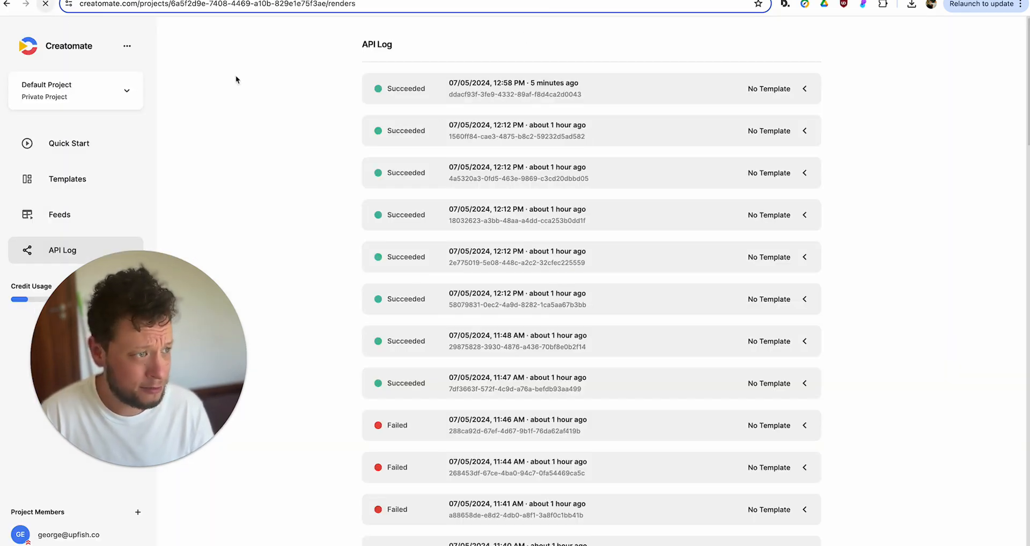
# - Expand the newest 12:58 PM Succeeded render and play its 720×1280 MP4 full screen
pyautogui.click(570, 96)
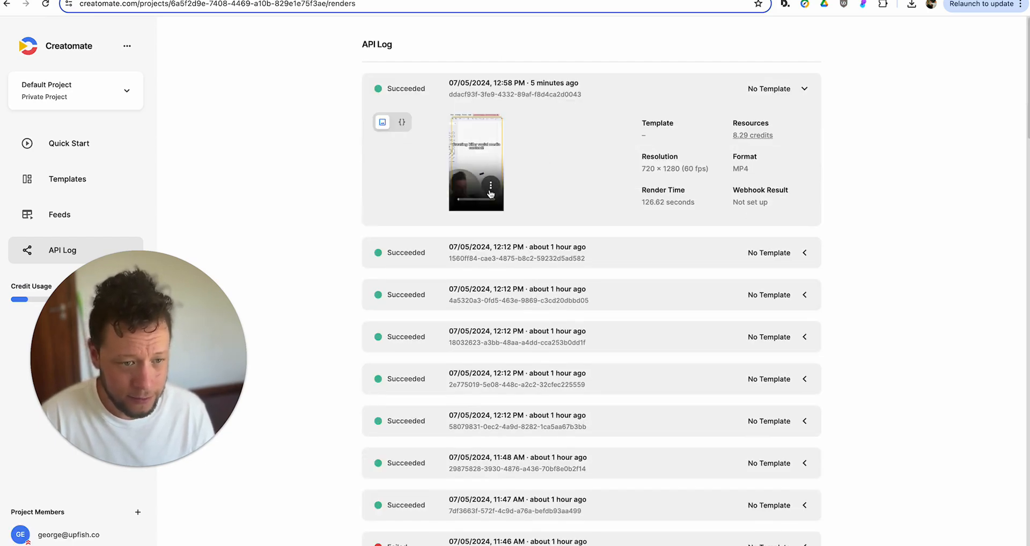
pyautogui.click(490, 185)
pyautogui.click(463, 179)
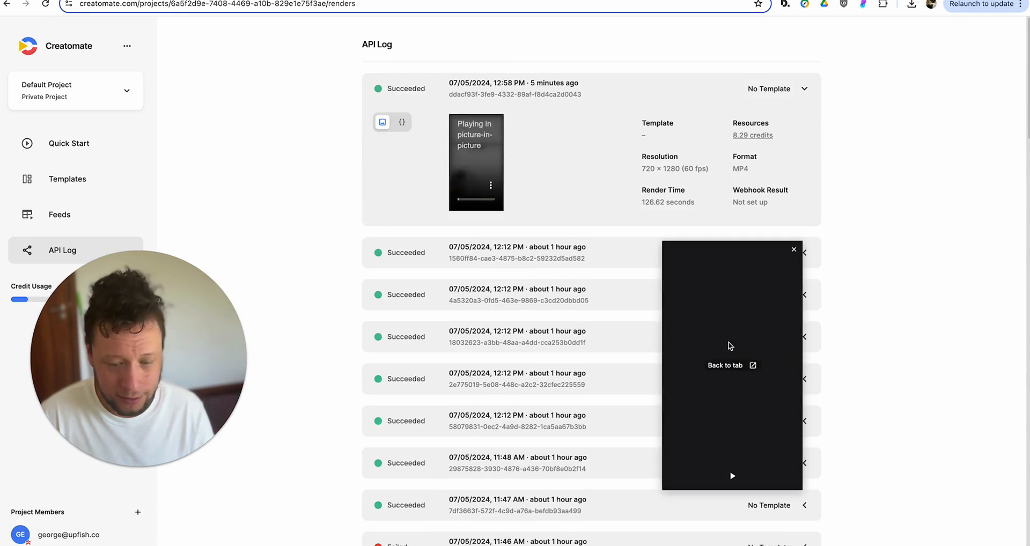
pyautogui.click(753, 367)
pyautogui.click(490, 185)
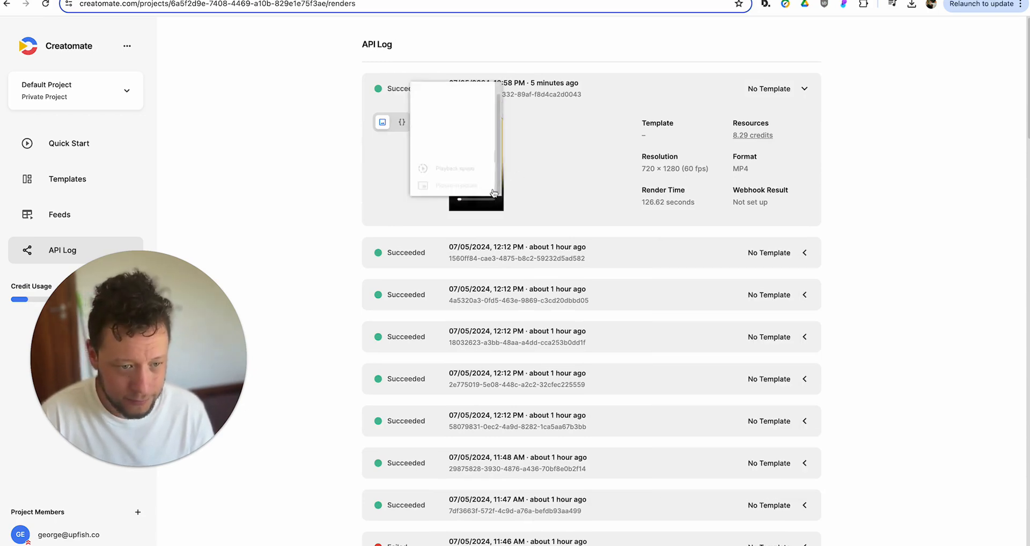
pyautogui.click(457, 86)
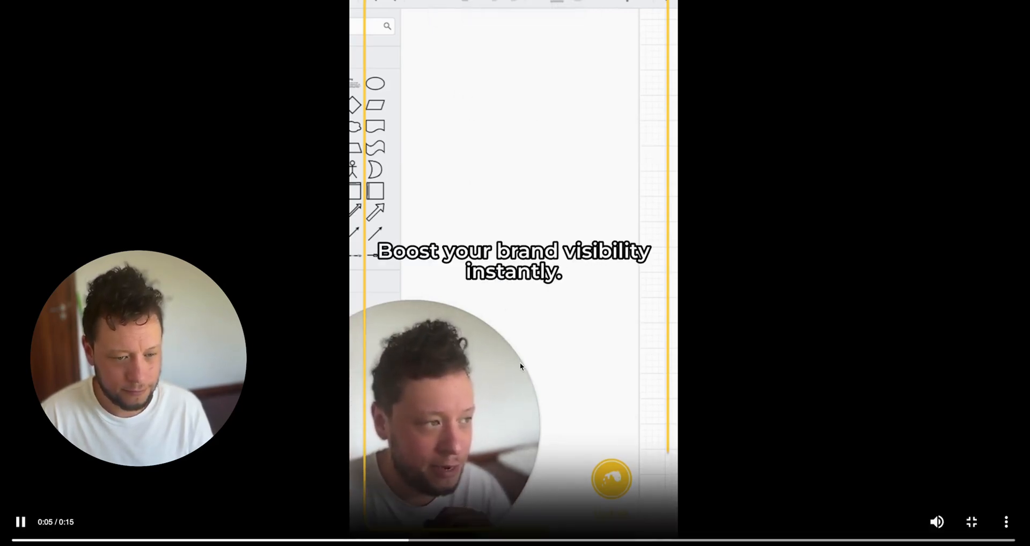
pyautogui.press('Escape')
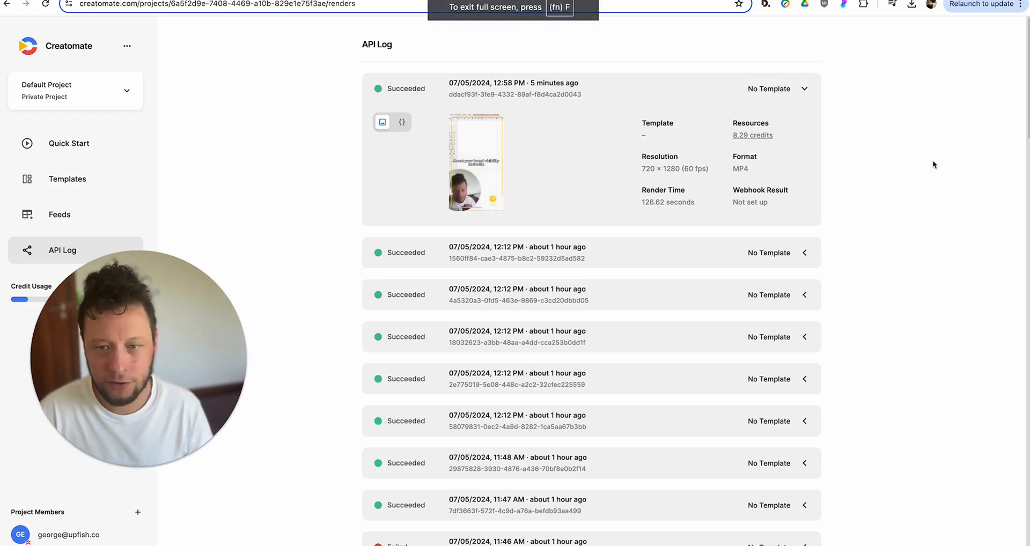
pyautogui.click(490, 184)
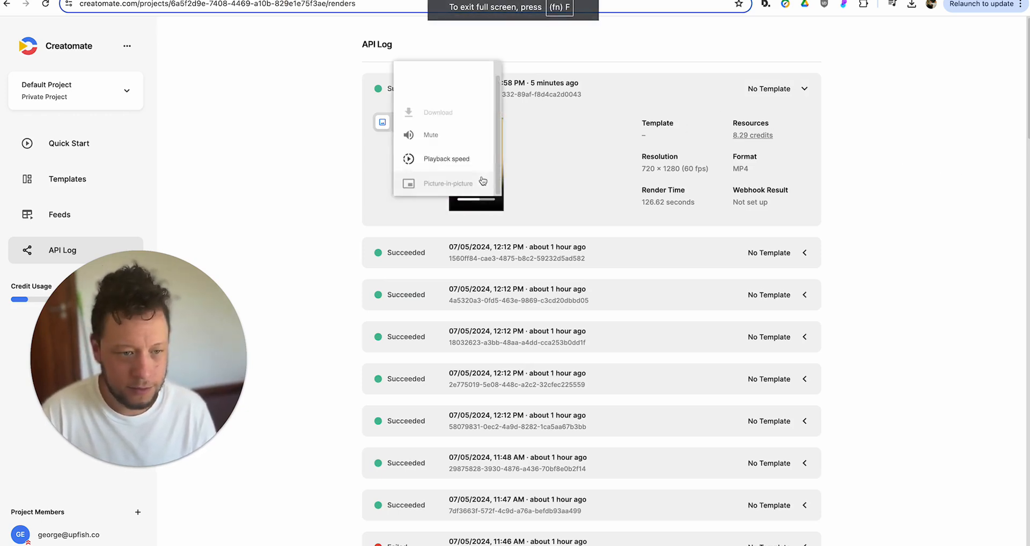
pyautogui.click(388, 195)
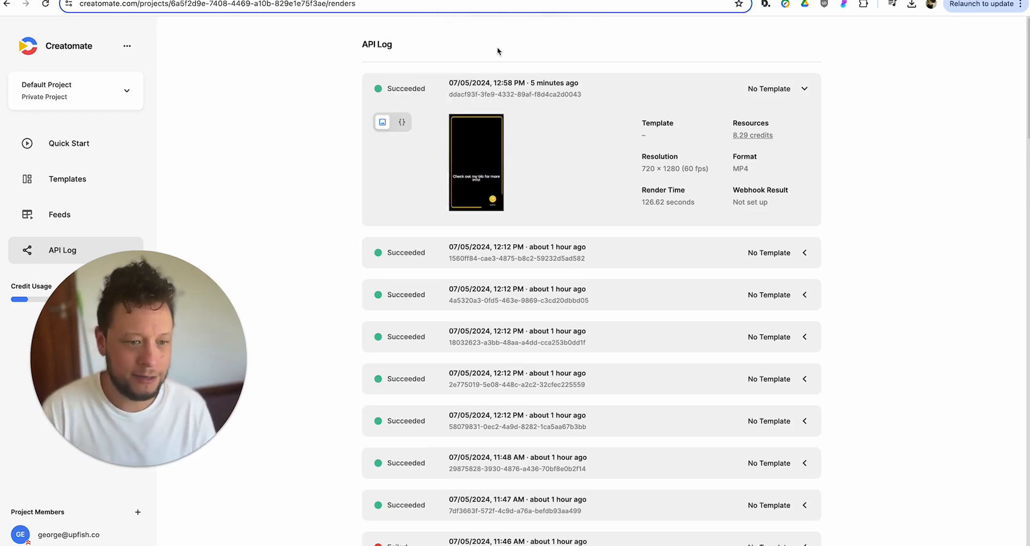
pyautogui.moveTo(488, 164)
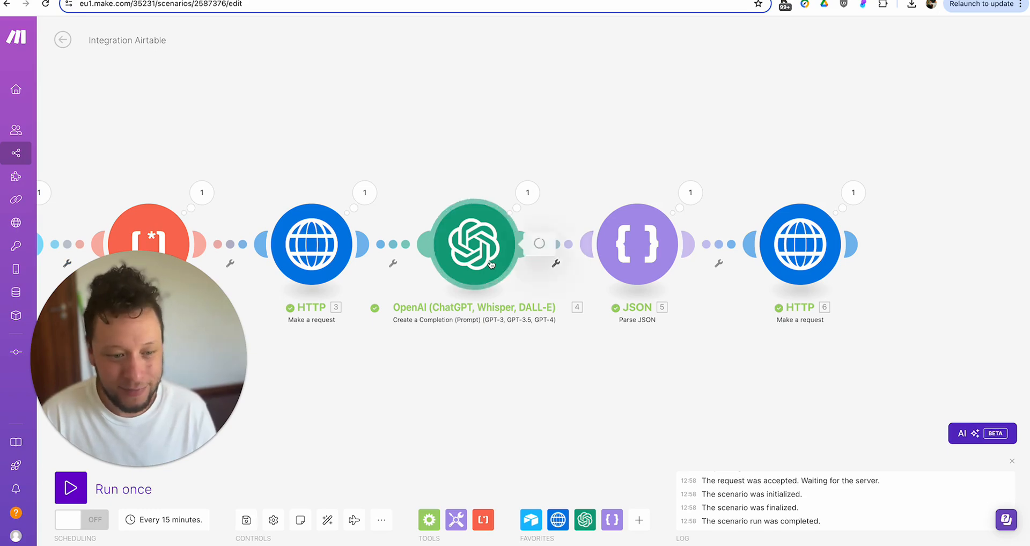
# - Open the OpenAI module and paste the JSON block into the third message
pyautogui.click(475, 245)
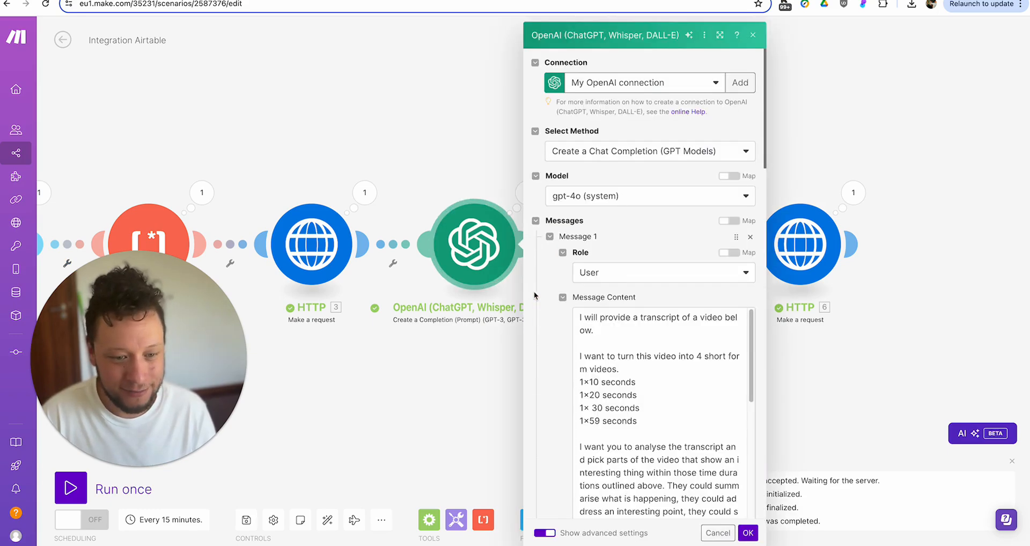
pyautogui.scroll(-10, 568, 286)
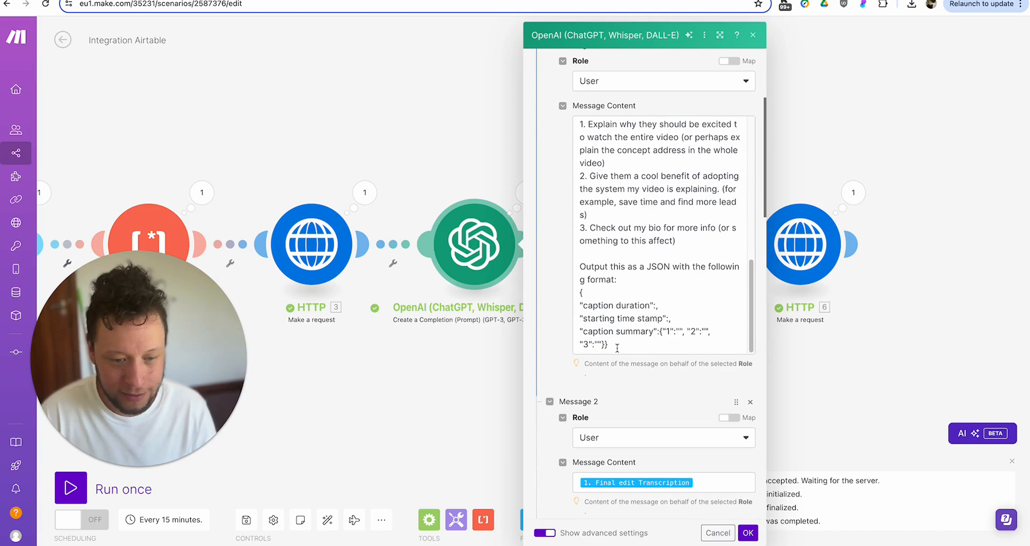
pyautogui.scroll(-10, 617, 347)
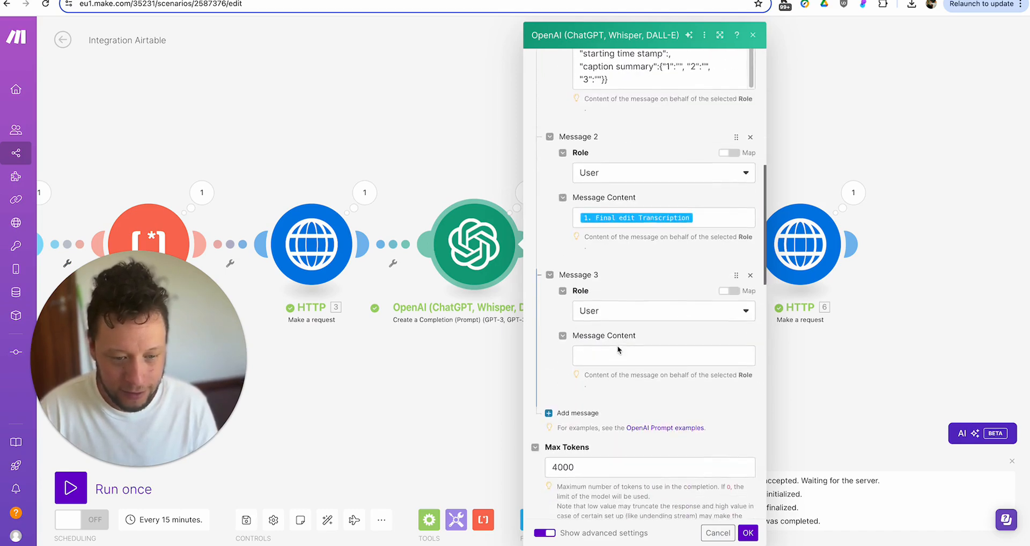
pyautogui.scroll(8, 618, 347)
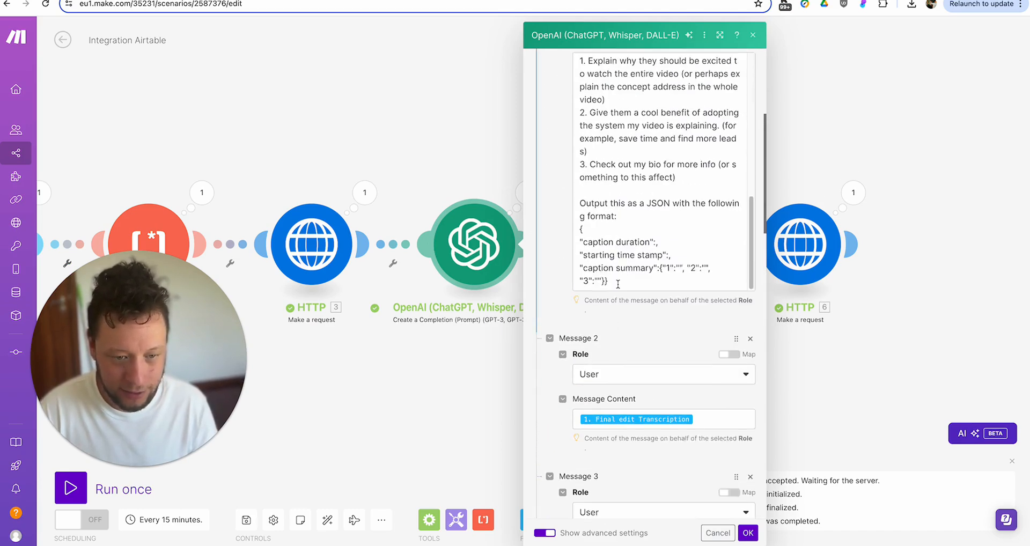
pyautogui.scroll(-6, 618, 285)
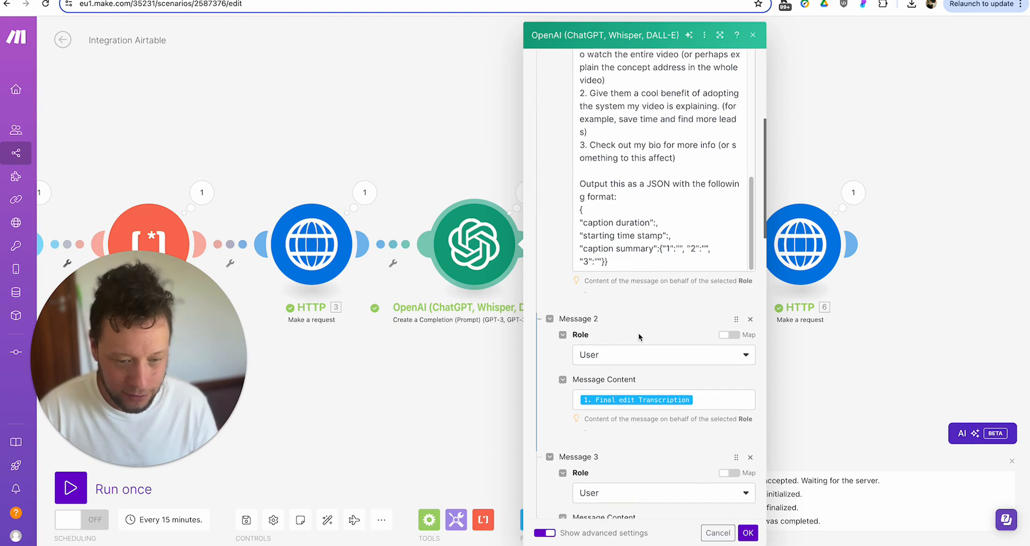
pyautogui.click(633, 217)
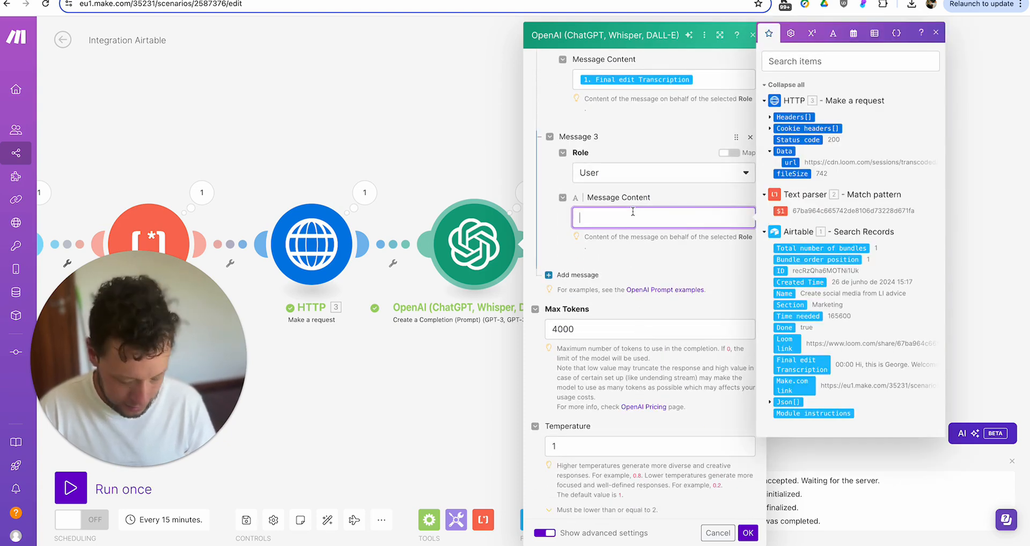
pyautogui.hotkey('ctrl', 'v')
# - Select the whole example Segments output JSON in the prompt
pyautogui.scroll(10, 592, 328)
pyautogui.scroll(-10, 592, 328)
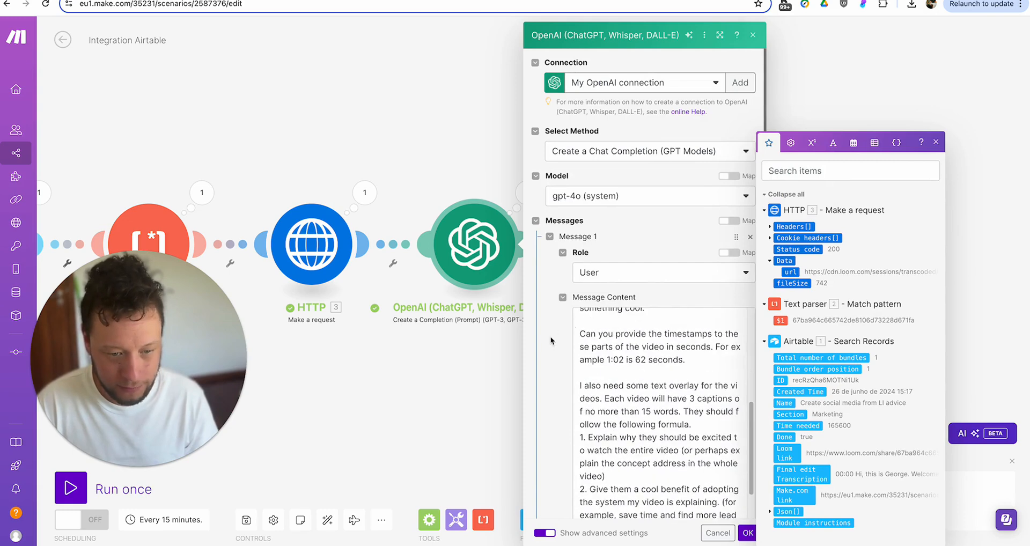
pyautogui.scroll(2, 574, 305)
pyautogui.scroll(-2, 631, 331)
pyautogui.scroll(4, 626, 342)
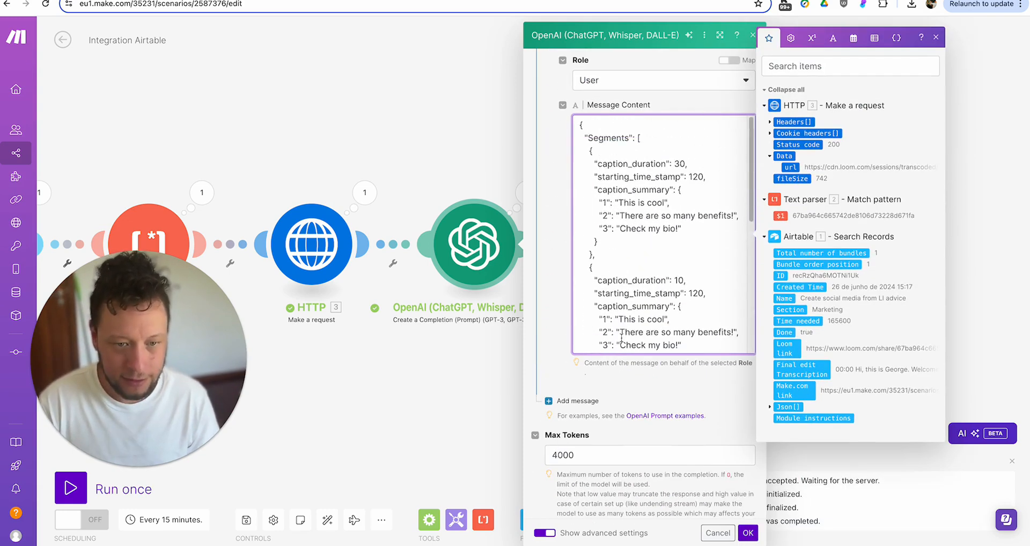
pyautogui.scroll(1, 695, 129)
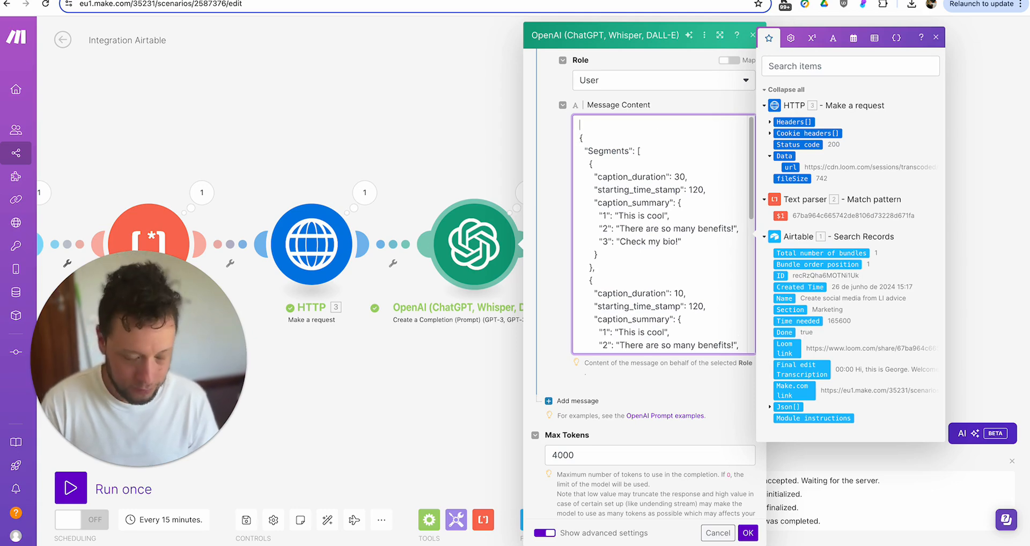
pyautogui.write('tput')
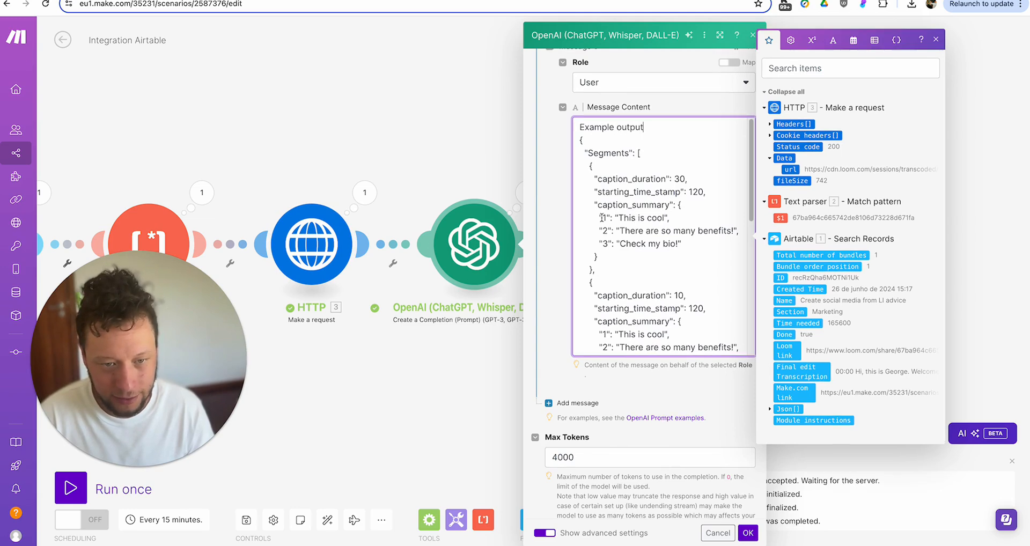
pyautogui.scroll(1, 572, 217)
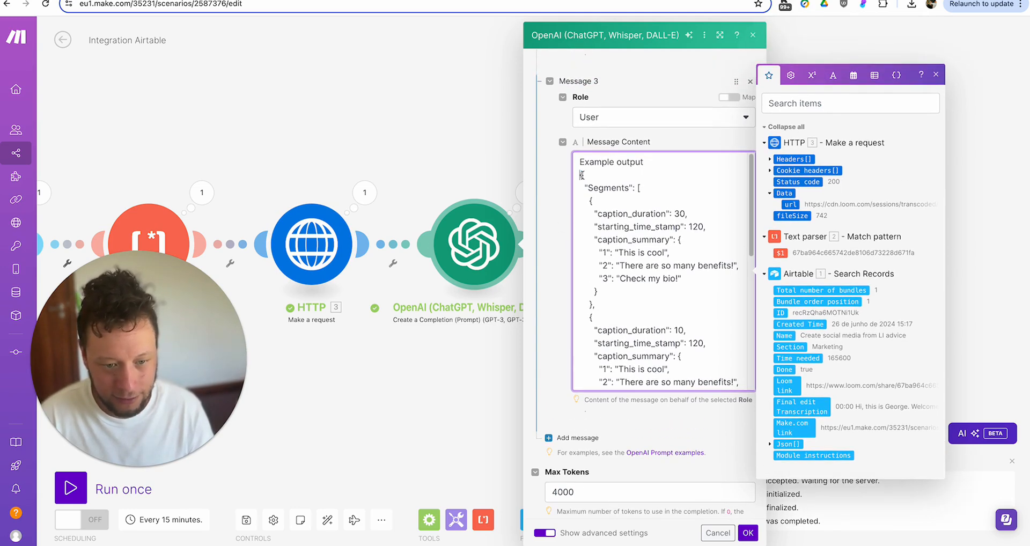
pyautogui.moveTo(579, 168); pyautogui.dragTo(693, 369)
# - Replace Message 1's JSON format template with the full example JSON and delete sample duration 30
pyautogui.scroll(12, 644, 322)
pyautogui.scroll(-4, 589, 302)
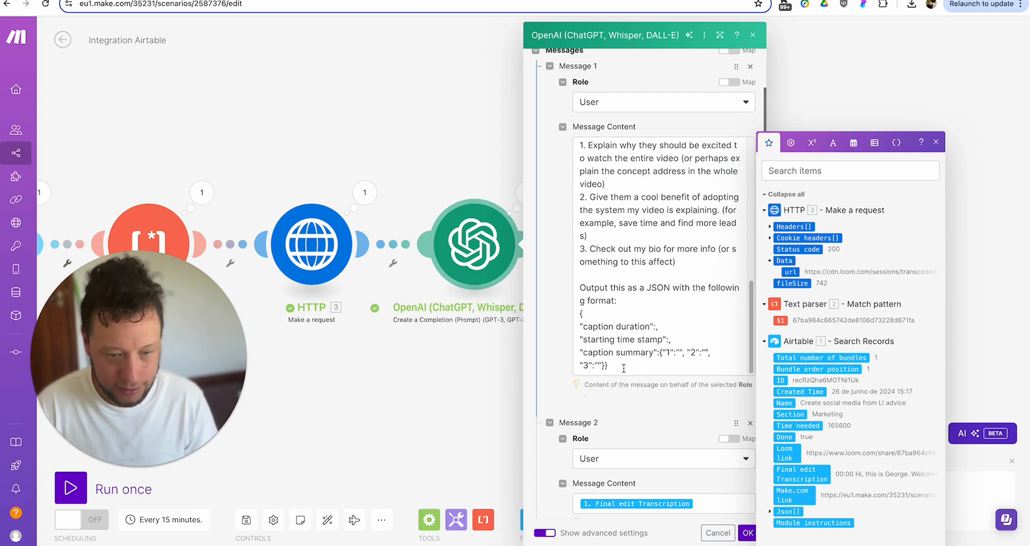
pyautogui.moveTo(624, 368); pyautogui.dragTo(586, 325)
pyautogui.hotkey('ctrl', 'v')
pyautogui.scroll(5, 633, 296)
pyautogui.click(685, 213)
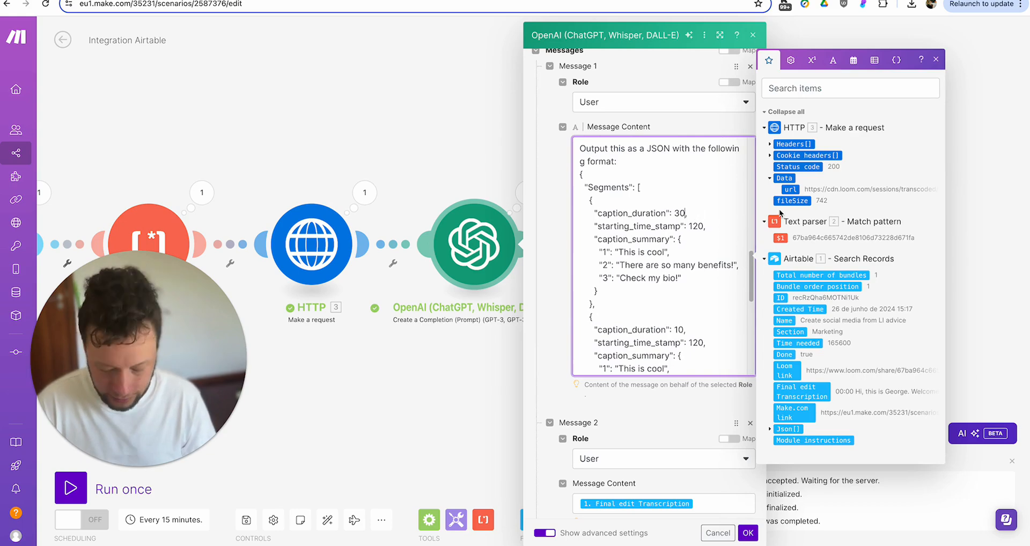
pyautogui.press('BackSpace')
pyautogui.press('BackSpace')
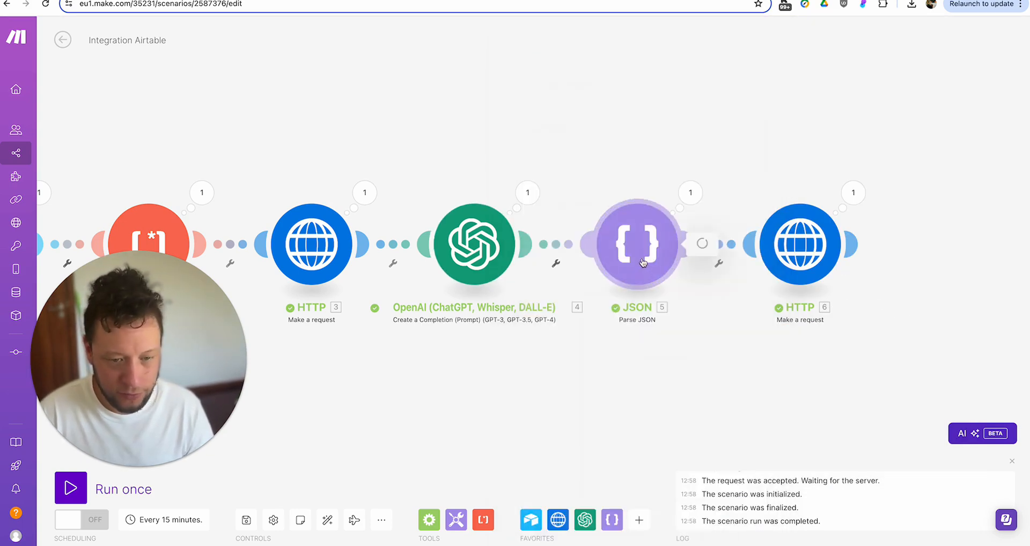
# - In the Parse JSON module, start a new data structure and name it Mini videos
pyautogui.click(638, 244)
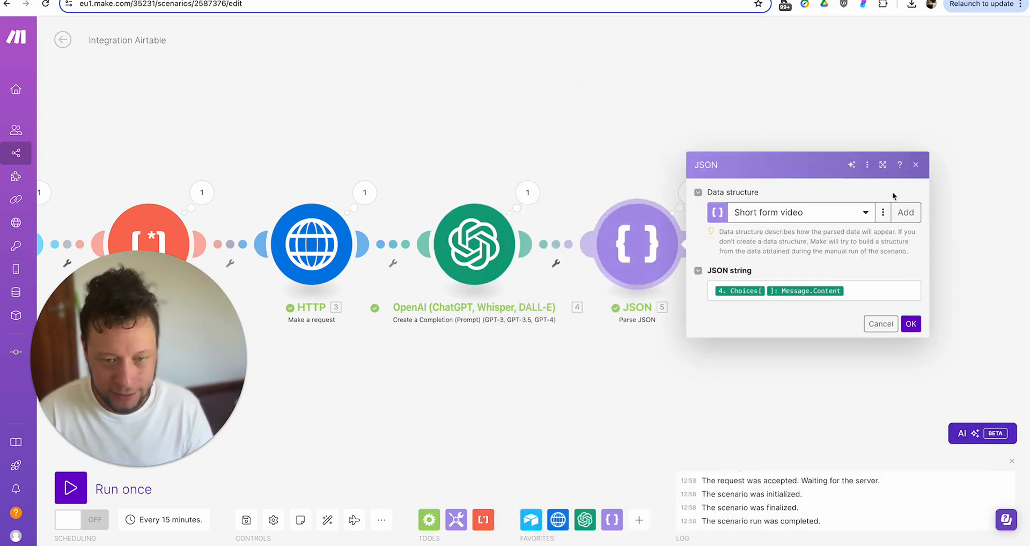
pyautogui.click(883, 213)
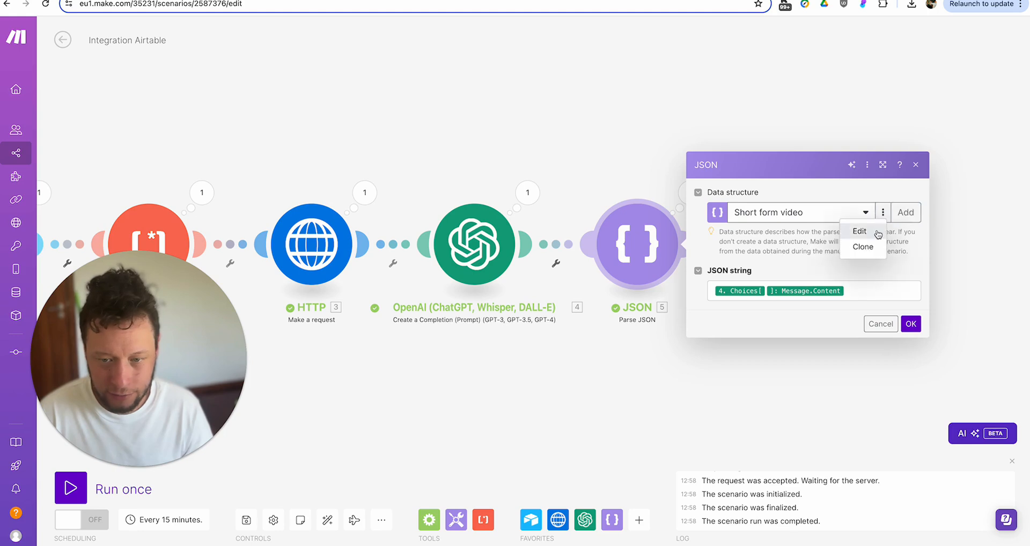
pyautogui.click(901, 213)
pyautogui.click(719, 161)
pyautogui.hotkey('ctrl', 'a')
pyautogui.write('new')
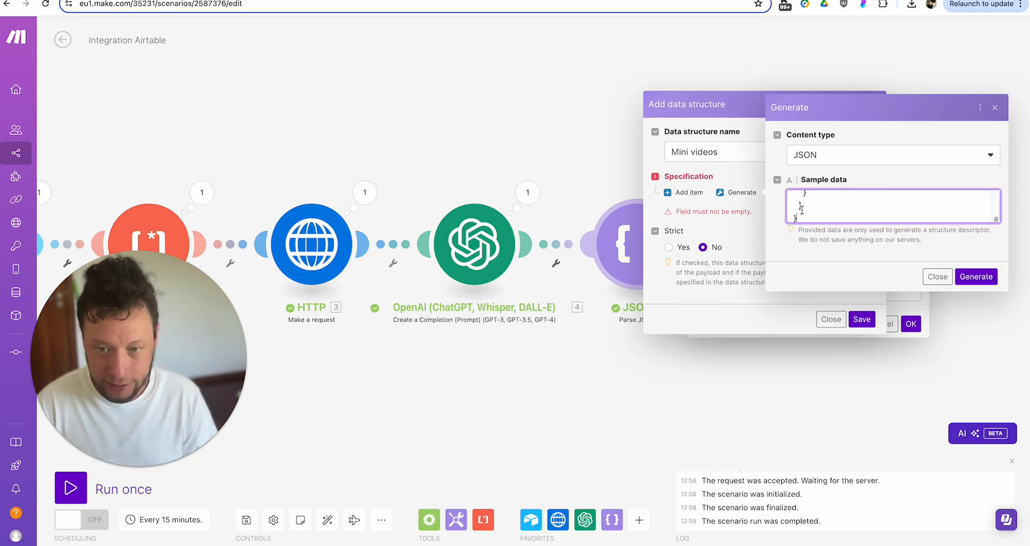
# - Remove the Example output line from the sample JSON, generate the structure, and save it
pyautogui.scroll(3, 859, 206)
pyautogui.doubleClick(823, 200)
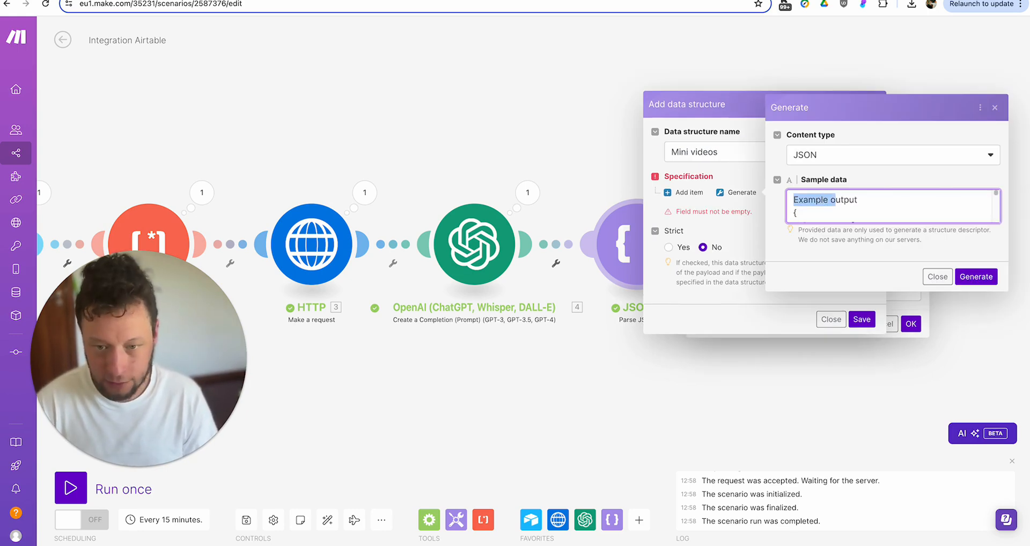
pyautogui.press('BackSpace')
pyautogui.press('Delete')
pyautogui.click(977, 277)
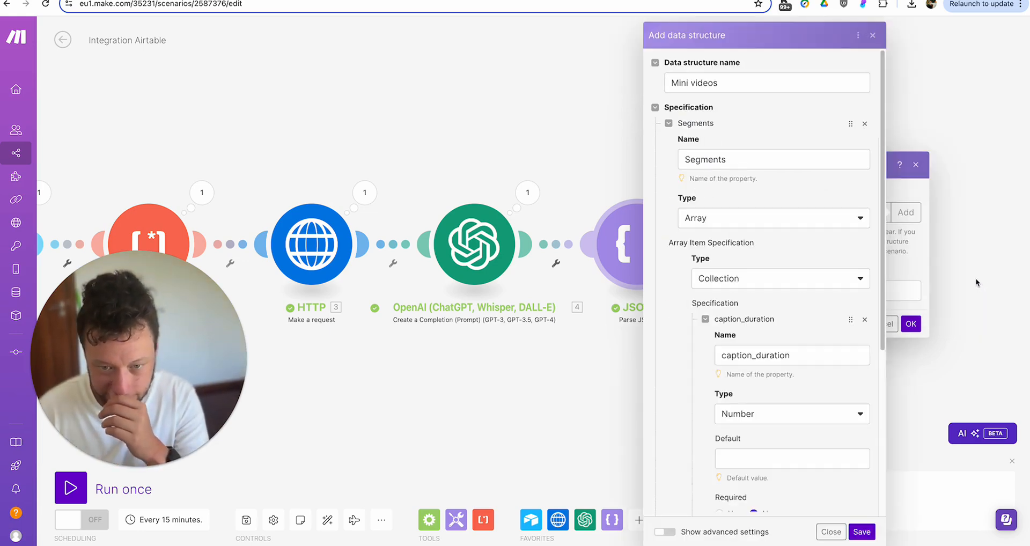
pyautogui.scroll(-2, 812, 239)
pyautogui.scroll(-8, 812, 239)
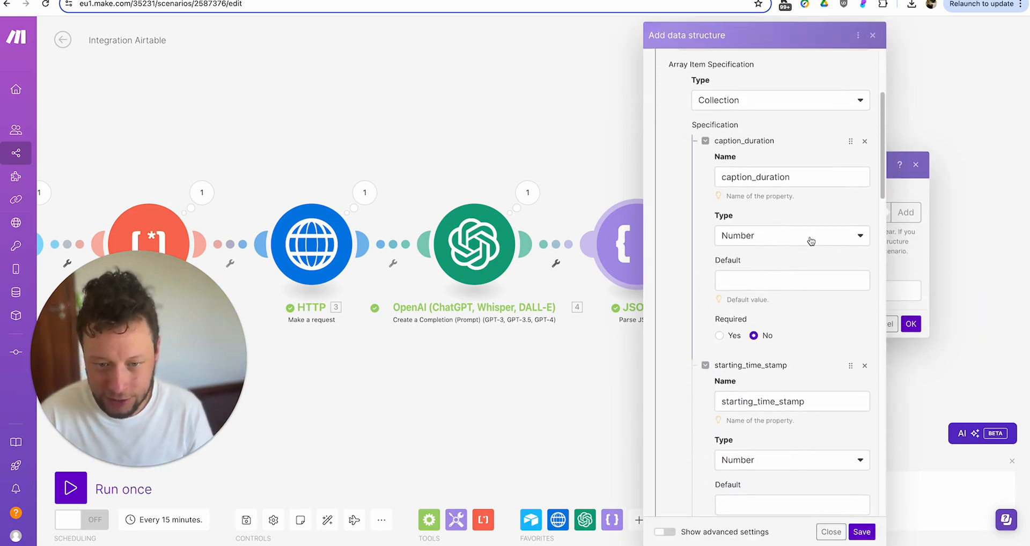
pyautogui.scroll(-4, 812, 241)
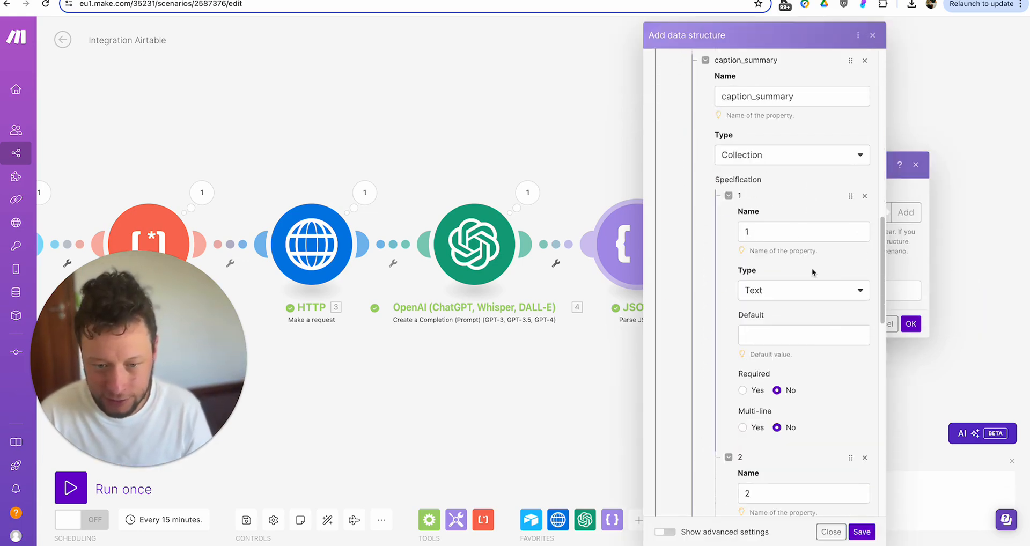
pyautogui.click(862, 532)
pyautogui.click(911, 324)
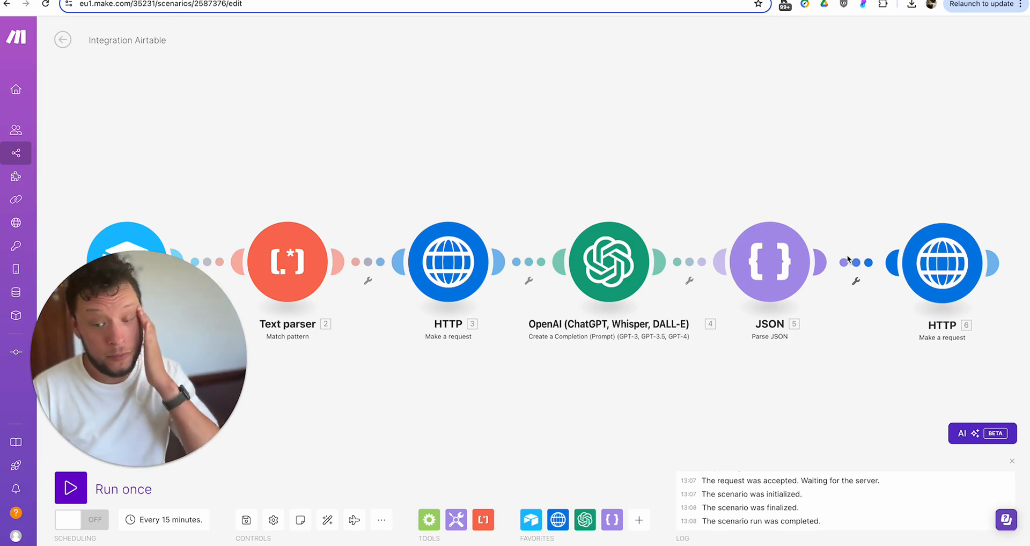
# - Insert a Flow Control Iterator between JSON and HTTP with Segments[] mapped into Array
pyautogui.rightClick(848, 260)
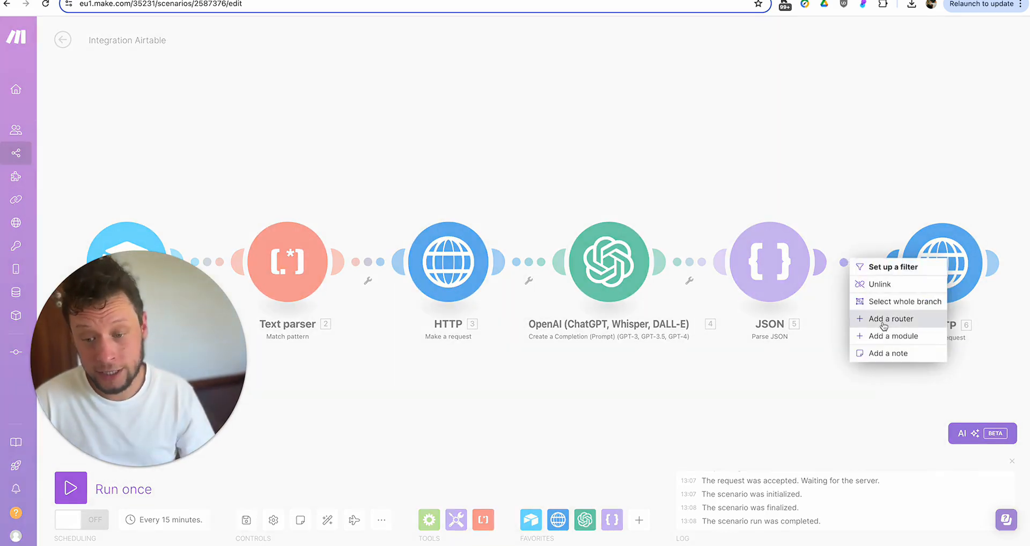
pyautogui.click(888, 336)
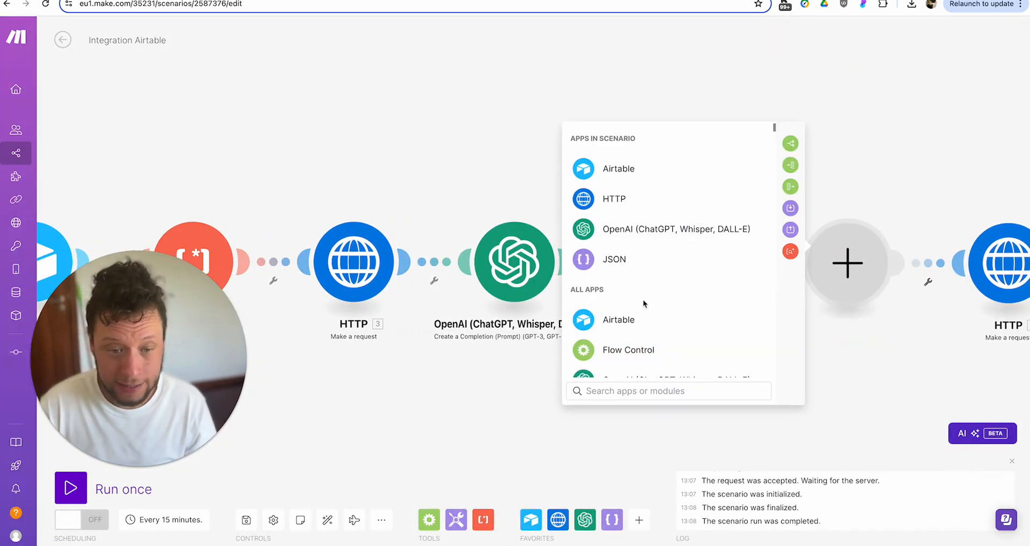
pyautogui.click(618, 352)
pyautogui.click(625, 271)
pyautogui.click(667, 266)
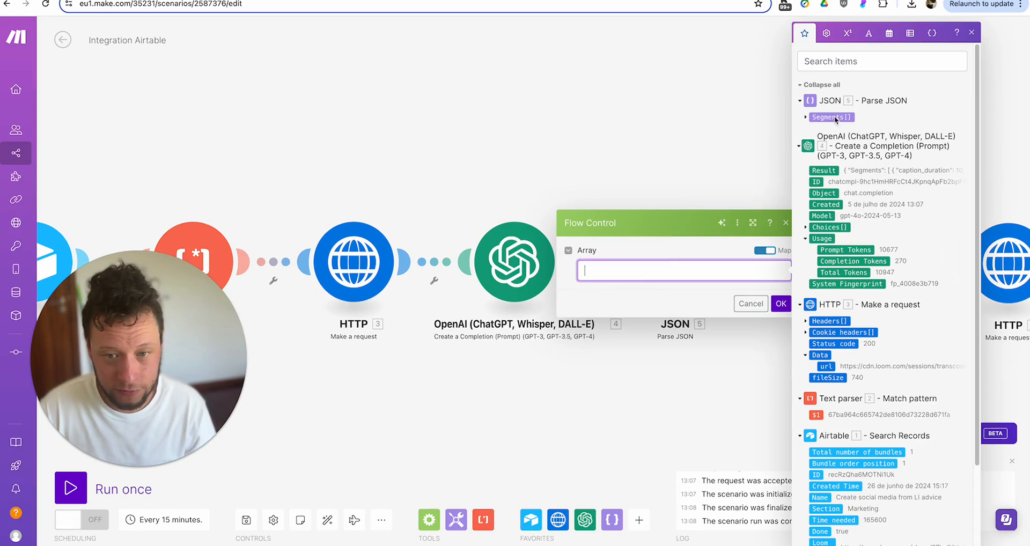
pyautogui.click(835, 115)
pyautogui.click(781, 304)
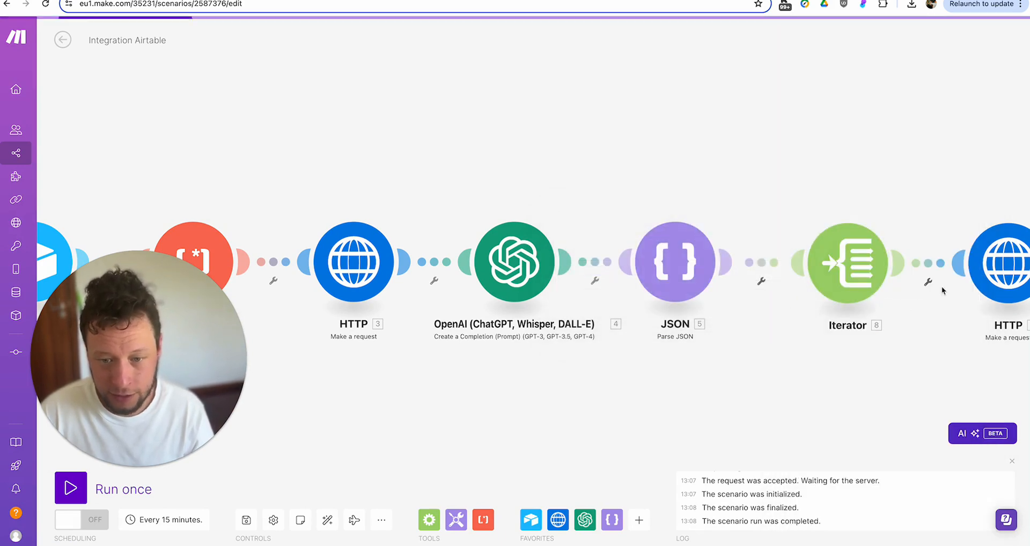
pyautogui.click(996, 283)
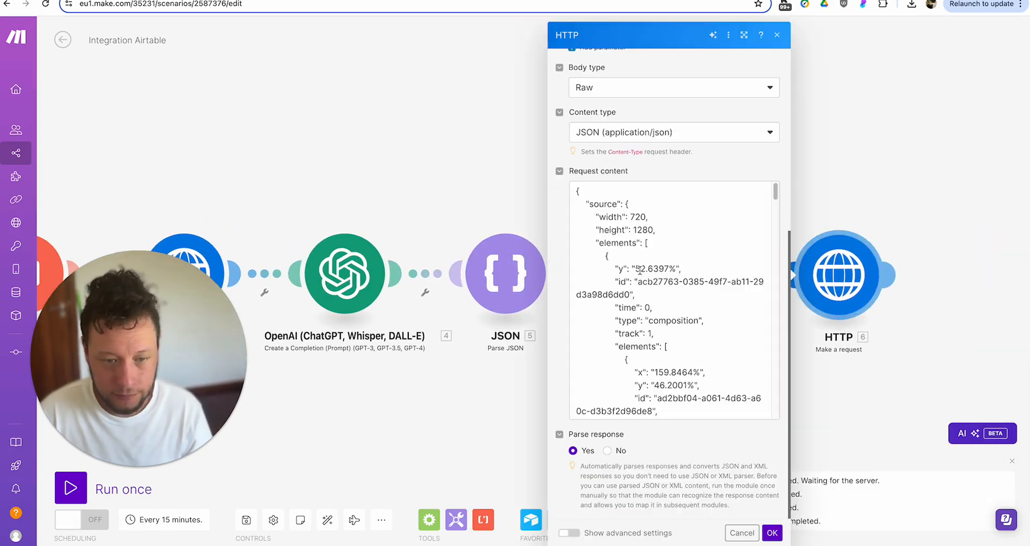
# - Remap trim_start and trim_duration to the Iterator's starting_time_stamp and caption_duration
pyautogui.scroll(-5, 640, 270)
pyautogui.scroll(-4, 639, 270)
pyautogui.click(761, 238)
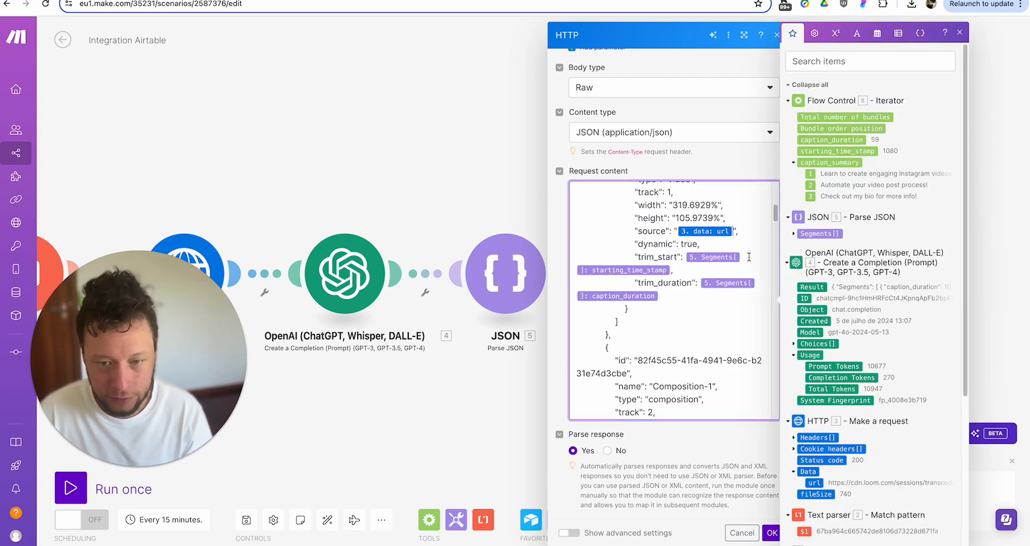
pyautogui.press('BackSpace')
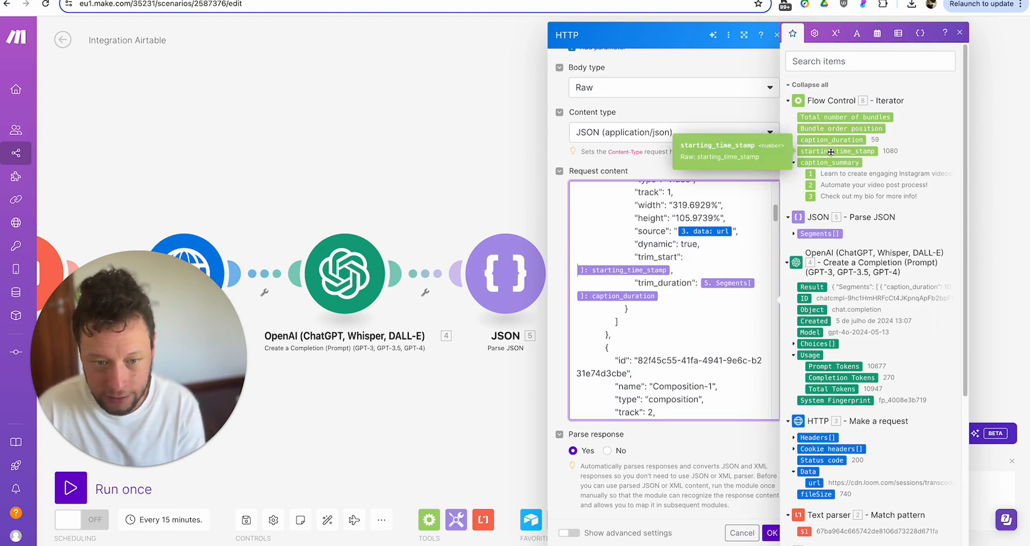
pyautogui.click(671, 270)
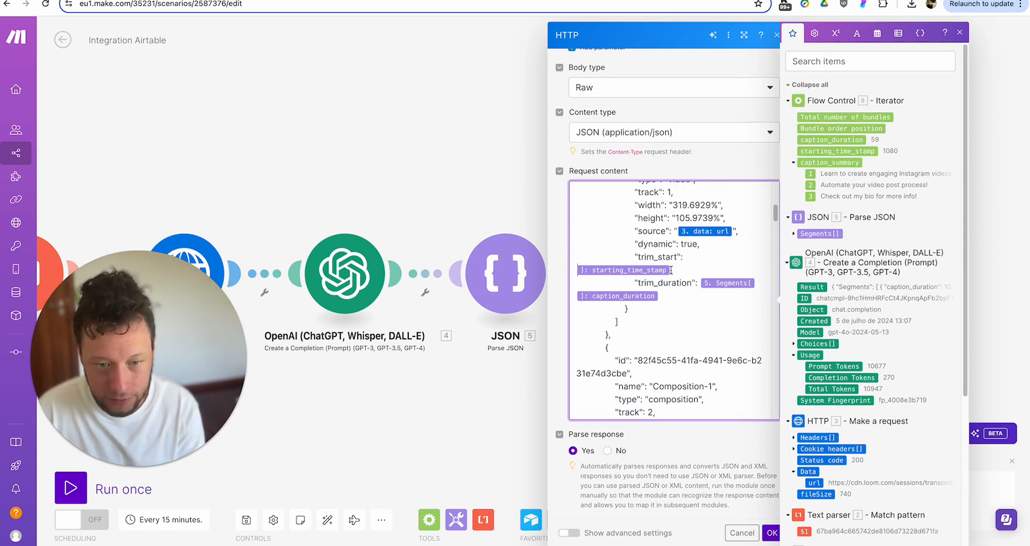
pyautogui.press('BackSpace')
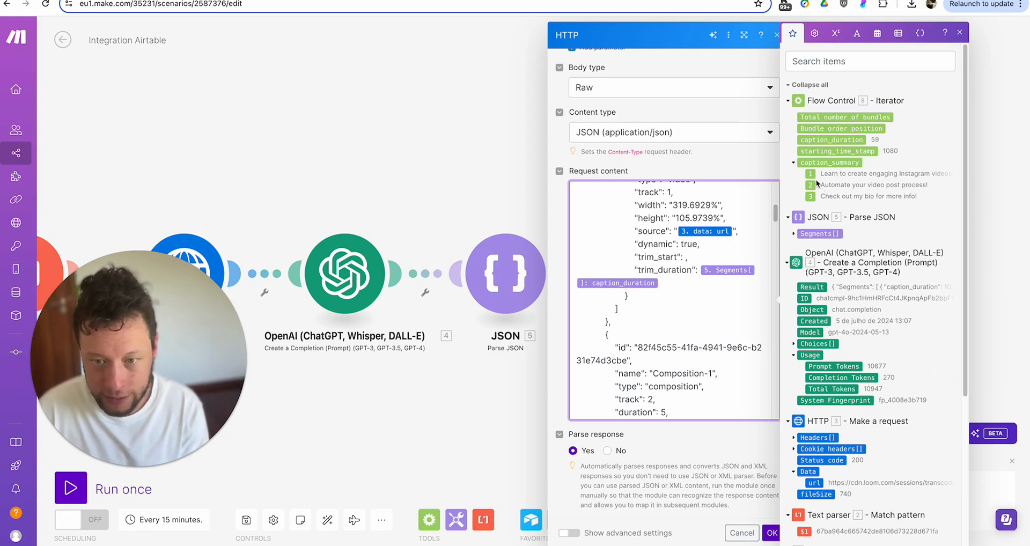
pyautogui.click(836, 152)
pyautogui.click(665, 300)
pyautogui.press('BackSpace')
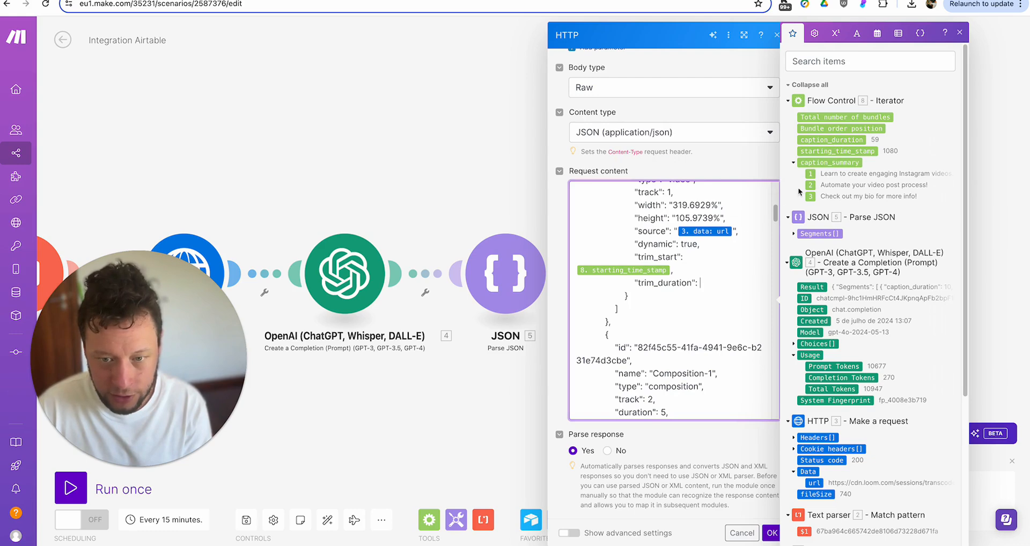
pyautogui.click(829, 141)
# - Remap Text-1, Text-2 and Text-3 to the Iterator's caption_summary items 1, 2 and 3
pyautogui.scroll(-5, 670, 226)
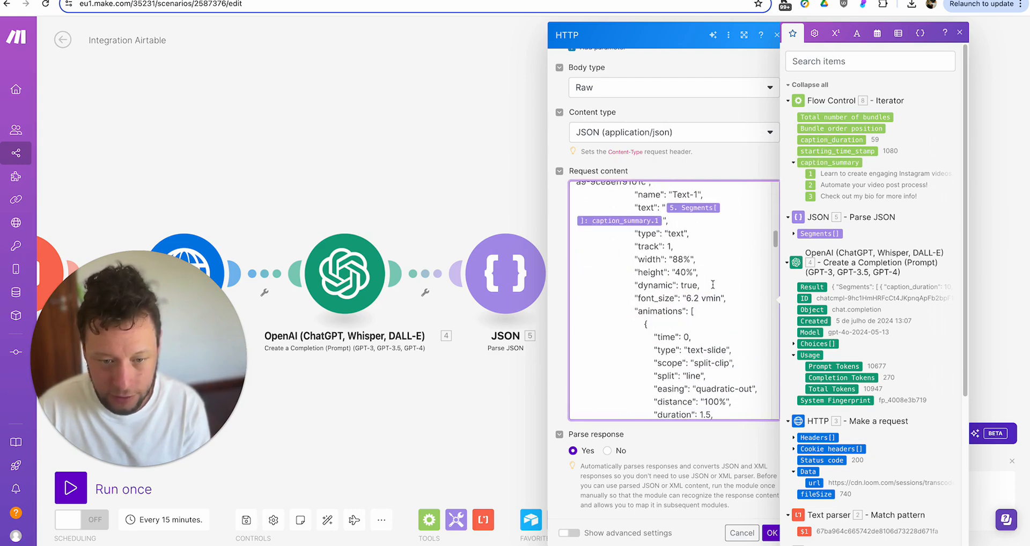
pyautogui.click(670, 225)
pyautogui.press('BackSpace')
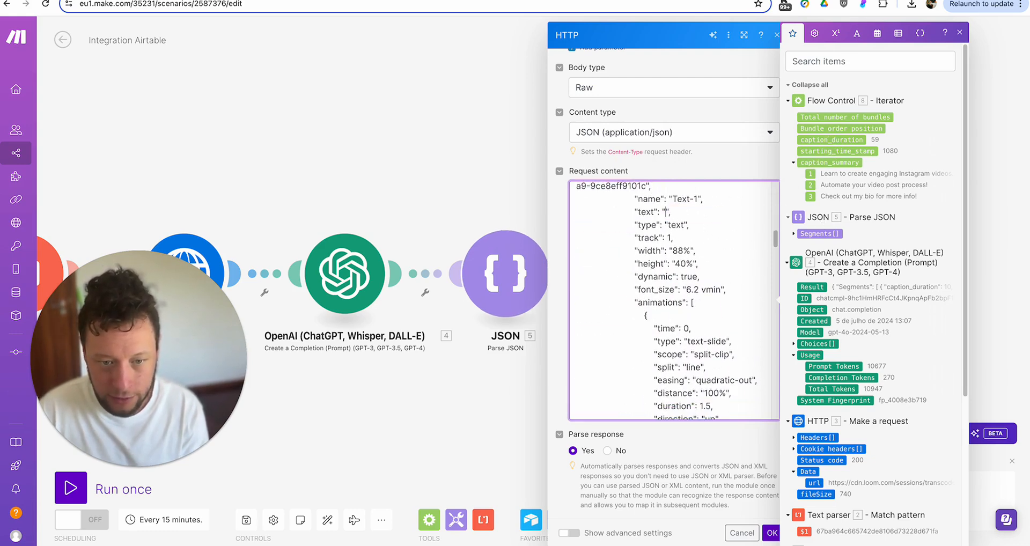
pyautogui.click(810, 176)
pyautogui.scroll(-10, 712, 297)
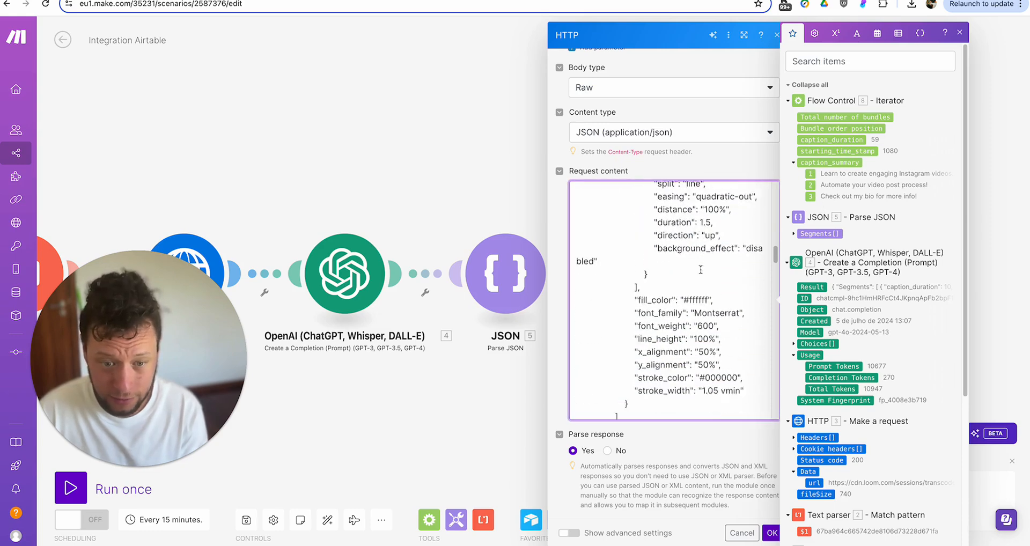
pyautogui.click(666, 328)
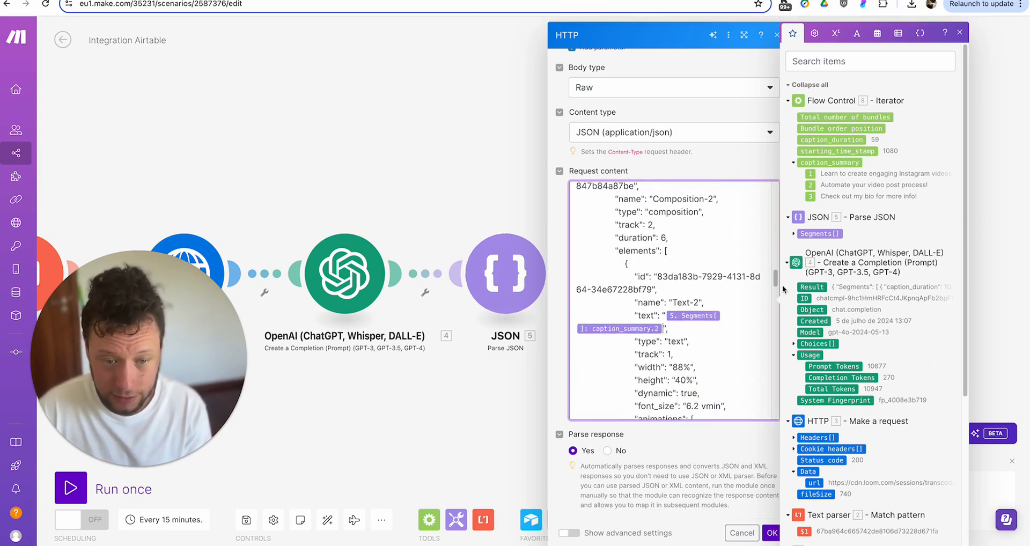
pyautogui.press('BackSpace')
pyautogui.click(811, 185)
pyautogui.scroll(-10, 716, 280)
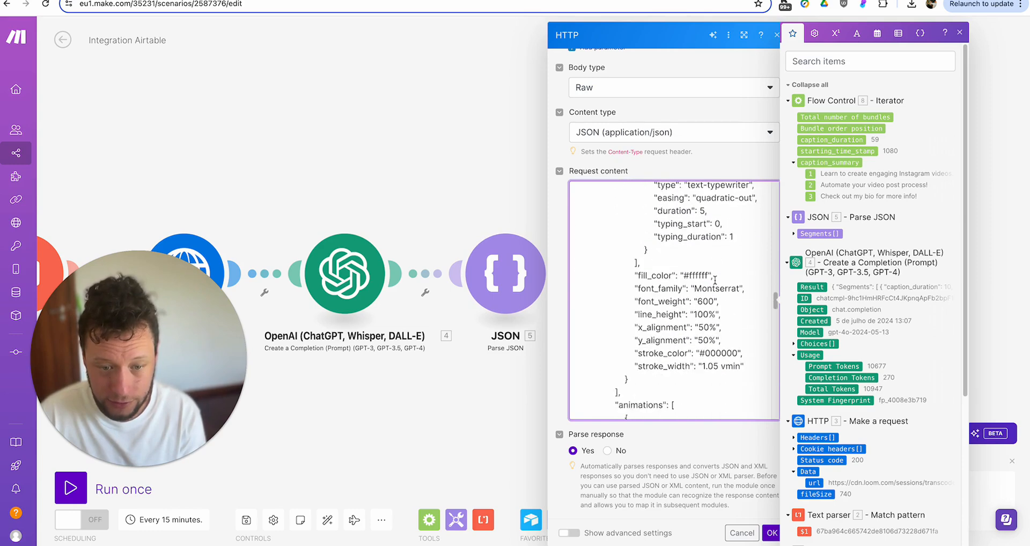
pyautogui.scroll(-5, 715, 281)
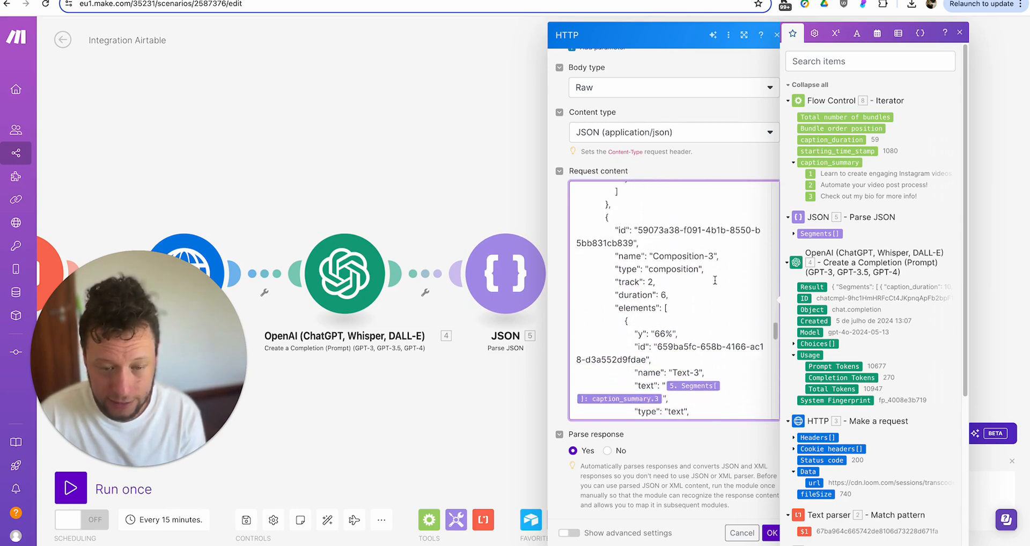
pyautogui.click(664, 367)
pyautogui.press('BackSpace')
pyautogui.click(811, 196)
# - Save the render settings, run the scenario once, and check the Airtable record's Loom link and transcription
pyautogui.click(772, 533)
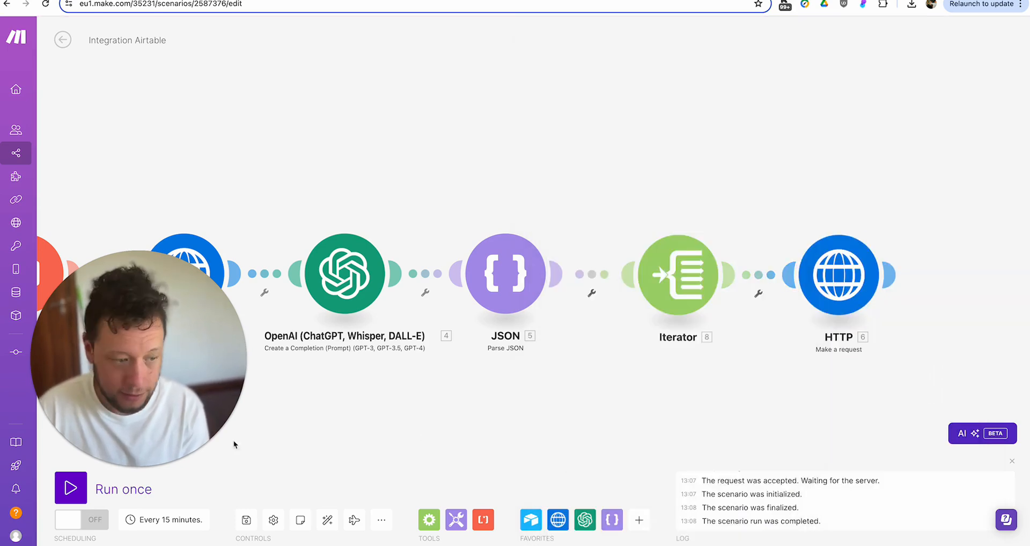
pyautogui.click(123, 488)
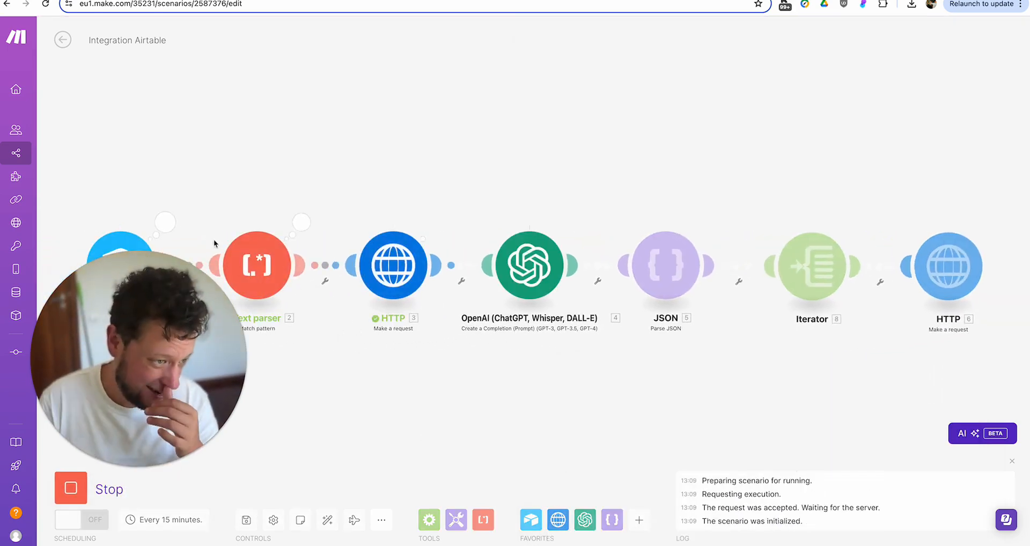
pyautogui.click(166, 221)
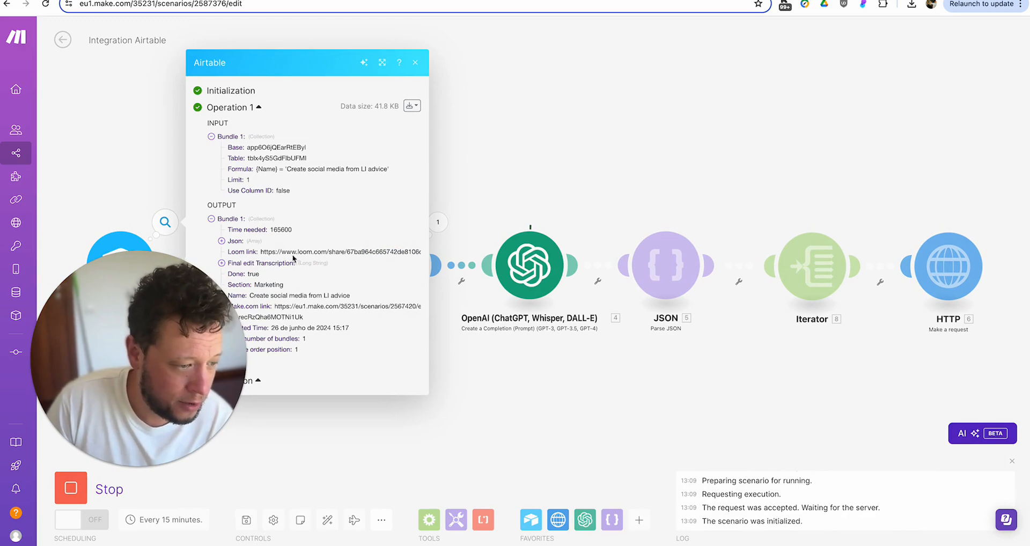
pyautogui.tripleClick(292, 251)
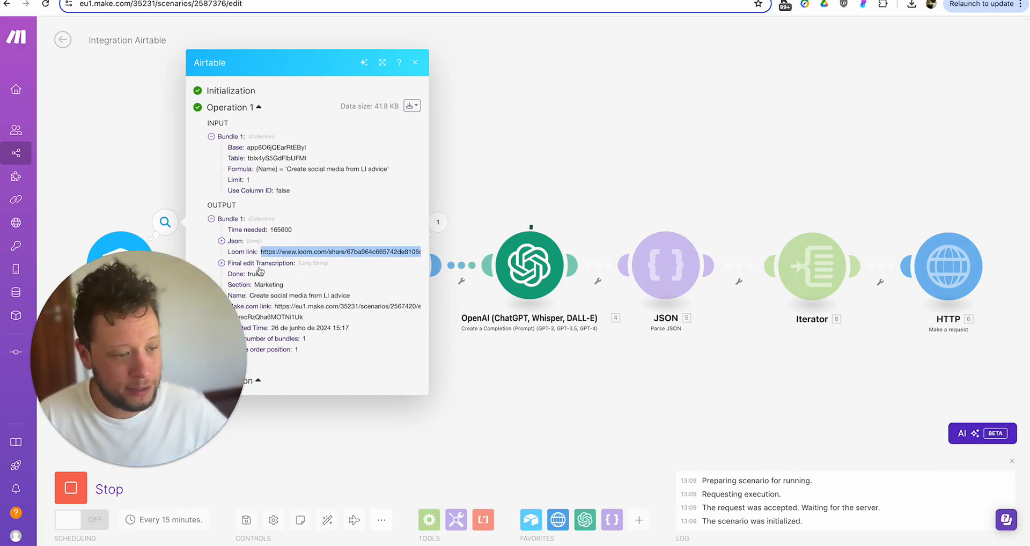
pyautogui.click(254, 263)
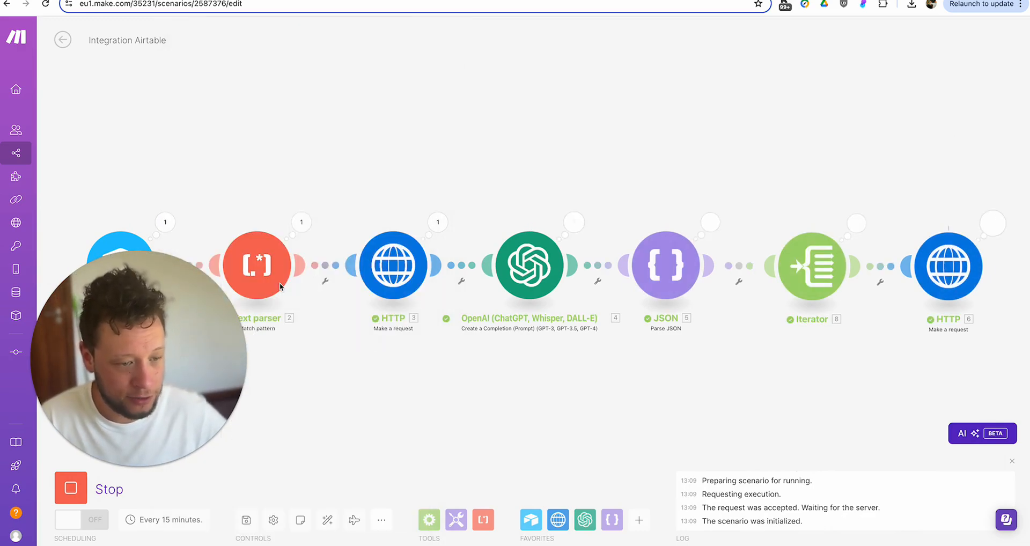
# - Check the Text parser's extracted $1 hash and the Data returned by the Loom HTTP request
pyautogui.click(301, 222)
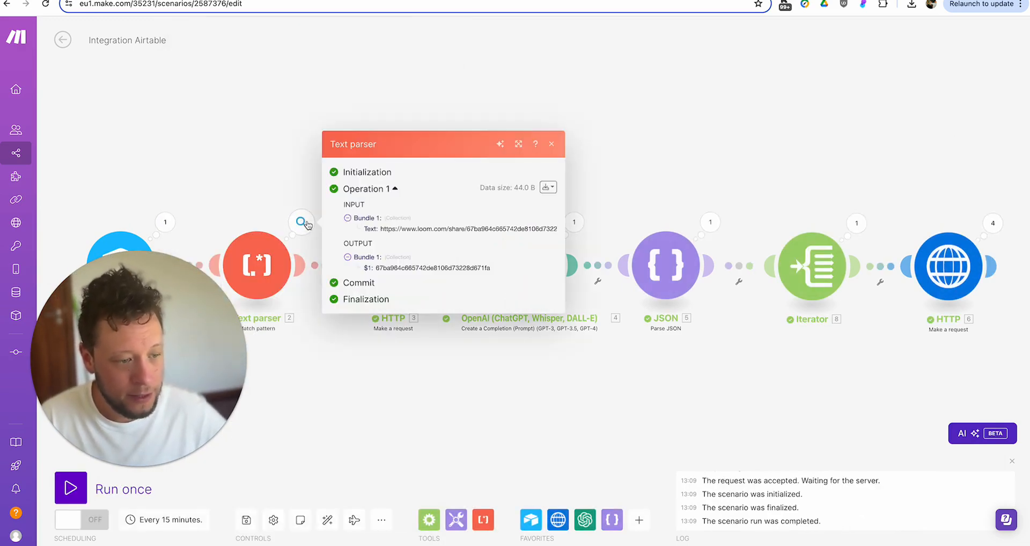
pyautogui.doubleClick(405, 266)
pyautogui.click(256, 178)
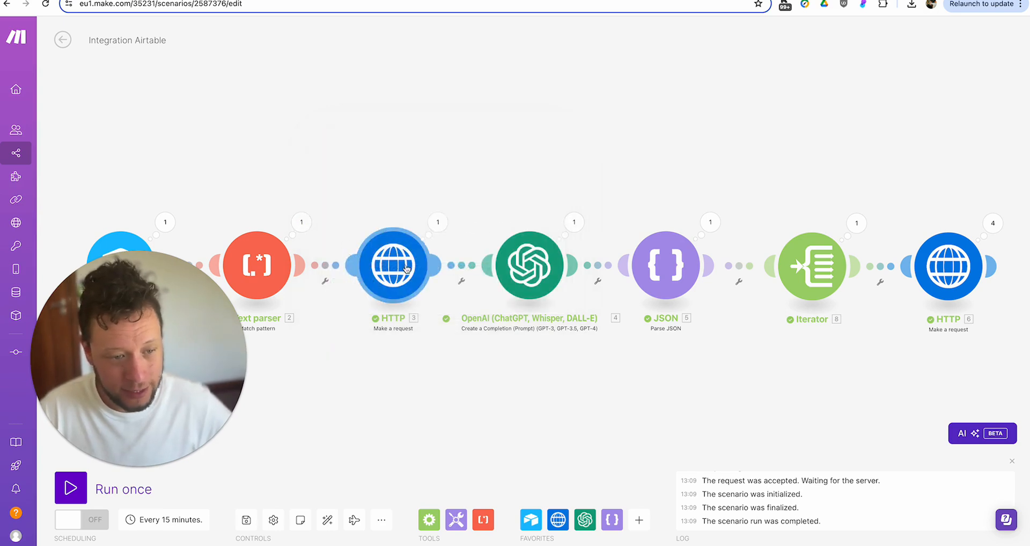
pyautogui.click(437, 228)
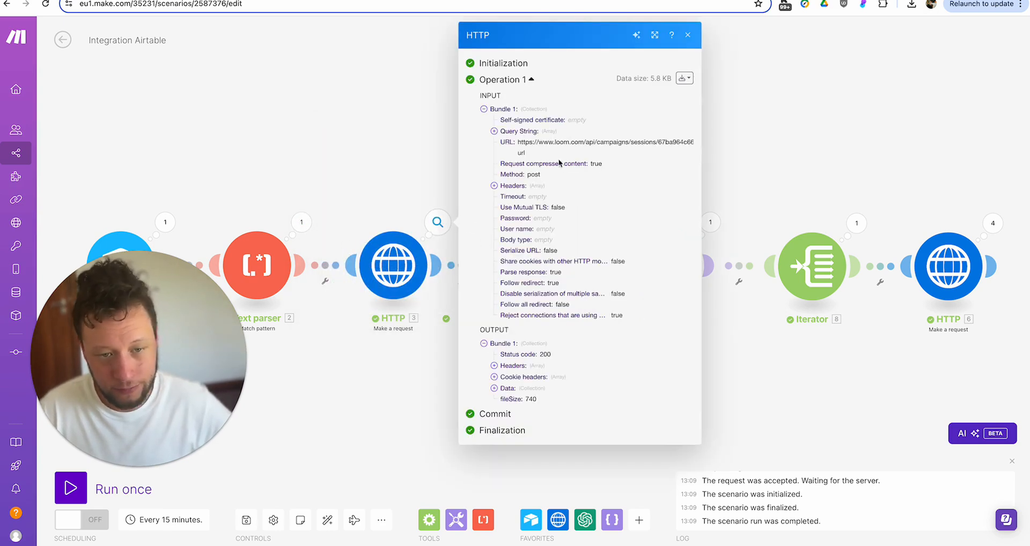
pyautogui.click(530, 389)
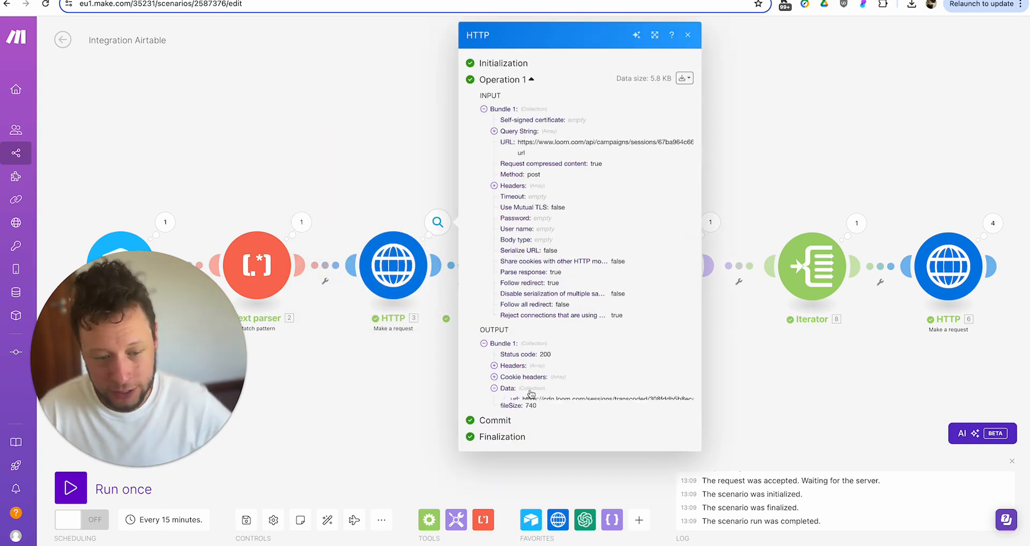
pyautogui.click(390, 420)
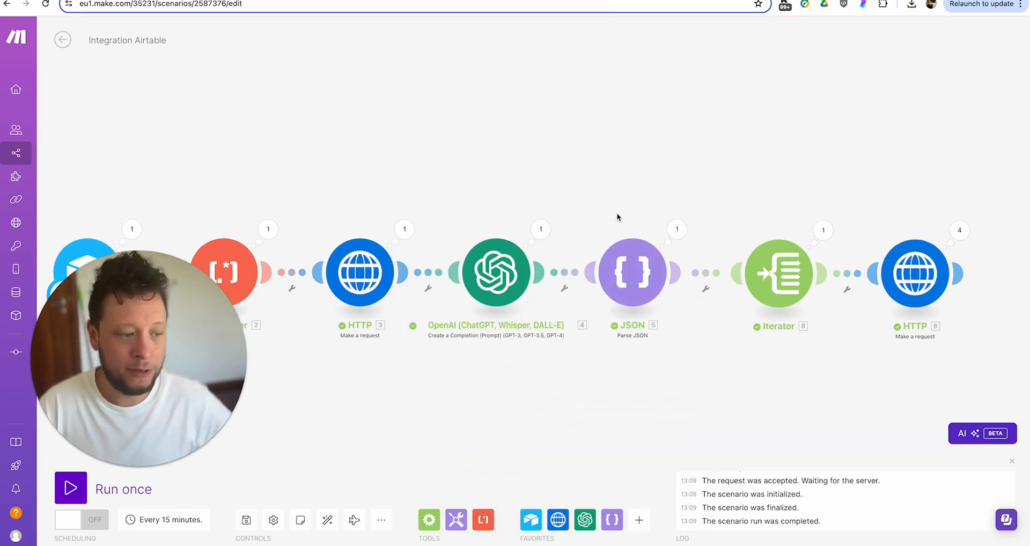
# - Inspect the JSON module's four segments, with starting times 13, 108, 254 and 602
pyautogui.click(668, 230)
pyautogui.click(751, 269)
pyautogui.click(771, 271)
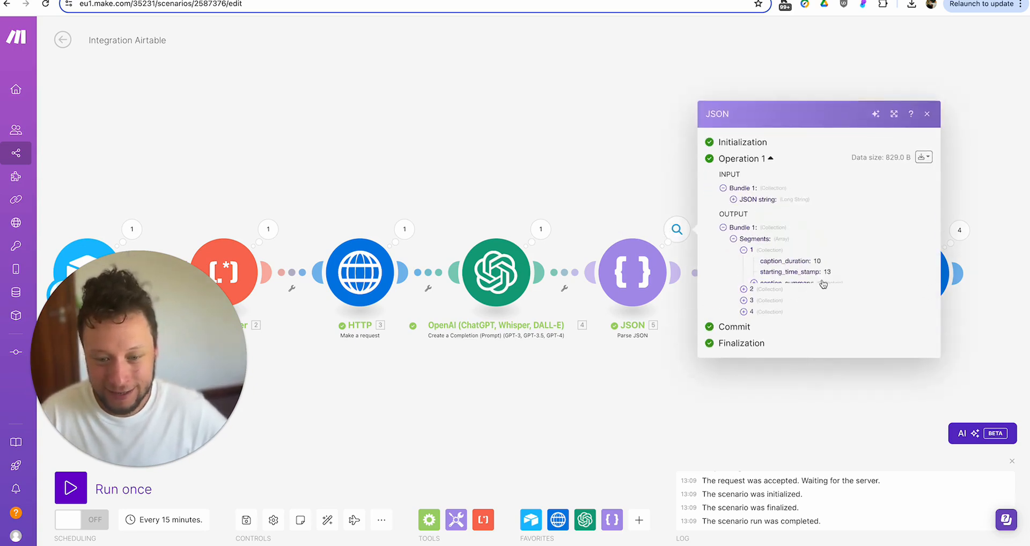
pyautogui.click(778, 295)
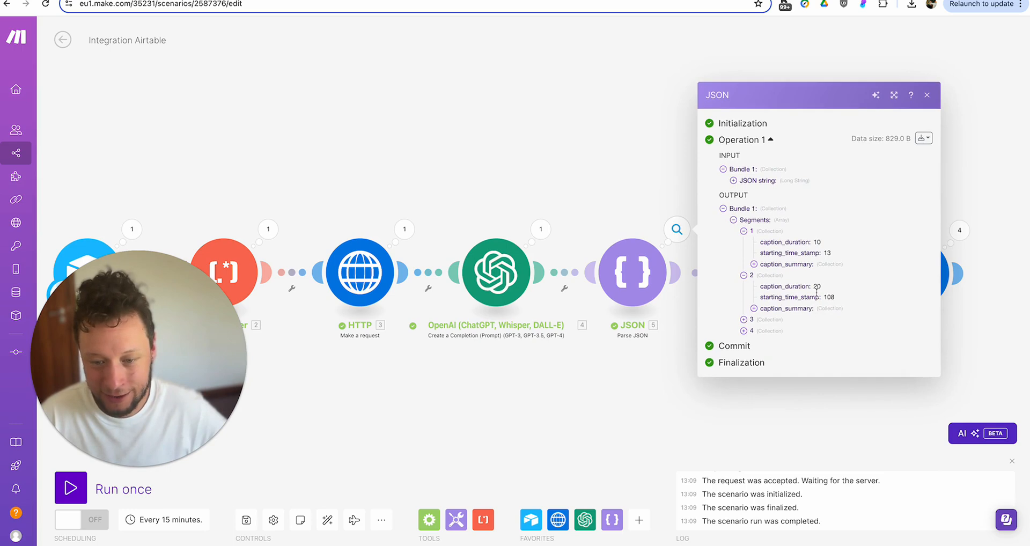
pyautogui.click(781, 324)
pyautogui.click(765, 347)
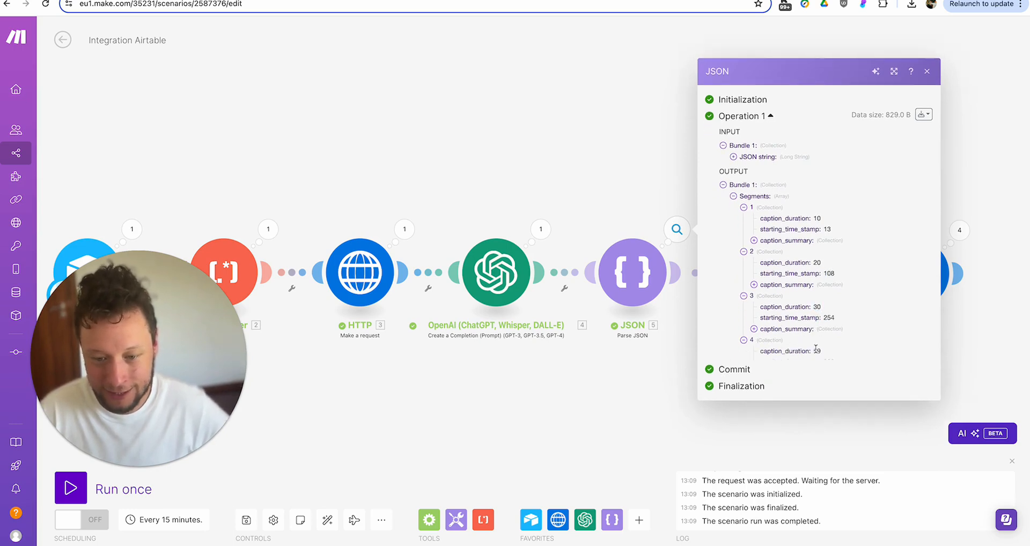
pyautogui.moveTo(813, 342); pyautogui.dragTo(844, 344)
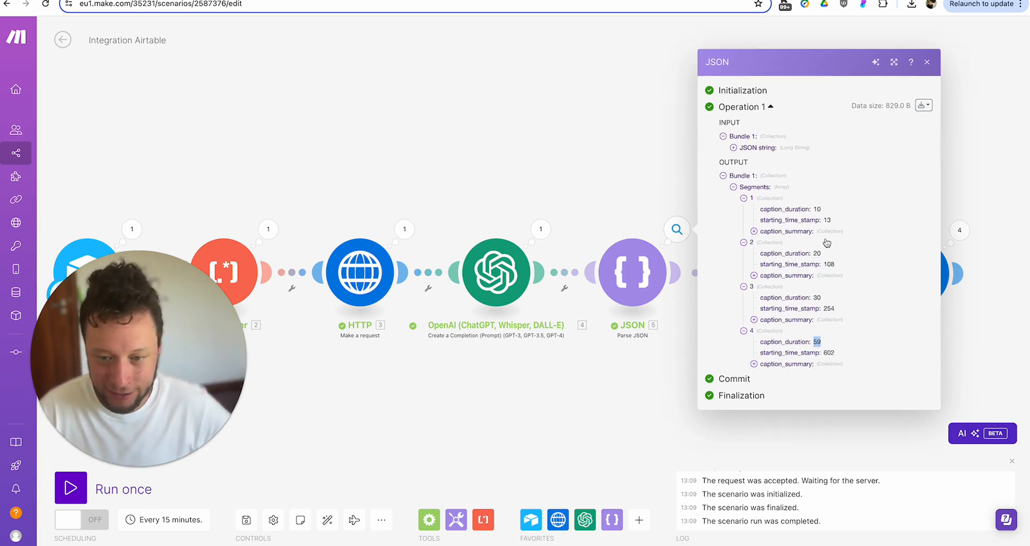
pyautogui.moveTo(825, 220); pyautogui.dragTo(842, 226)
pyautogui.moveTo(824, 264); pyautogui.dragTo(841, 269)
pyautogui.moveTo(824, 309); pyautogui.dragTo(847, 314)
pyautogui.moveTo(827, 352); pyautogui.dragTo(841, 355)
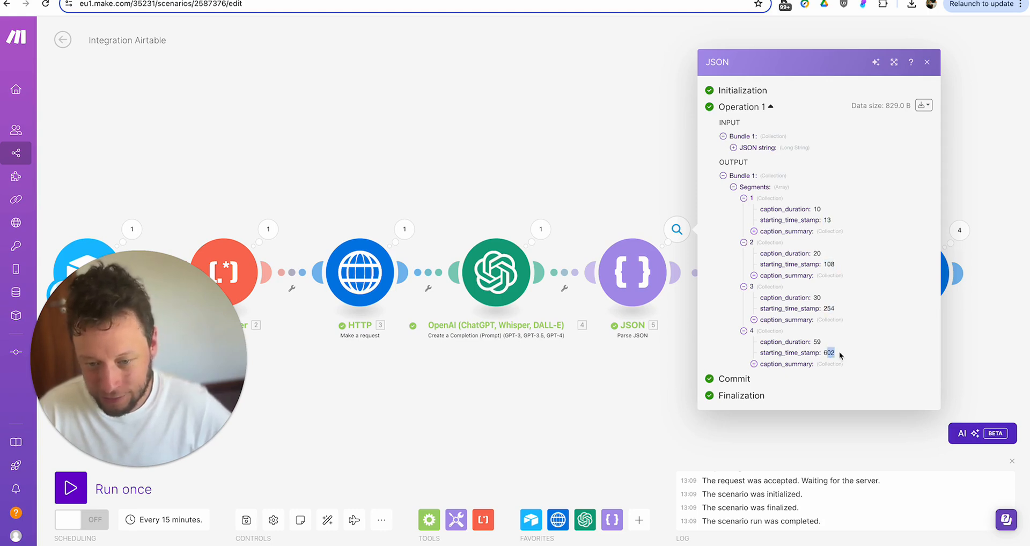
pyautogui.click(784, 235)
pyautogui.click(674, 384)
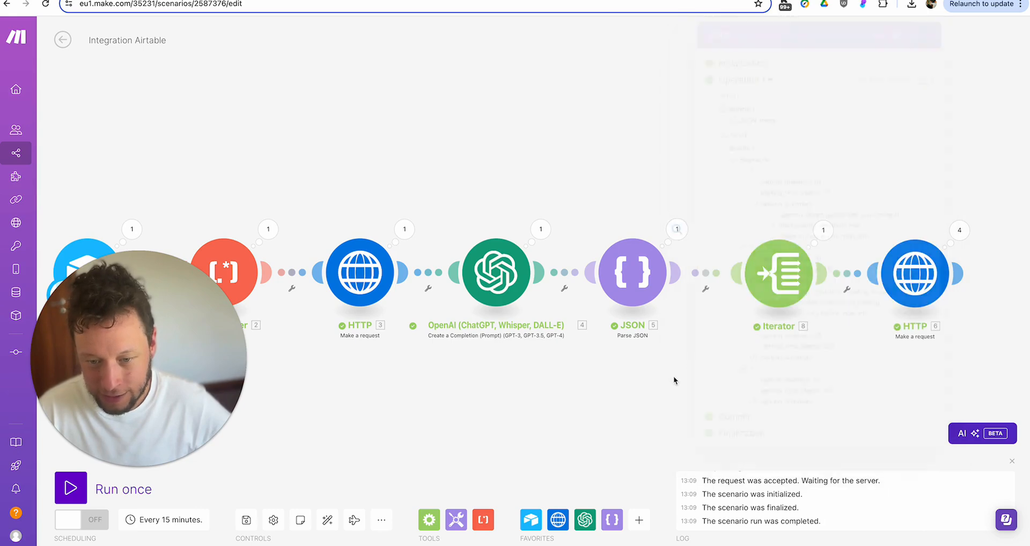
# - Confirm the Iterator's four bundles each produced an accepted Creatomate render request with status 202
pyautogui.click(821, 234)
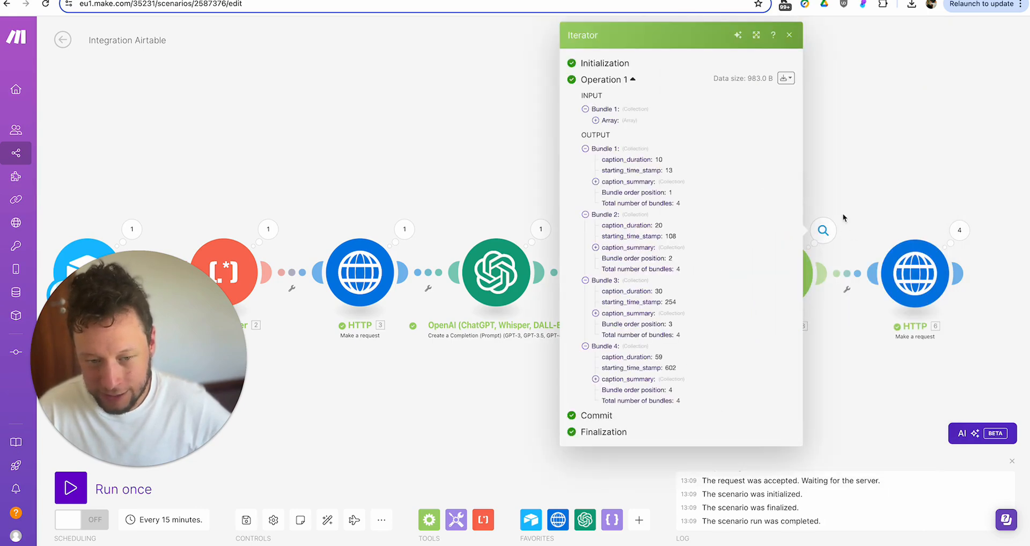
pyautogui.click(959, 230)
pyautogui.click(769, 261)
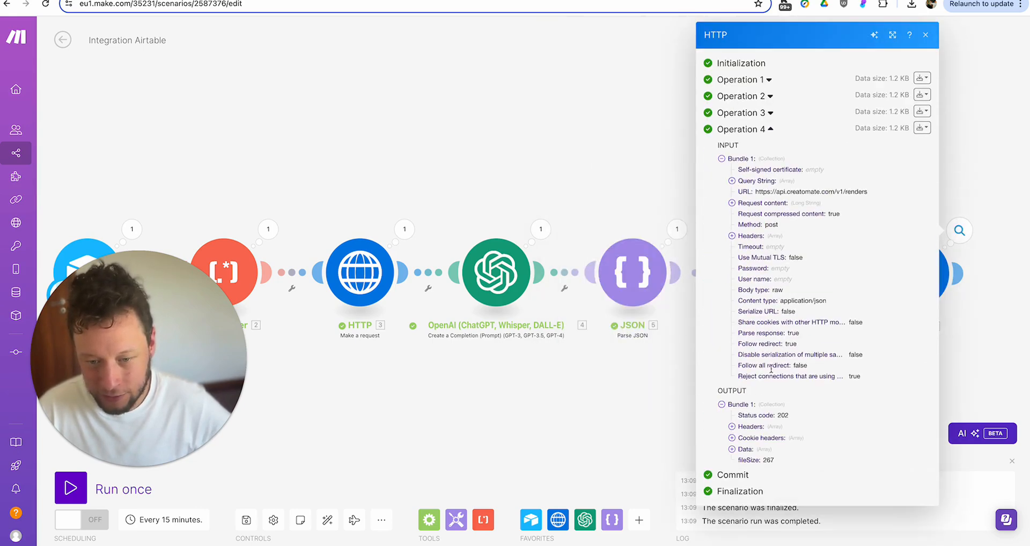
pyautogui.click(773, 112)
pyautogui.scroll(-5, 794, 473)
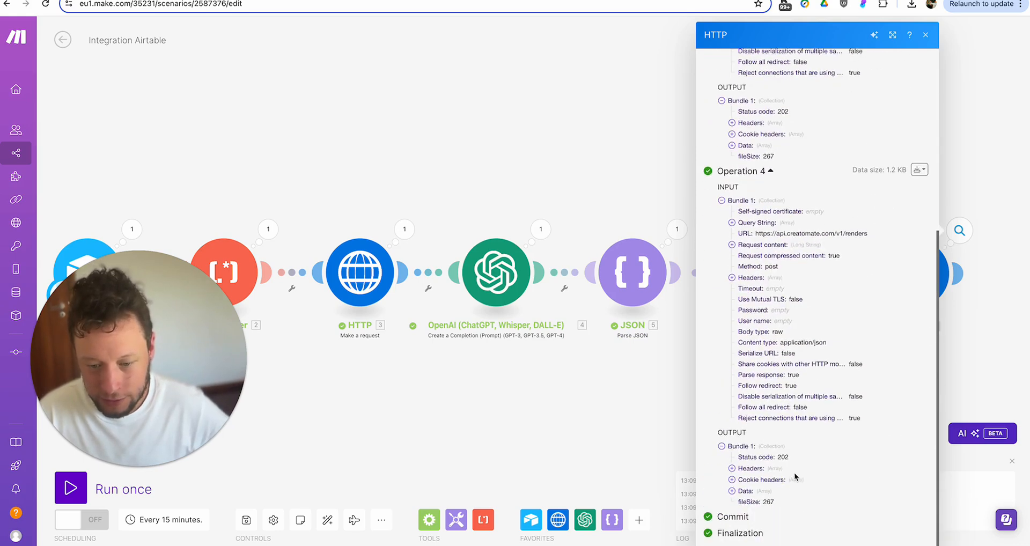
pyautogui.click(625, 137)
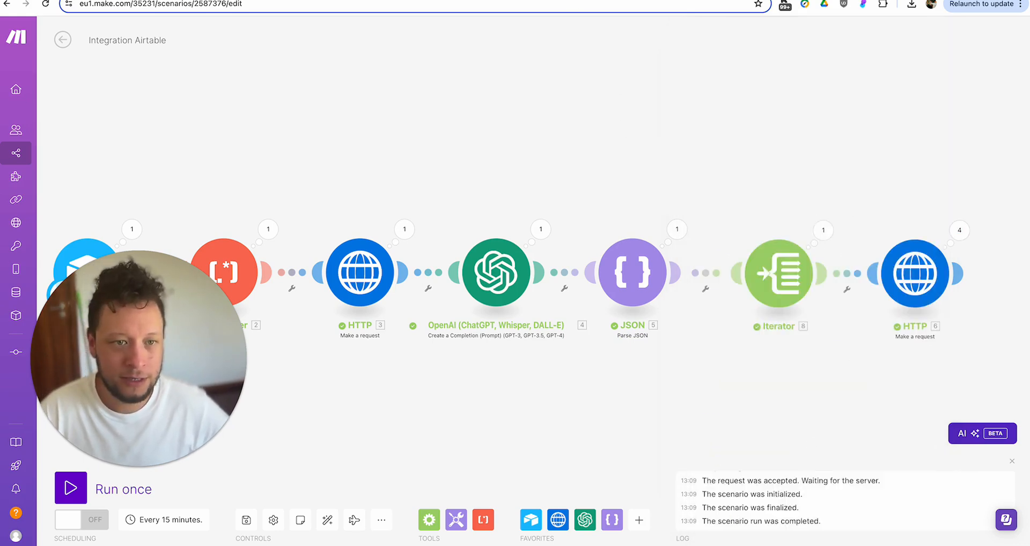
# - Reload Creatomate's API Log and expand the finished 1:09 PM render's details and player options
pyautogui.click(226, 0)
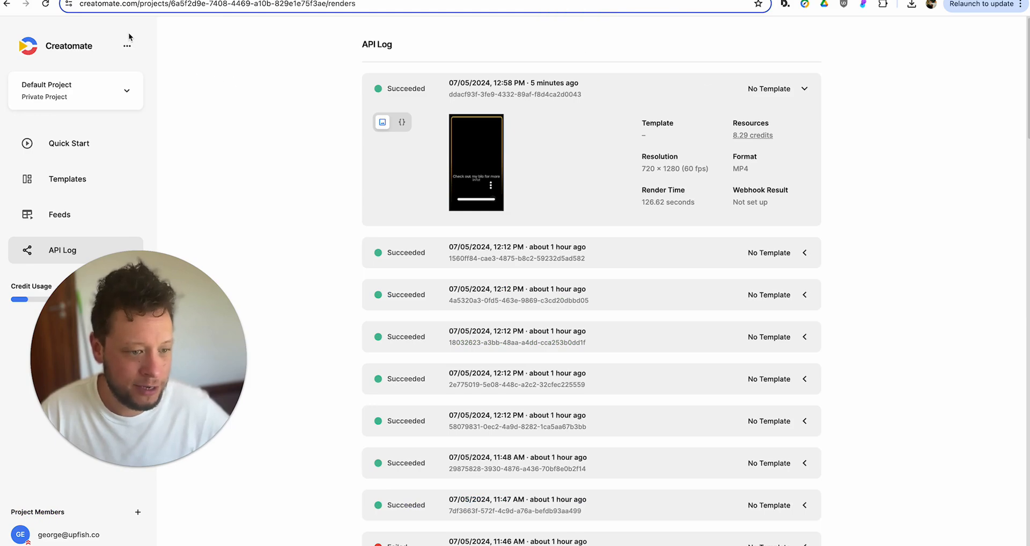
pyautogui.click(46, 4)
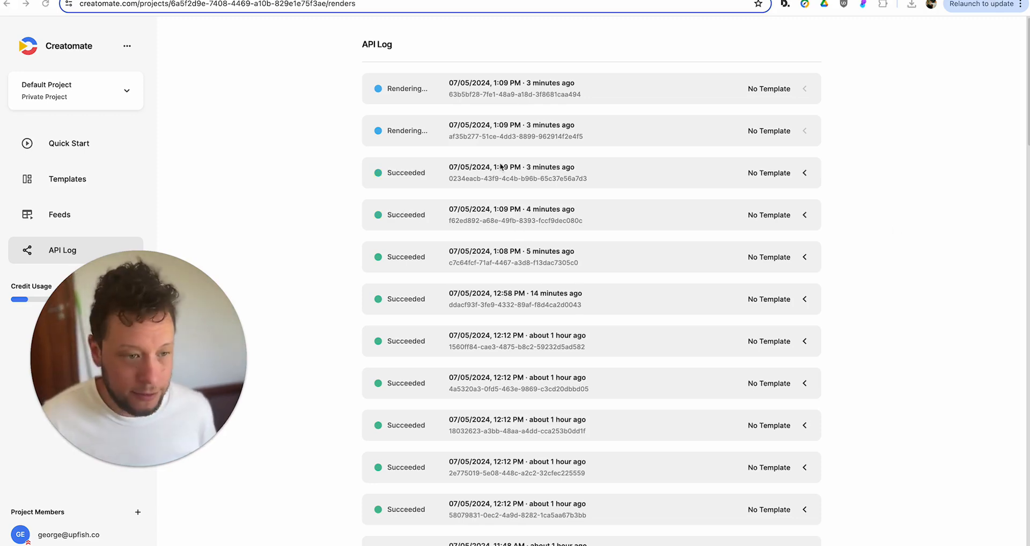
pyautogui.click(804, 174)
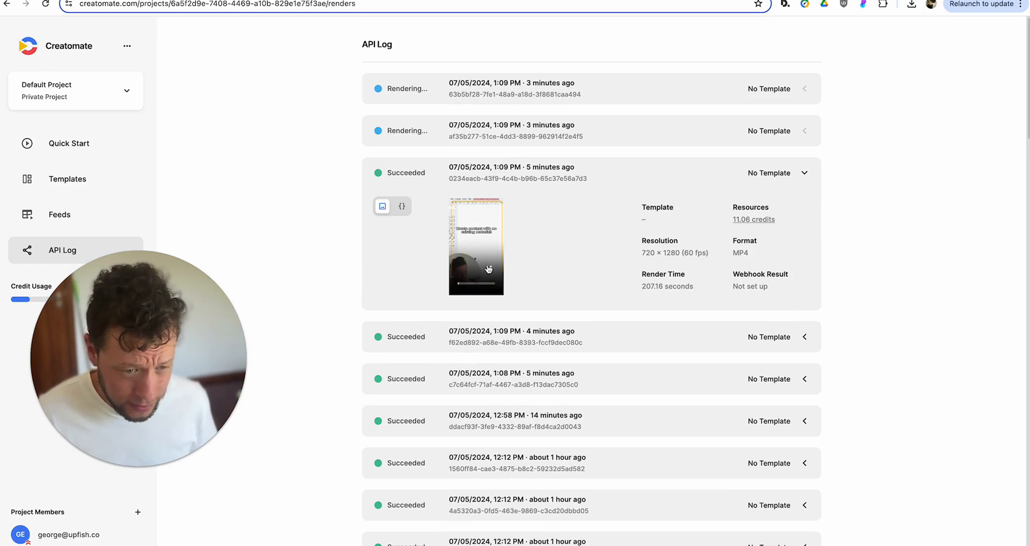
pyautogui.click(491, 269)
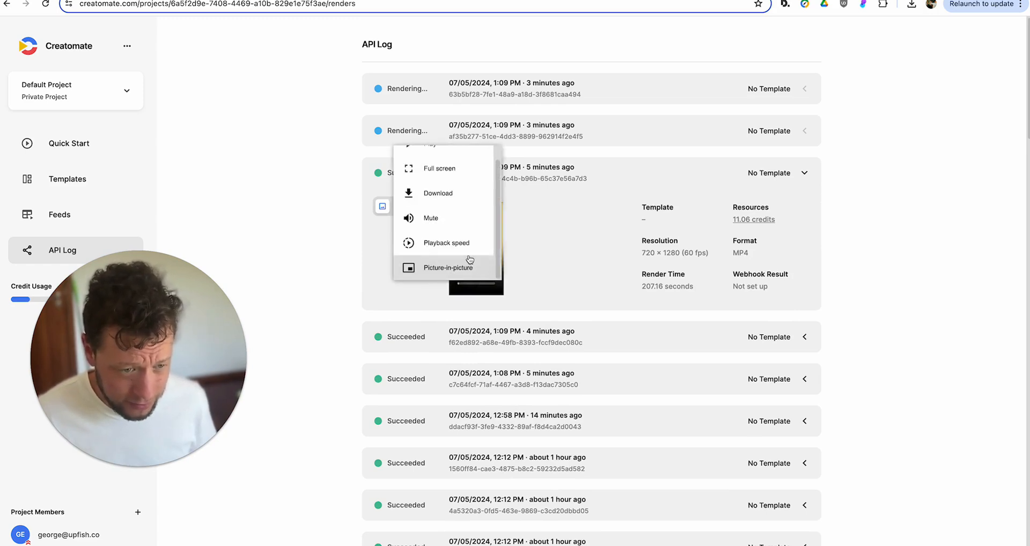
pyautogui.click(460, 170)
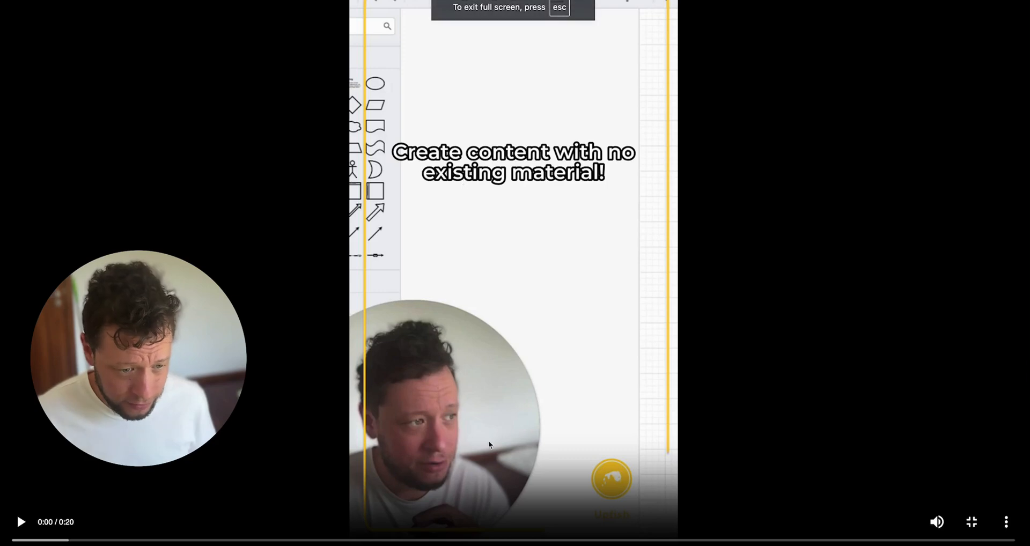
pyautogui.click(20, 524)
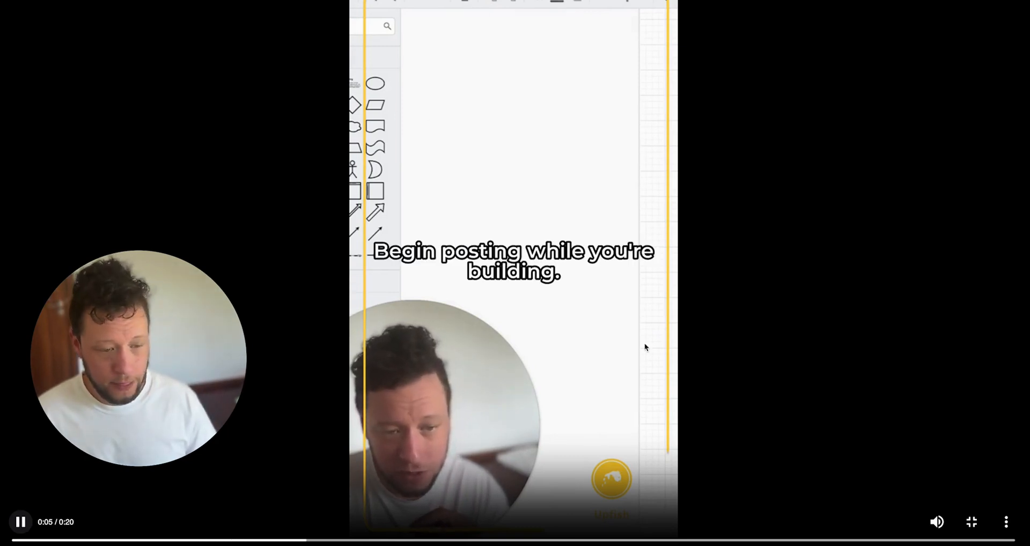
pyautogui.press('Escape')
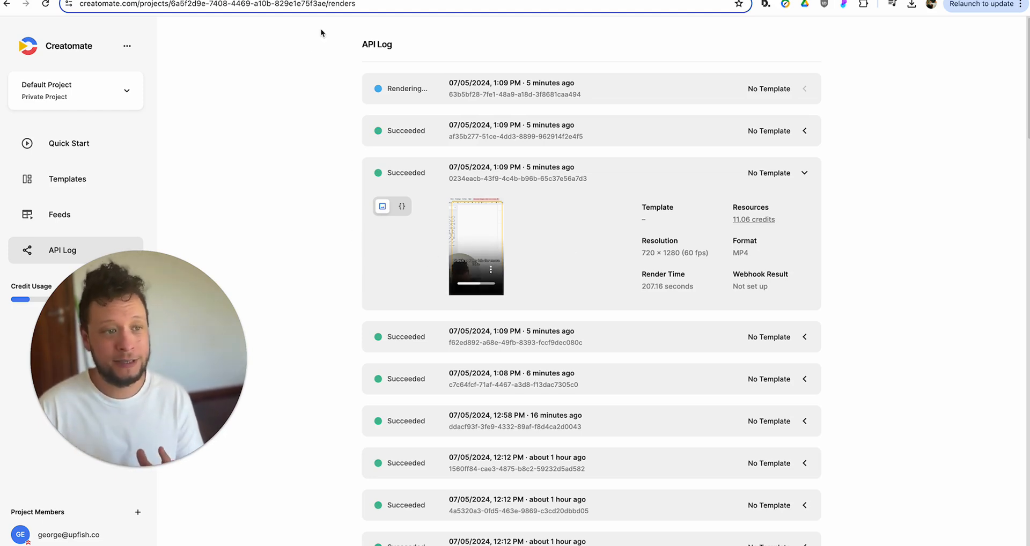
# - Back in Make, review the OpenAI module's Message Content without changes, then pan the diagram left
pyautogui.hotkey('ctrl', 'Tab')
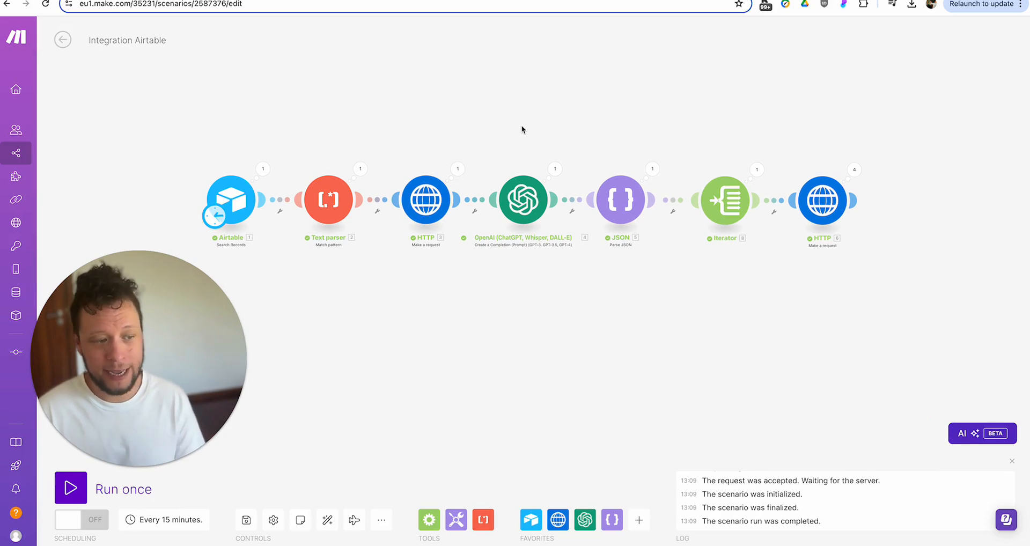
pyautogui.click(519, 212)
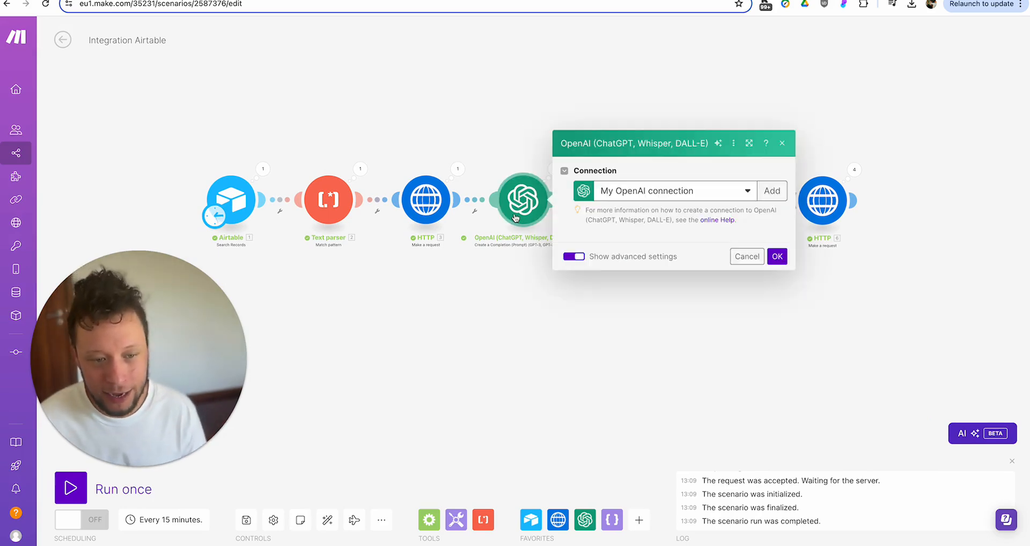
pyautogui.scroll(-10, 674, 354)
pyautogui.scroll(10, 673, 353)
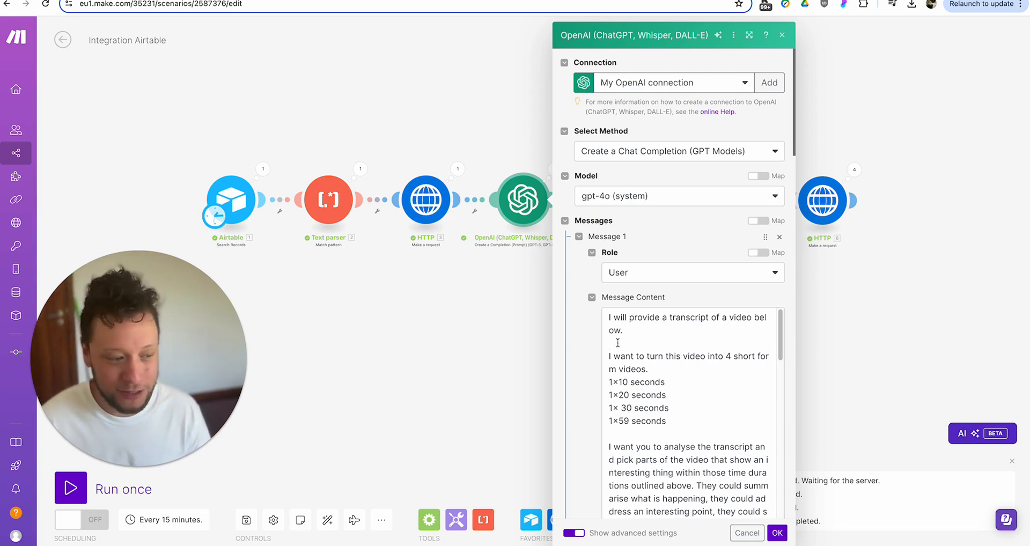
pyautogui.scroll(-3, 665, 421)
pyautogui.click(495, 366)
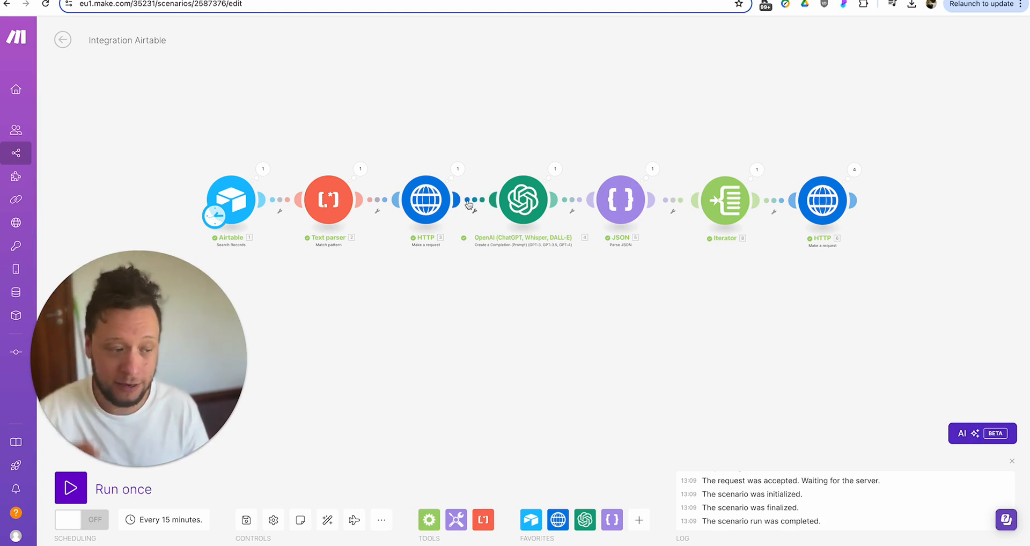
pyautogui.moveTo(806, 118); pyautogui.dragTo(766, 120)
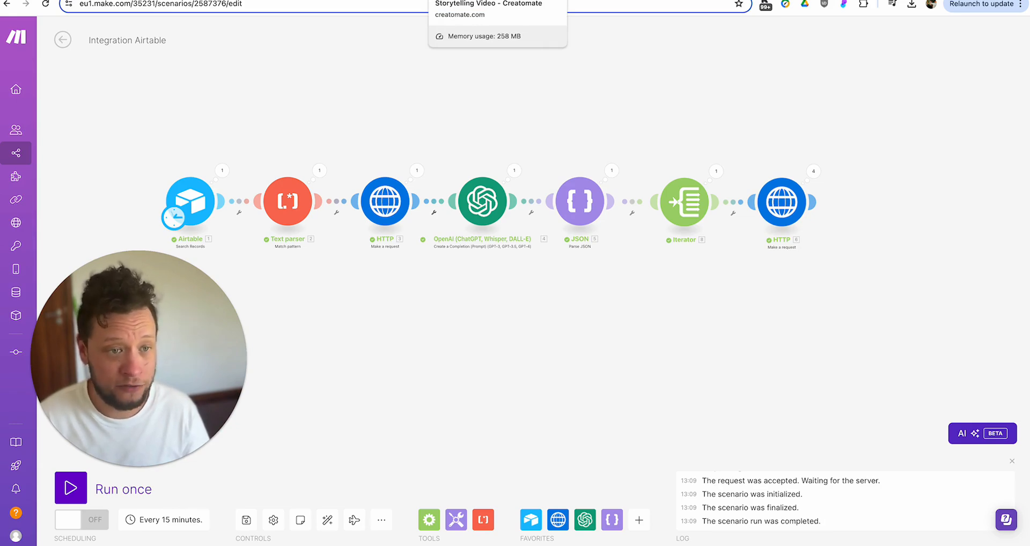
# - Close Creatomate's API integration dialog, open developer tools, and reopen the Storytelling Video template
pyautogui.click(486, 0)
pyautogui.click(680, 132)
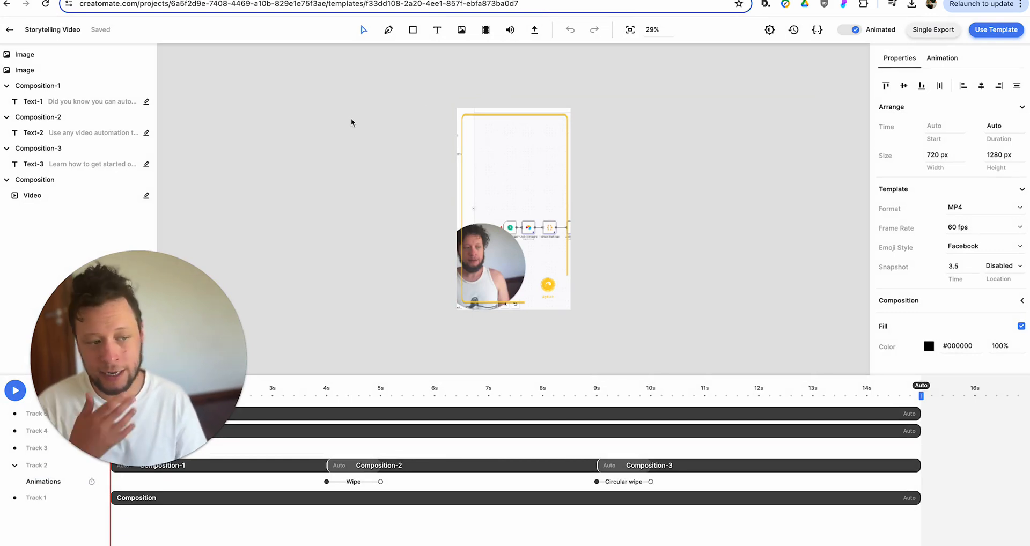
pyautogui.rightClick(235, 81)
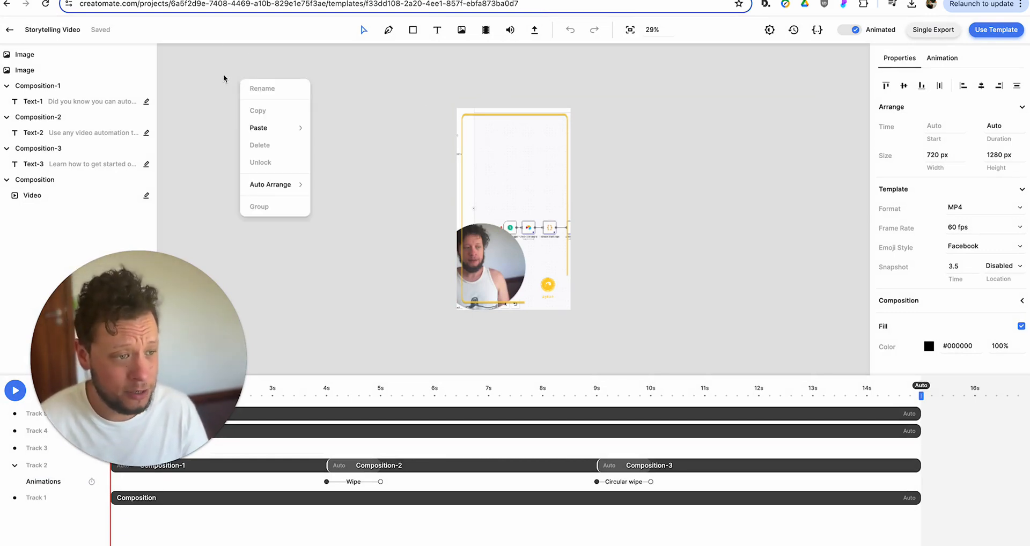
pyautogui.click(4, 5)
pyautogui.rightClick(316, 117)
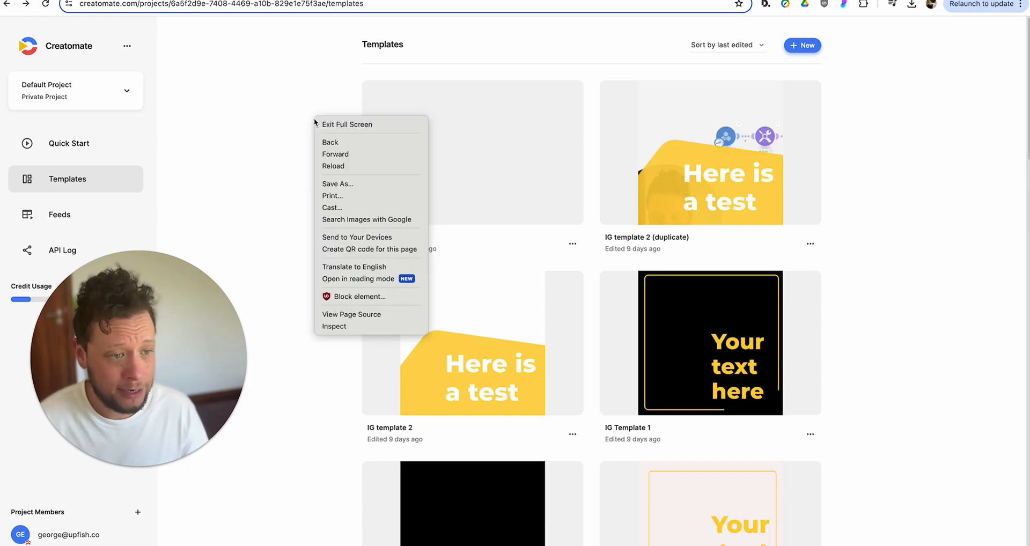
pyautogui.click(359, 329)
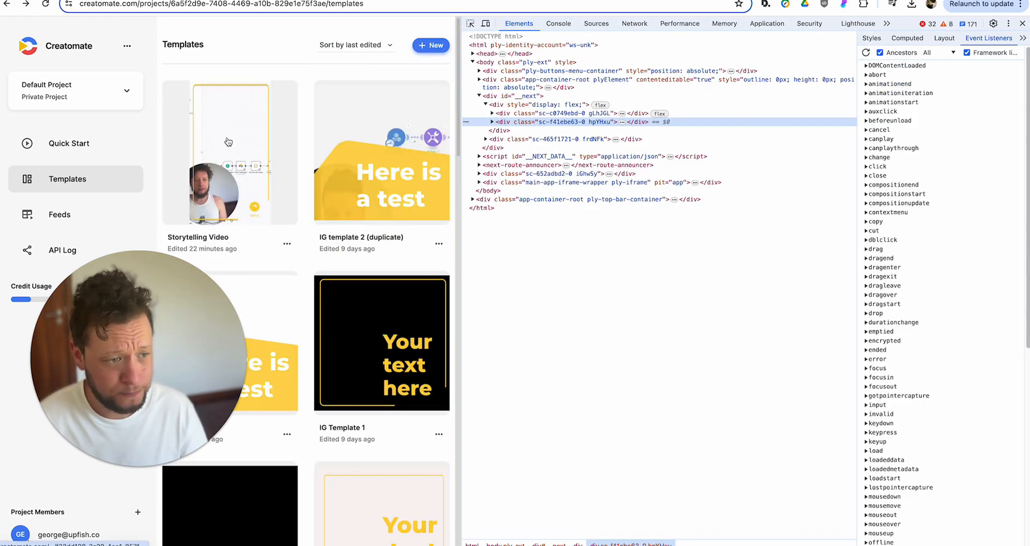
pyautogui.click(389, 93)
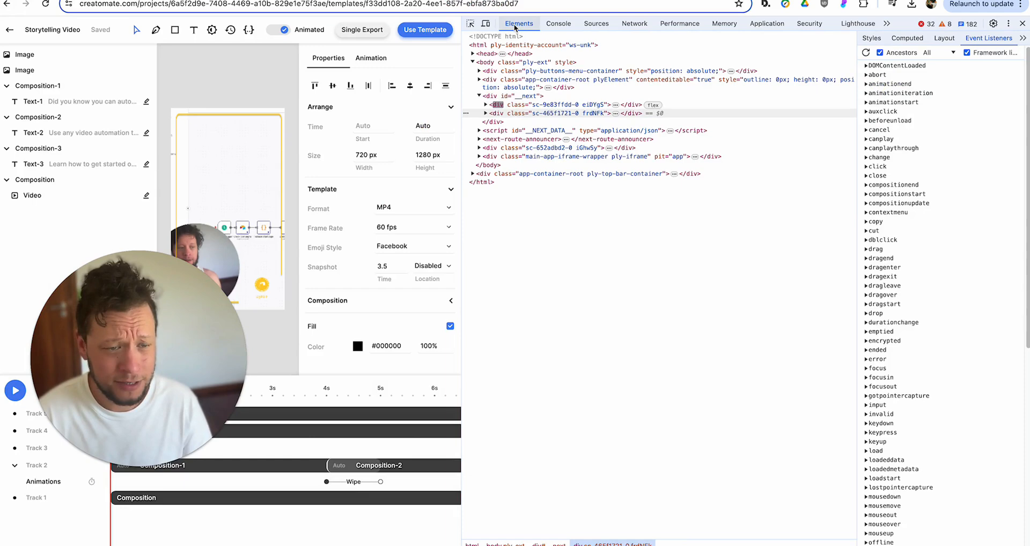
# - Search network requests for 'source' and review the template request's JSON response
pyautogui.click(634, 23)
pyautogui.click(575, 39)
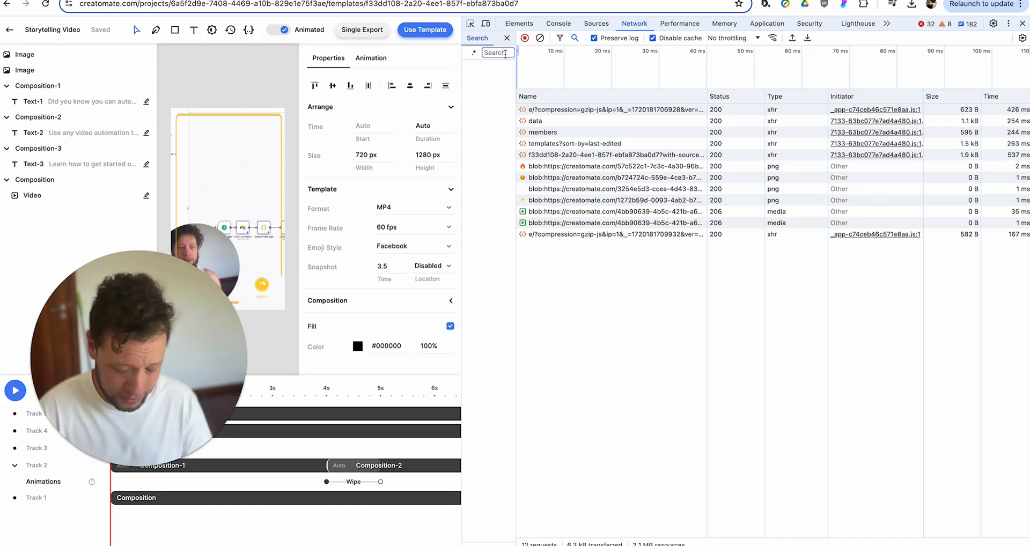
pyautogui.write('source')
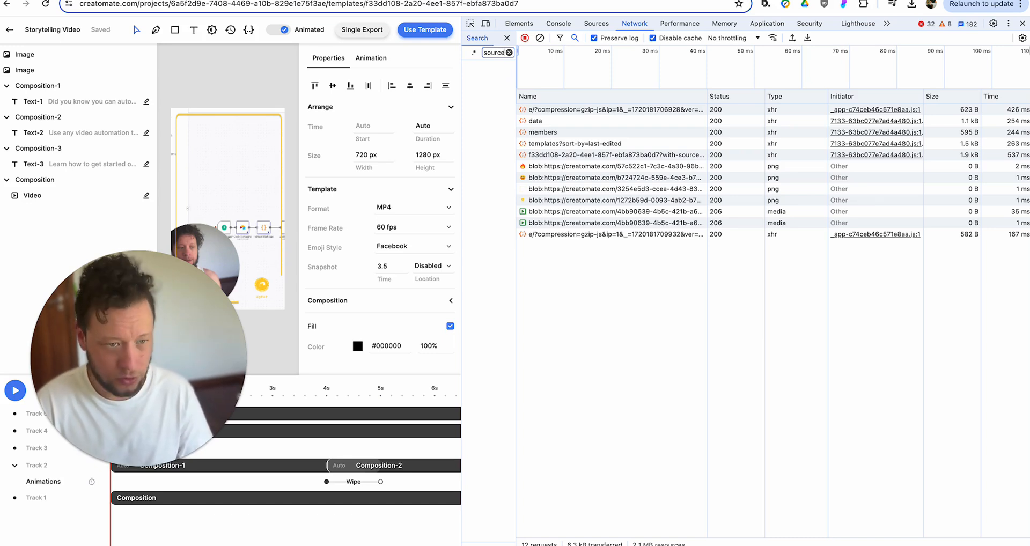
pyautogui.press('Return')
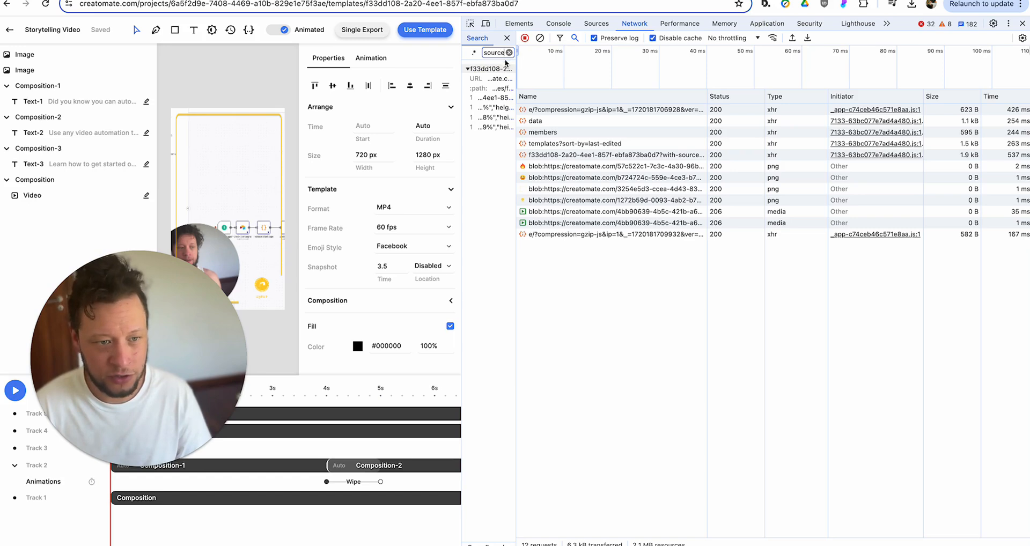
pyautogui.click(501, 89)
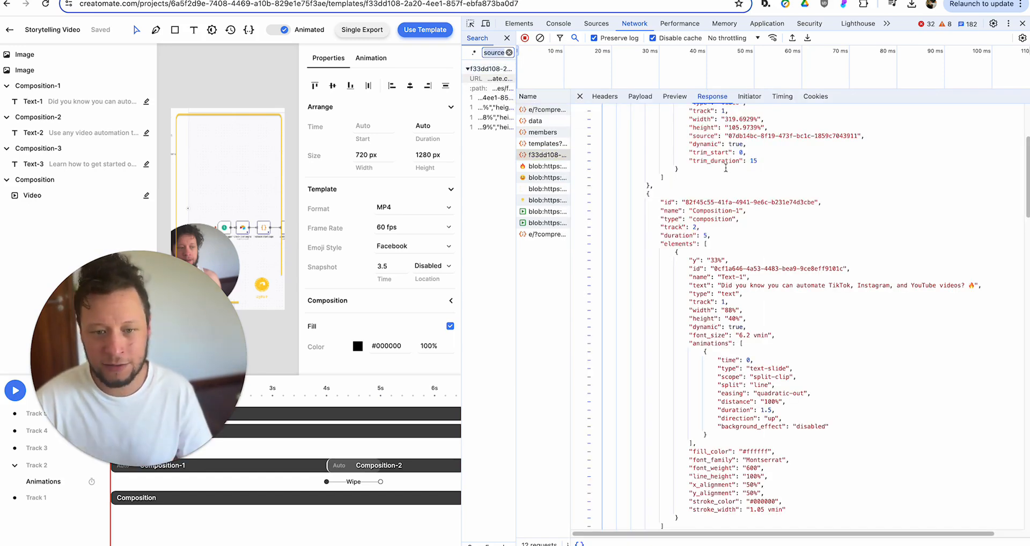
pyautogui.scroll(5, 755, 191)
pyautogui.scroll(-10, 755, 191)
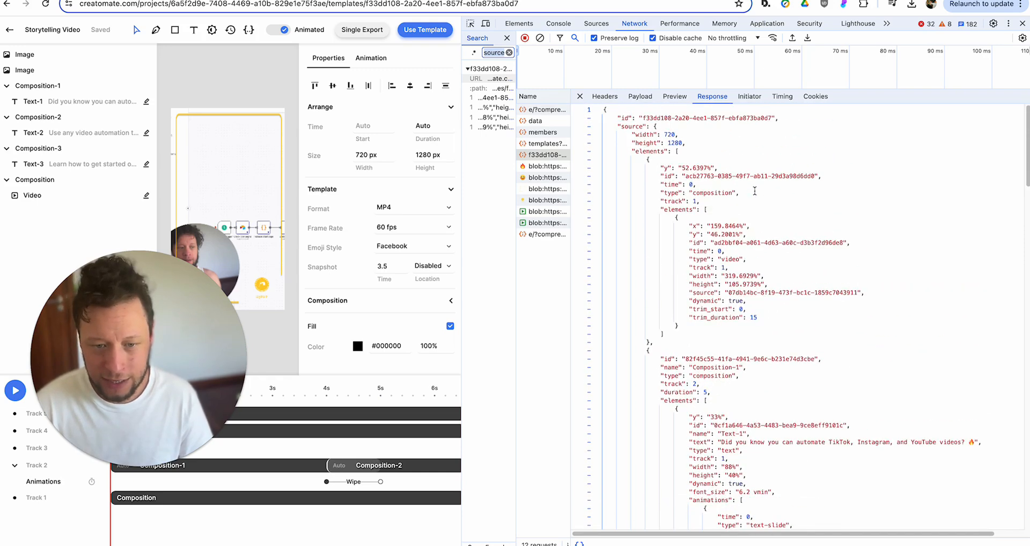
pyautogui.scroll(10, 755, 191)
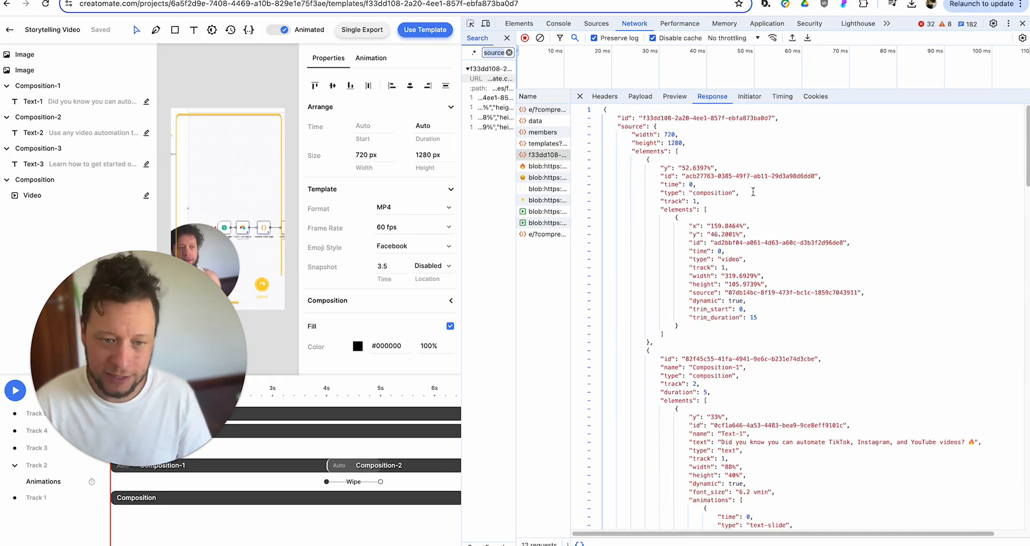
# - Examine the template request's headers and the 'templates' part of its request URL
pyautogui.click(605, 97)
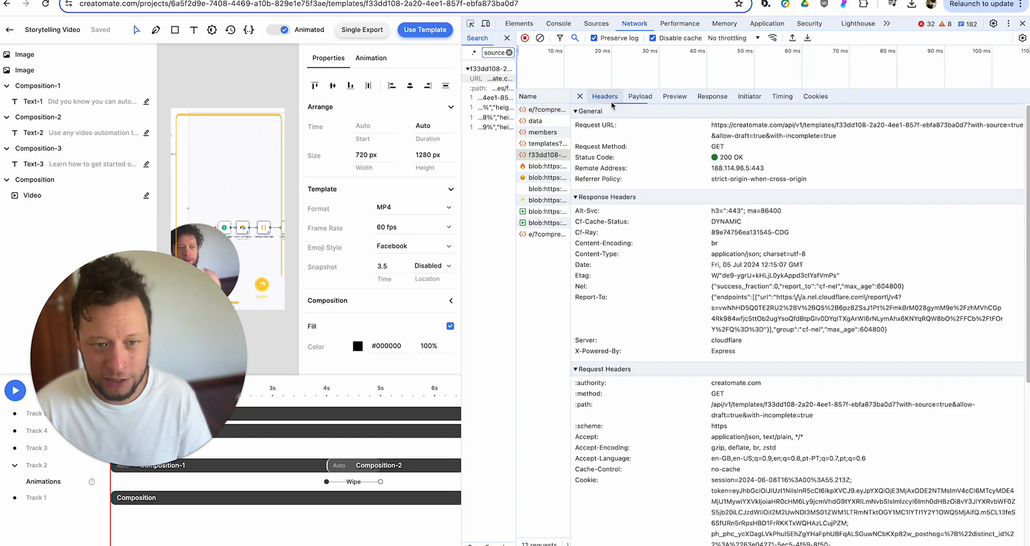
pyautogui.moveTo(718, 125); pyautogui.dragTo(833, 130)
pyautogui.click(824, 130)
pyautogui.doubleClick(821, 129)
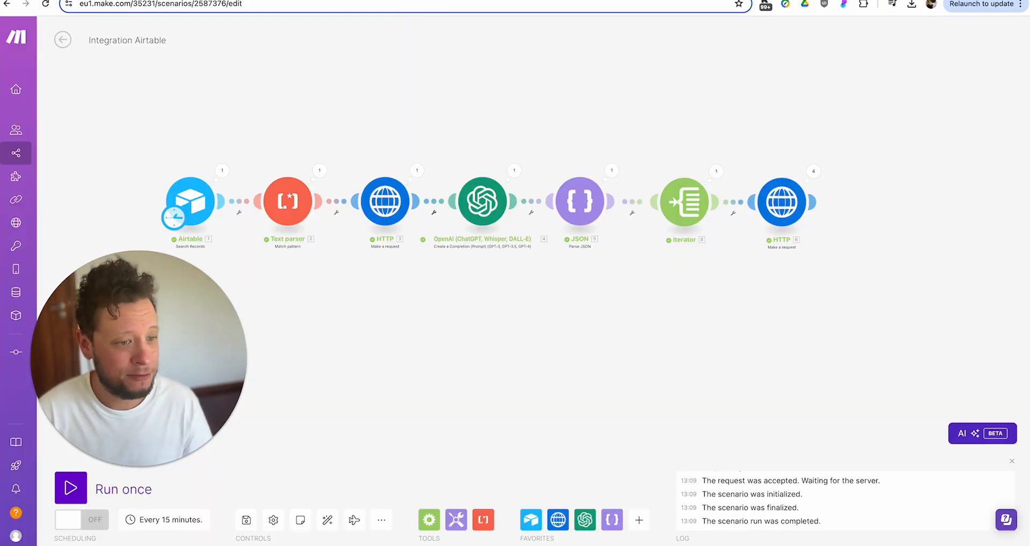
# - Add an Airtable Create a Record module after the HTTP render request, leaving it unconfigured
pyautogui.click(848, 201)
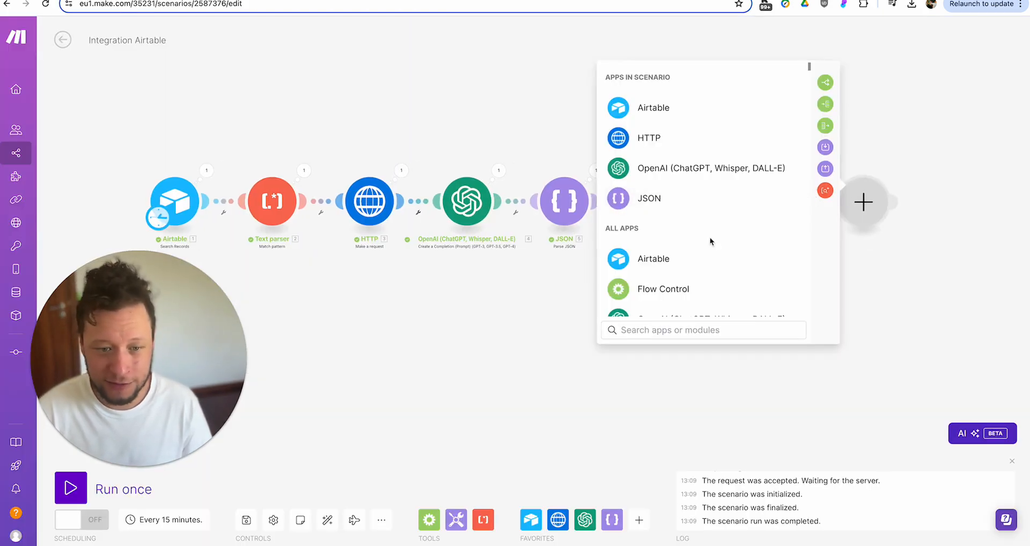
pyautogui.click(674, 259)
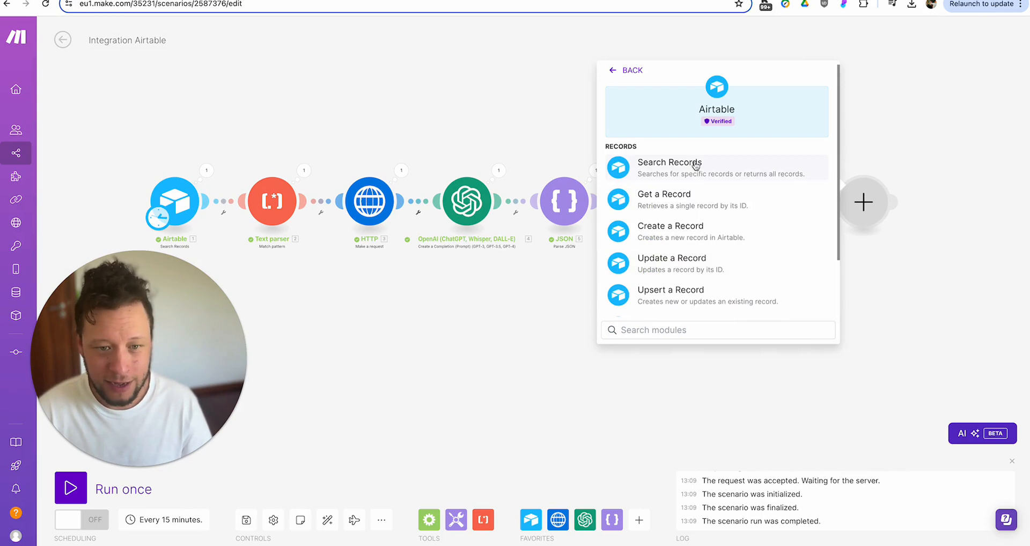
pyautogui.click(687, 232)
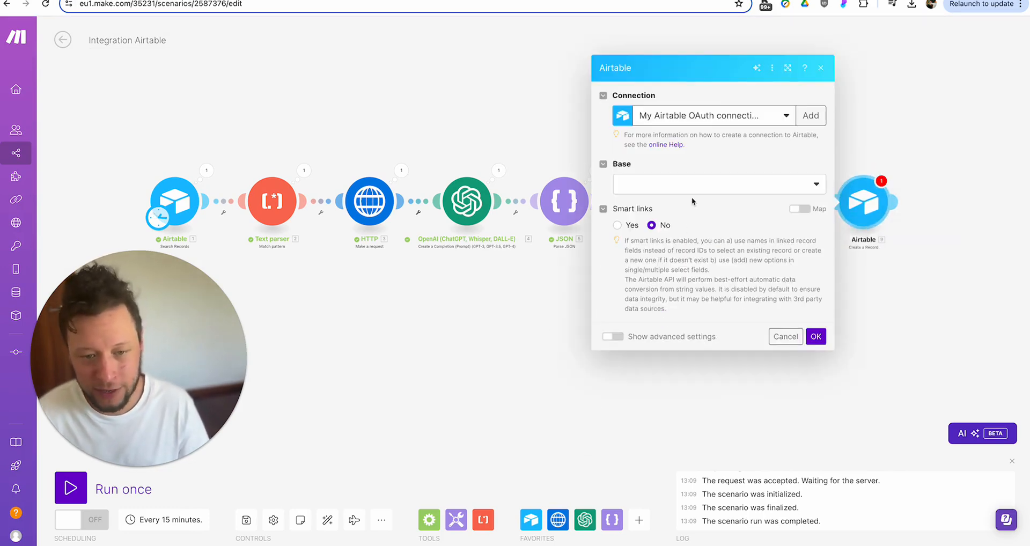
pyautogui.click(786, 335)
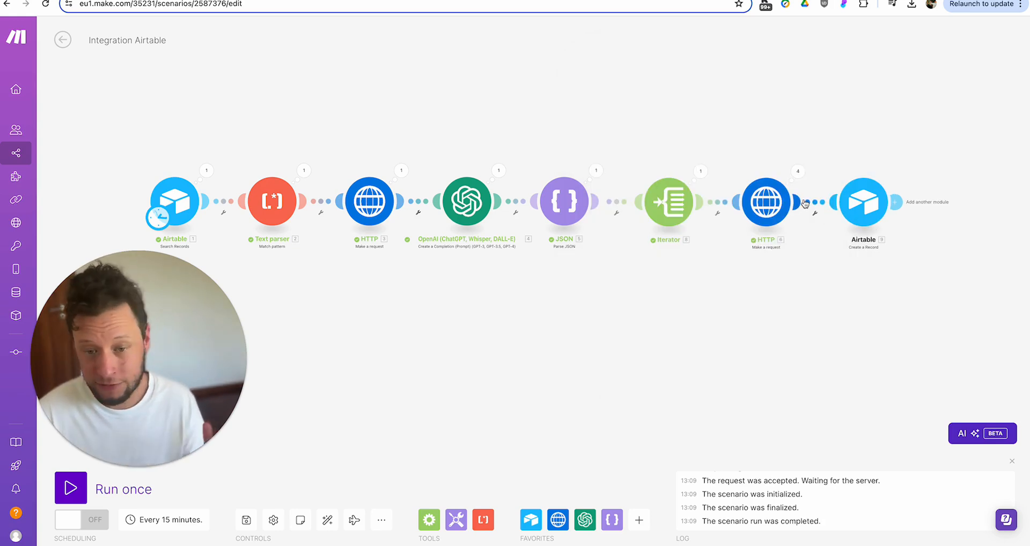
# - Discard the extra module placeholder after Airtable and pan to show the whole chain
pyautogui.hscroll(2, 827, 153)
pyautogui.click(841, 199)
pyautogui.click(709, 166)
pyautogui.write('link')
pyautogui.press('BackSpace')
pyautogui.press('BackSpace')
pyautogui.press('BackSpace')
pyautogui.press('BackSpace')
pyautogui.click(522, 297)
pyautogui.moveTo(521, 298); pyautogui.dragTo(658, 300)
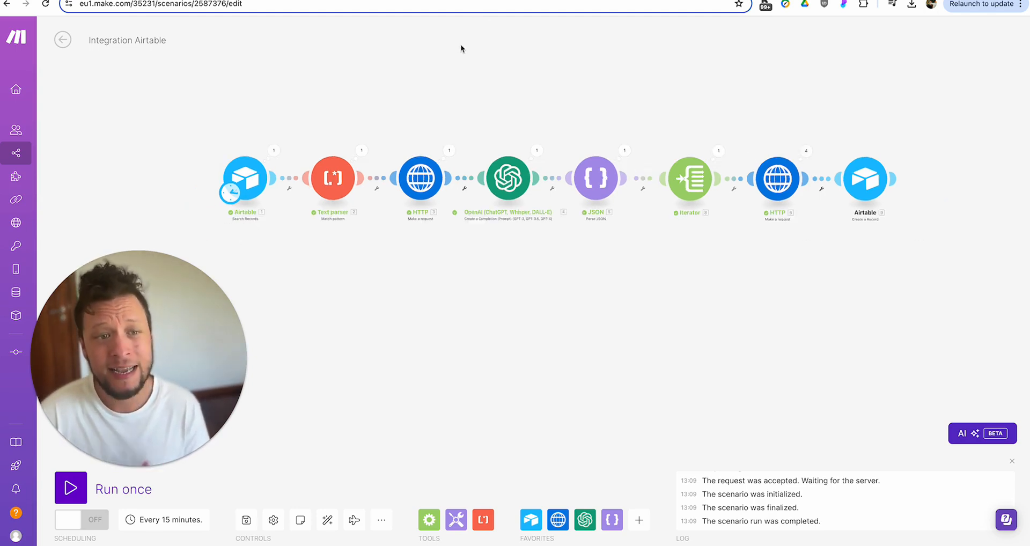
pyautogui.click(370, 0)
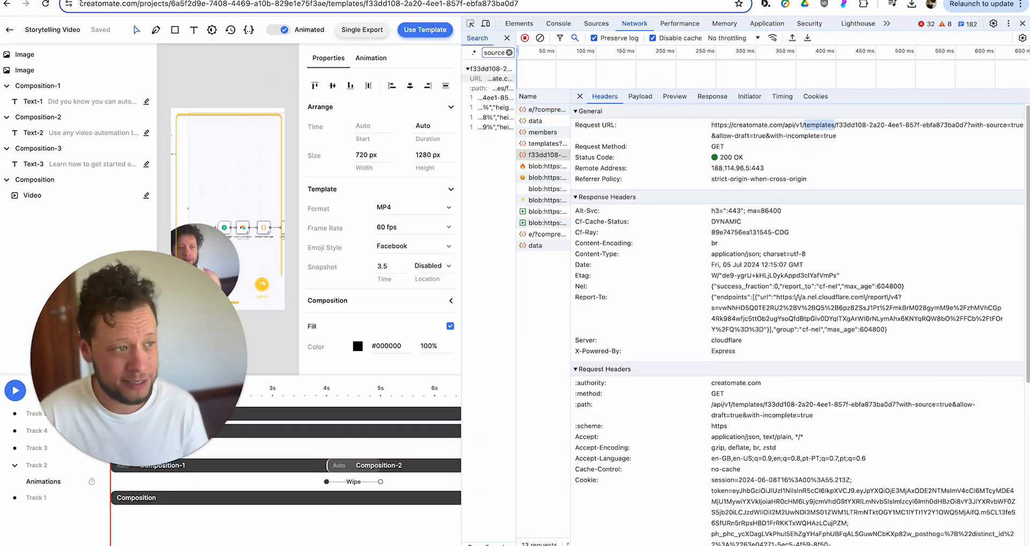
pyautogui.click(284, 0)
pyautogui.moveTo(292, 108); pyautogui.dragTo(391, 115)
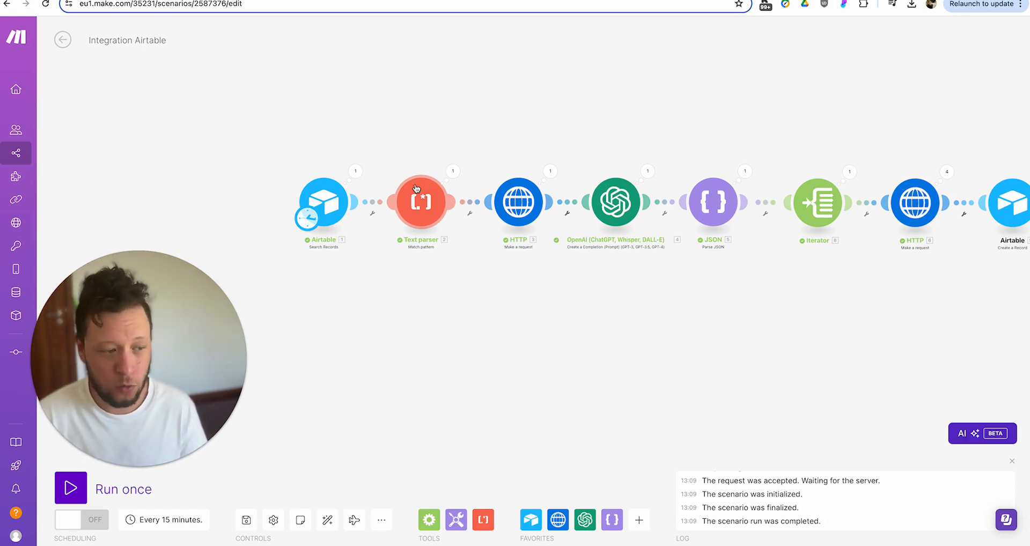
# - Pan the canvas to centre the finished scenario with the final Airtable module visible
pyautogui.moveTo(575, 296); pyautogui.dragTo(398, 315)
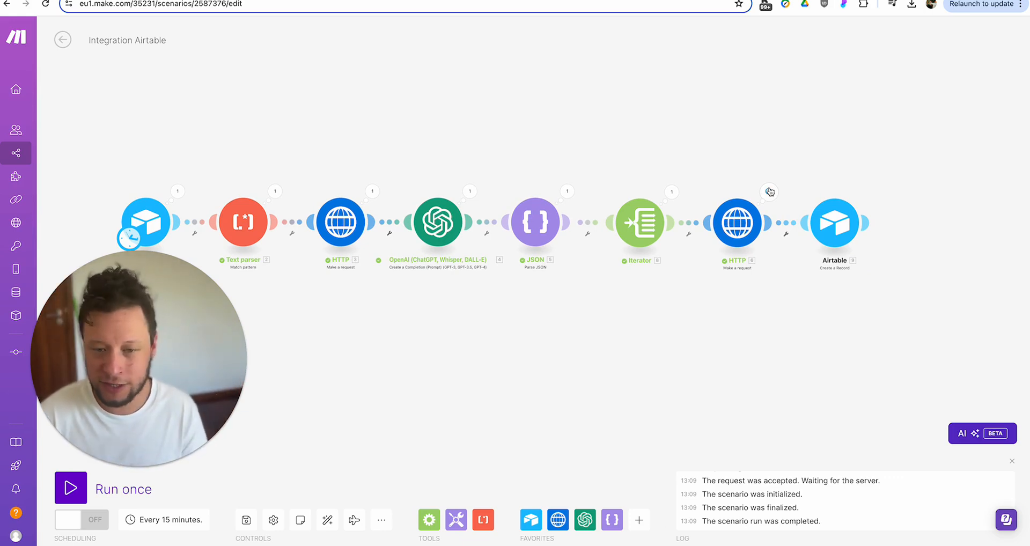
pyautogui.moveTo(713, 154); pyautogui.dragTo(758, 147)
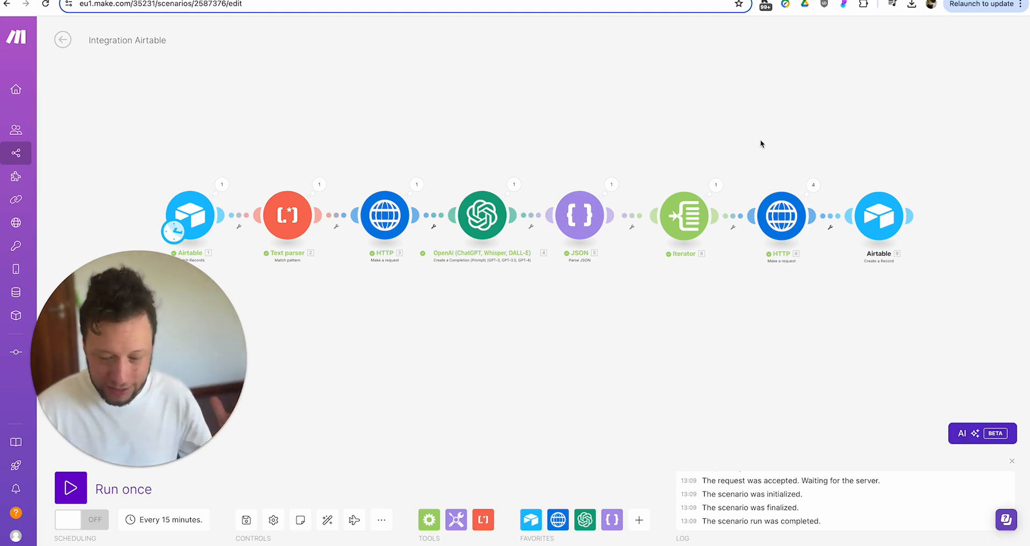
pyautogui.moveTo(761, 140); pyautogui.dragTo(788, 137)
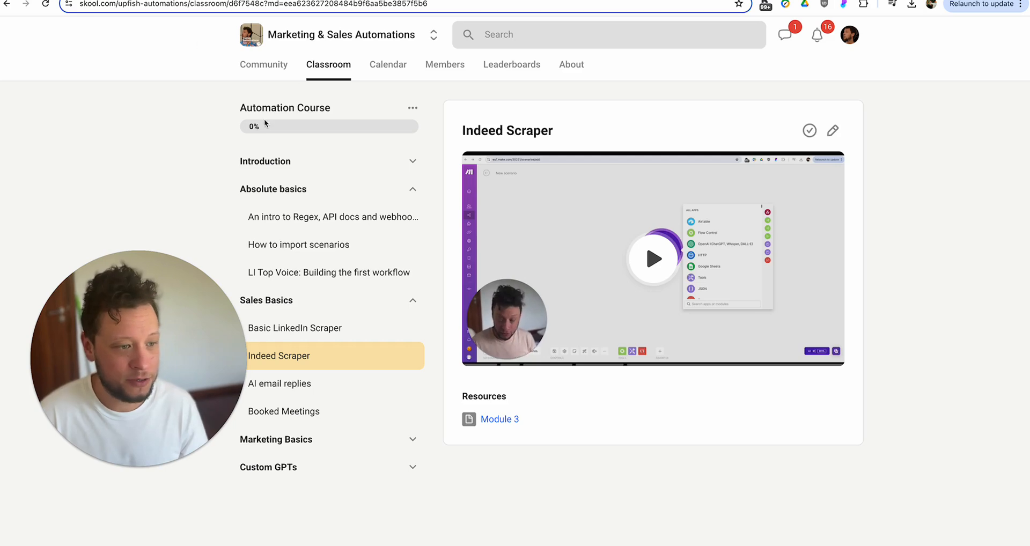
# - In Skool, collapse the Absolute basics and Sales Basics sections and go to the Community feed
pyautogui.scroll(-2, 290, 170)
pyautogui.scroll(1, 291, 170)
pyautogui.scroll(1, 290, 171)
pyautogui.click(411, 188)
pyautogui.click(413, 216)
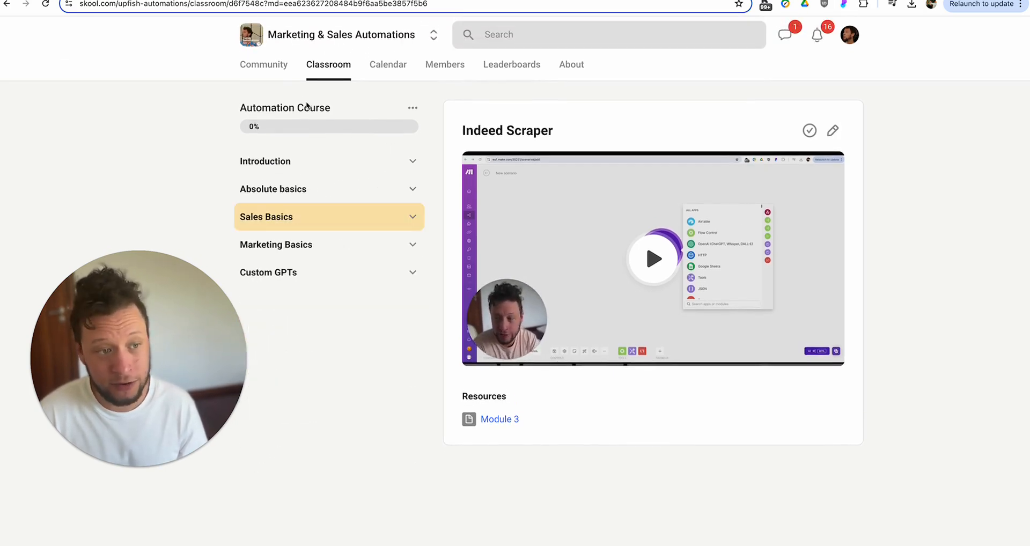
pyautogui.click(264, 64)
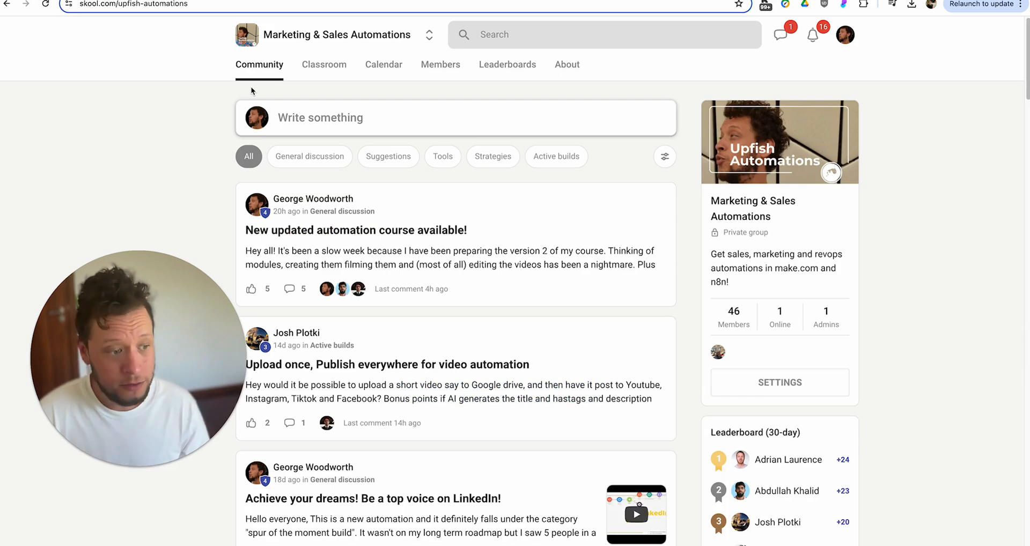